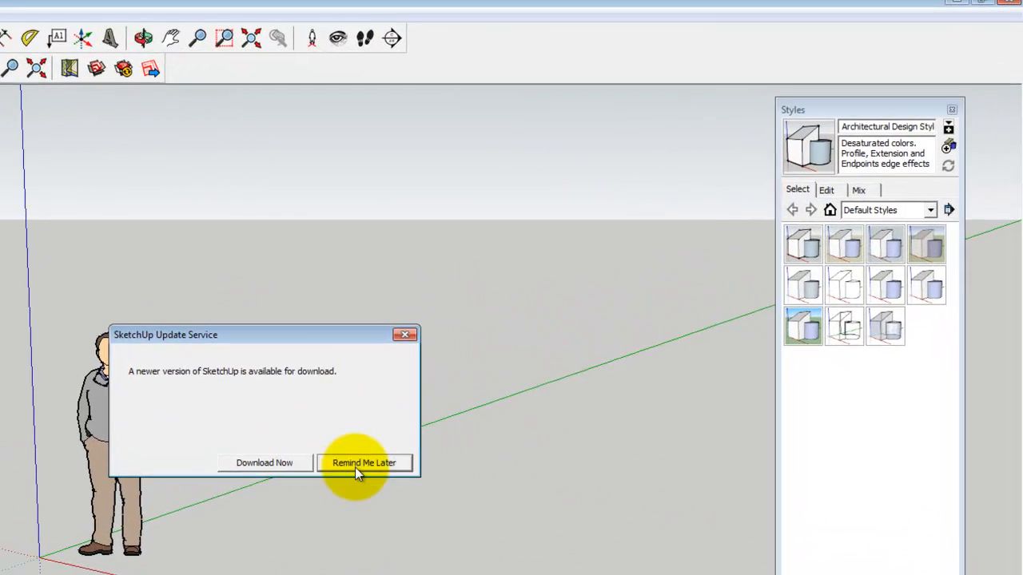
Dismiss the update notice and the AutoPlay window for the Kingfisher drive, and launch SketchUp 2013.
left_click(578, 319)
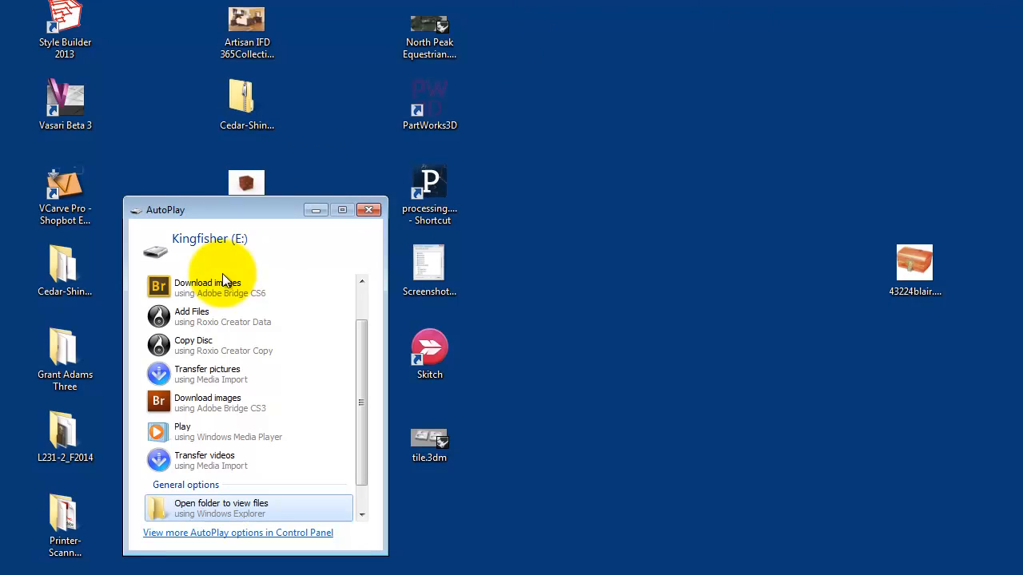
left_click(374, 210)
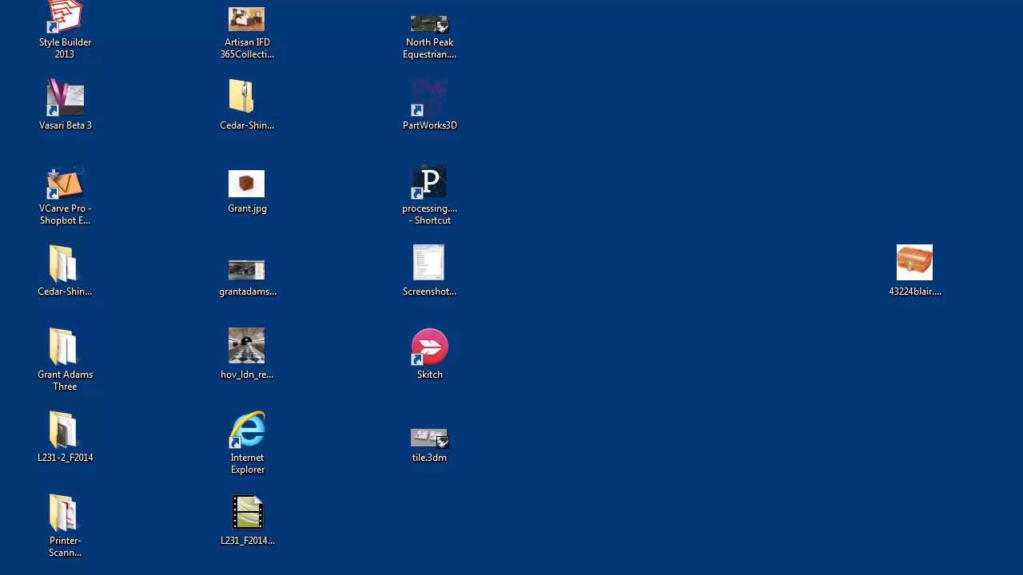
double_click(183, 452)
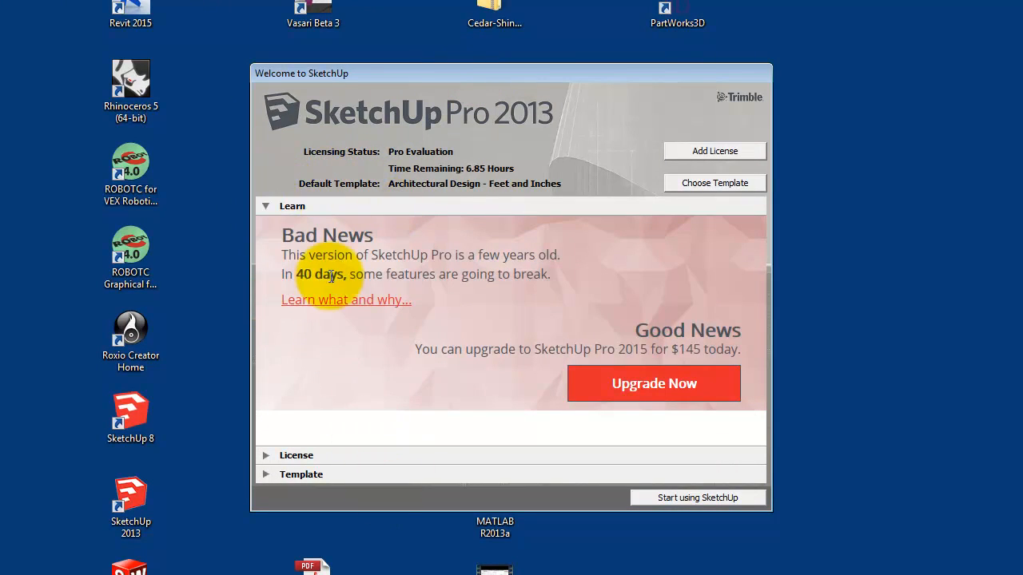
Start modelling with the Architectural Design - Feet and Inches template.
left_click(264, 206)
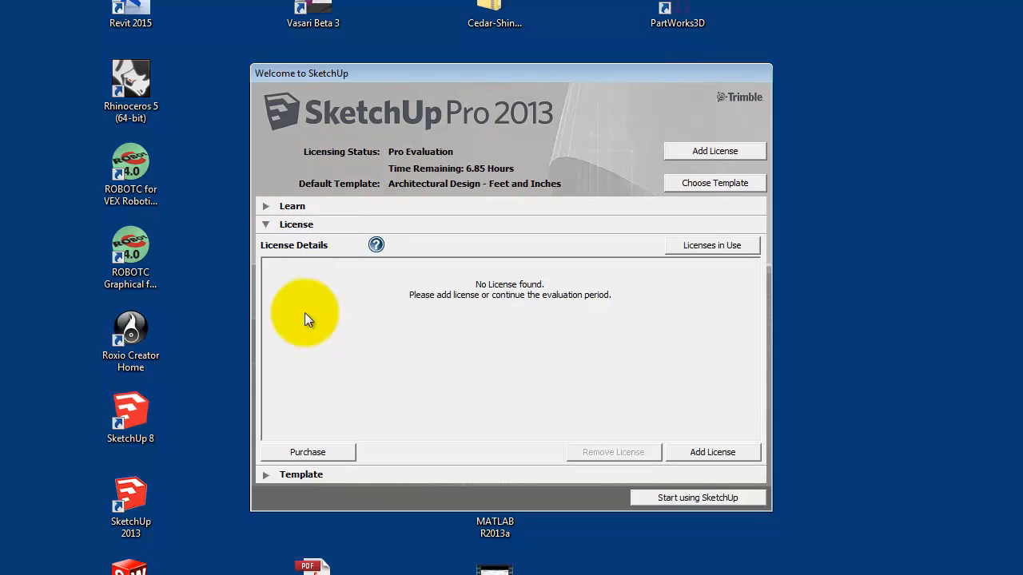
left_click(266, 475)
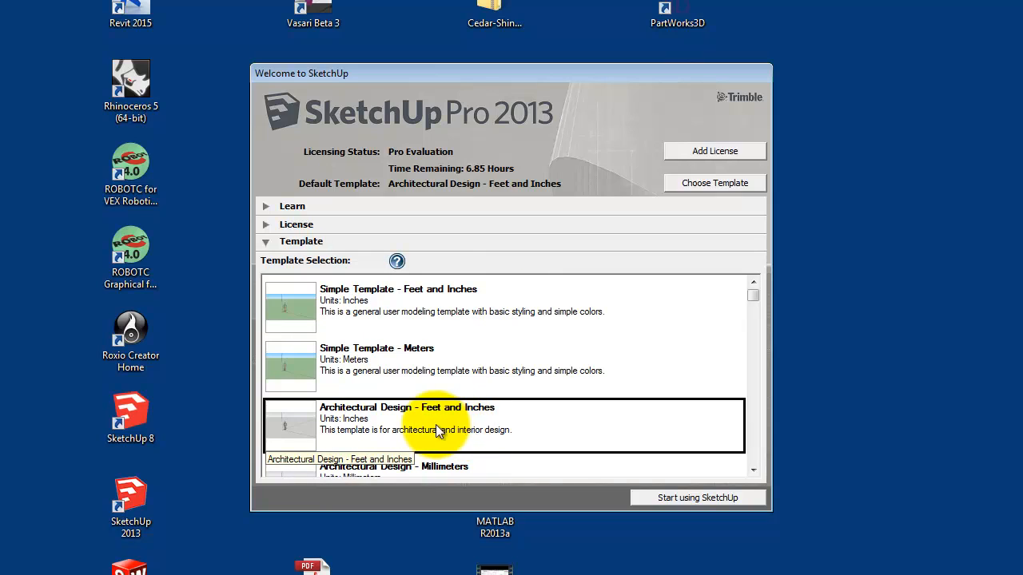
scroll(459, 417, "down", 1)
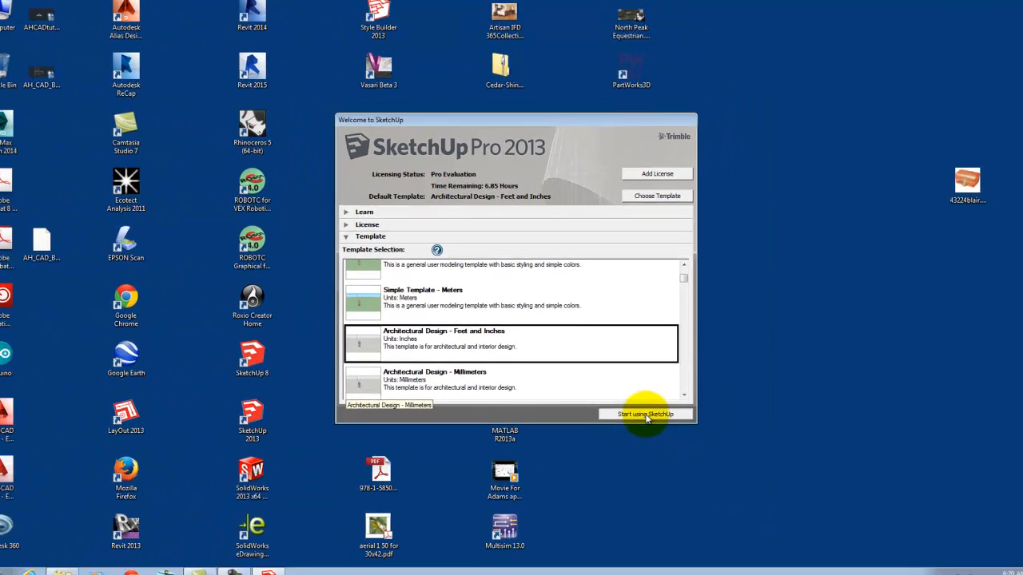
left_click(690, 485)
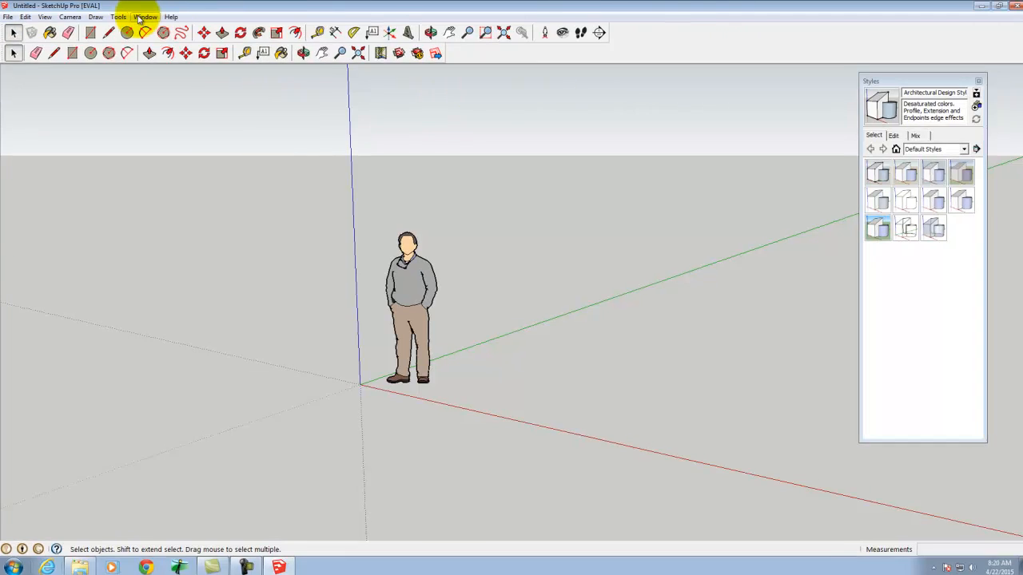
Check in the toolbar settings that Getting Started and Large Tool Set are enabled, and close them.
left_click(94, 27)
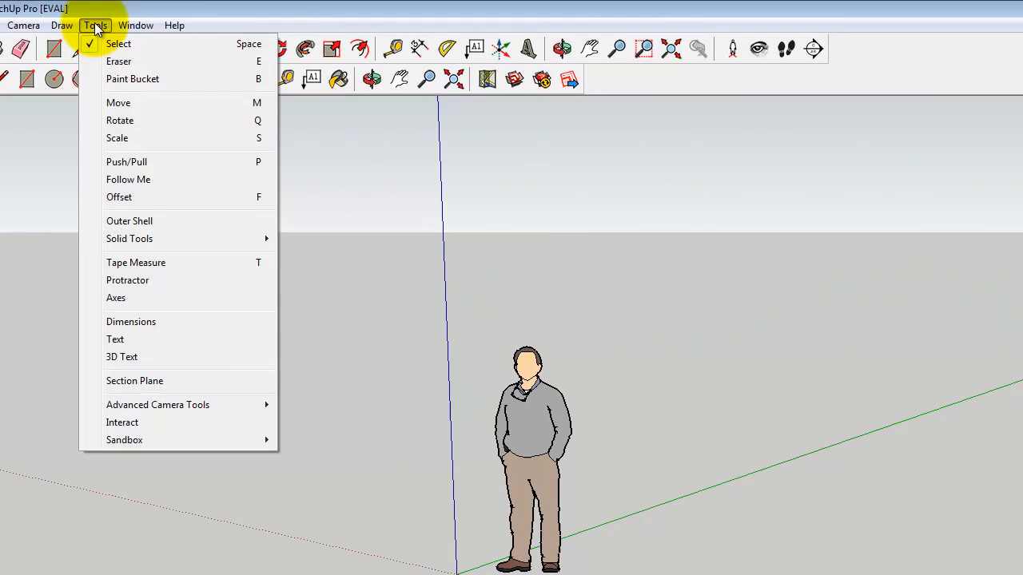
mouse_move(0, 30)
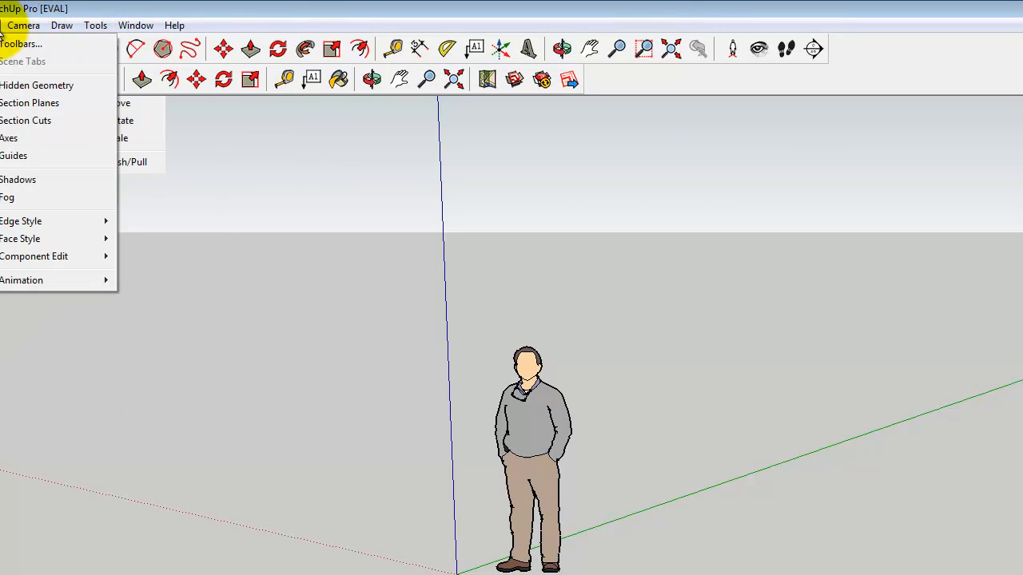
left_click(19, 43)
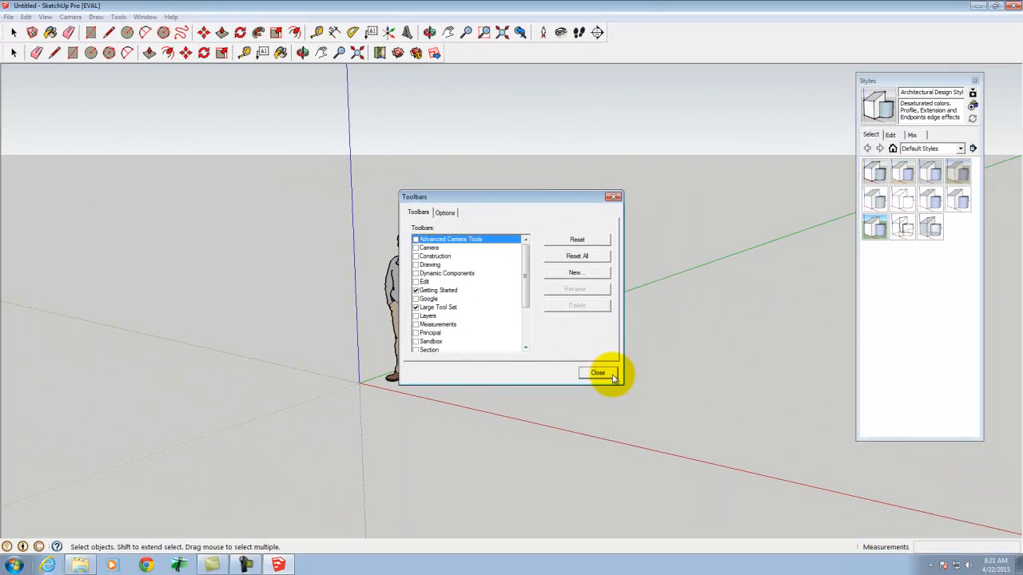
left_click(745, 499)
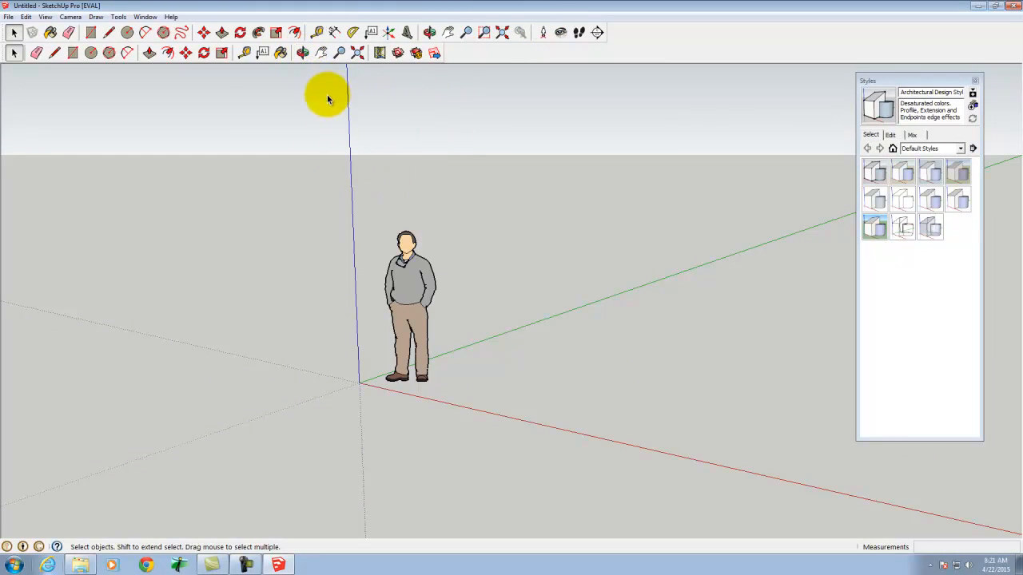
Orbit, pan and zoom around the human figure to view the scene from different angles.
left_click(302, 53)
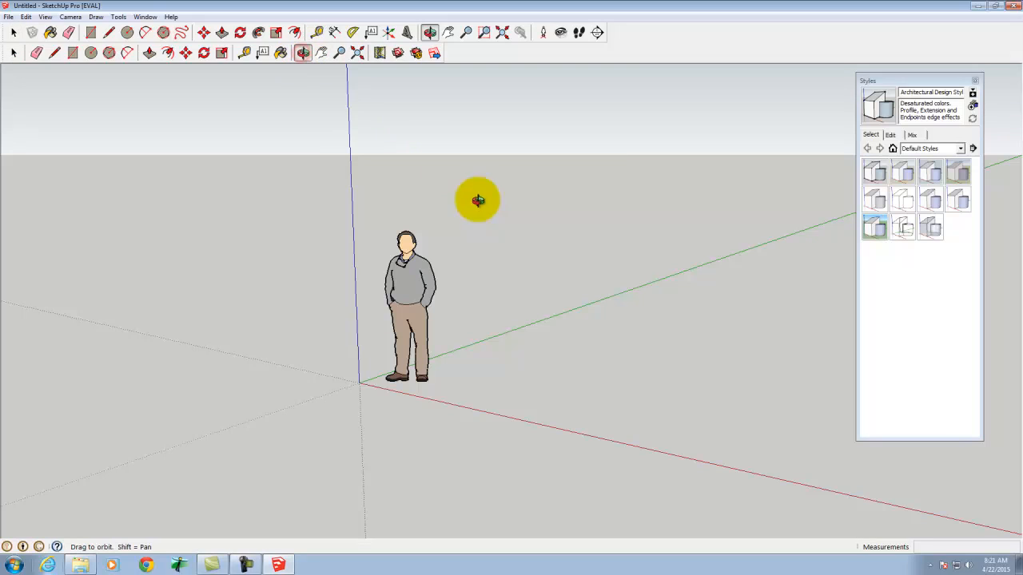
left_click_drag(562, 263, 578, 354)
left_click(322, 53)
left_click_drag(625, 214, 571, 198)
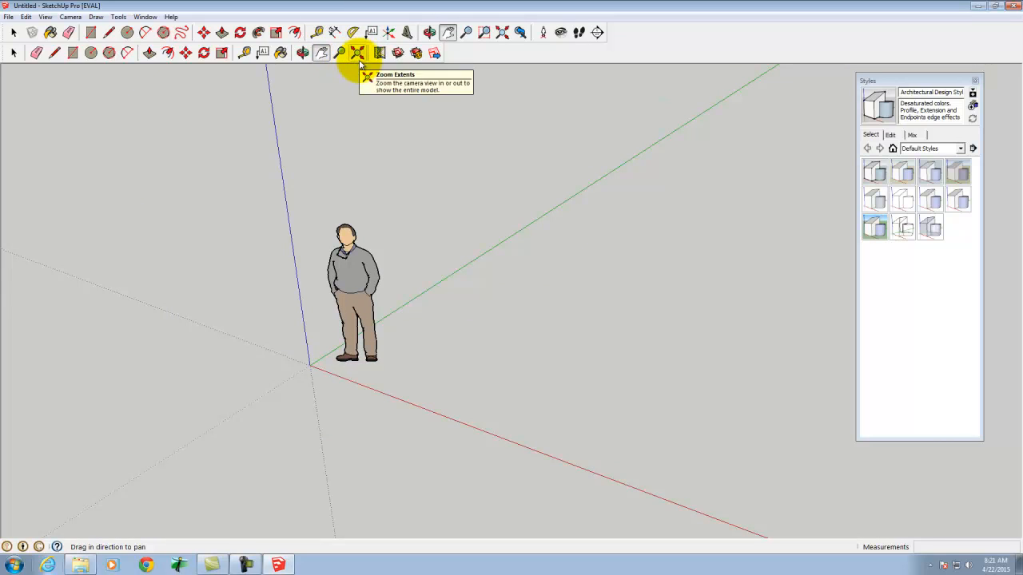
scroll(345, 305, "up", 2)
scroll(346, 305, "down", 2)
scroll(394, 283, "up", 2)
scroll(466, 285, "down", 2)
scroll(374, 290, "up", 2)
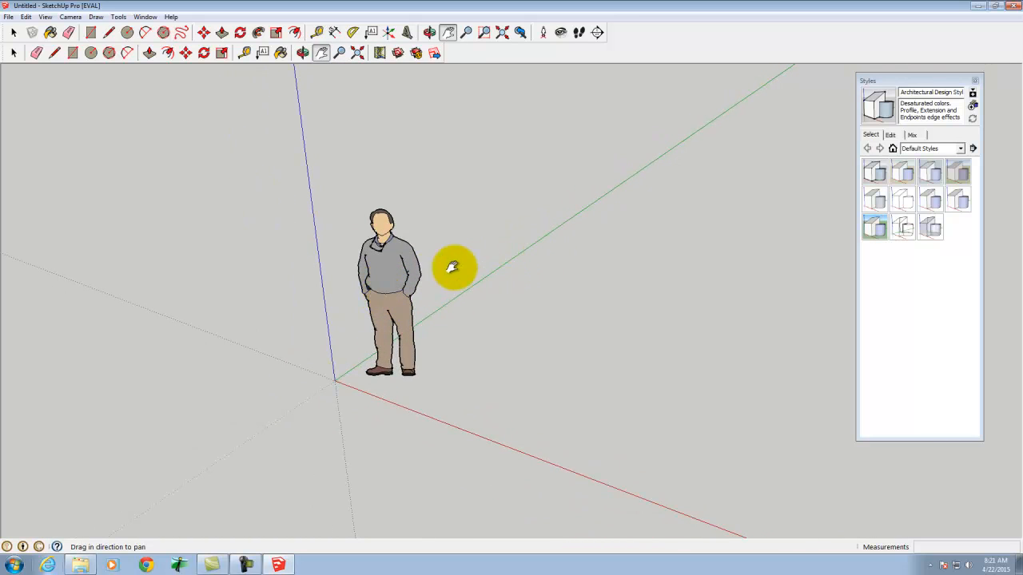
left_click_drag(452, 267, 452, 285)
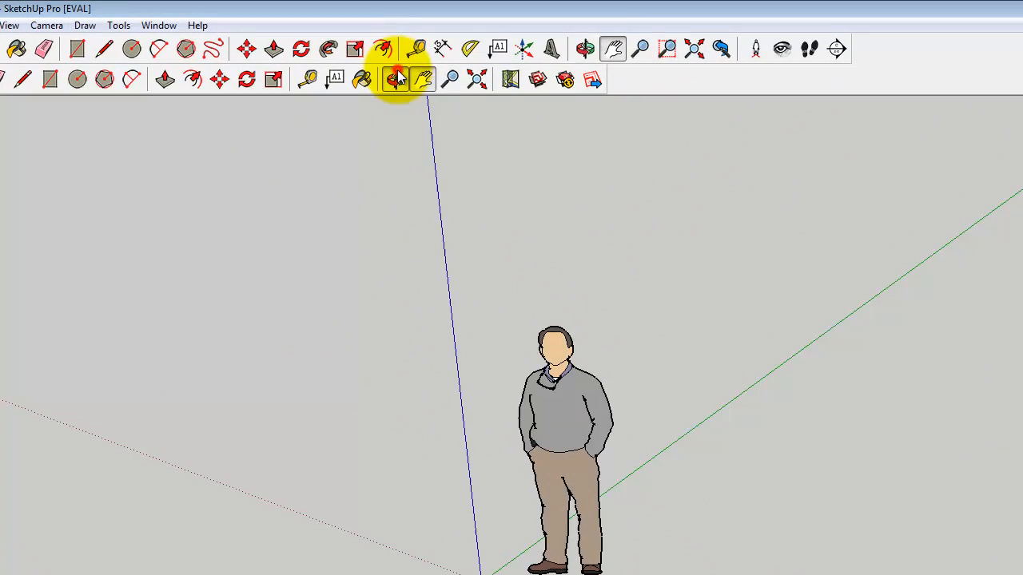
left_click(348, 66)
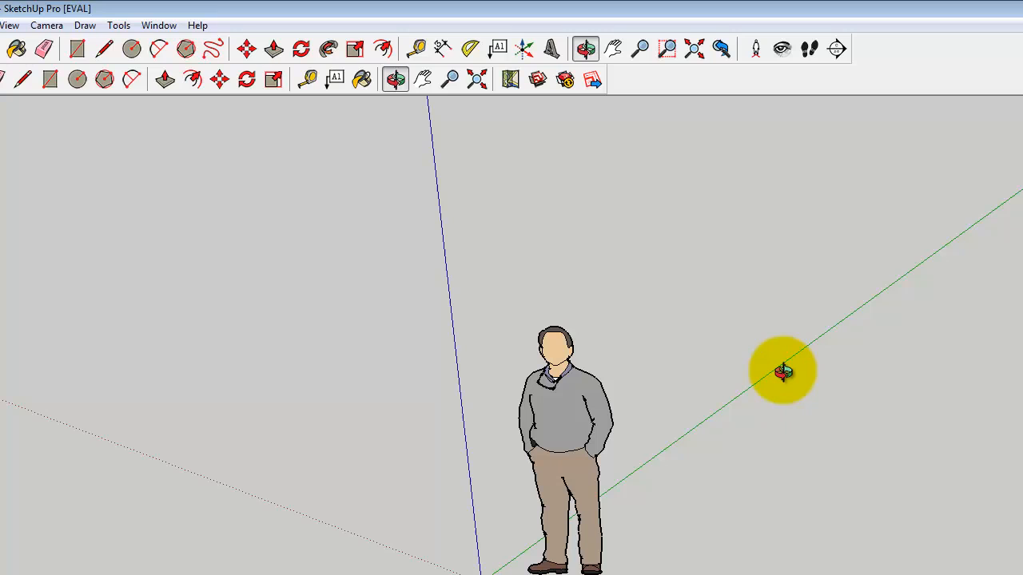
left_click_drag(863, 472, 690, 328)
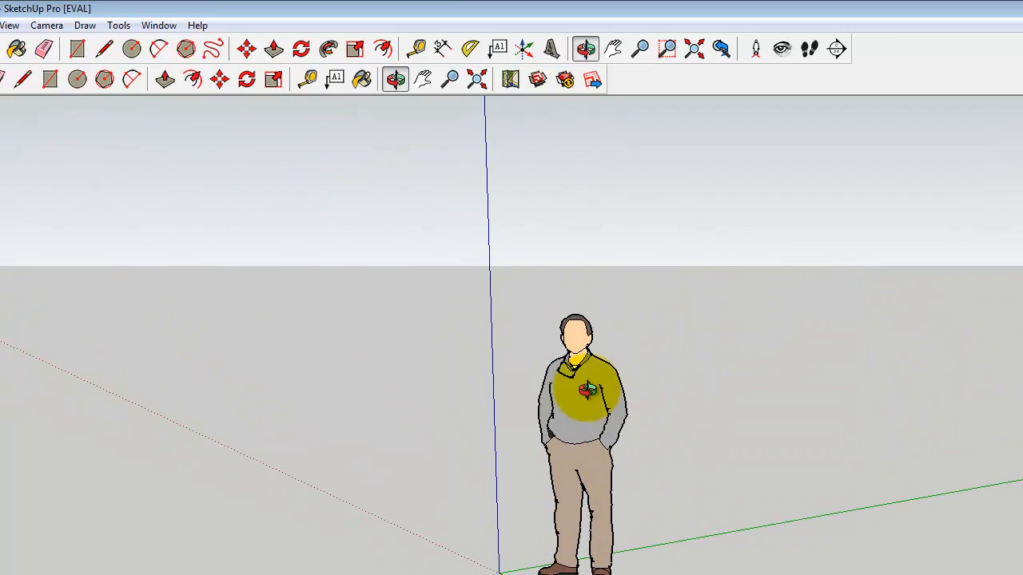
Select the human figure beside the origin and delete it.
left_click(1, 49)
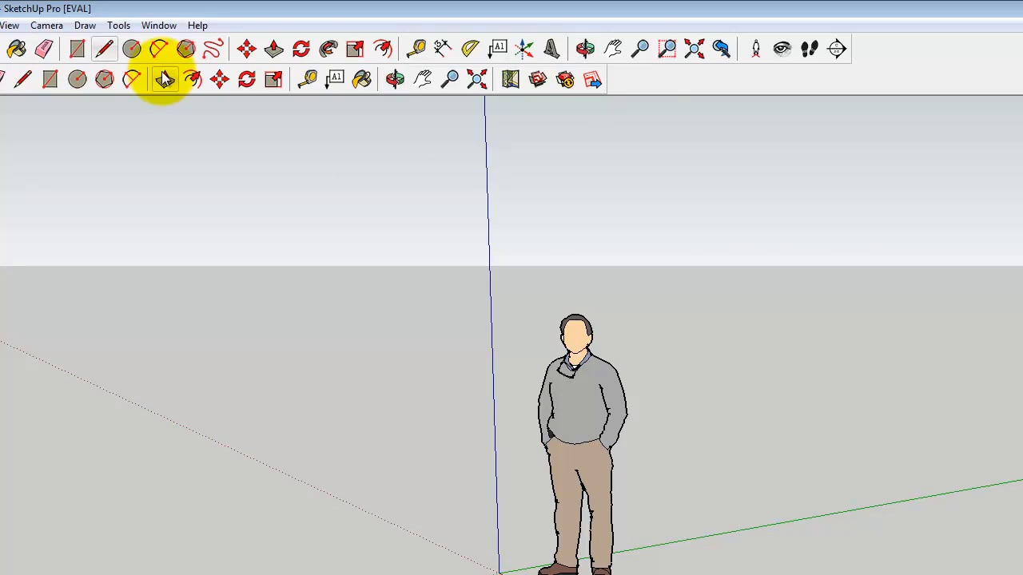
left_click(583, 411)
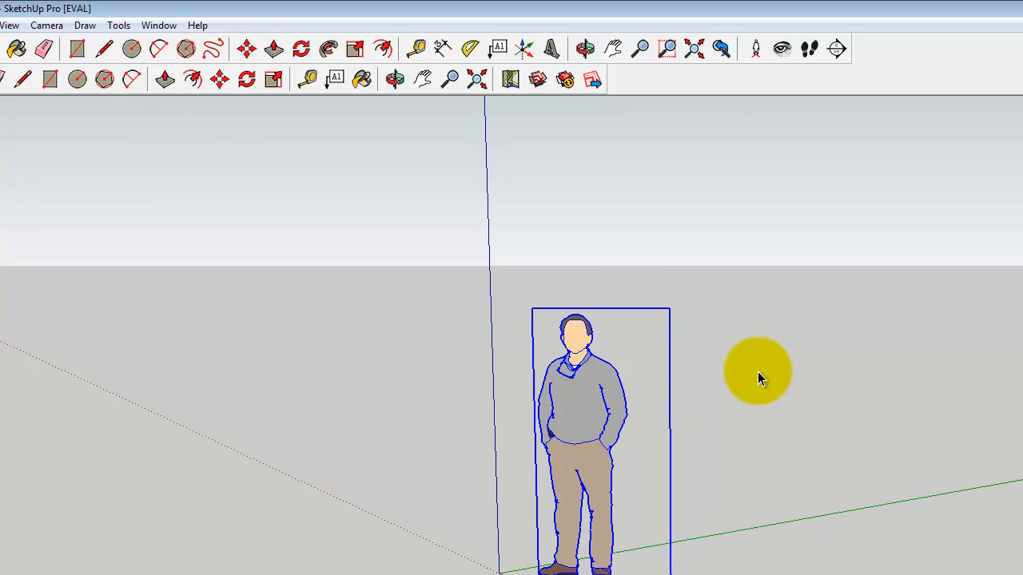
left_click(708, 354)
left_click(591, 401)
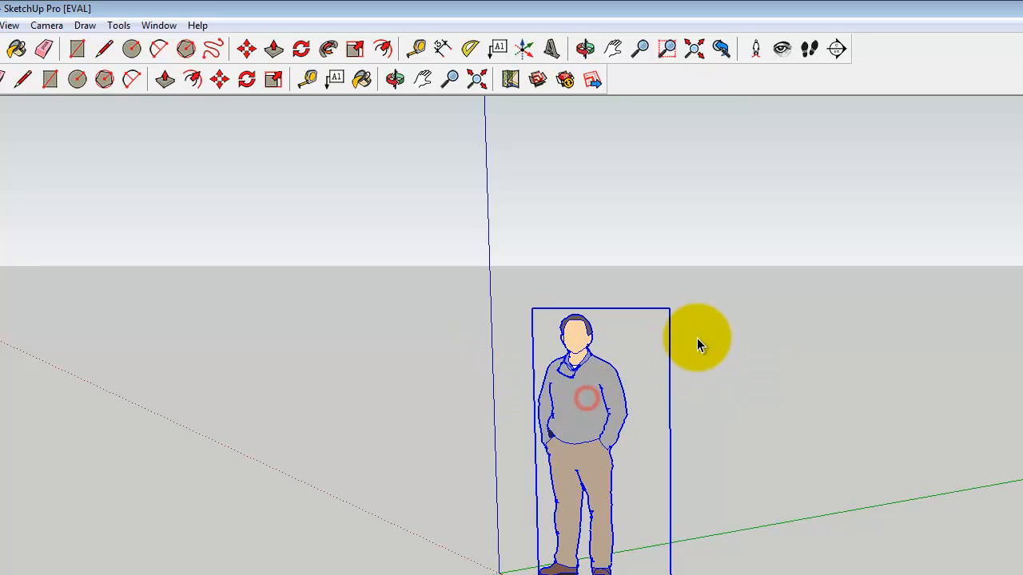
key("Delete")
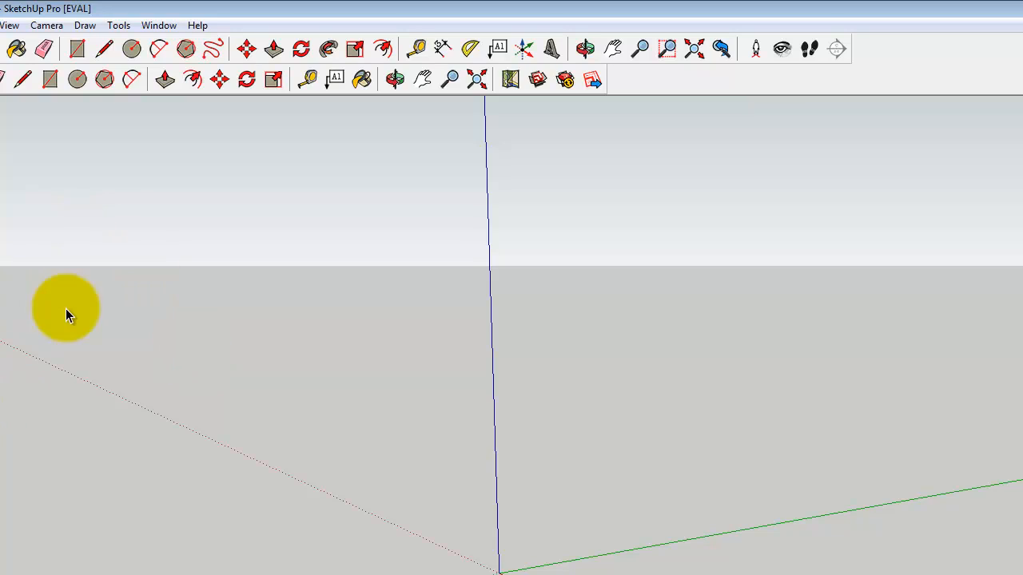
Draw a 4' by 4' rectangle on the ground between the red and green axes.
left_click(50, 82)
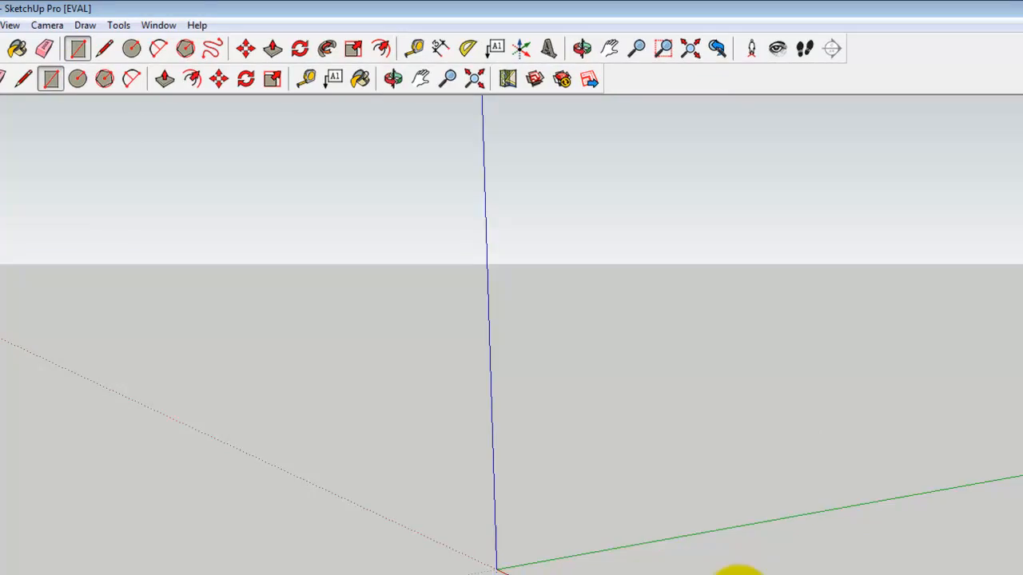
left_click(604, 476)
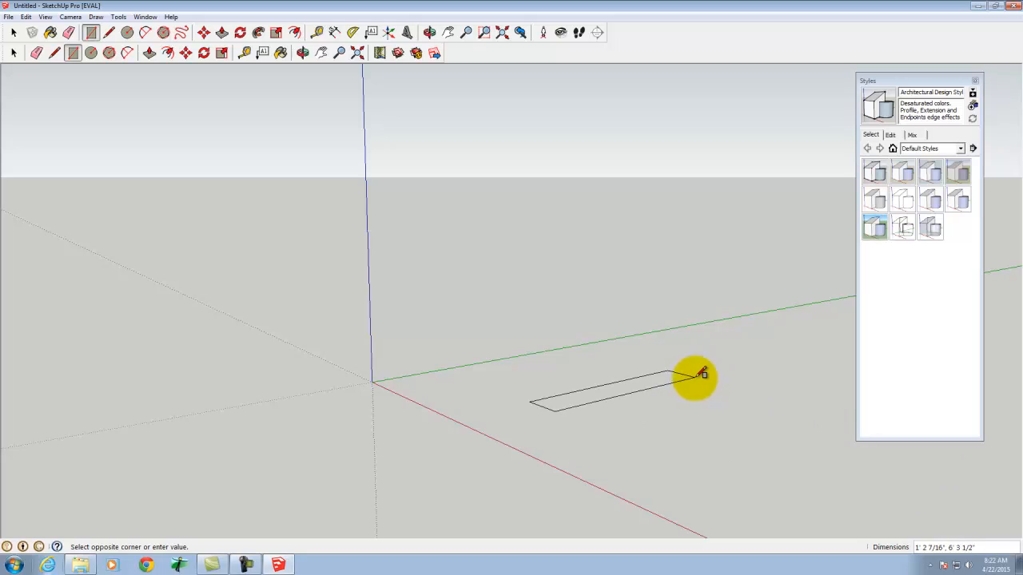
type("4")
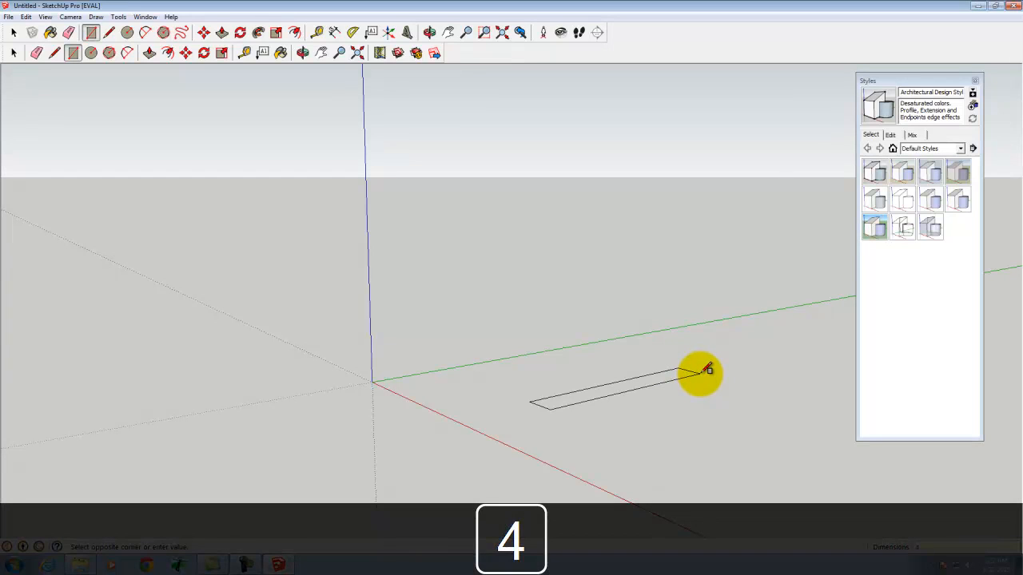
type("'")
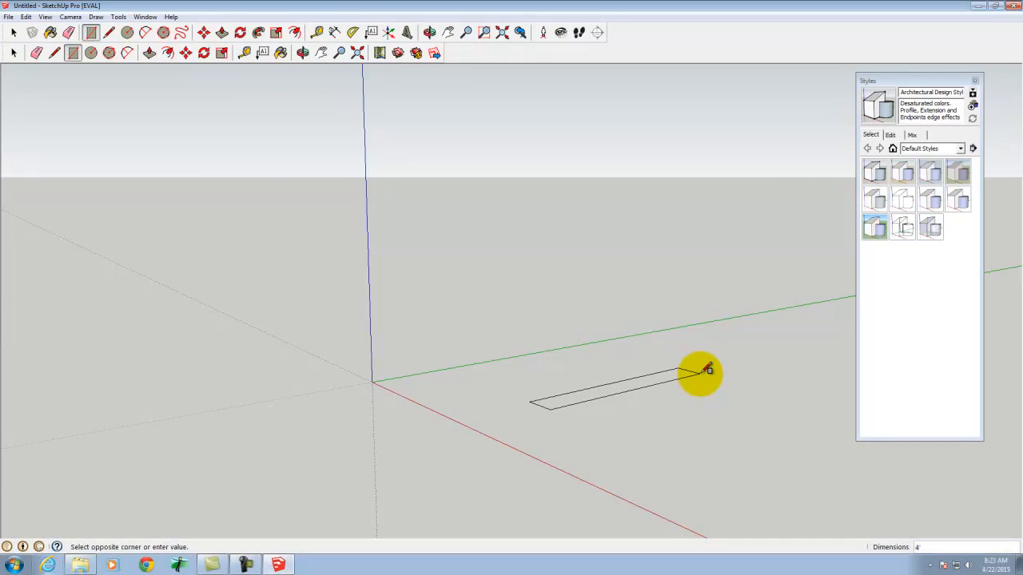
type(",4'")
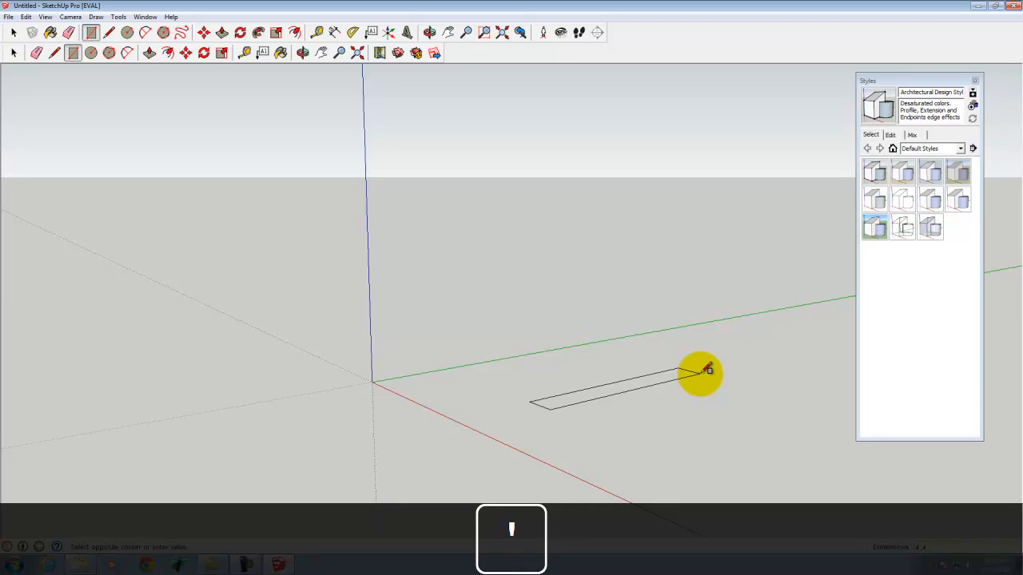
key("Return")
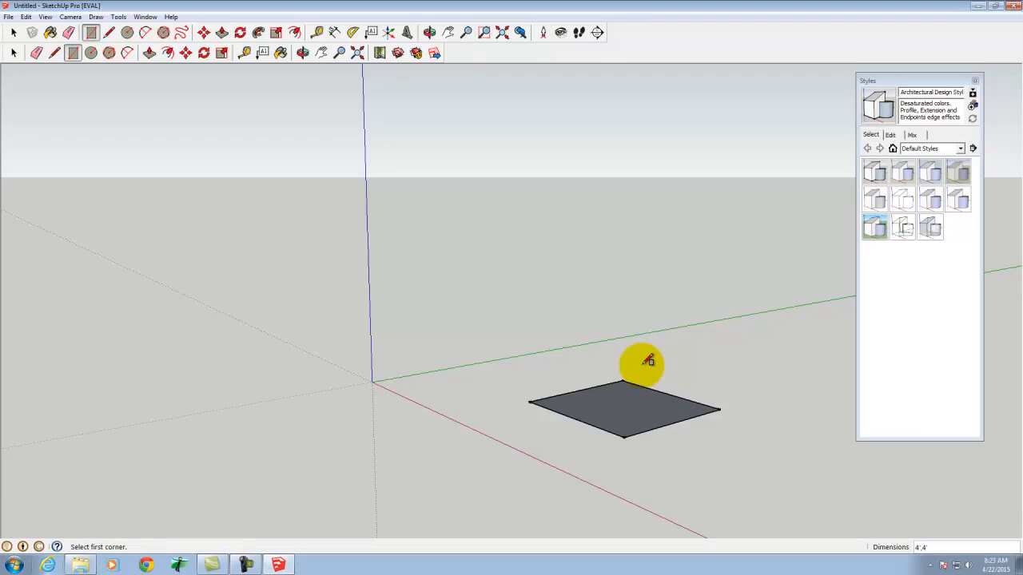
Push/Pull the square face upward by 4' to form a cube.
left_click(222, 33)
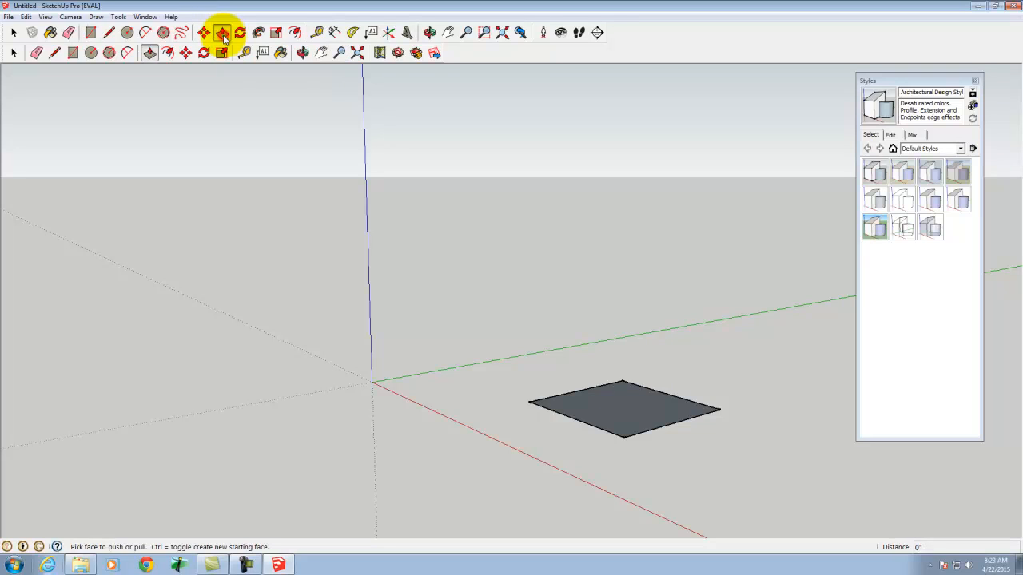
left_click(621, 412)
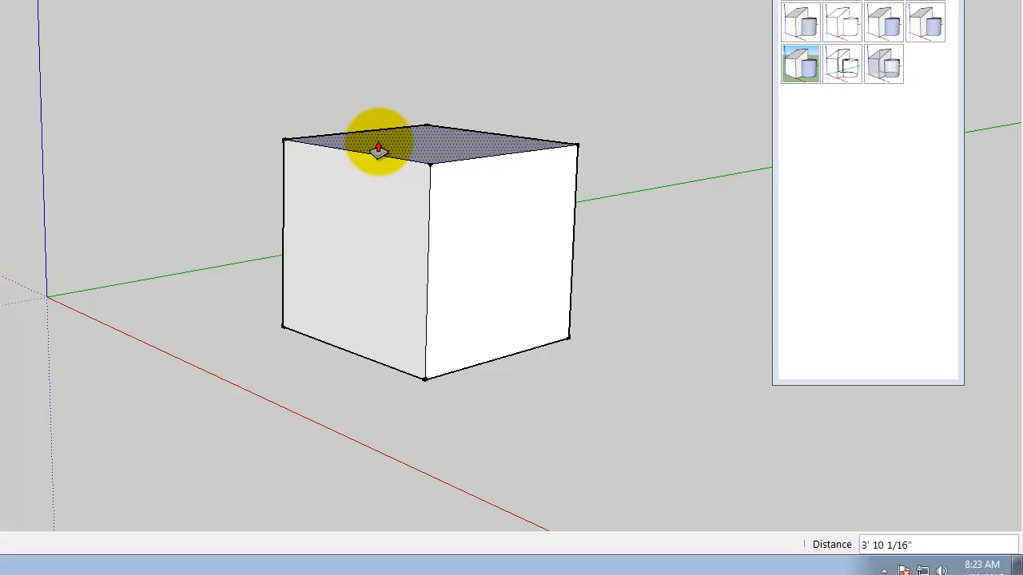
type("4'")
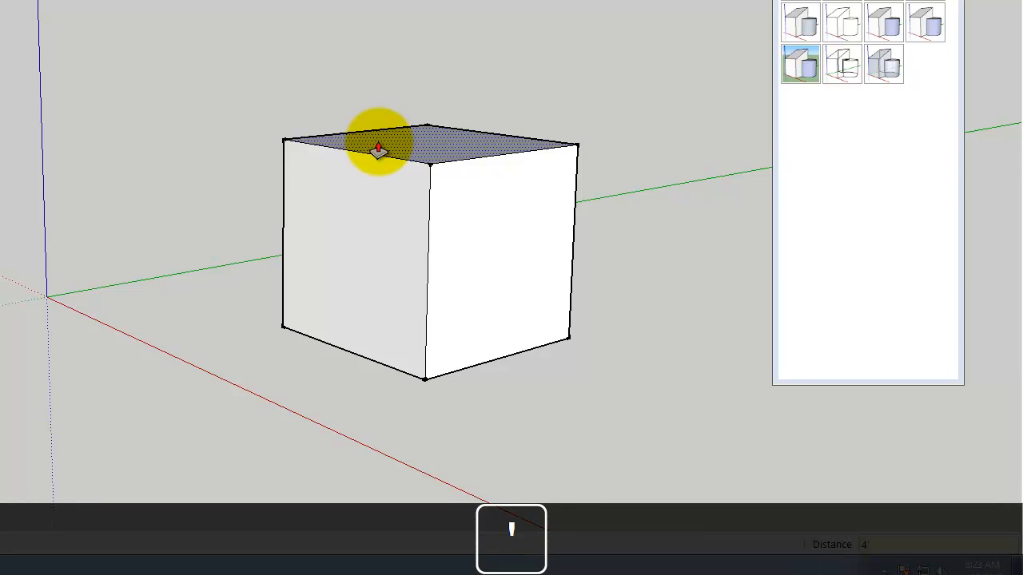
key("Return")
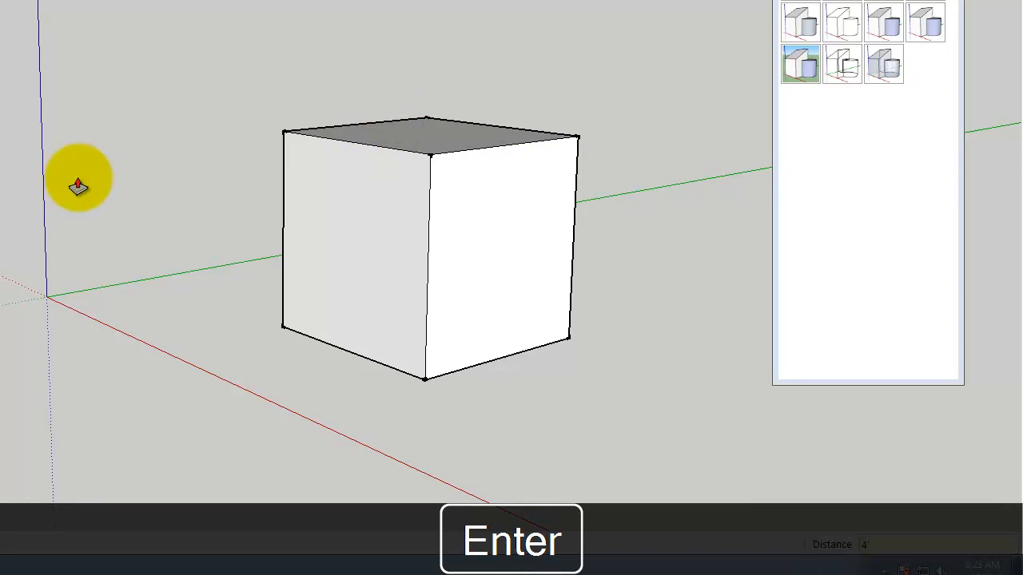
Select the entire cube, copy it, and paste the duplicate flush against its side along the red axis.
key("o")
mouse_move(416, 178)
left_mouse_down()
mouse_move(682, 343)
mouse_move(367, 182)
mouse_move(606, 266)
mouse_move(552, 239)
mouse_move(272, 232)
left_mouse_up()
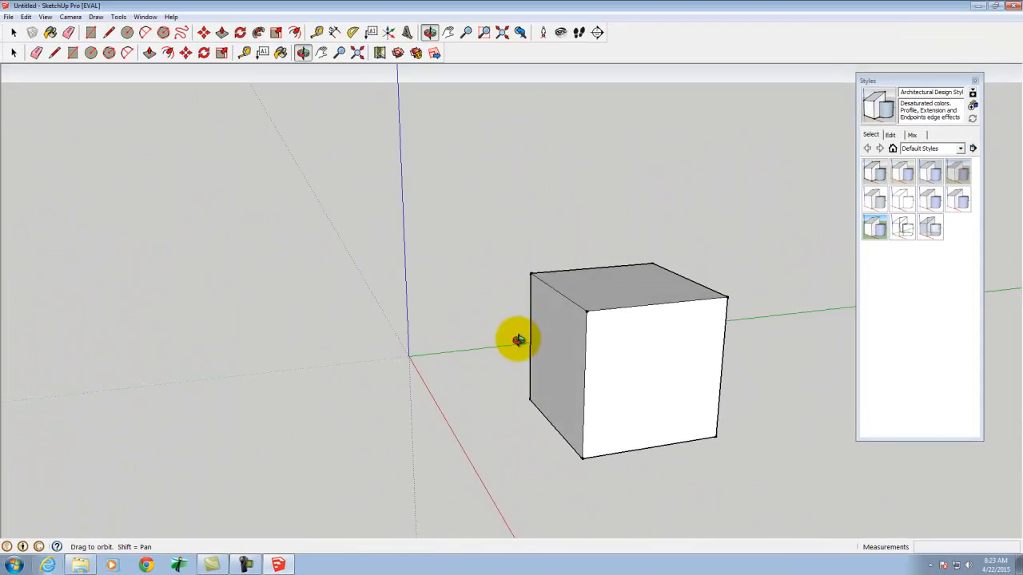
left_click_drag(518, 340, 818, 372)
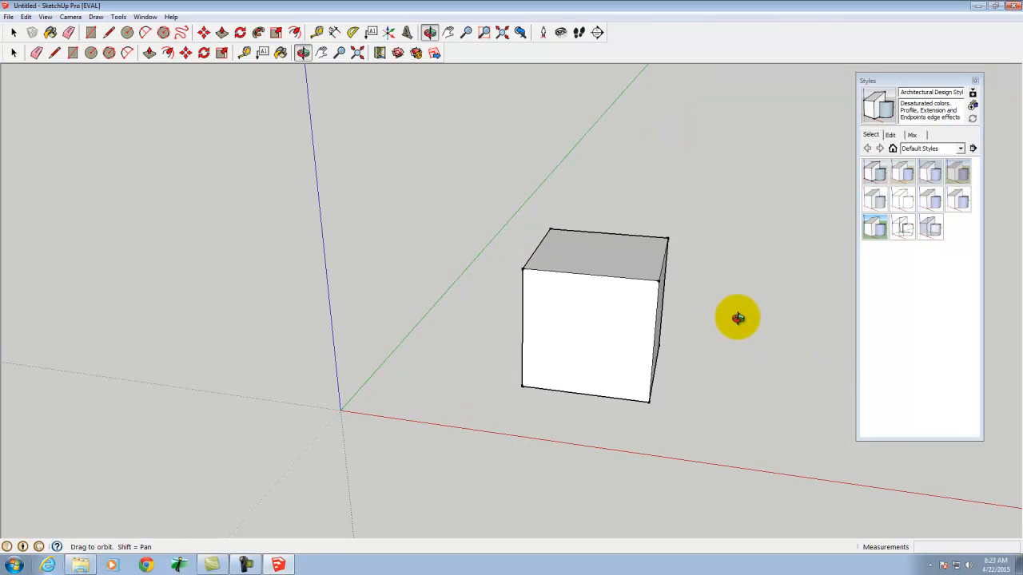
left_click(13, 32)
left_click_drag(425, 150, 738, 434)
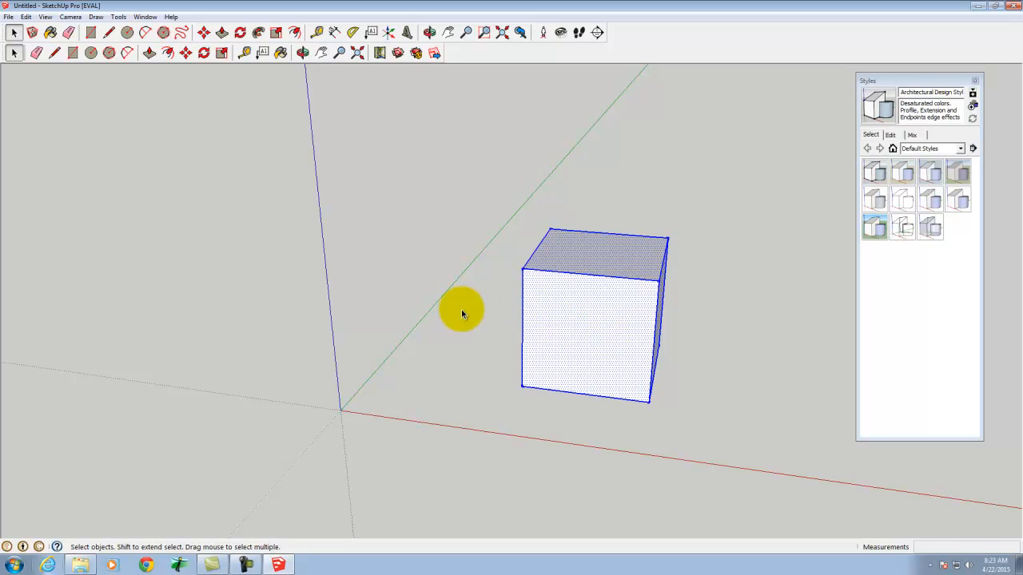
left_click(26, 17)
left_click(36, 69)
left_click(26, 17)
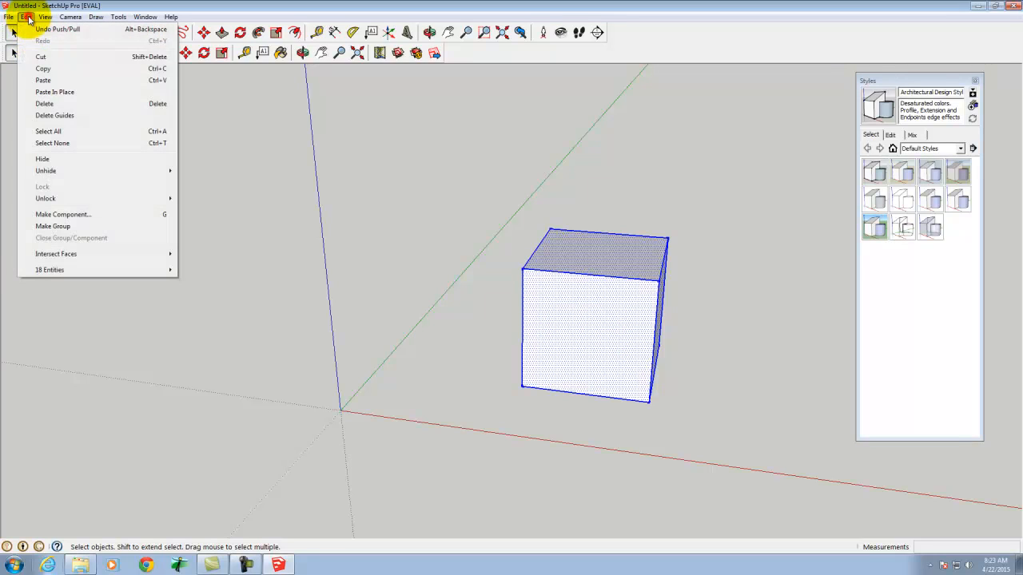
left_click(43, 80)
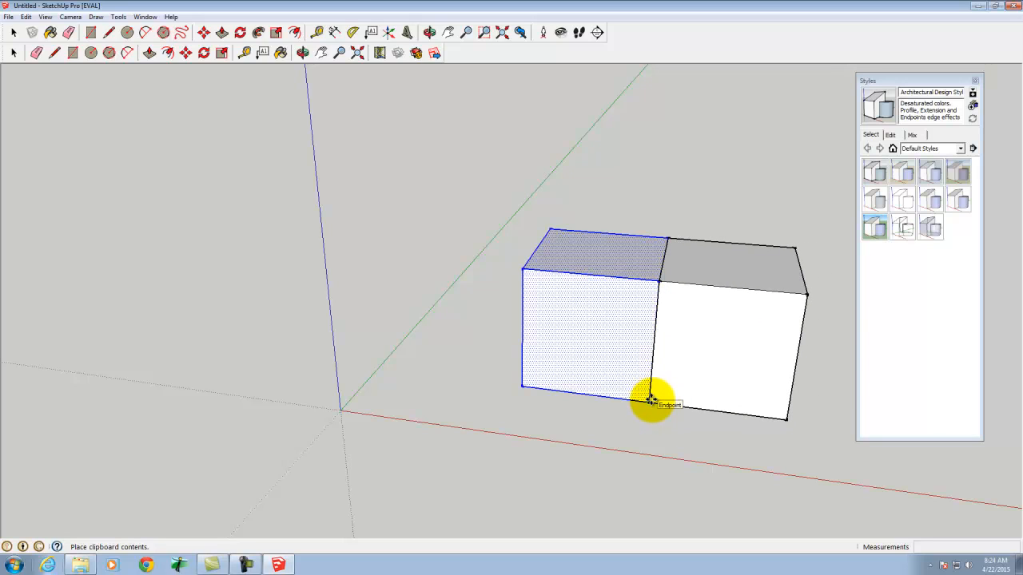
left_click(652, 400)
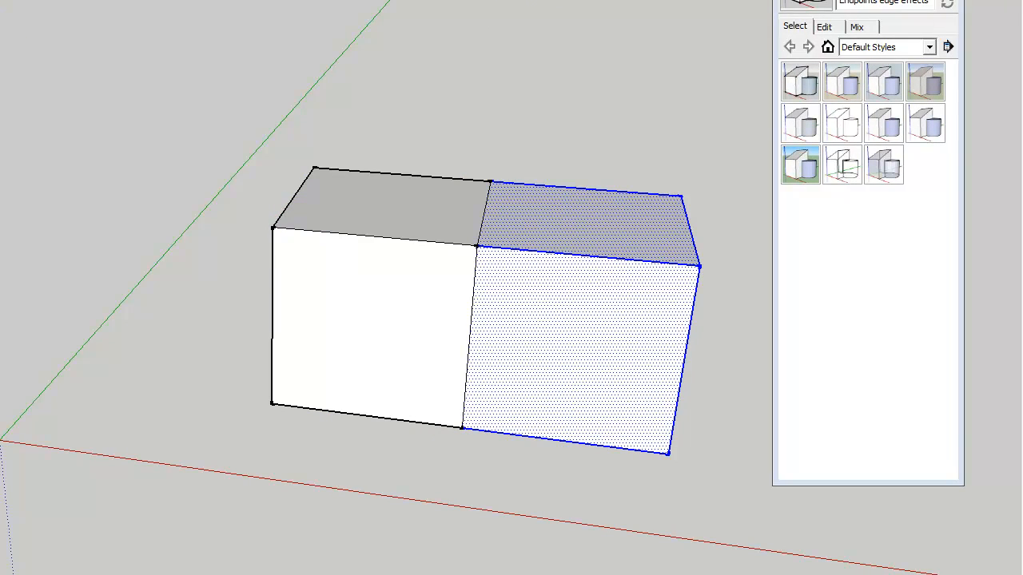
Try to shift the pasted cube's face along the red axis, and undo both the move and the paste.
left_click(610, 333)
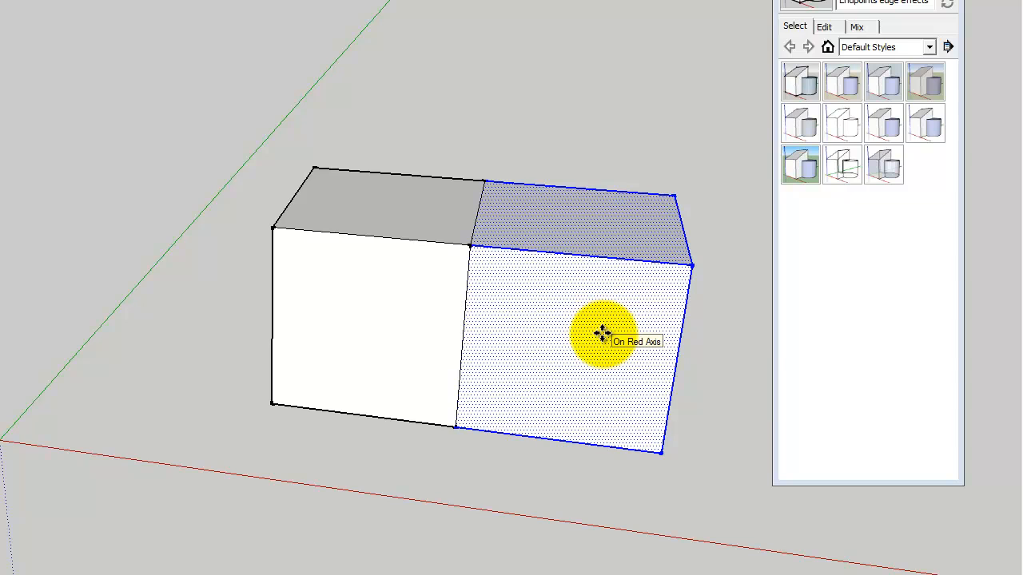
key("ctrl+z")
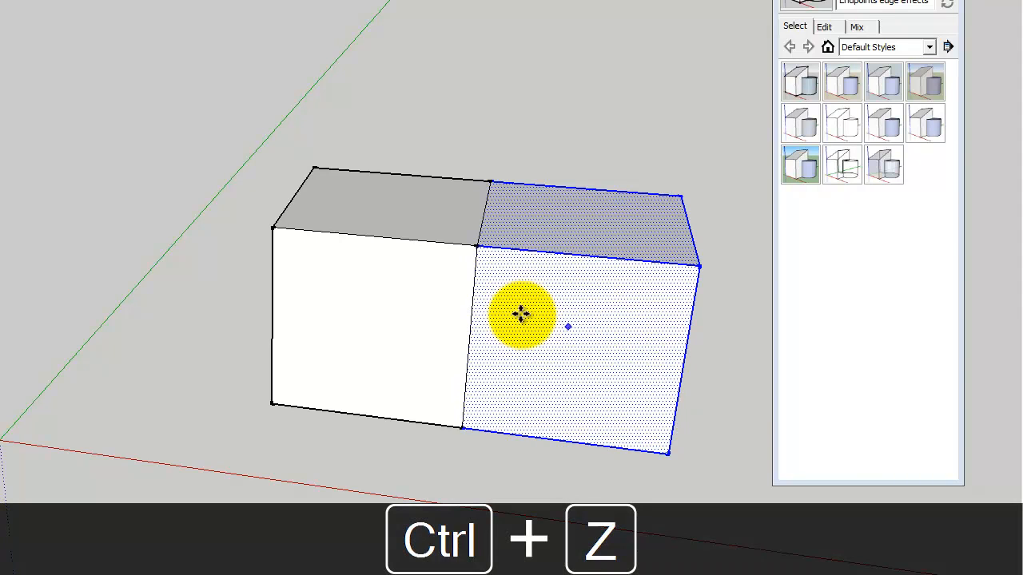
key("ctrl+z")
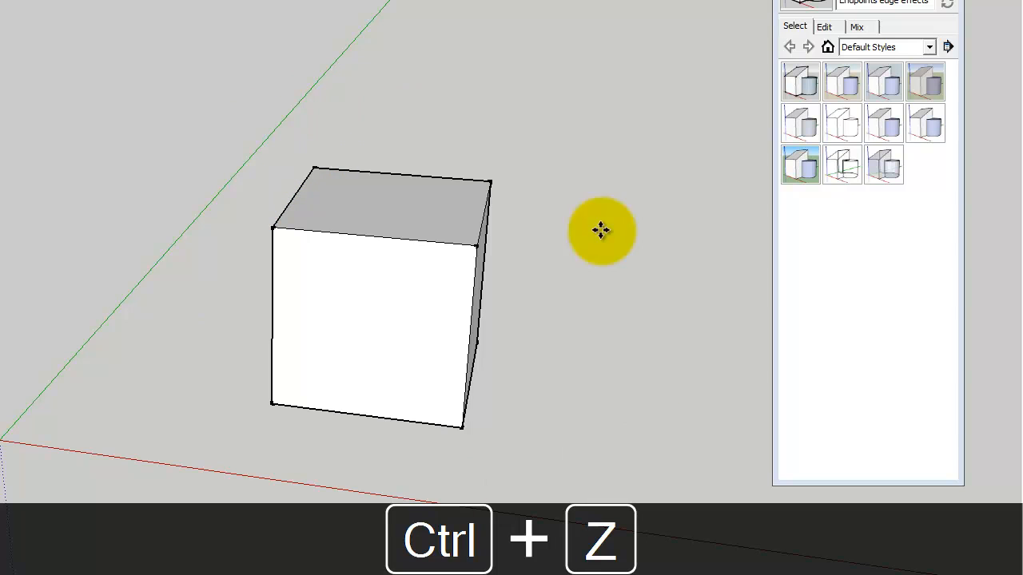
Select all faces and edges of the cube, make them a group, and select the group as one object.
left_click_drag(213, 52, 596, 519)
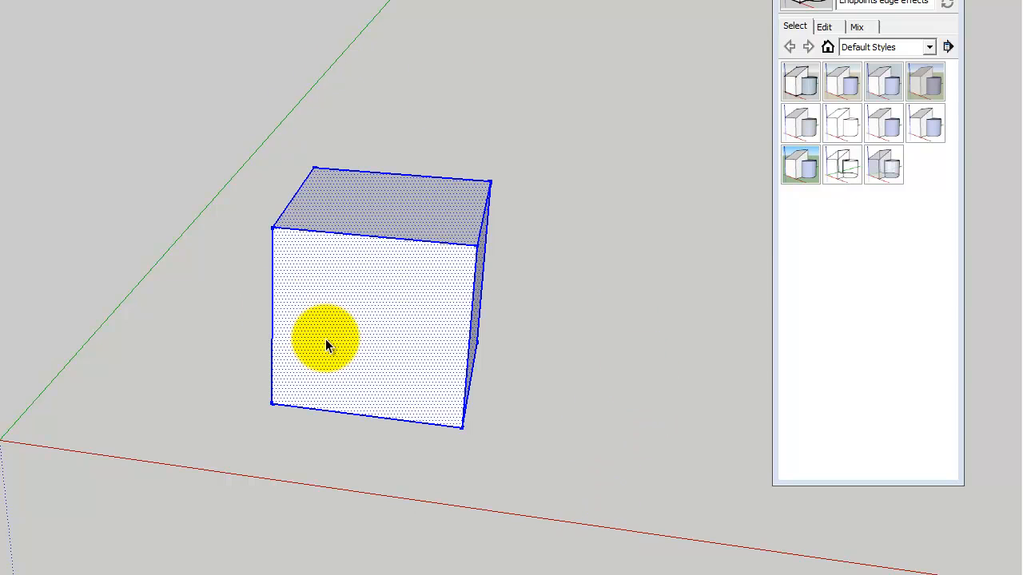
right_click(387, 280)
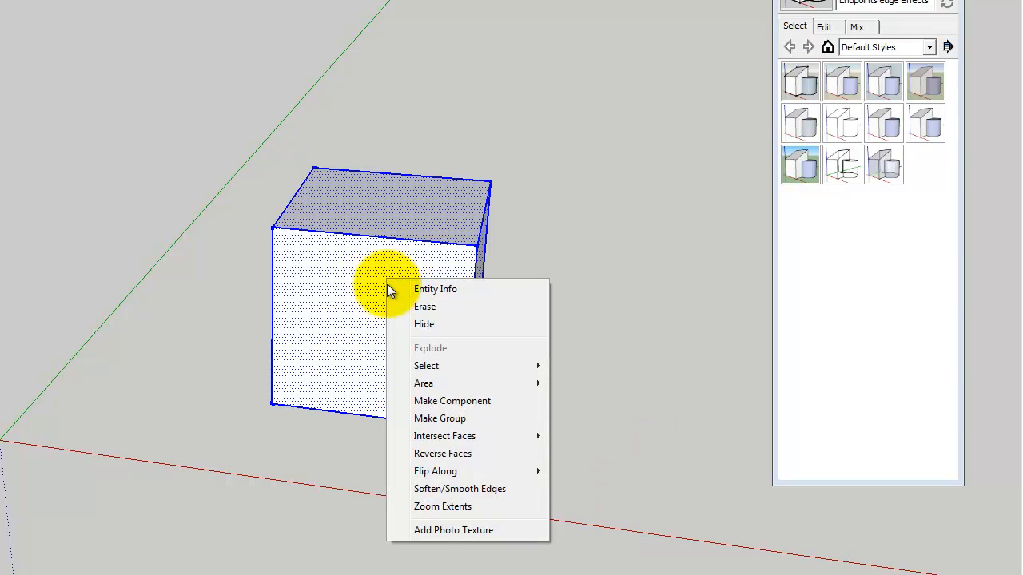
left_click(441, 418)
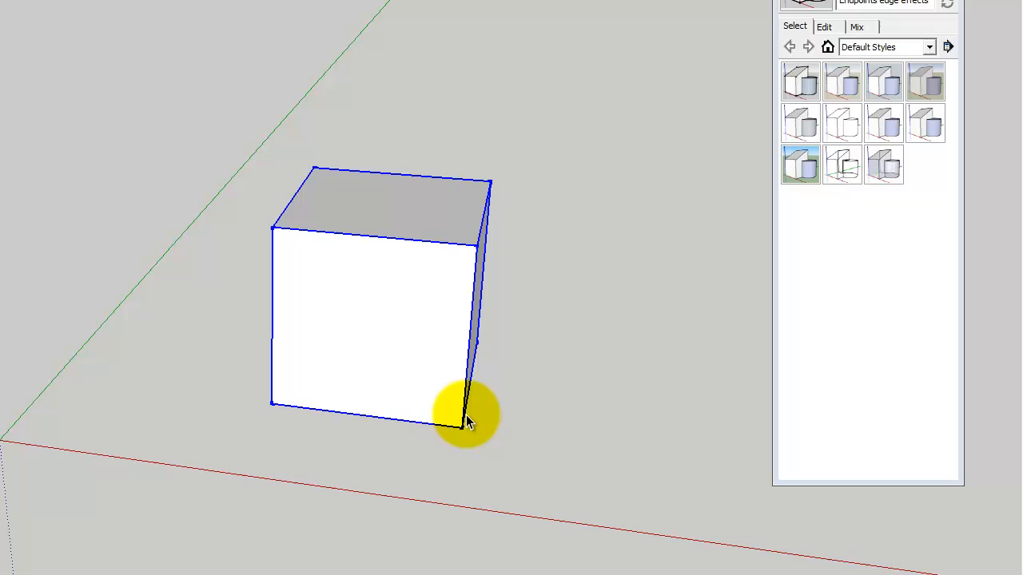
left_click(498, 105)
left_click(399, 238)
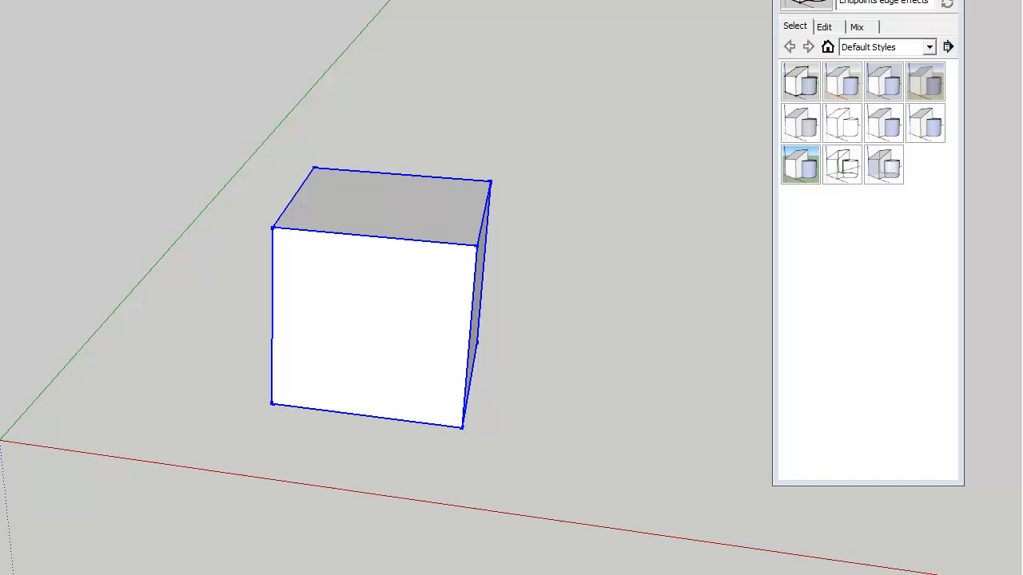
Paste a copy of the grouped cube beside the original and snap its lower front corner to the original's corner.
key("ctrl+v")
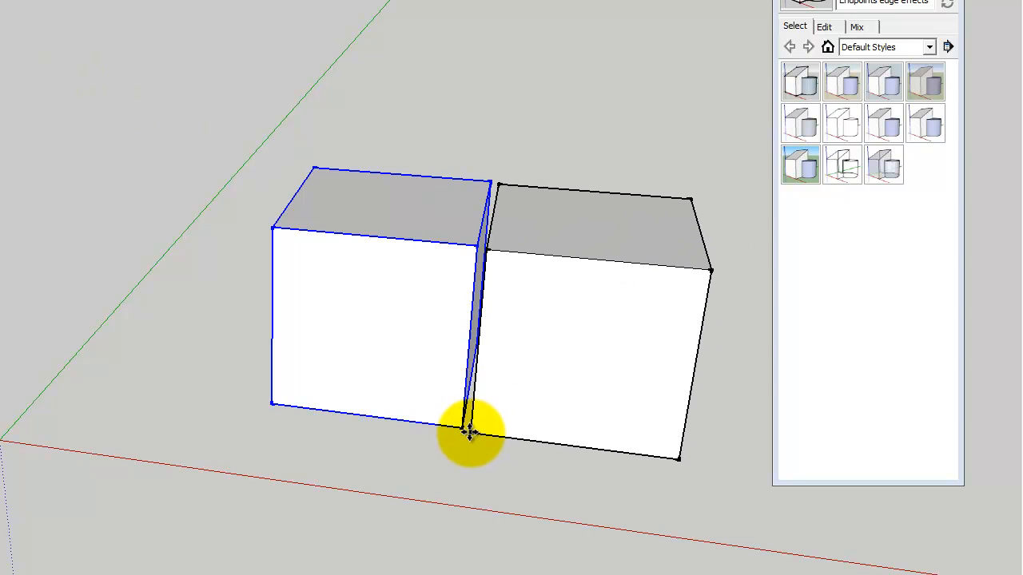
left_click(463, 429)
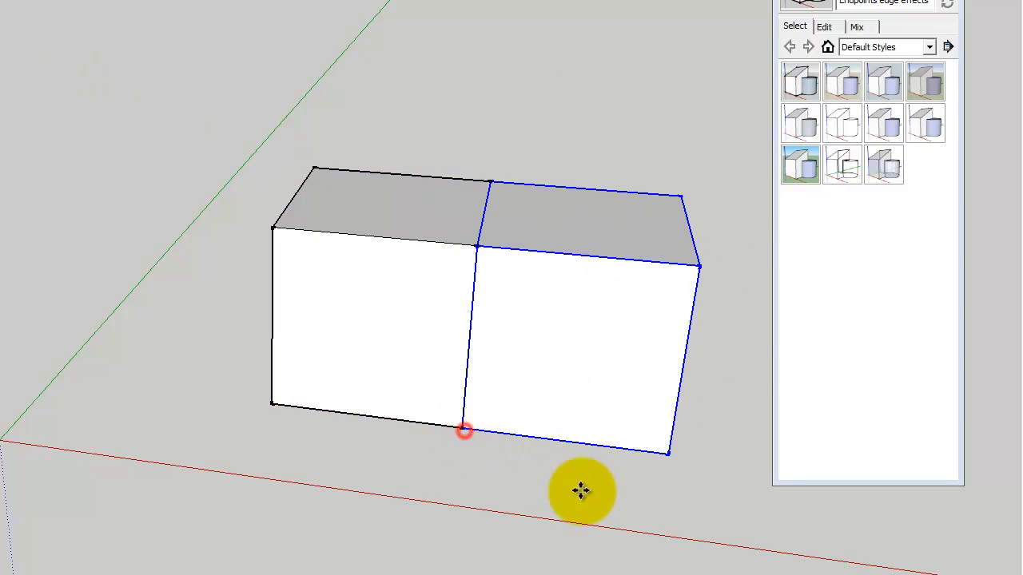
left_click(464, 429)
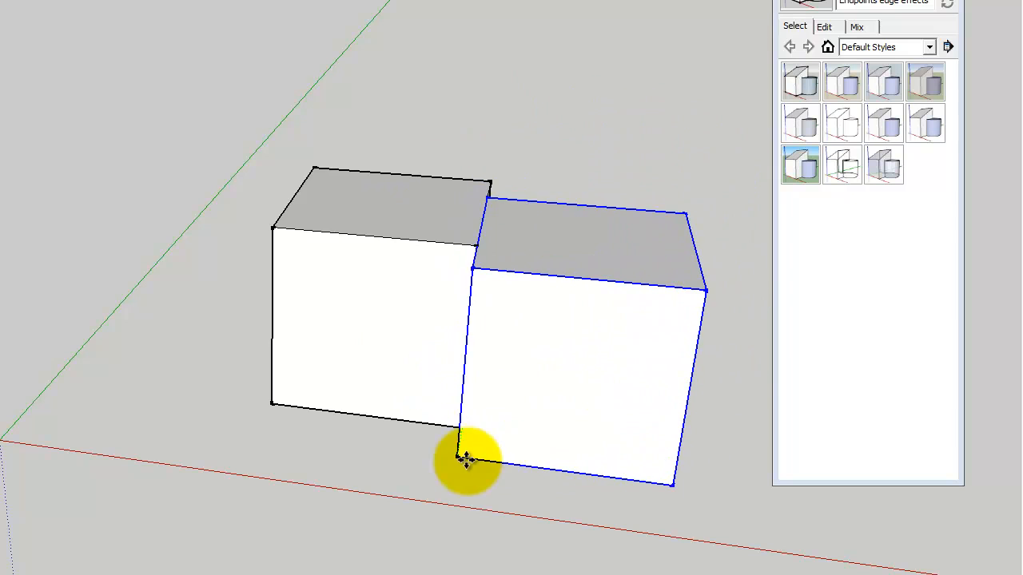
left_click(463, 426)
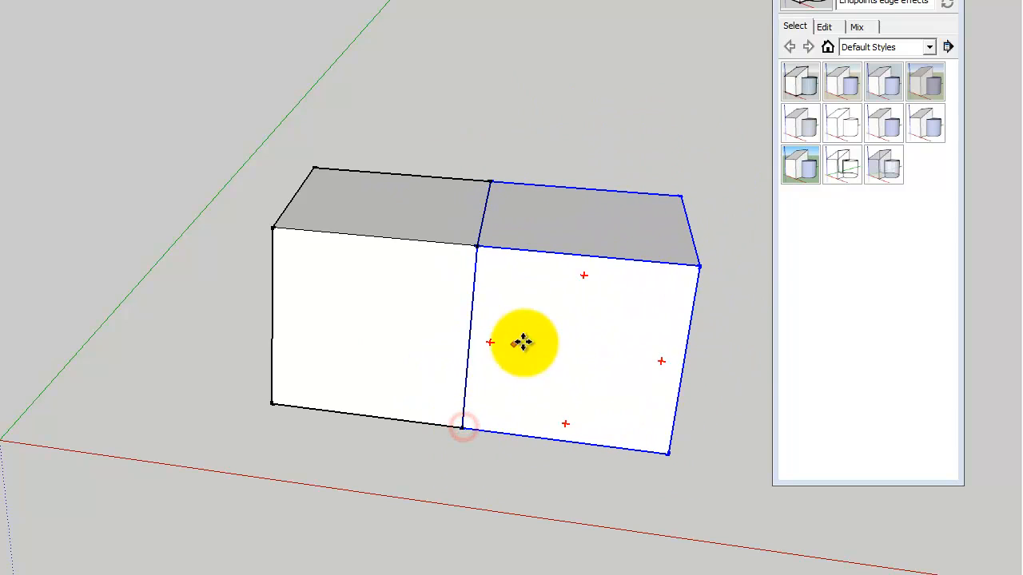
Paste a third grouped cube, snapping it to the lower front corner at the free end of the second.
scroll(16, 428, "down", 5)
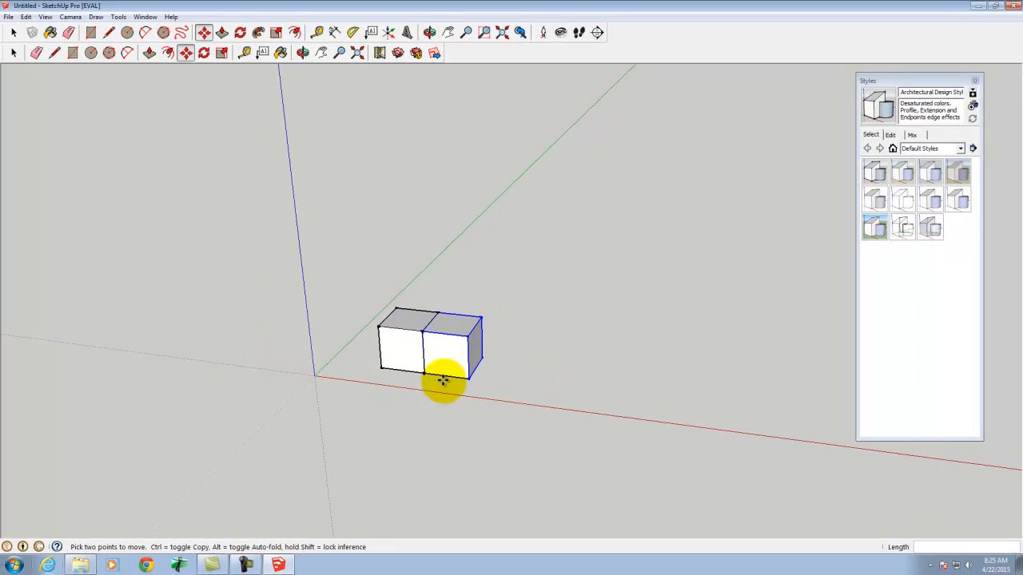
scroll(632, 344, "up", 1)
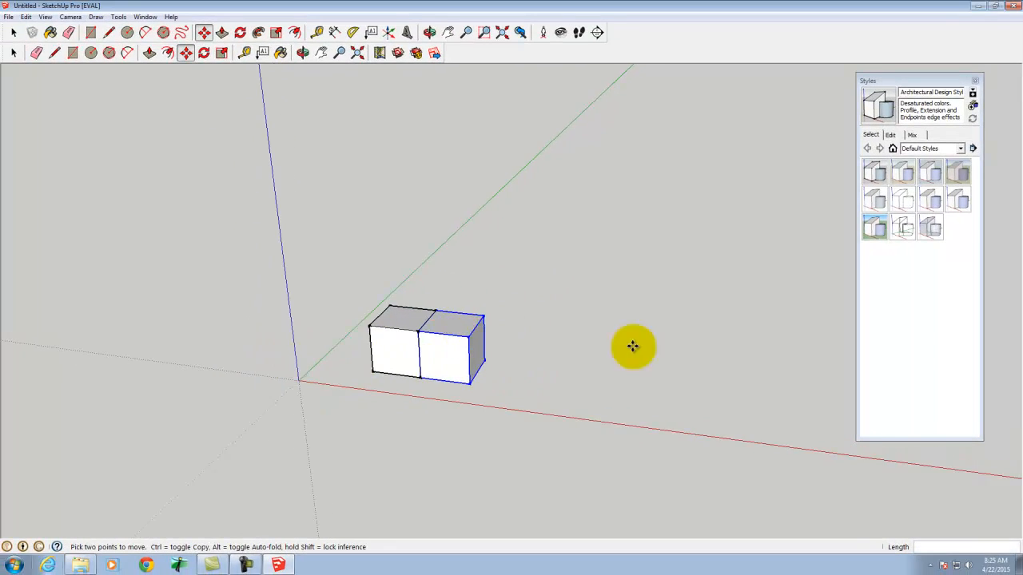
scroll(488, 375, "up", 4)
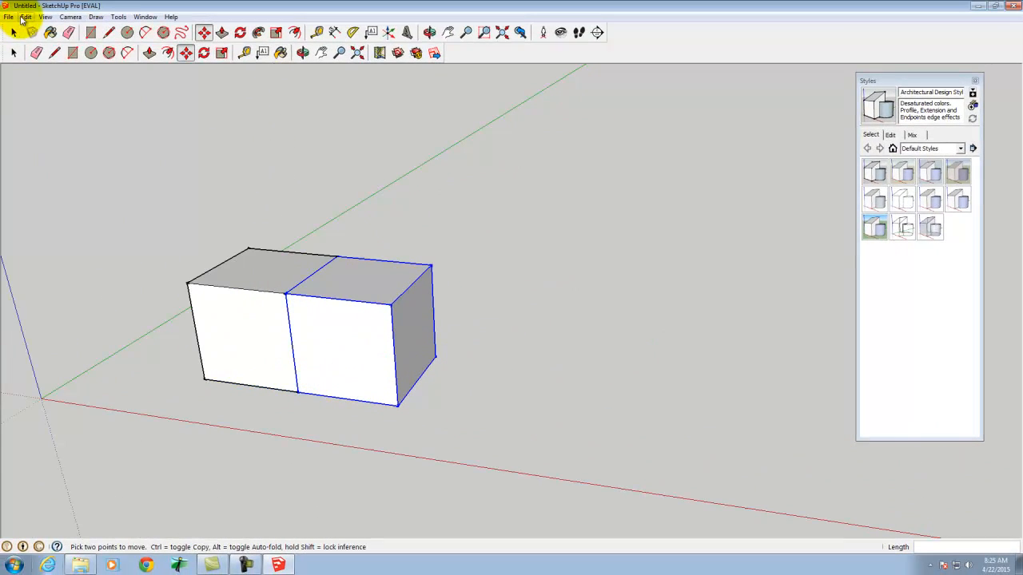
key("ctrl+v")
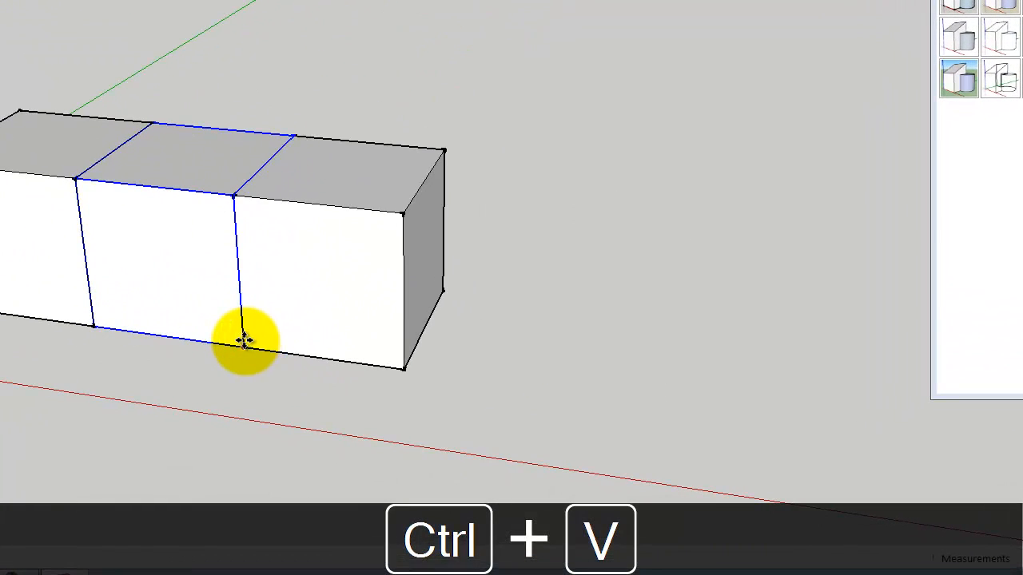
left_click(244, 342)
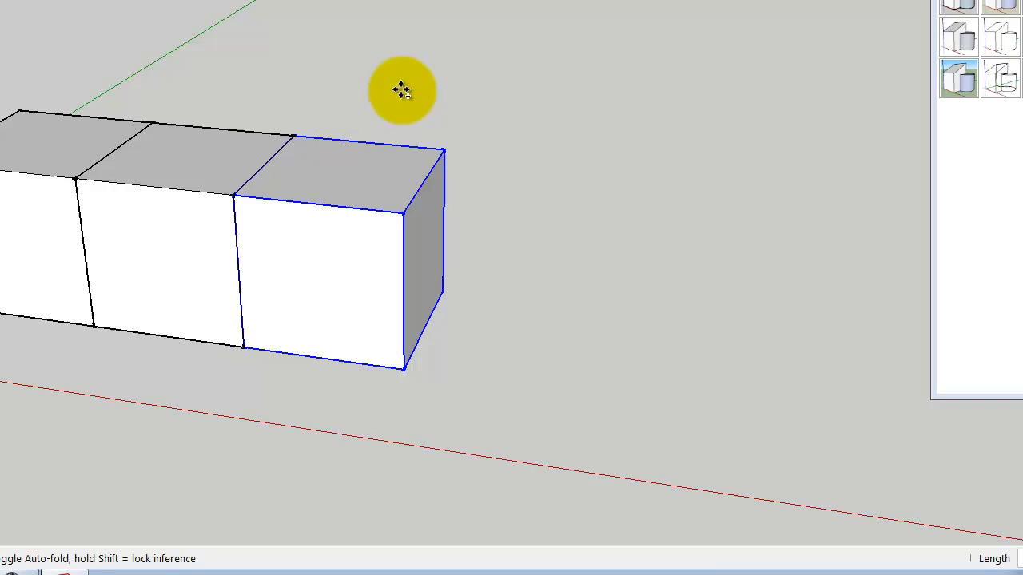
Use Move in copy mode to add three more cubes along the red axis, snapping each corner to corner.
left_click(244, 346)
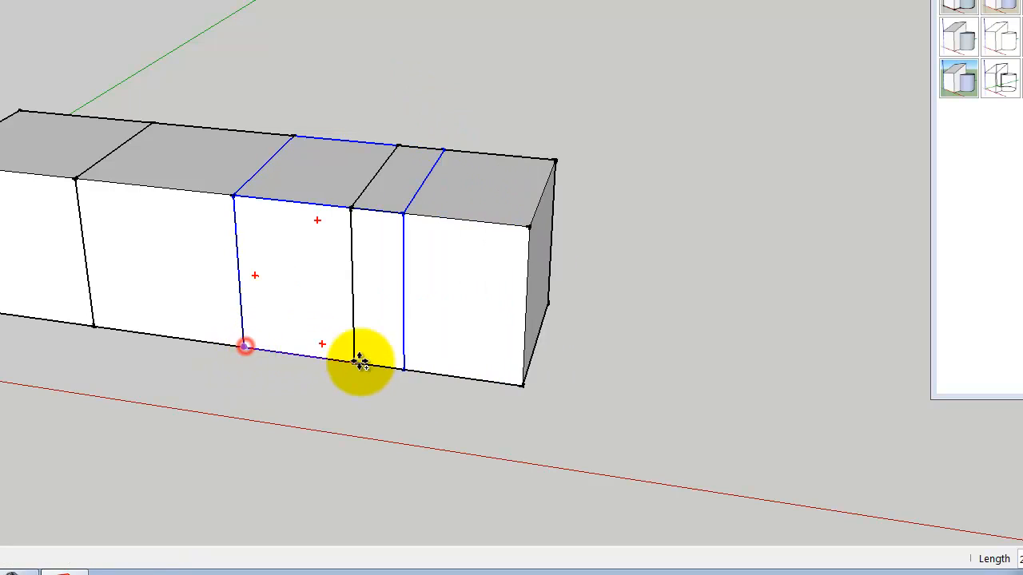
left_click(405, 371)
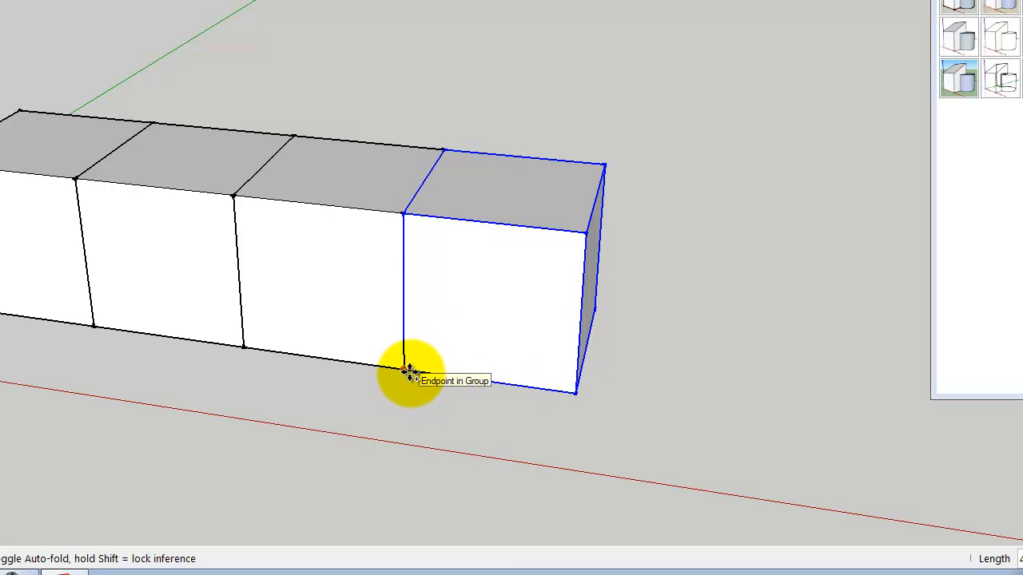
left_click(406, 371)
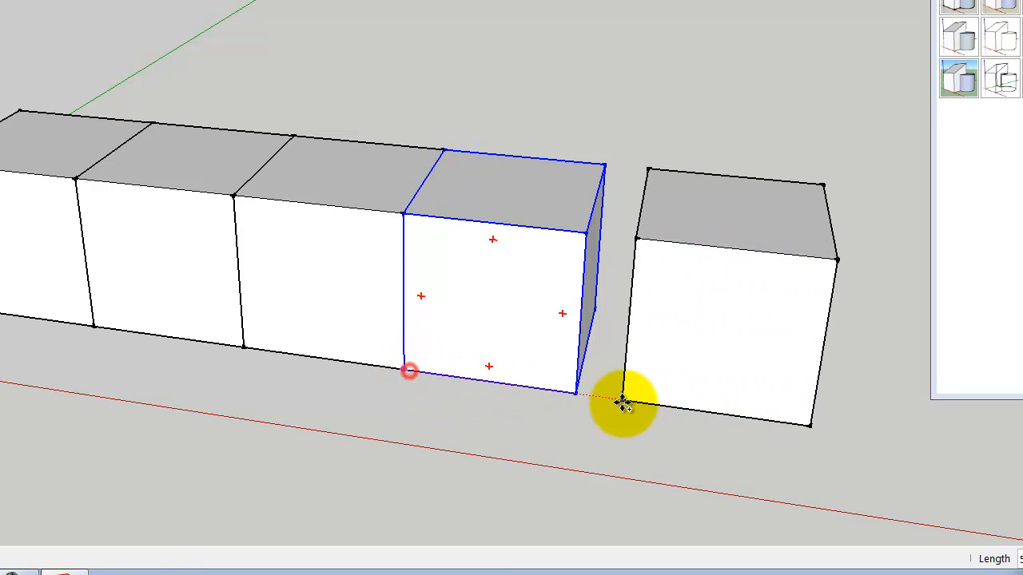
left_click(578, 392)
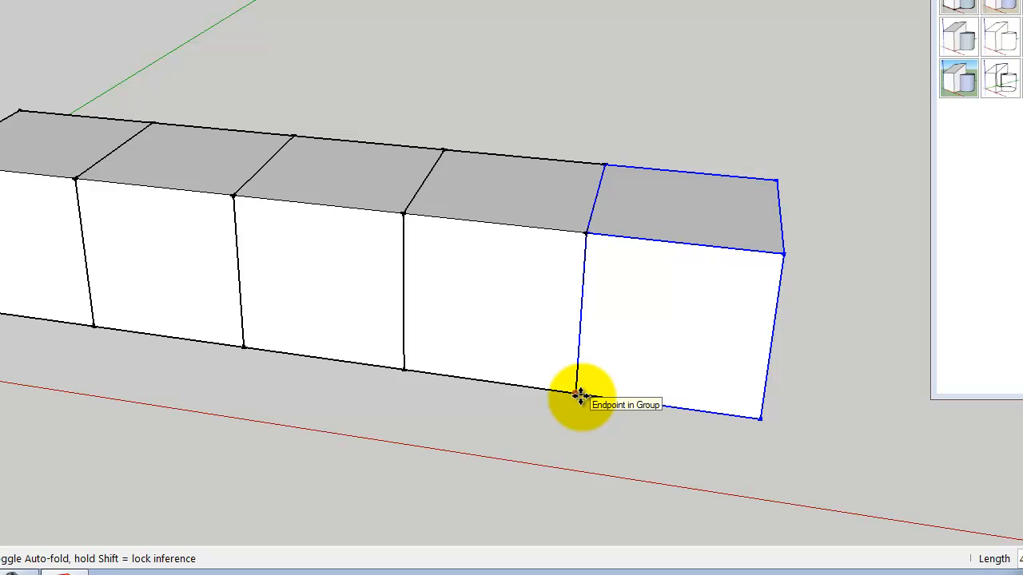
left_click(667, 398)
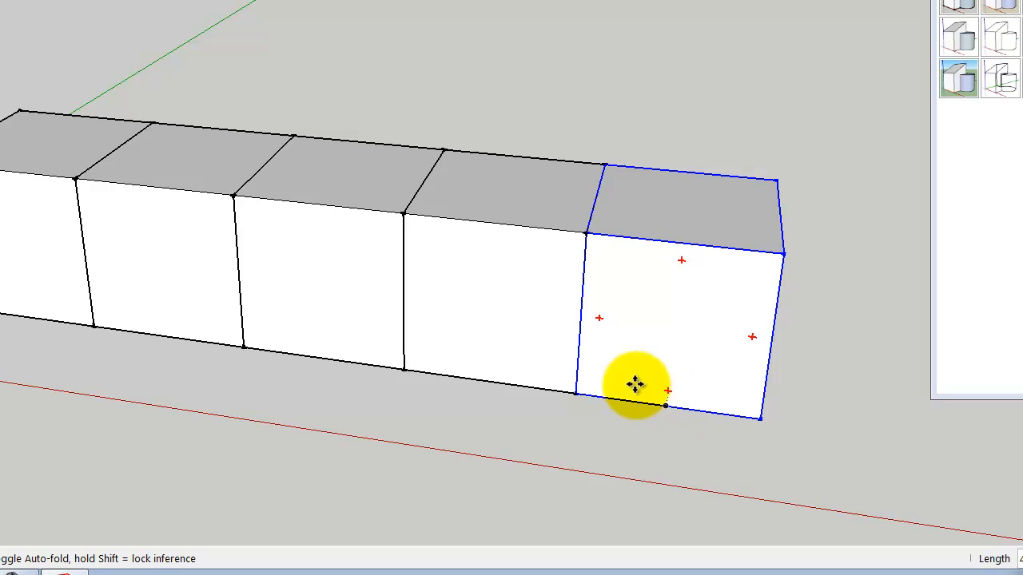
left_click(579, 396)
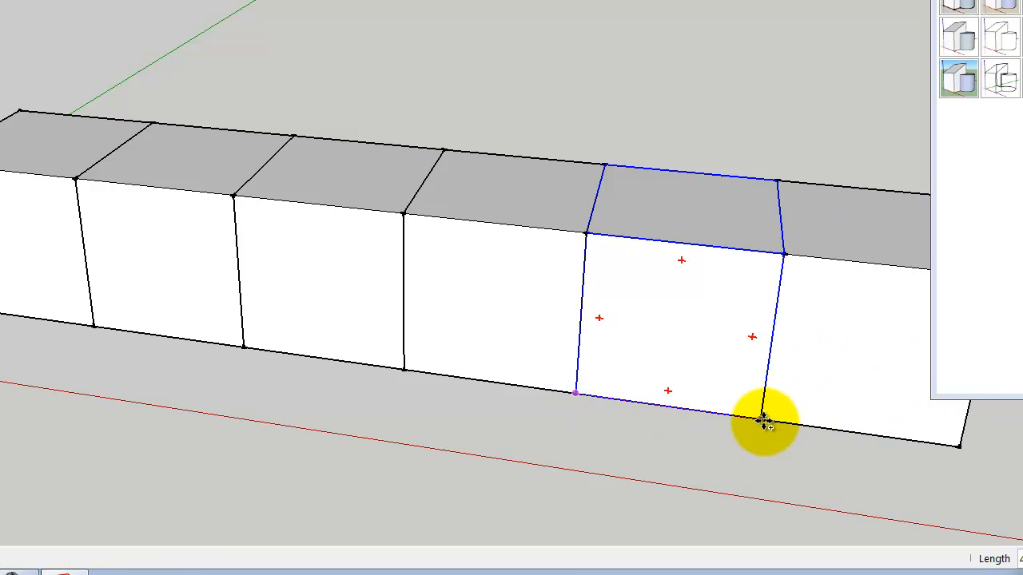
left_click(764, 420)
Extend the row to eight cubes by move-copying the end cube two more times, endpoint to endpoint.
scroll(274, 392, "down", 2)
scroll(176, 404, "down", 2)
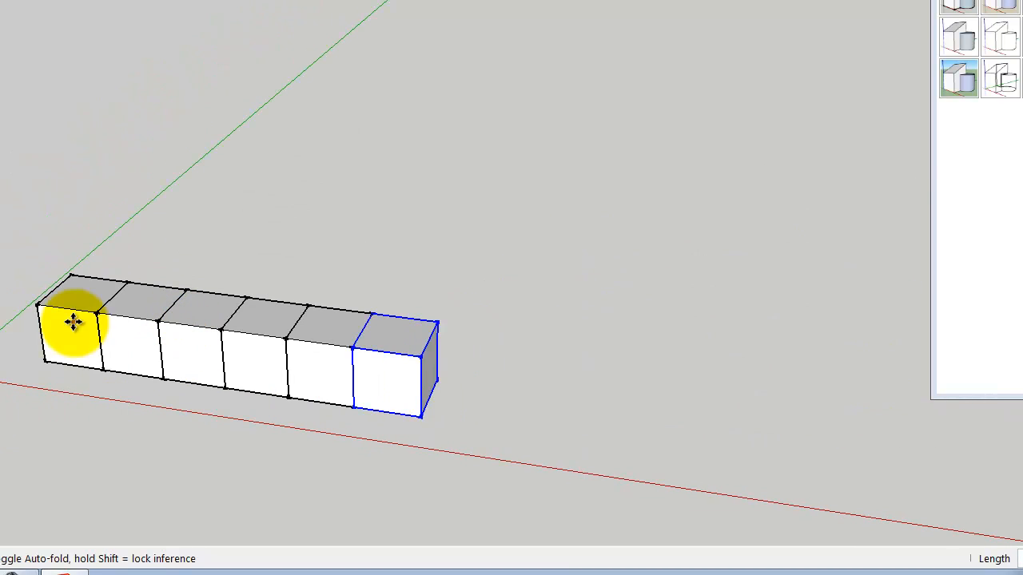
left_click(358, 409)
left_click(421, 418)
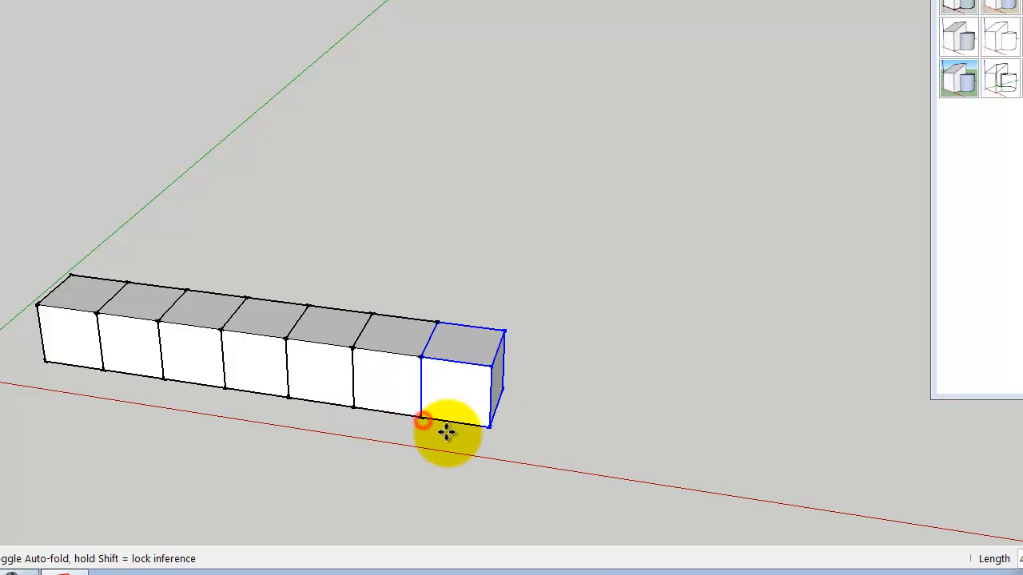
left_click(424, 418)
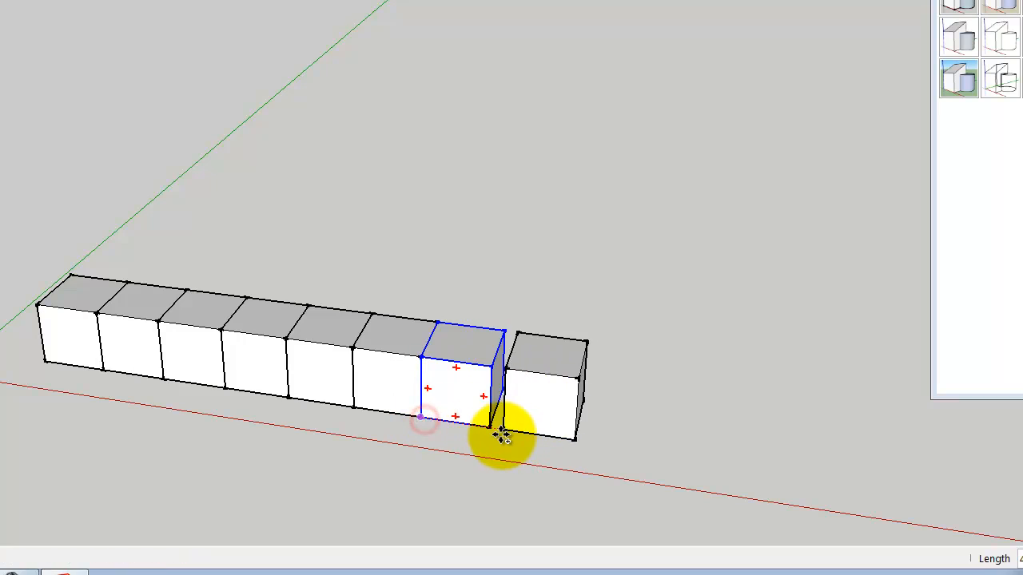
left_click(491, 428)
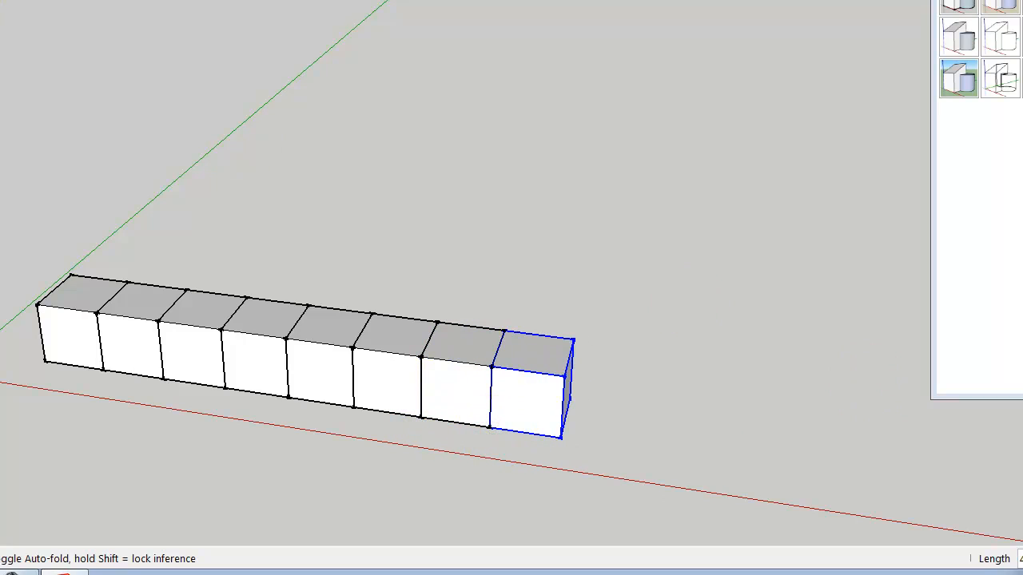
Select all eight cube groups in the row by adding them one by one to the selection.
key("space")
left_click(77, 338)
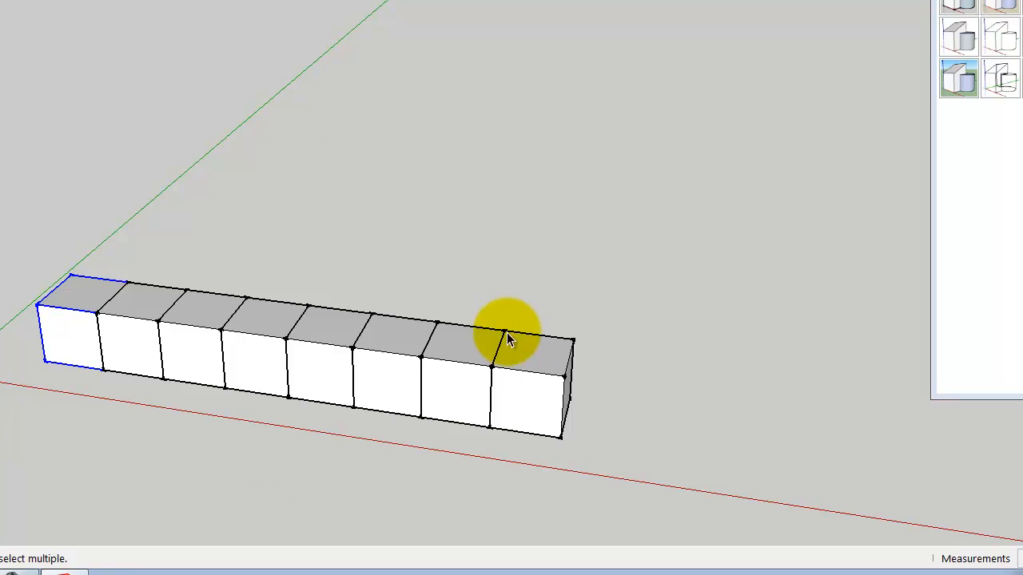
left_click(133, 301, "shift")
left_click(201, 308, "shift")
left_click(285, 326, "shift")
left_click(327, 334, "shift")
left_click(406, 353, "shift")
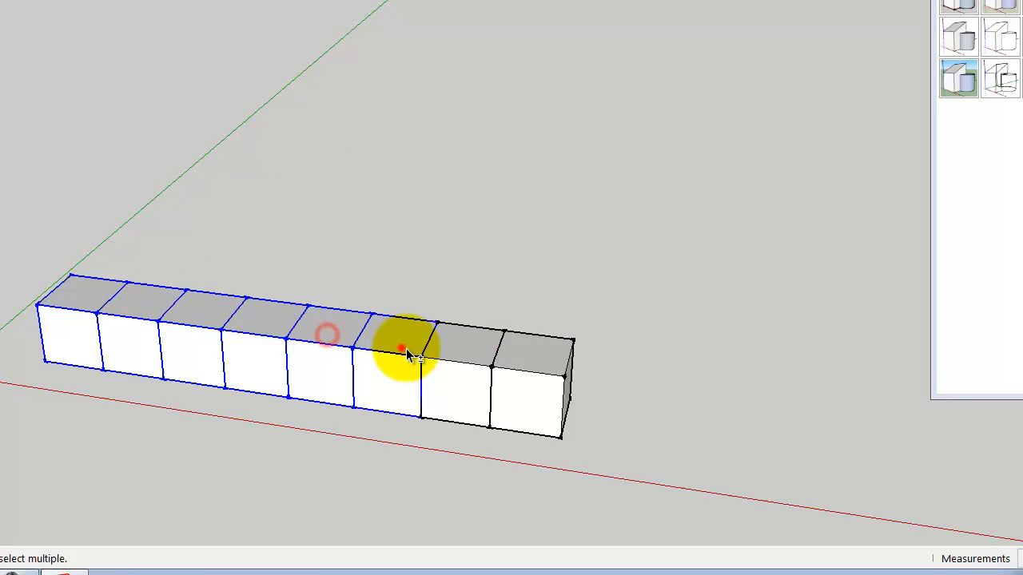
left_click(472, 351, "shift")
left_click(536, 356, "shift")
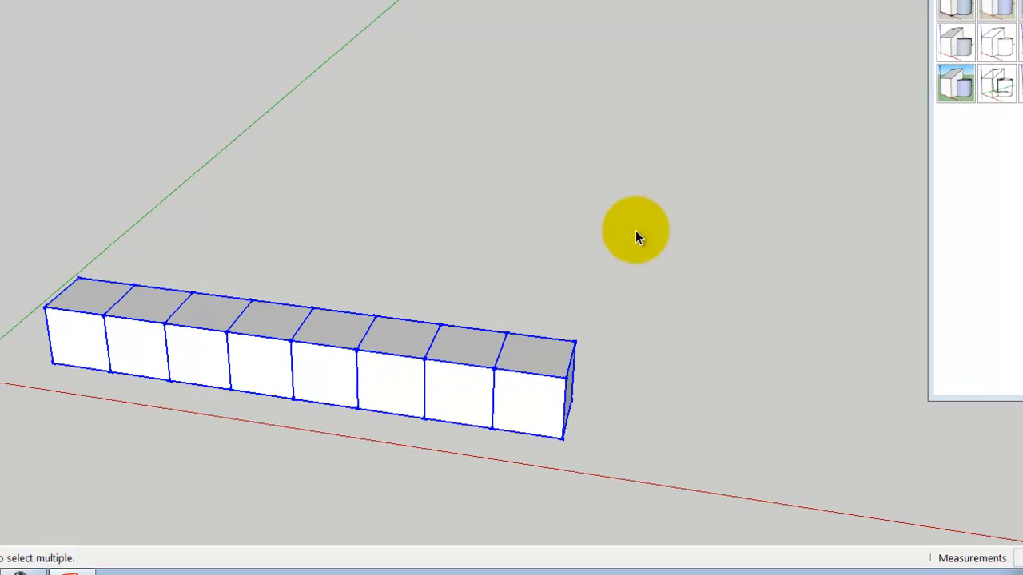
Reselect all eight cubes and copy the row 4' along the green axis, snapping the outer front bottom corner to the back bottom corner.
left_click(636, 232)
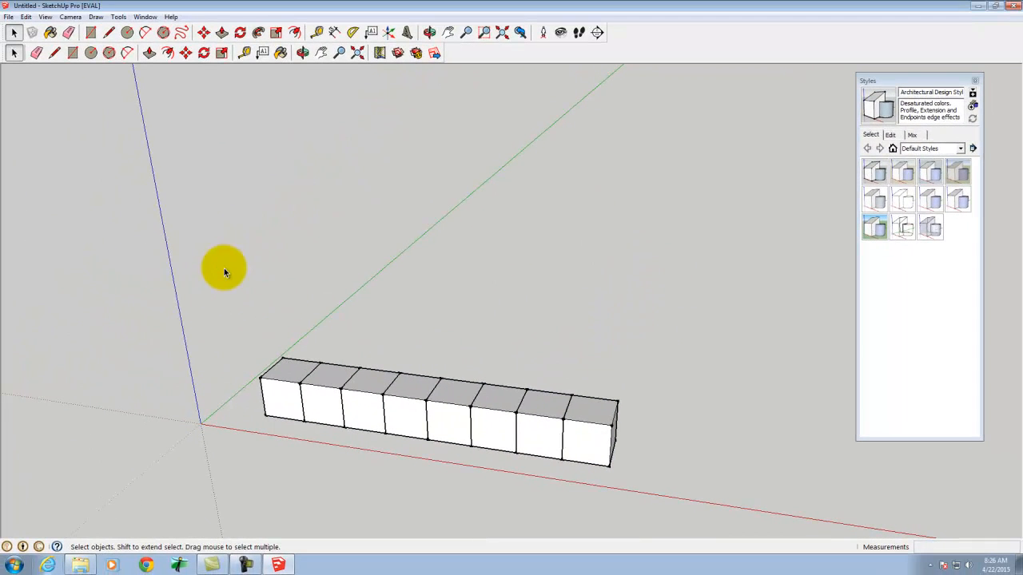
left_click_drag(224, 268, 685, 498)
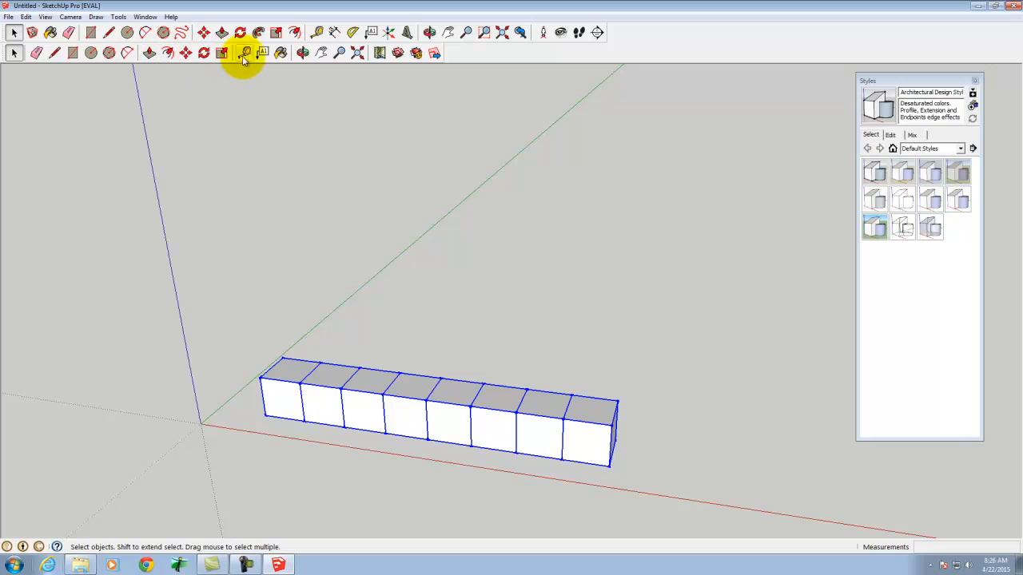
left_click(303, 53)
left_click_drag(635, 281, 495, 294)
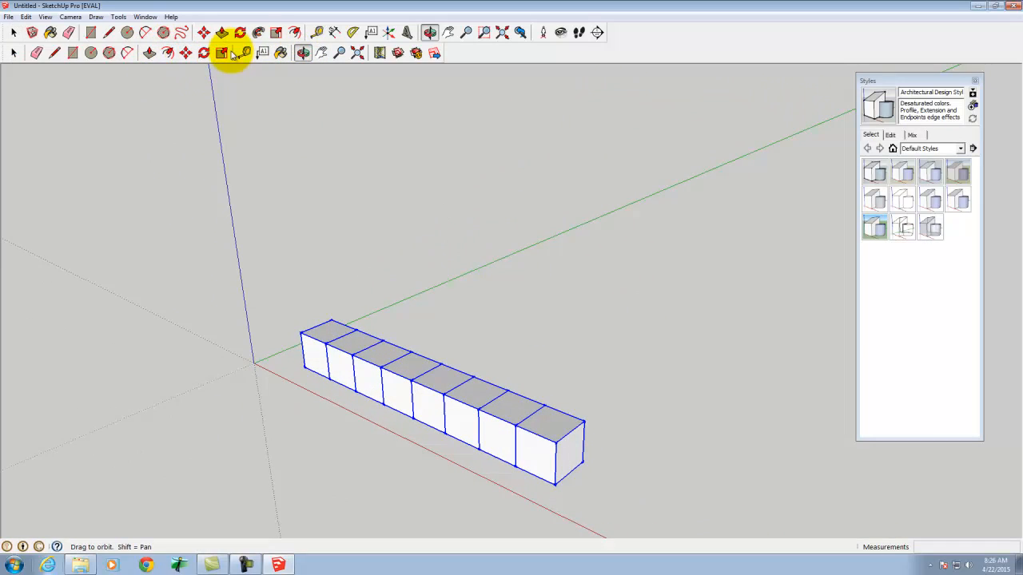
left_click(186, 53)
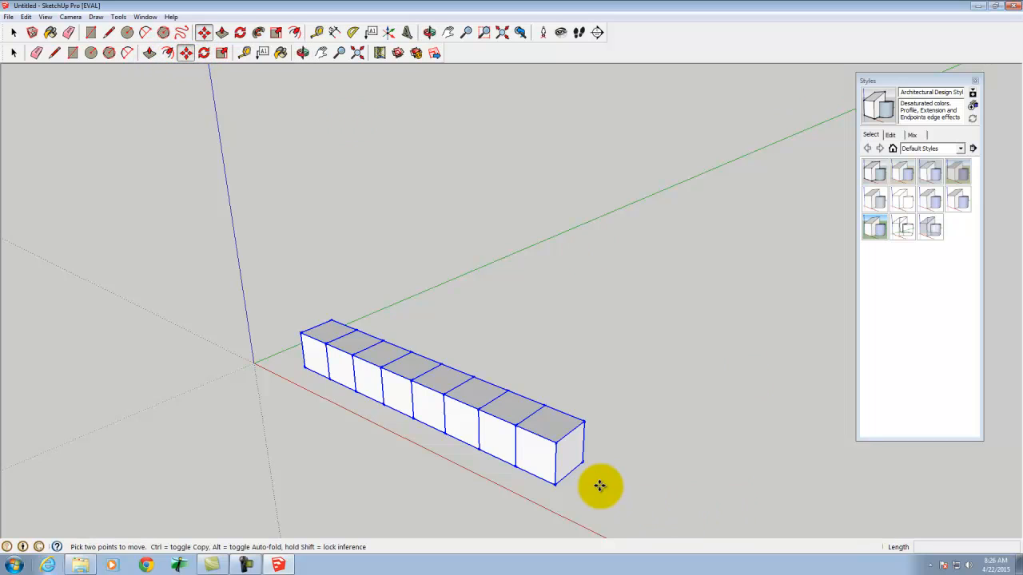
left_click(557, 485, "ctrl")
left_click(584, 461)
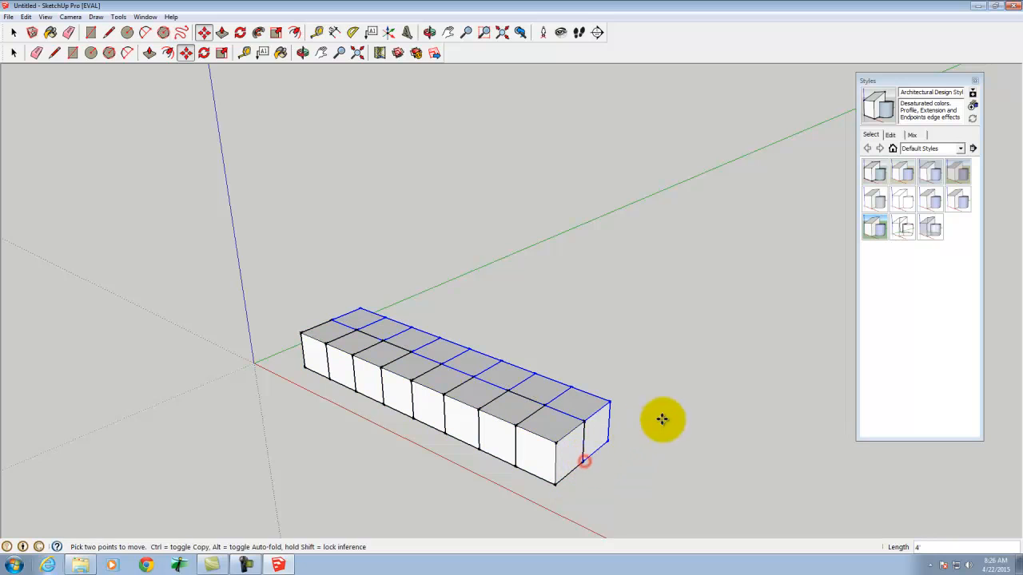
Copy the newest row twice more along the green axis, corner to corner, to form four rows of eight cubes.
left_click(585, 464, "ctrl")
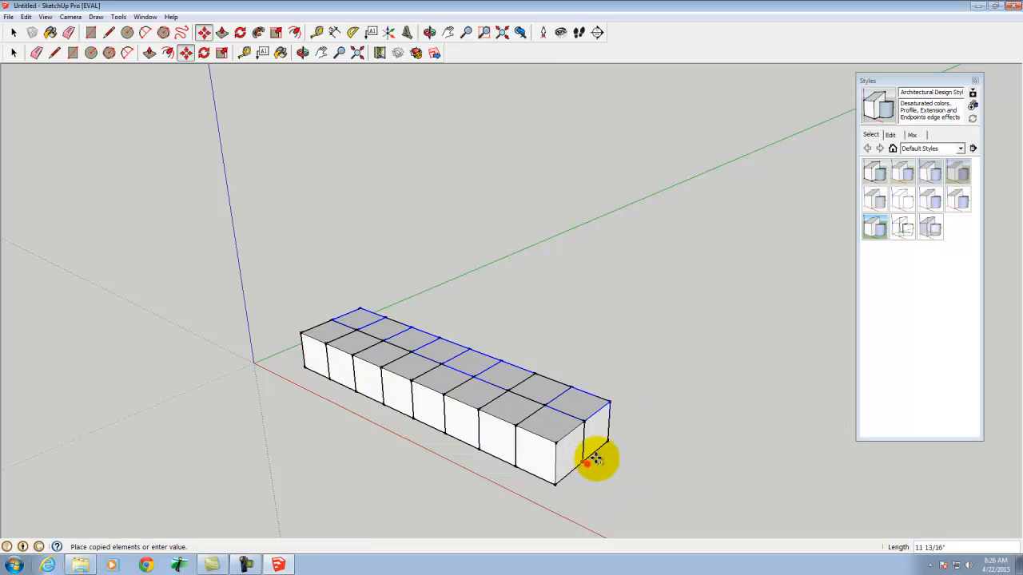
left_click(611, 436)
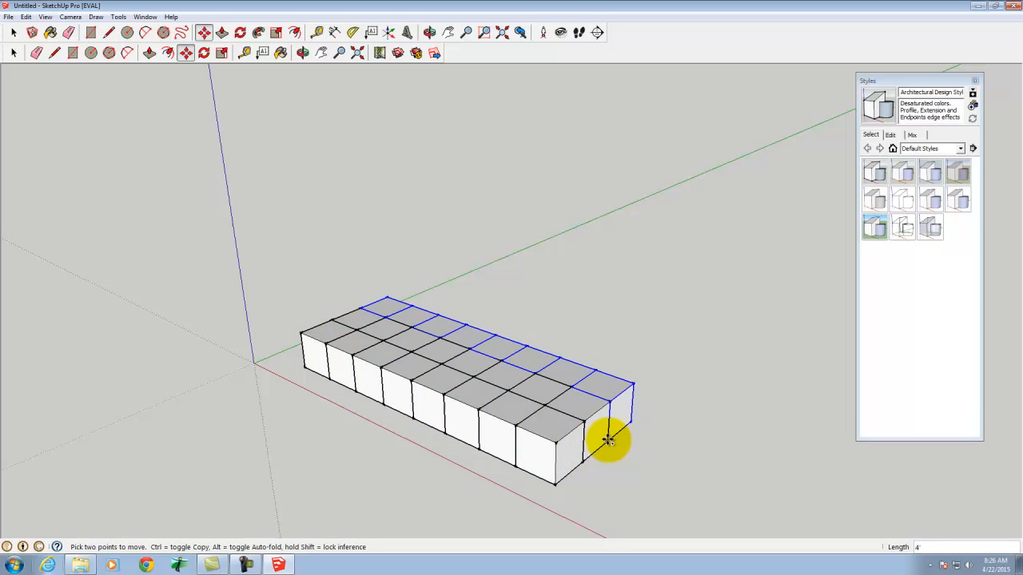
left_click(609, 438, "ctrl")
left_click(631, 421)
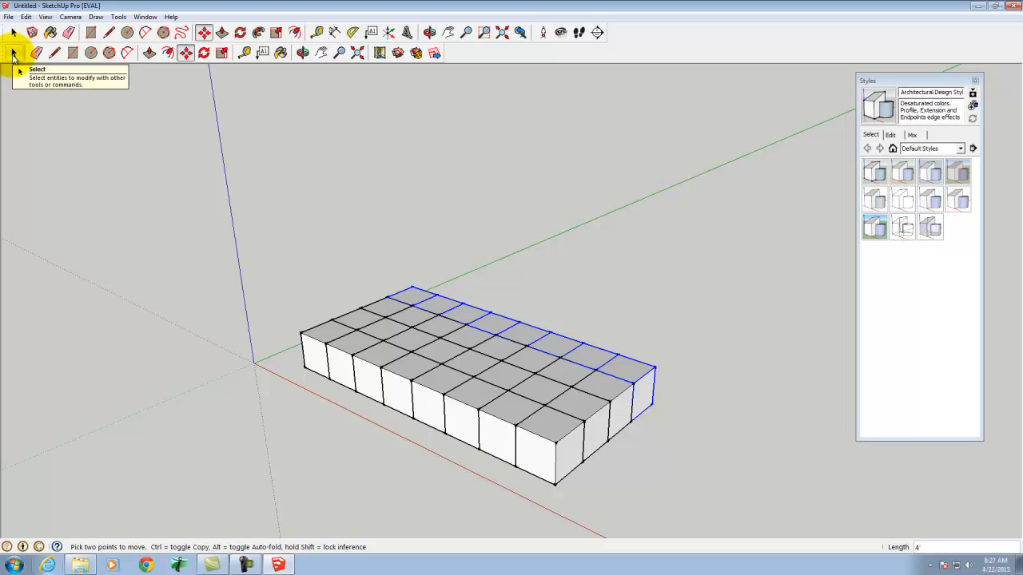
Select the three cubes at the free end of the front row and explode their groups.
scroll(529, 454, "up", 4)
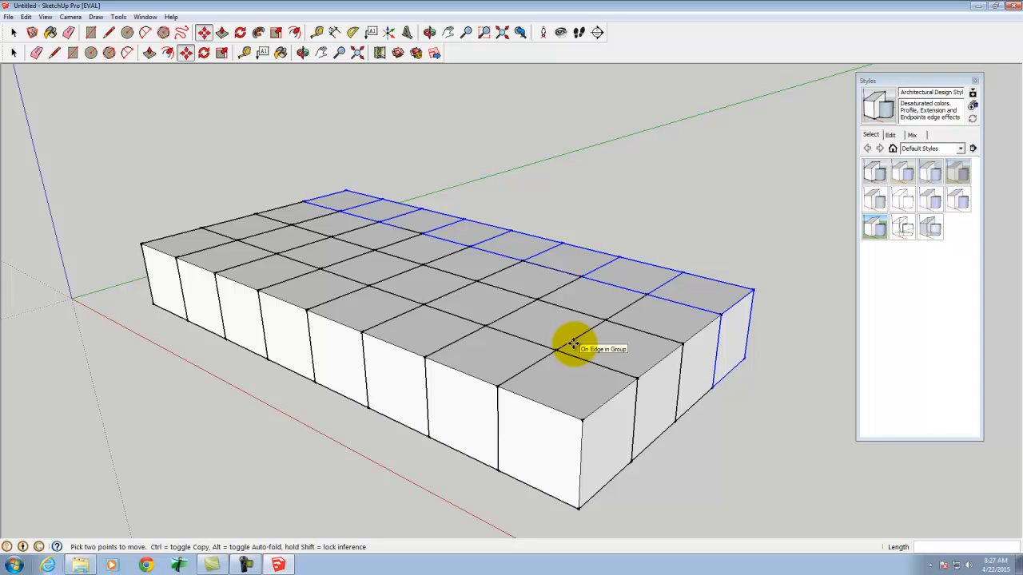
left_click(14, 52)
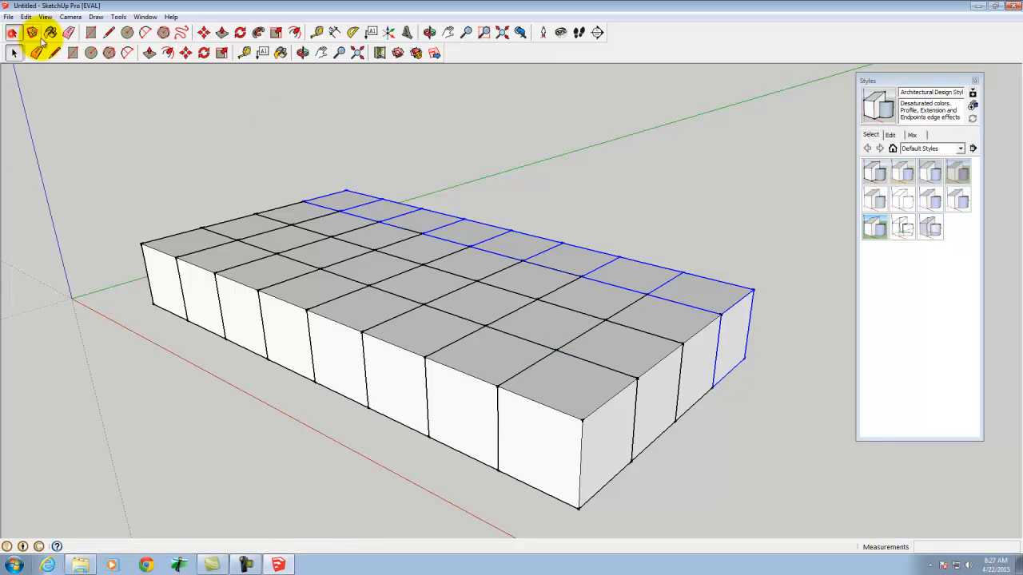
left_click(395, 362)
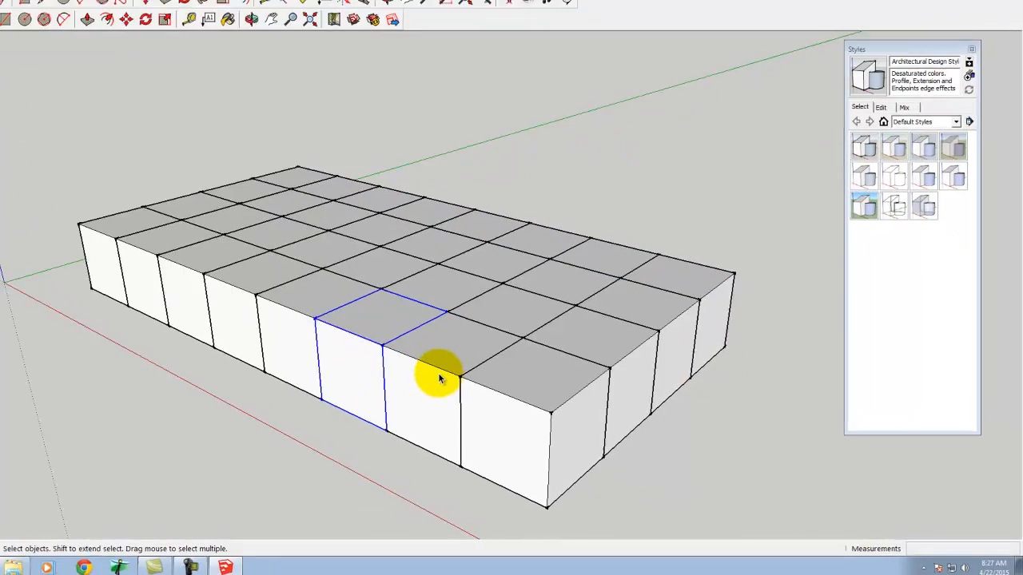
left_click(478, 386, "shift")
left_click(327, 363, "shift")
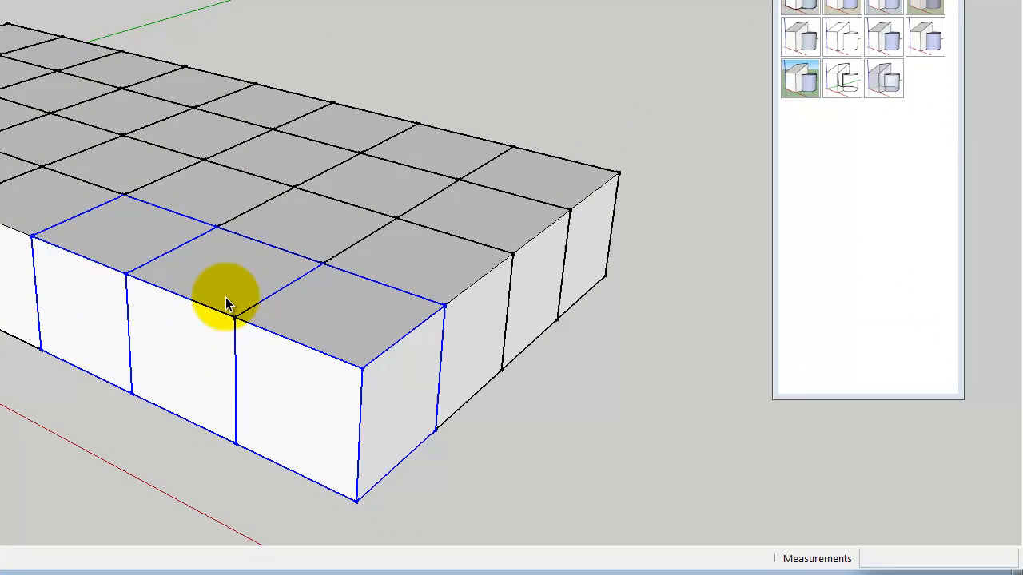
right_click(165, 313)
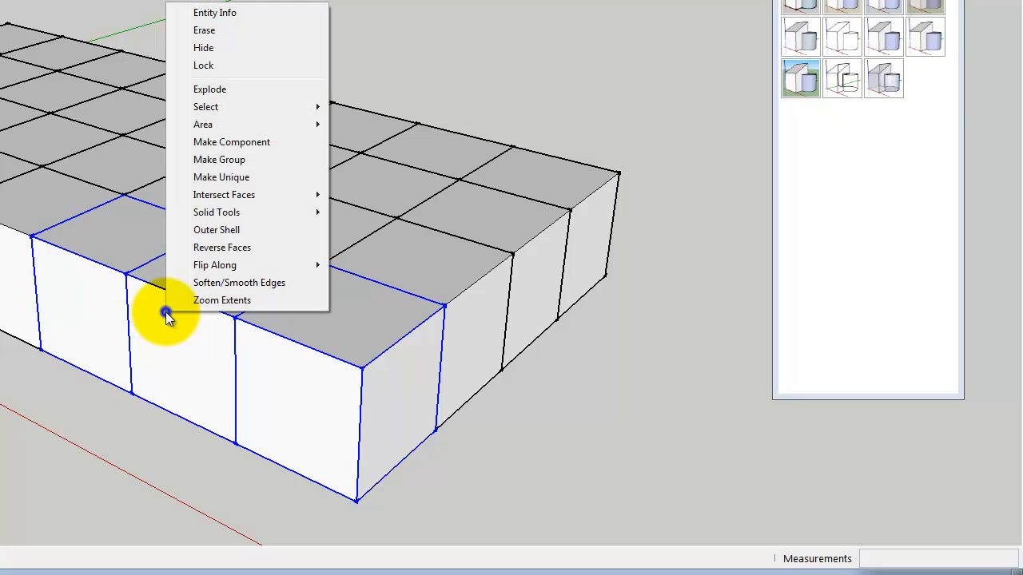
left_click(216, 88)
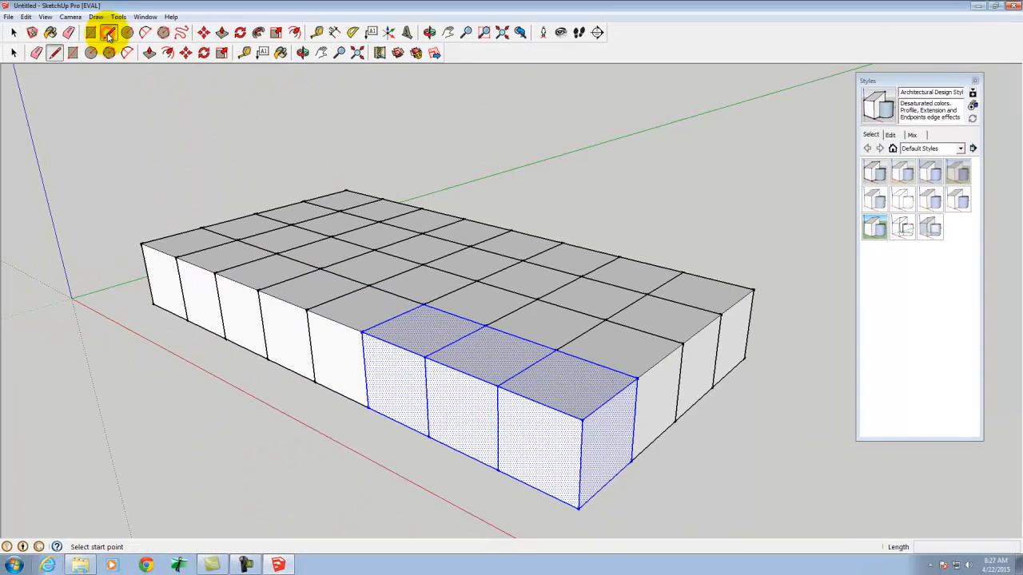
Draw a diagonal line across the three exploded cubes' front faces, from the inner top corner to the outer bottom corner.
left_click(108, 34)
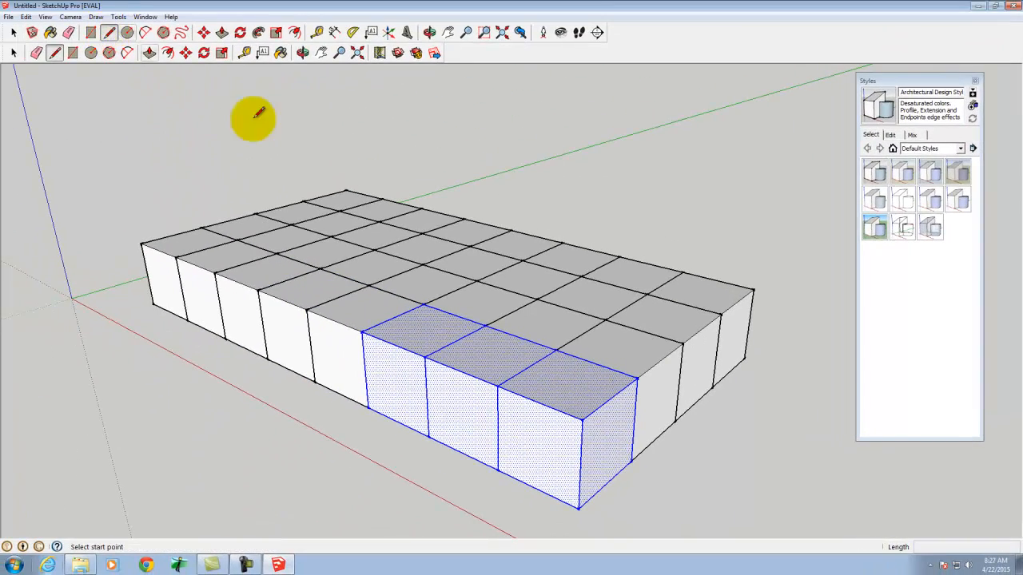
left_click(363, 330)
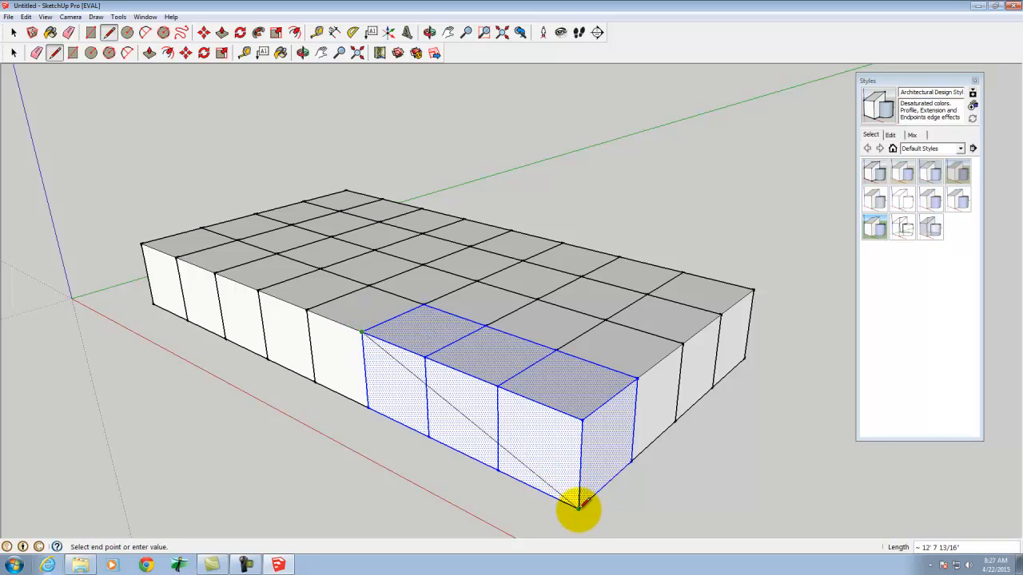
left_click(580, 505)
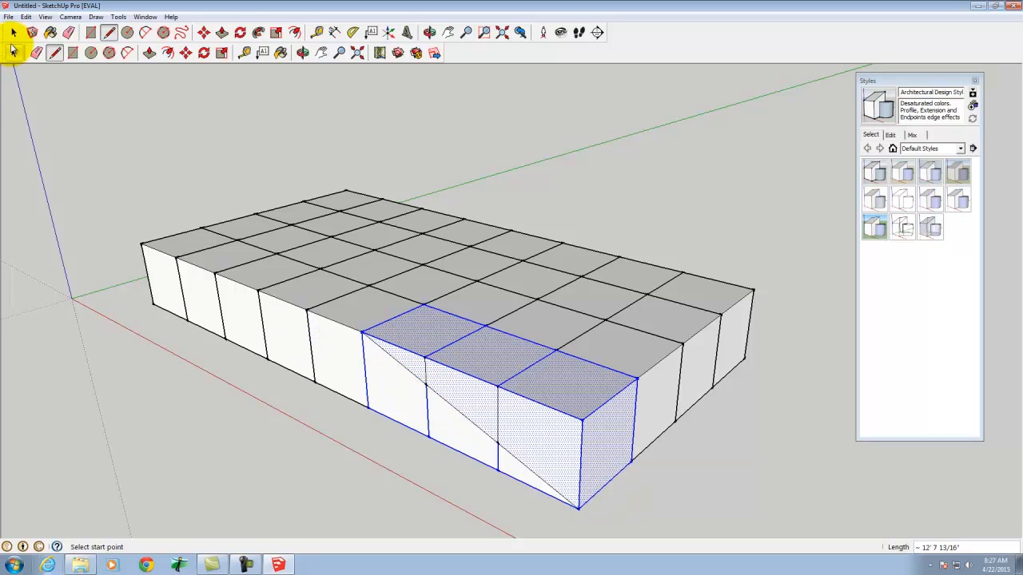
Delete the three front face pieces above the diagonal line.
left_click(14, 33)
left_click(242, 424)
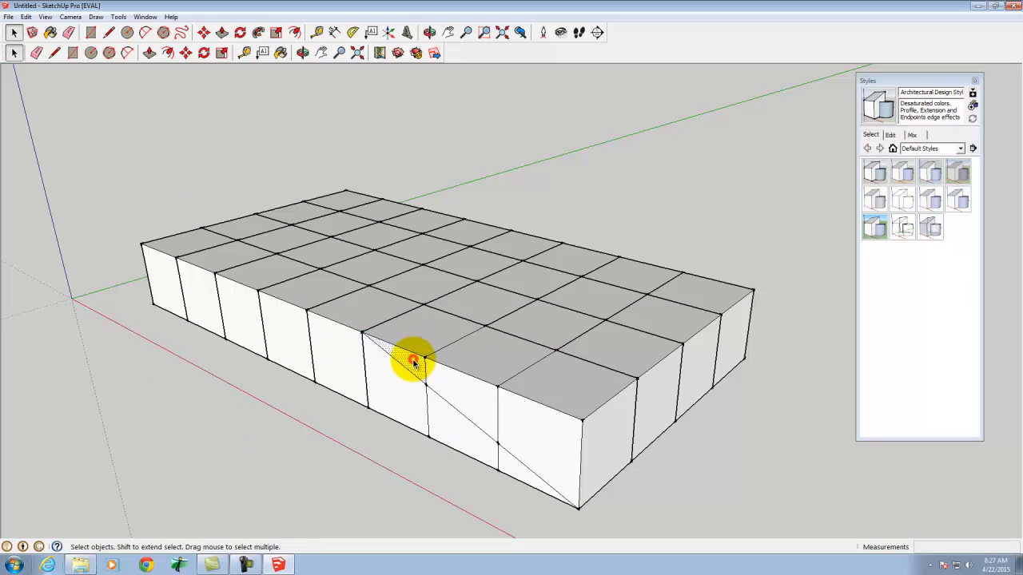
left_click(399, 403)
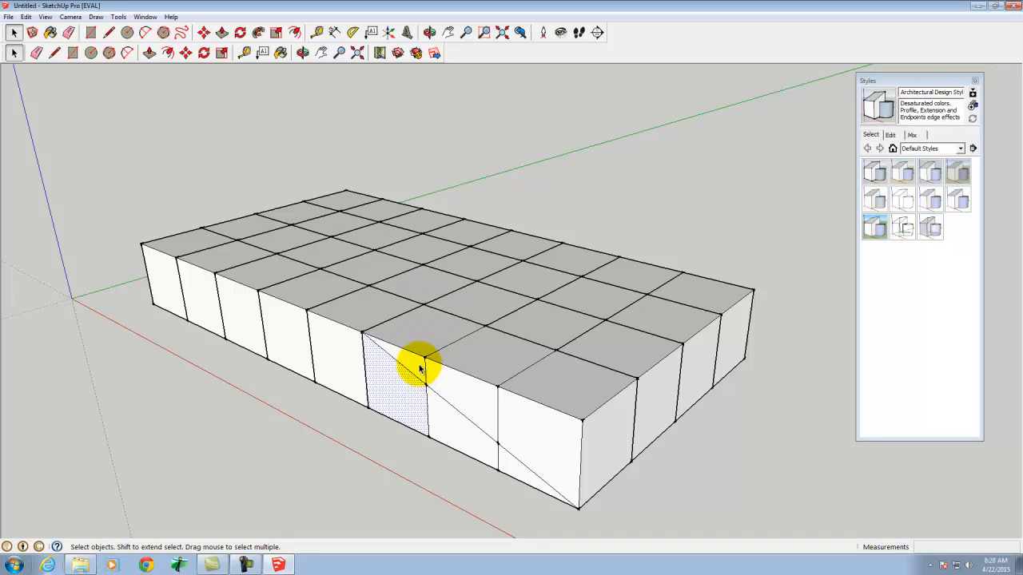
left_click(413, 364)
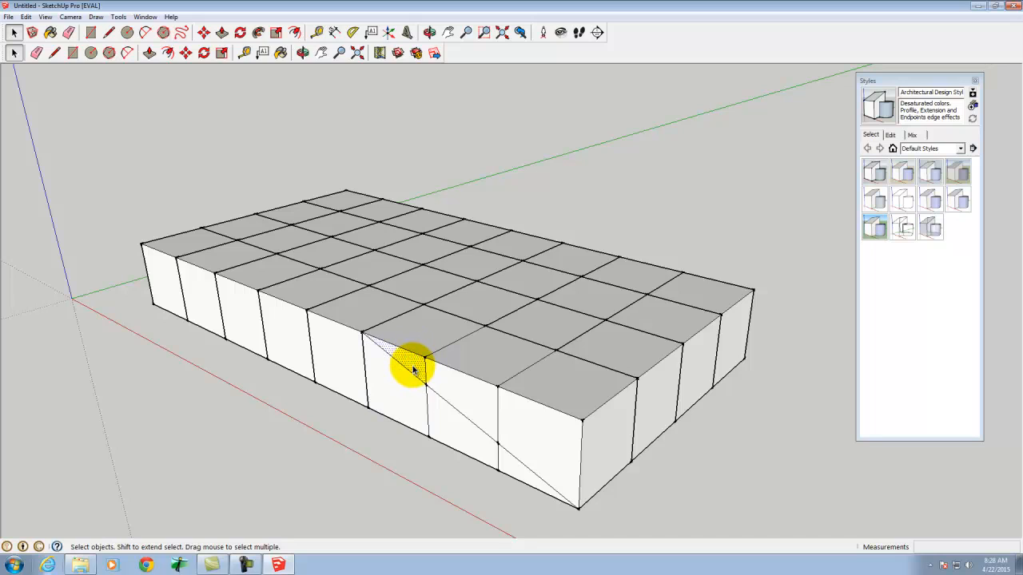
key("Delete")
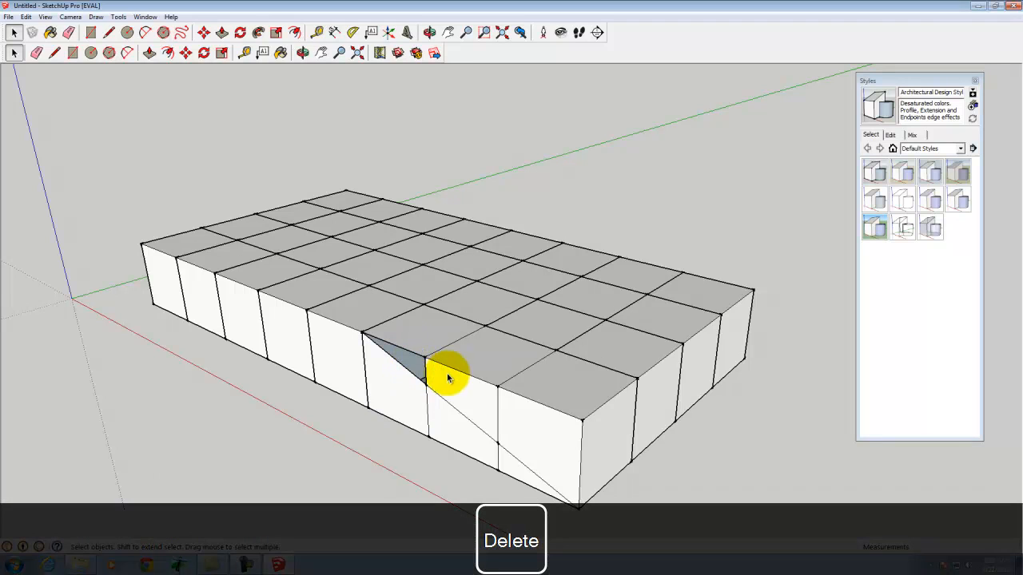
key("Delete")
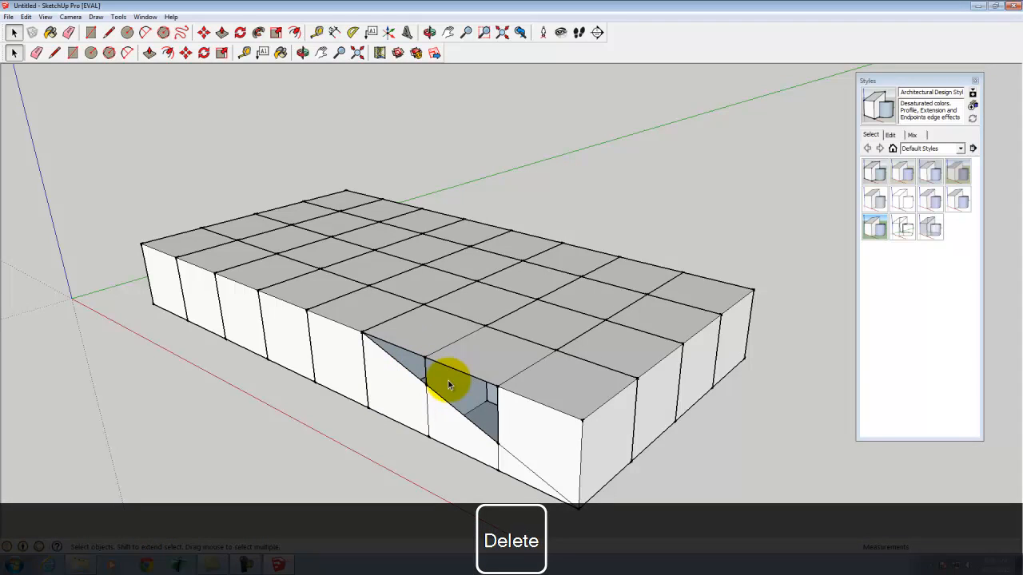
key("Delete")
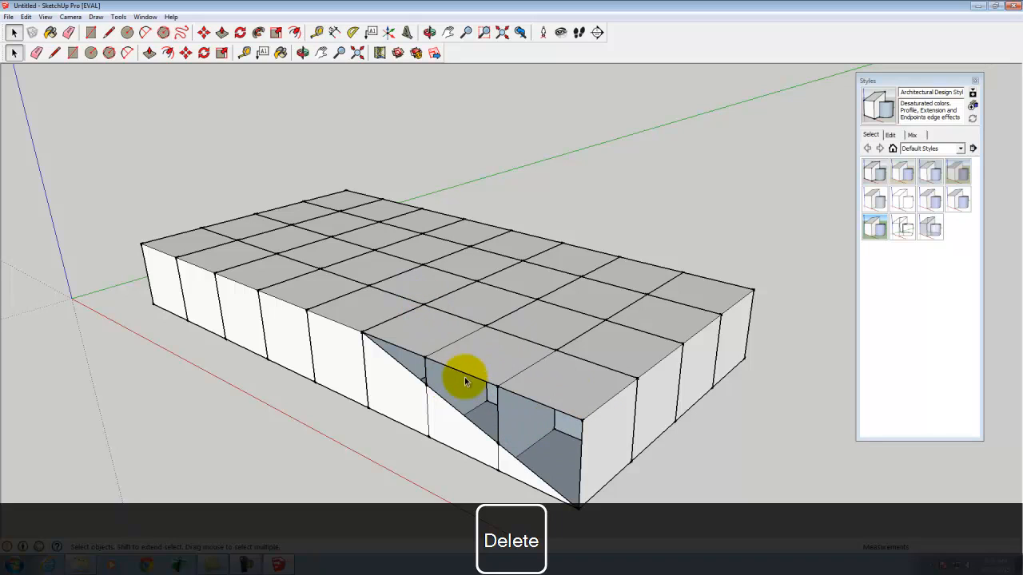
Draw a matching diagonal along the back of the three exploded cubes, from the inner top corner to the outer bottom corner, forming a ramp.
left_click(301, 52)
left_click_drag(492, 473, 606, 388)
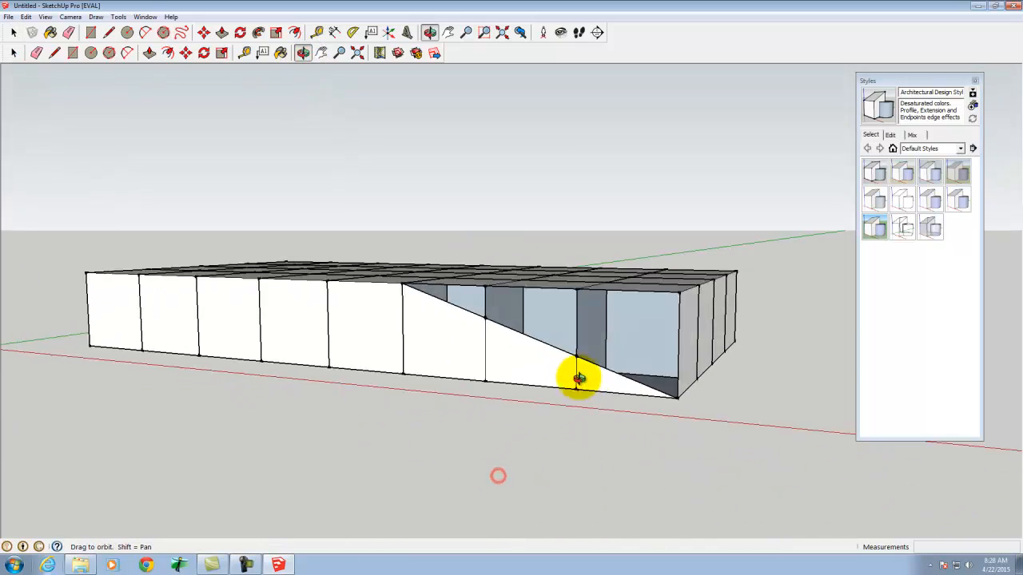
left_click_drag(540, 364, 485, 418)
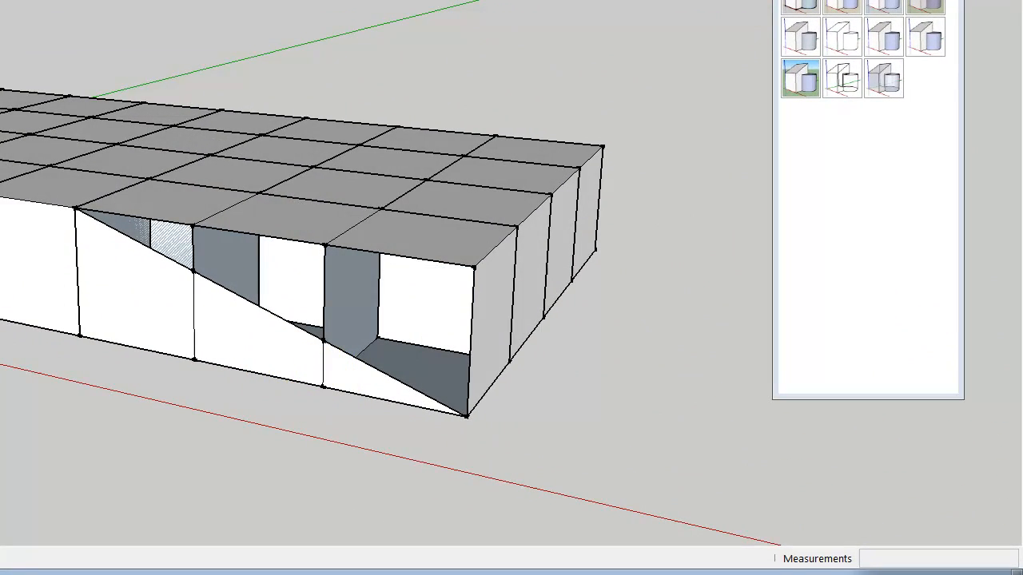
key("l")
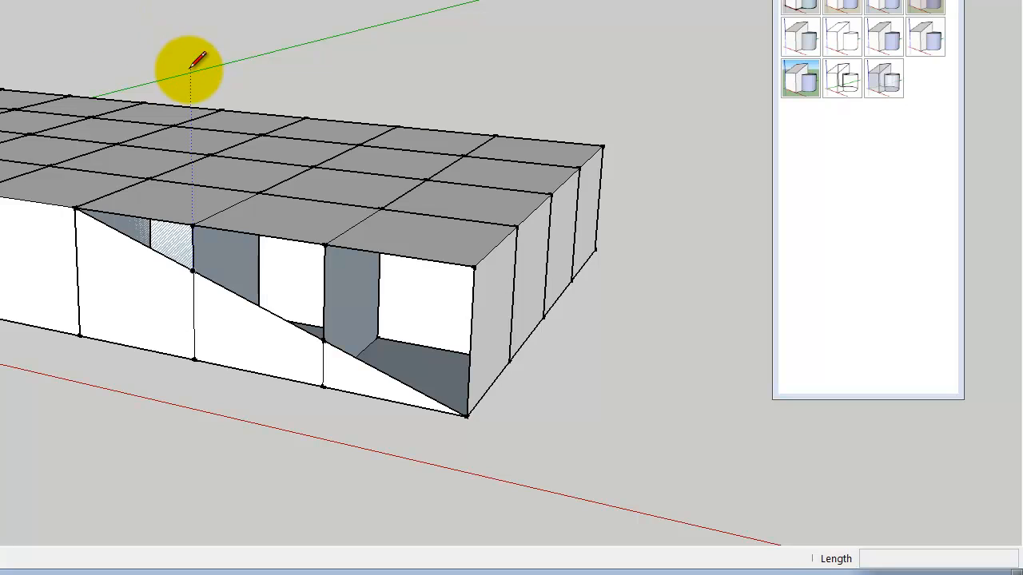
left_click(151, 177)
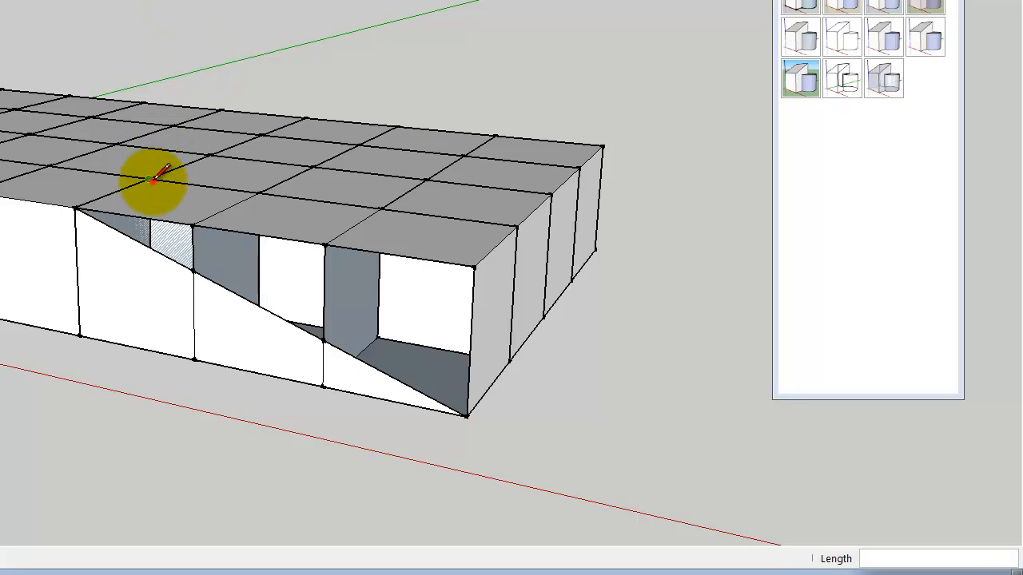
left_click(509, 362)
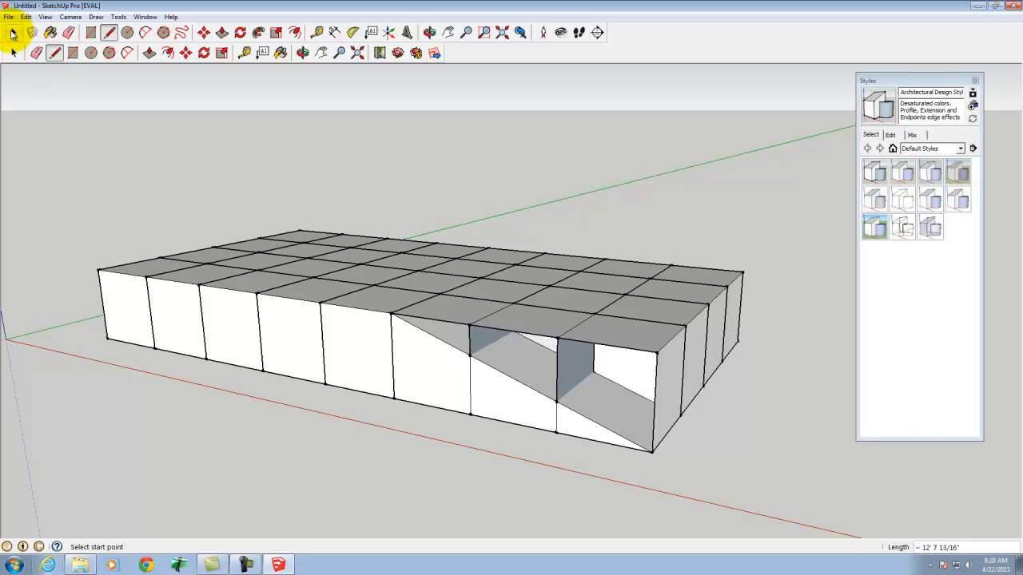
Delete the back face pieces of the three exploded cubes above the ramp.
left_click(12, 33)
left_click(620, 376)
key("Delete")
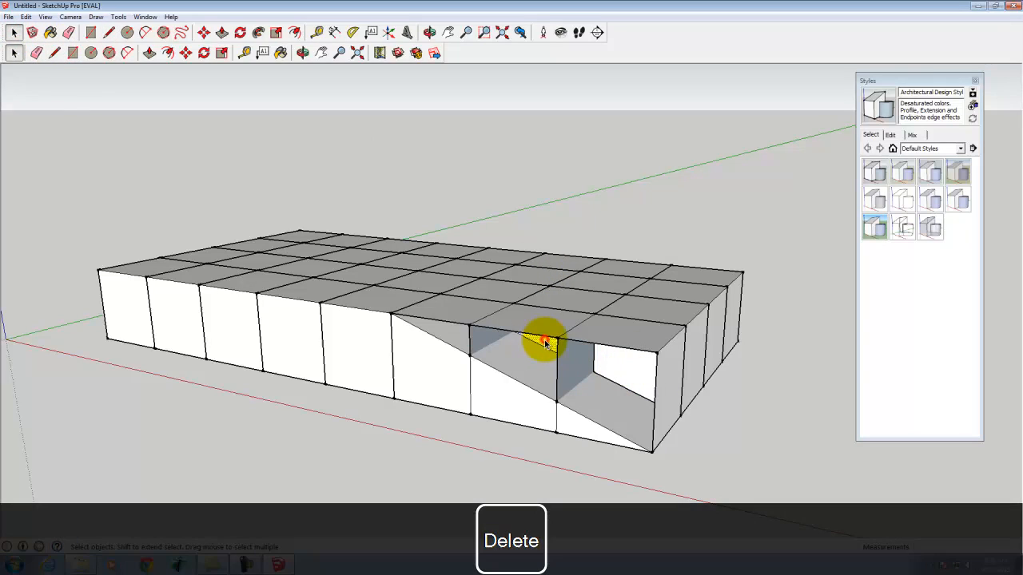
left_click(302, 52)
left_click_drag(422, 364, 530, 302)
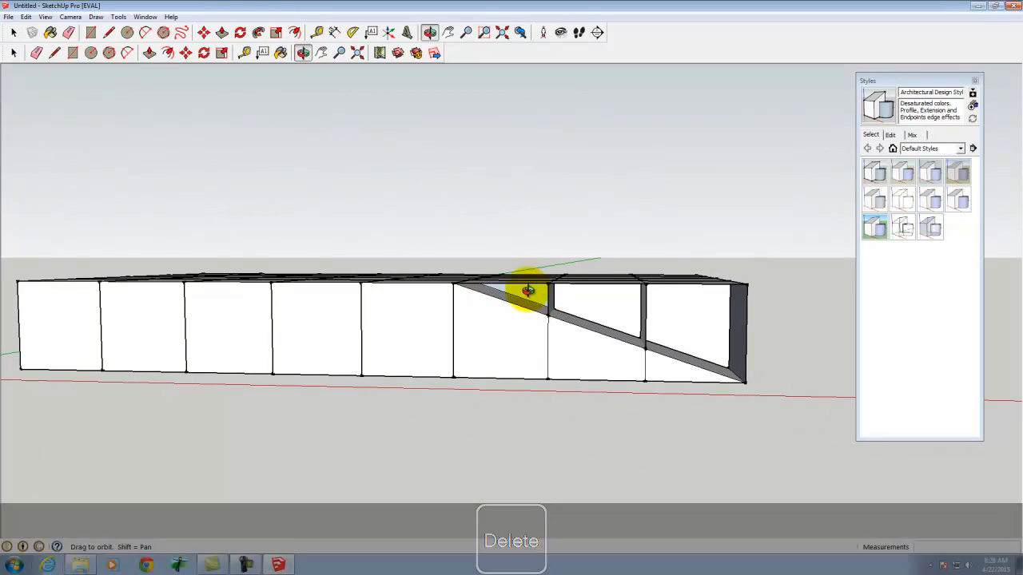
left_click(13, 32)
key("Delete")
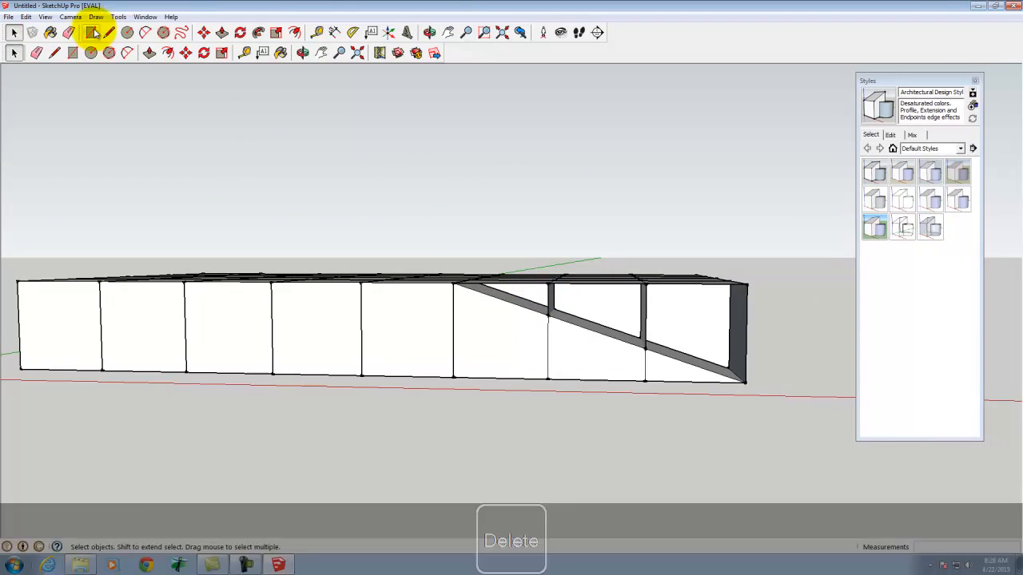
Delete the exploded cubes' outer end face and the three top faces above the ramp.
left_click(302, 52)
left_click_drag(661, 155, 747, 425)
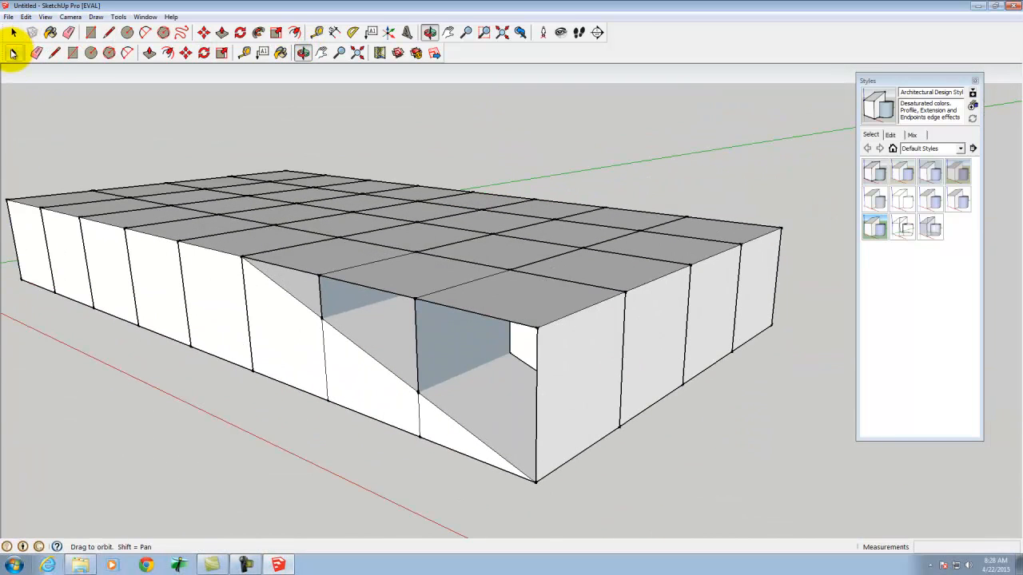
left_click(14, 54)
left_click(587, 357)
key("Delete")
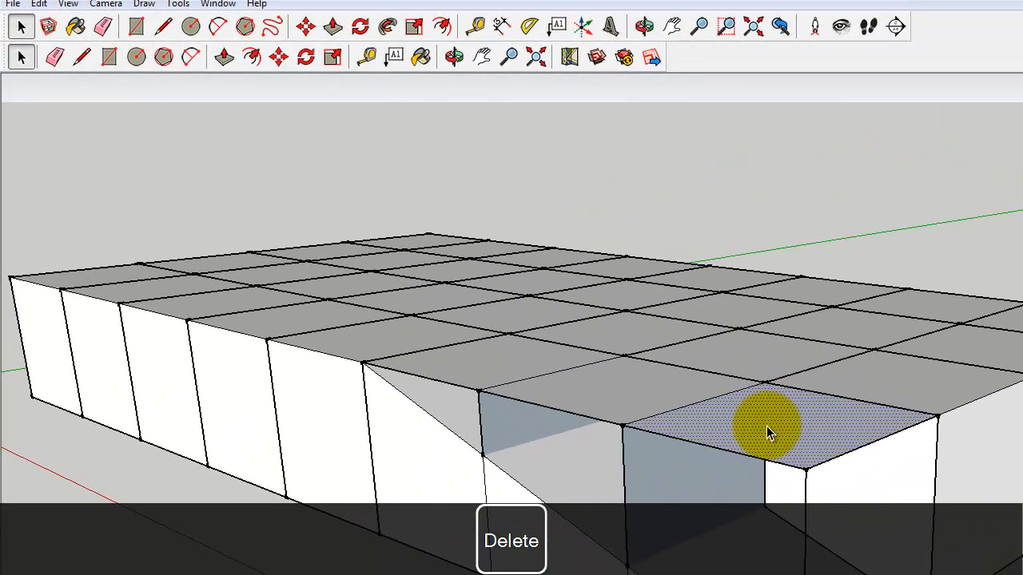
left_click(651, 382)
key("Delete")
left_click(476, 359)
key("Delete")
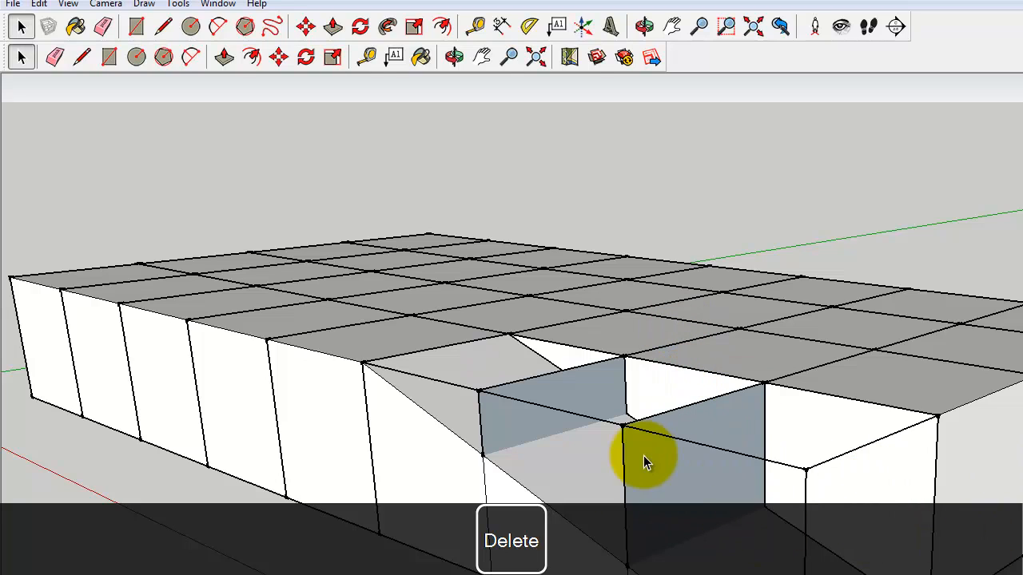
Draw an edge across the ramp below the partition between the two outermost exploded cubes, and delete that partition face above the ramp.
left_click(670, 476)
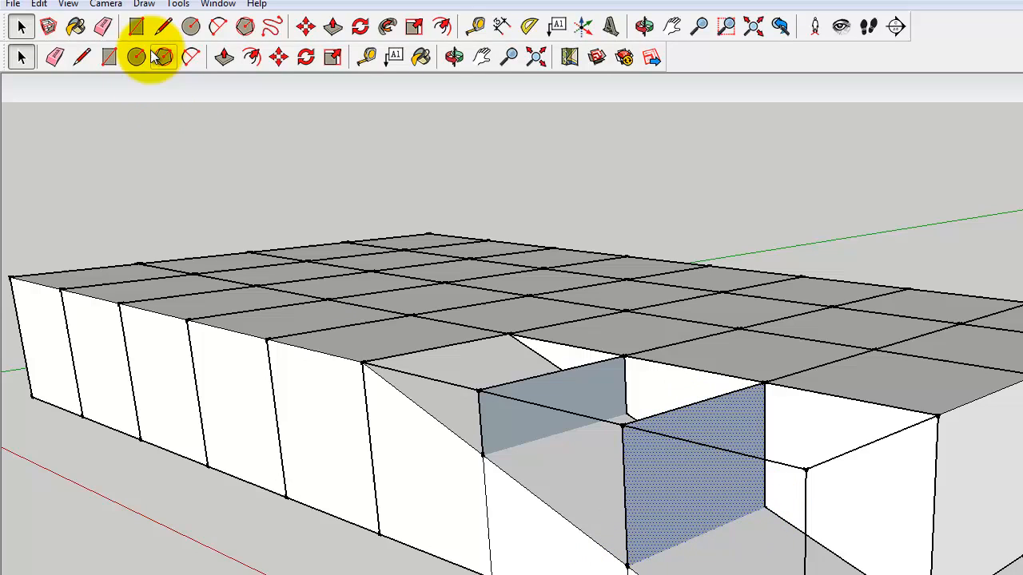
left_click(82, 56)
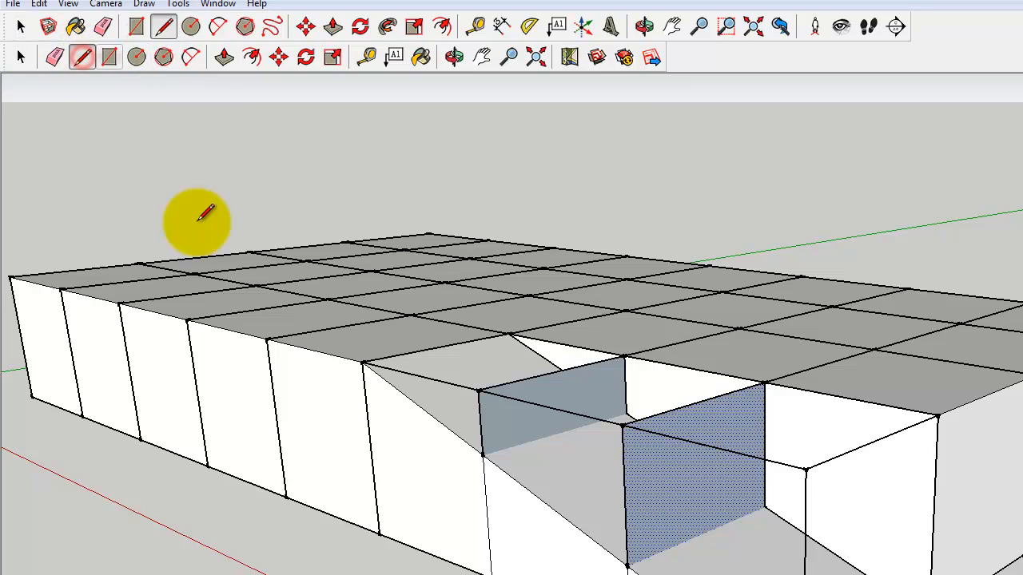
left_click(628, 566)
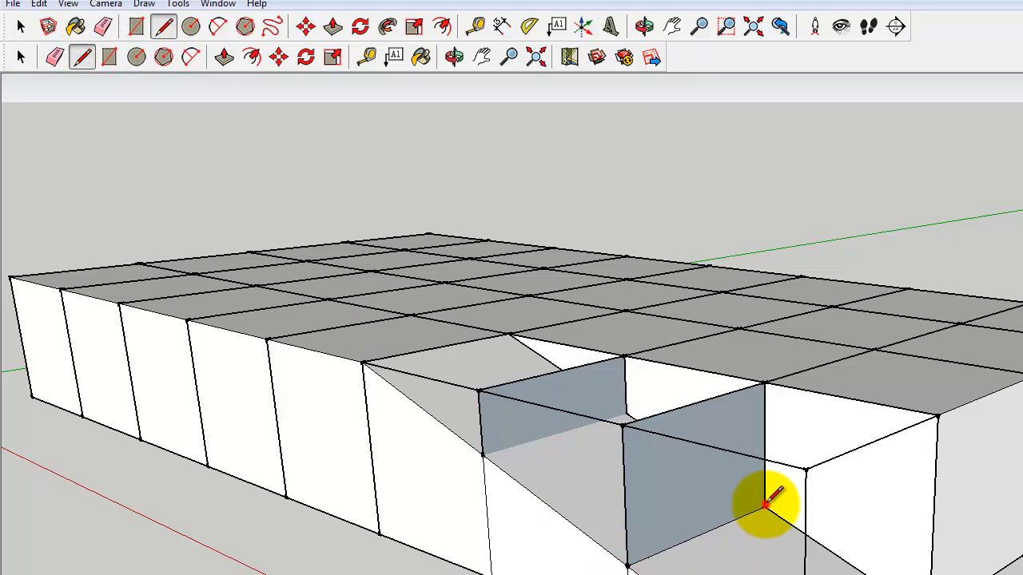
left_click(21, 27)
key("Delete")
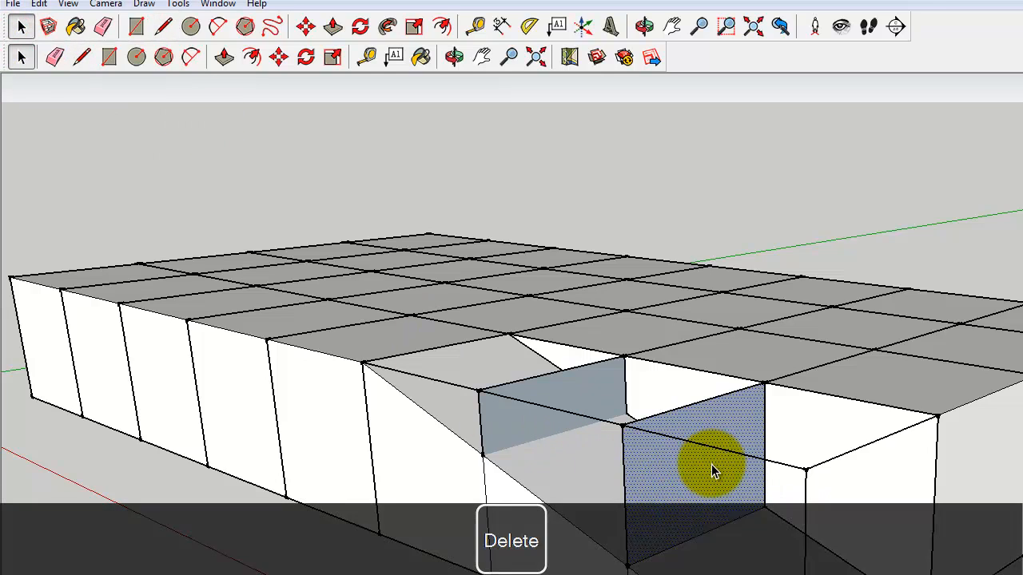
Draw an edge across the ramp below the remaining inner partition, and delete that partition face above the ramp.
left_click(81, 58)
left_click(482, 454)
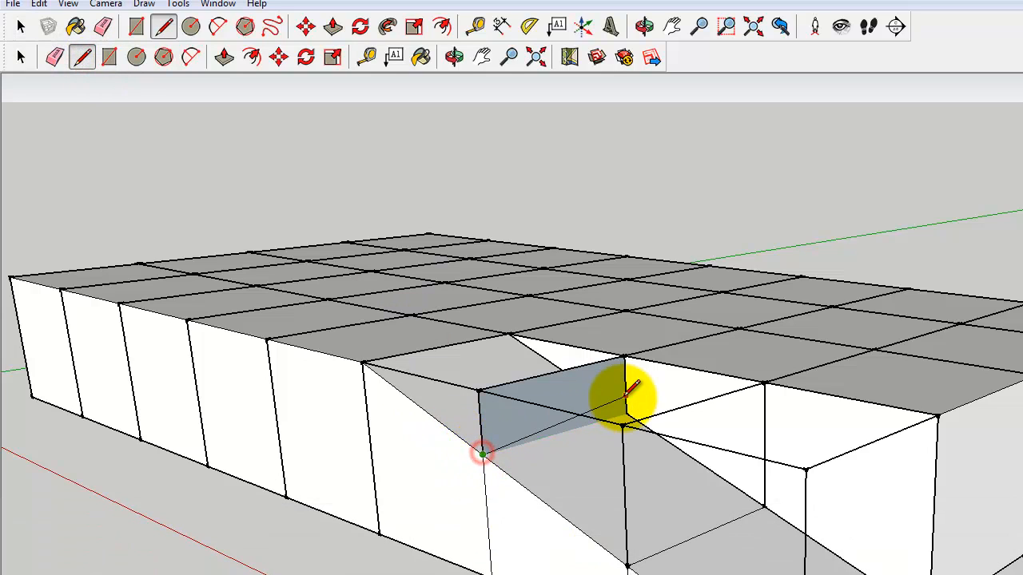
left_click(623, 422)
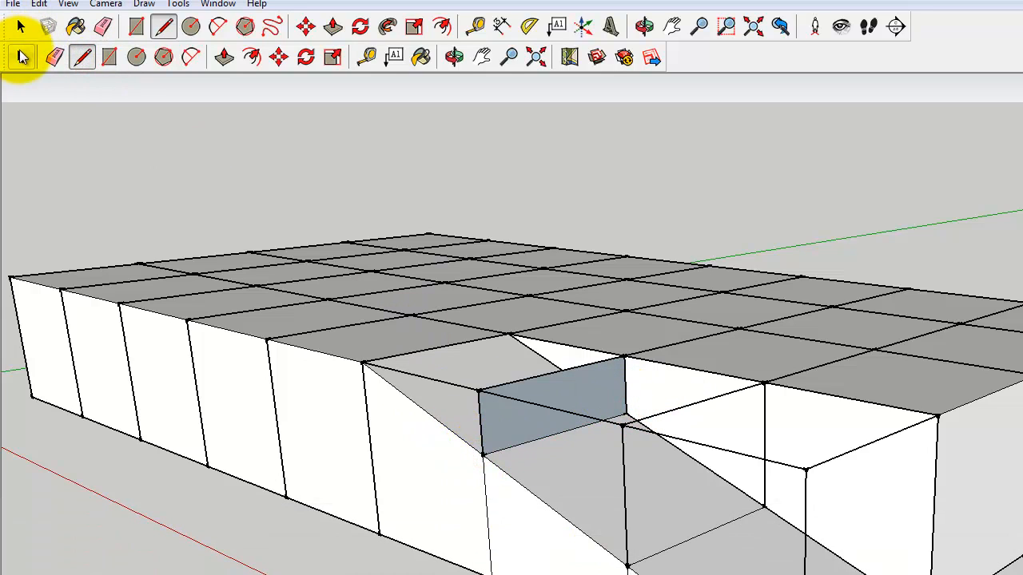
left_click(23, 58)
left_click(582, 386)
key("Delete")
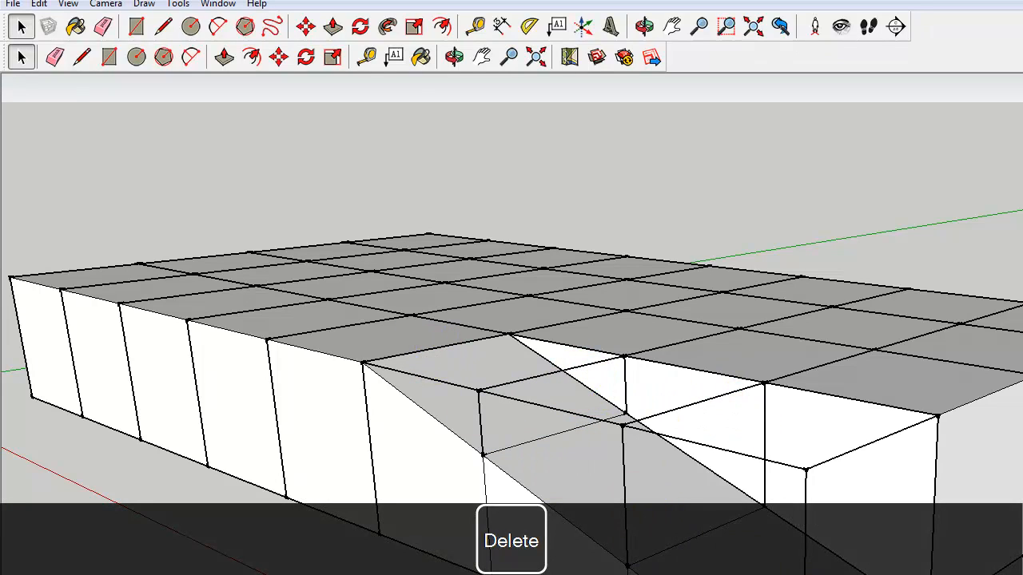
Delete the leftover cube outline edges standing above the ramp.
left_click(453, 56)
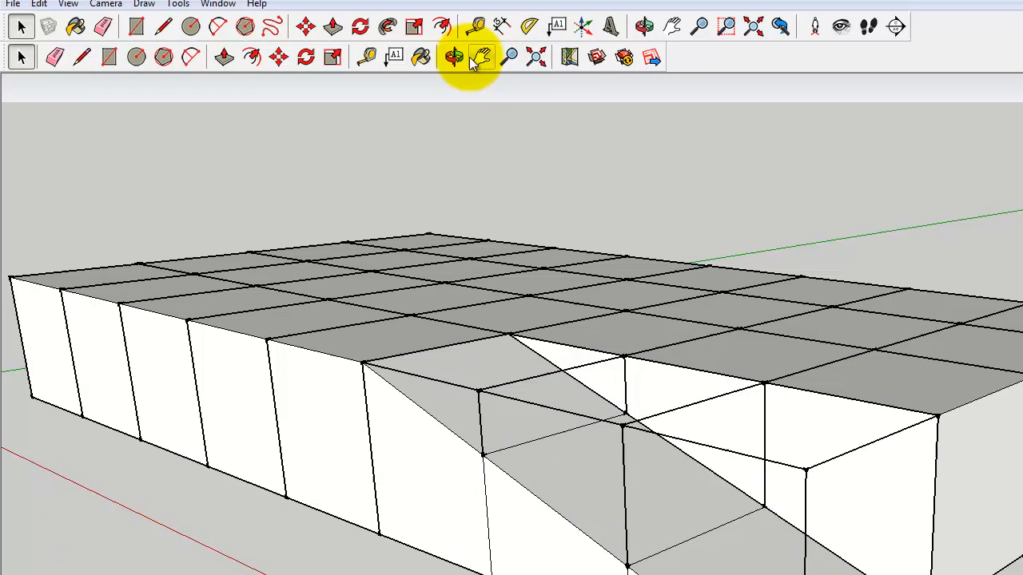
left_click_drag(592, 484, 521, 479)
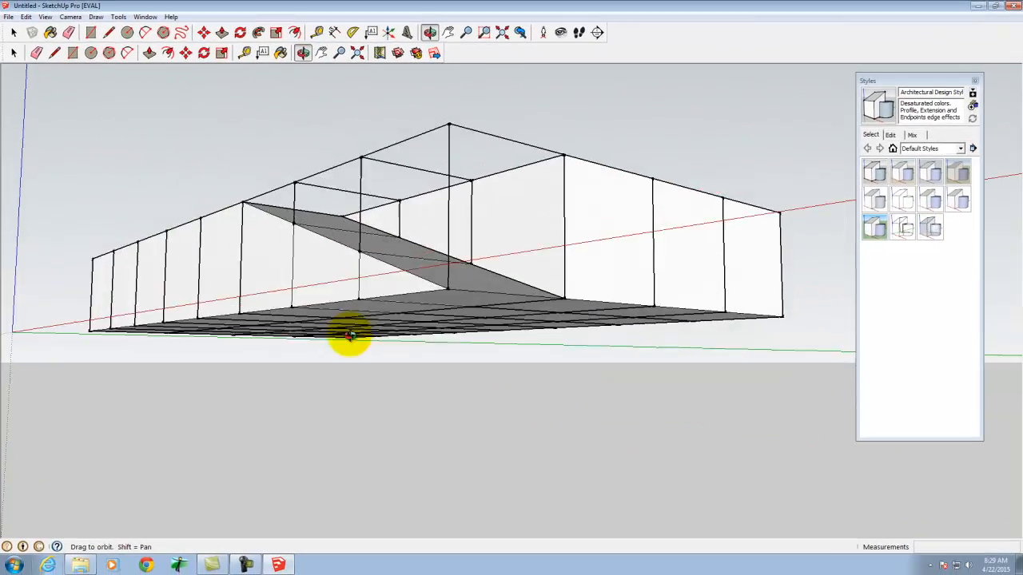
left_click_drag(349, 335, 354, 316)
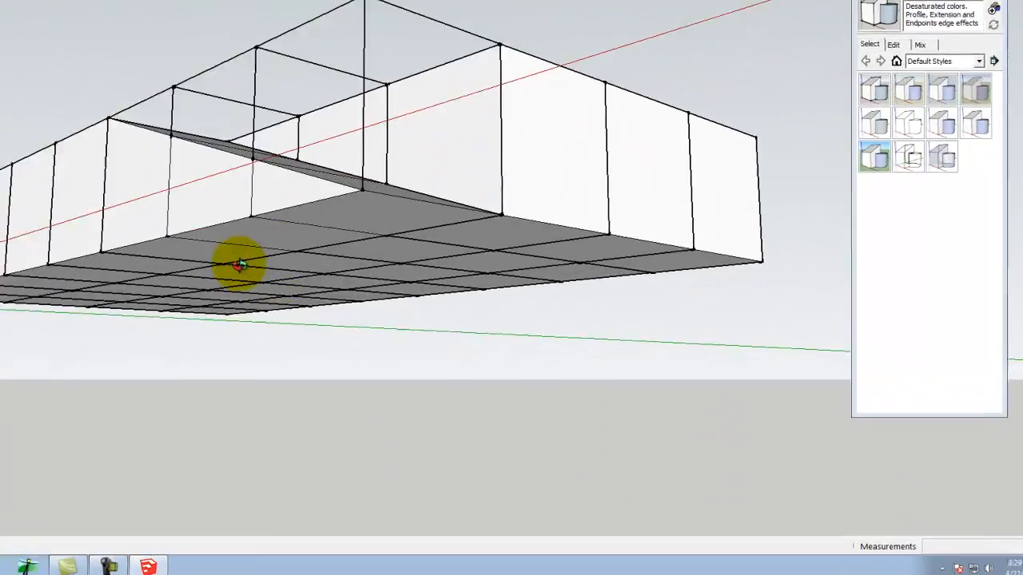
left_click_drag(240, 264, 304, 504)
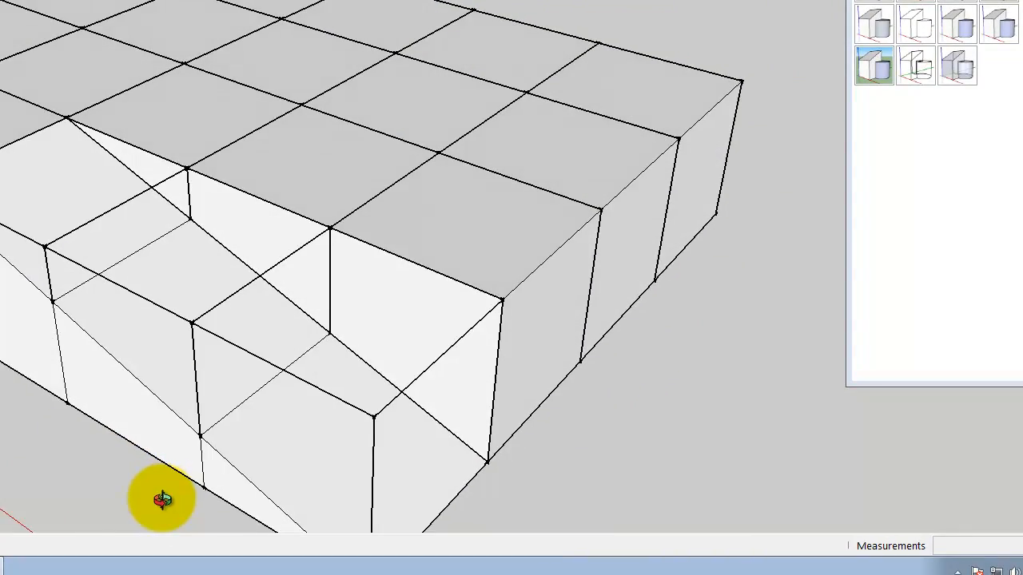
left_click_drag(203, 434, 167, 153)
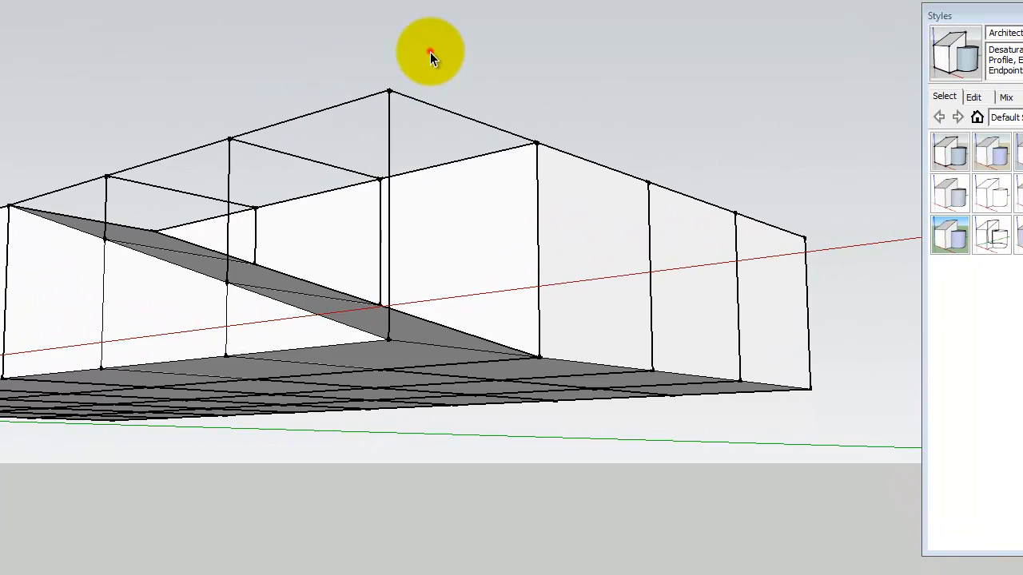
left_click_drag(430, 52, 52, 153)
key("Delete")
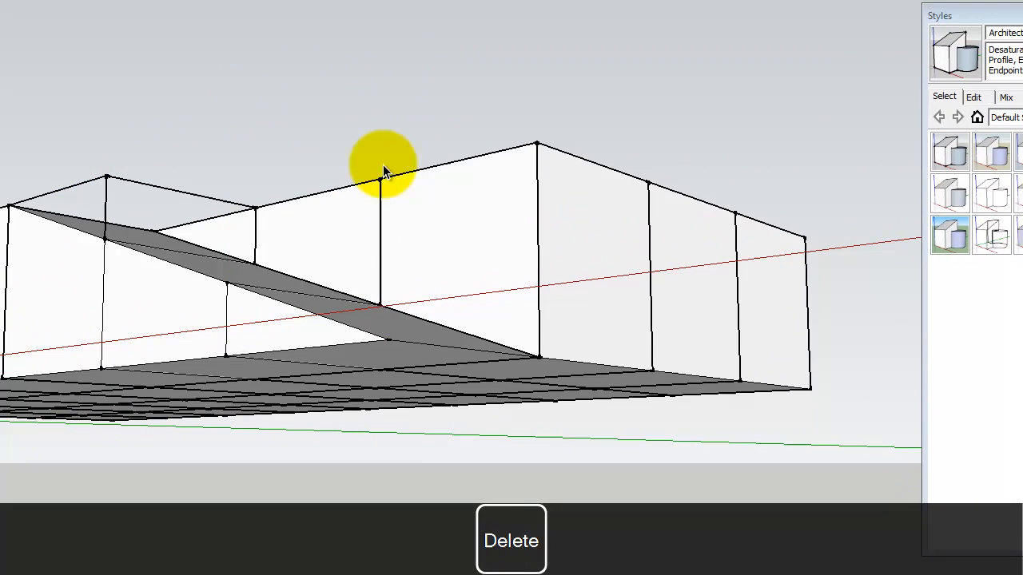
left_click_drag(146, 71, 100, 196)
key("Delete")
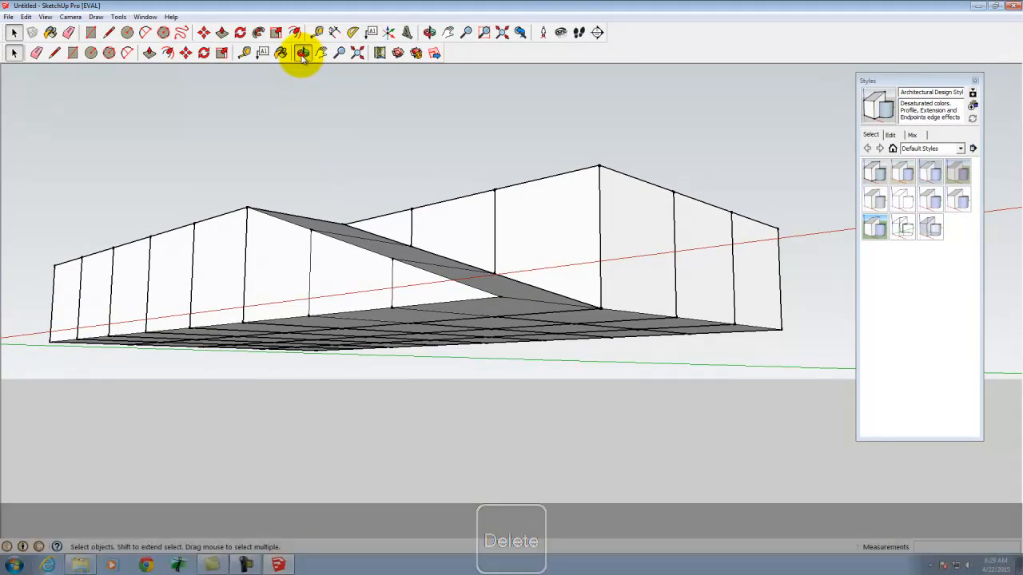
Draw a 4' line outward along the green axis from the bottom corner shared by the second and third front cubes.
left_click(303, 54)
left_click_drag(328, 200, 646, 228)
left_click_drag(437, 317, 158, 311)
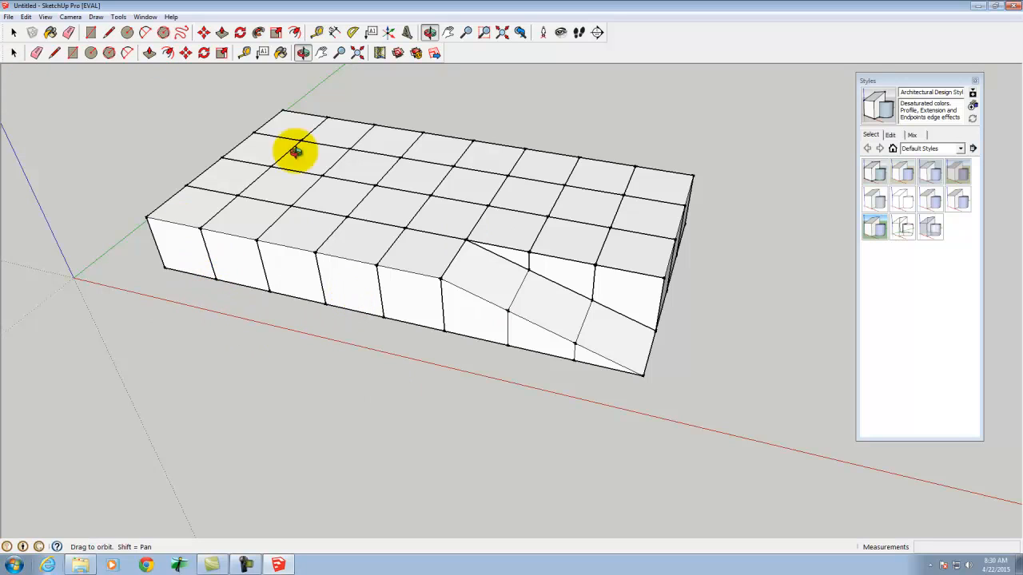
left_click(7, 37)
left_click(292, 232)
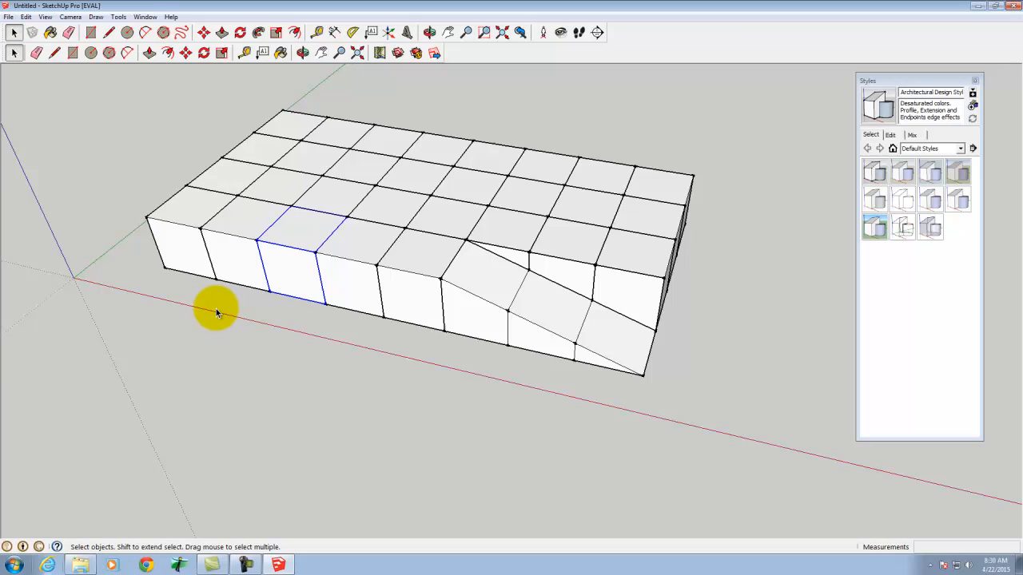
left_click(109, 34)
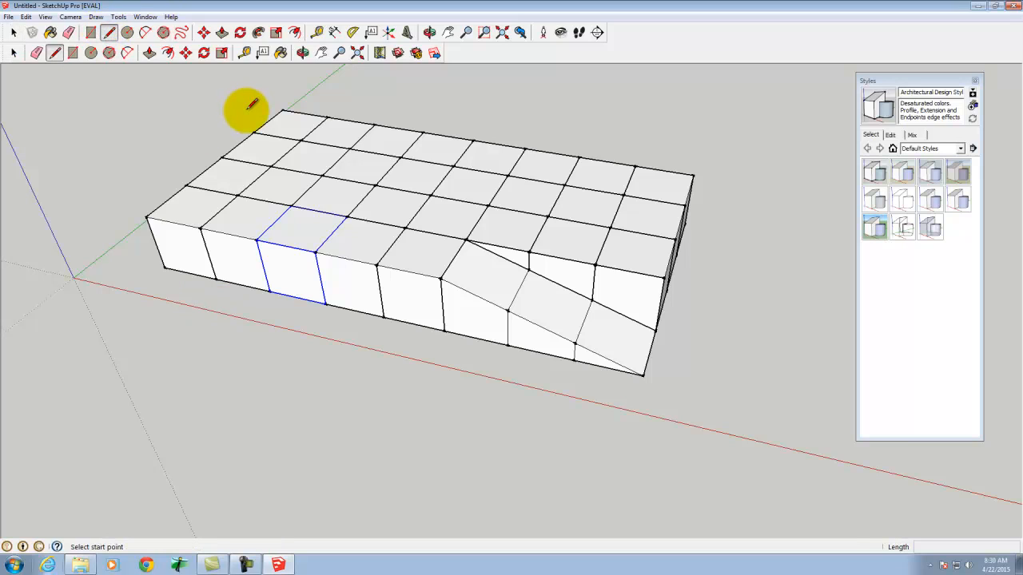
left_click(269, 291)
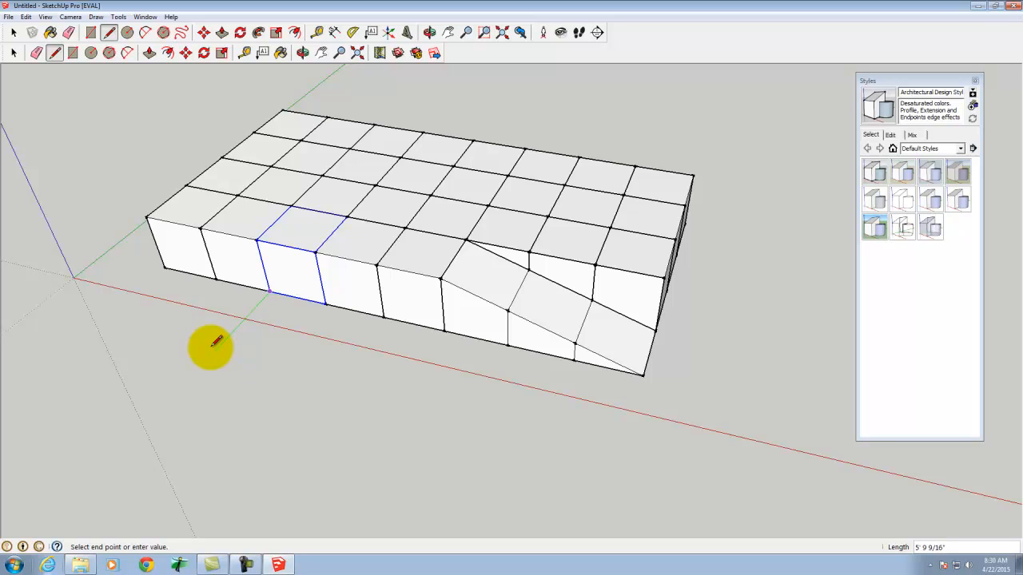
type("4")
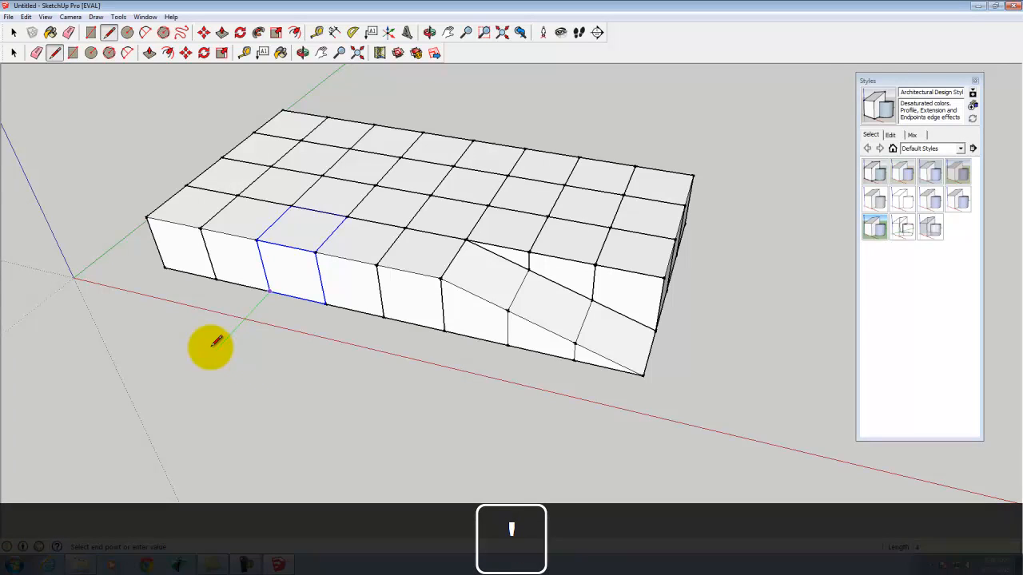
type("'")
key("Return")
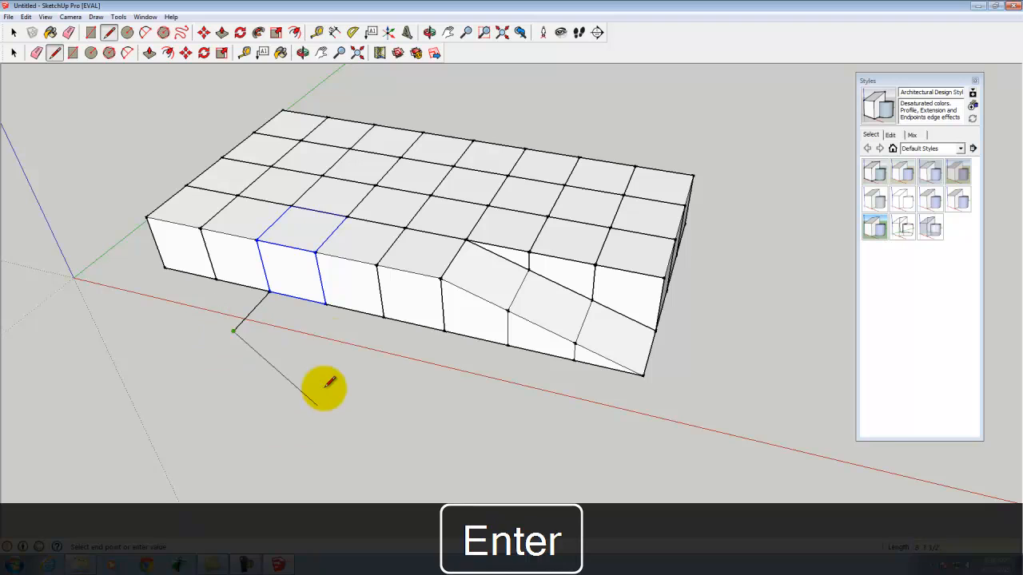
Connect the line's outer end to the far bottom corners of the second and third front cubes, forming two triangular faces.
left_click(326, 303)
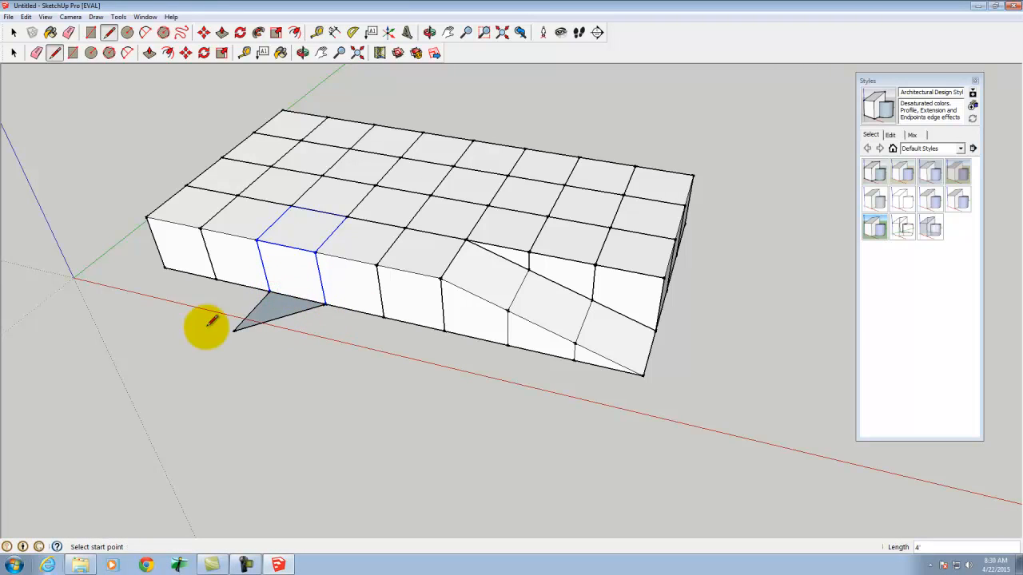
left_click(235, 329)
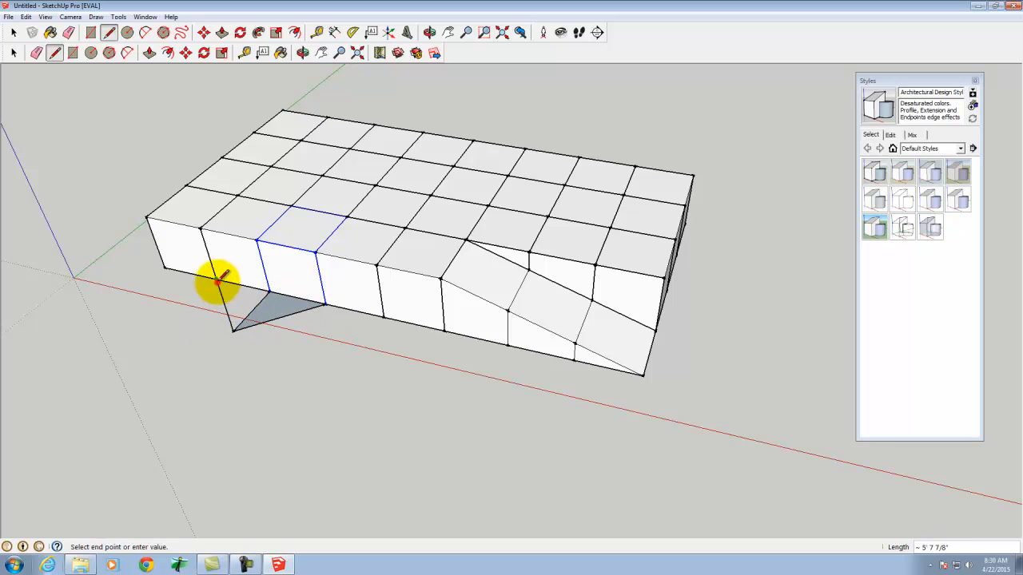
left_click(218, 279)
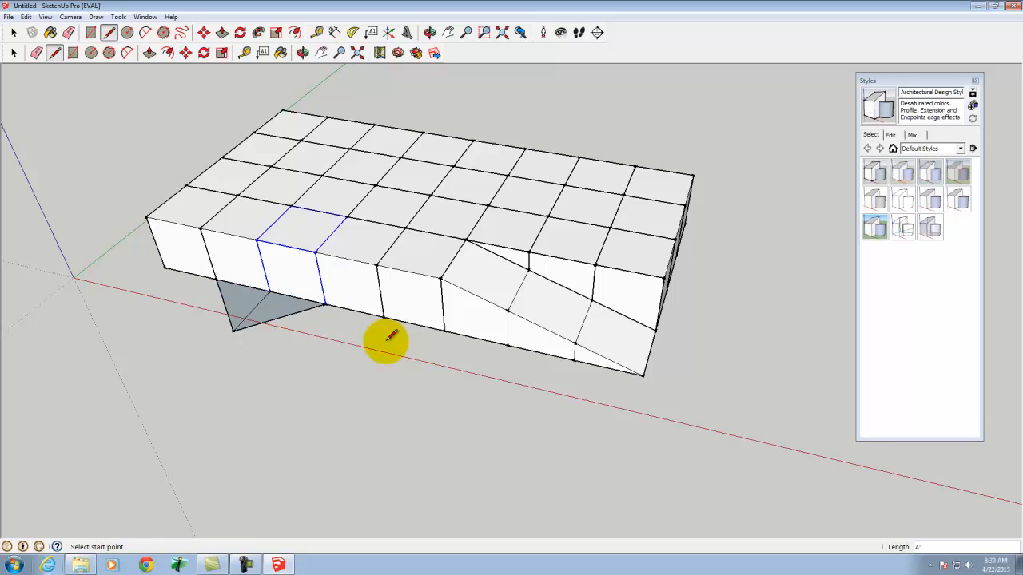
Push/Pull both ground triangles up 4', level with the top of the cubes.
left_click(13, 32)
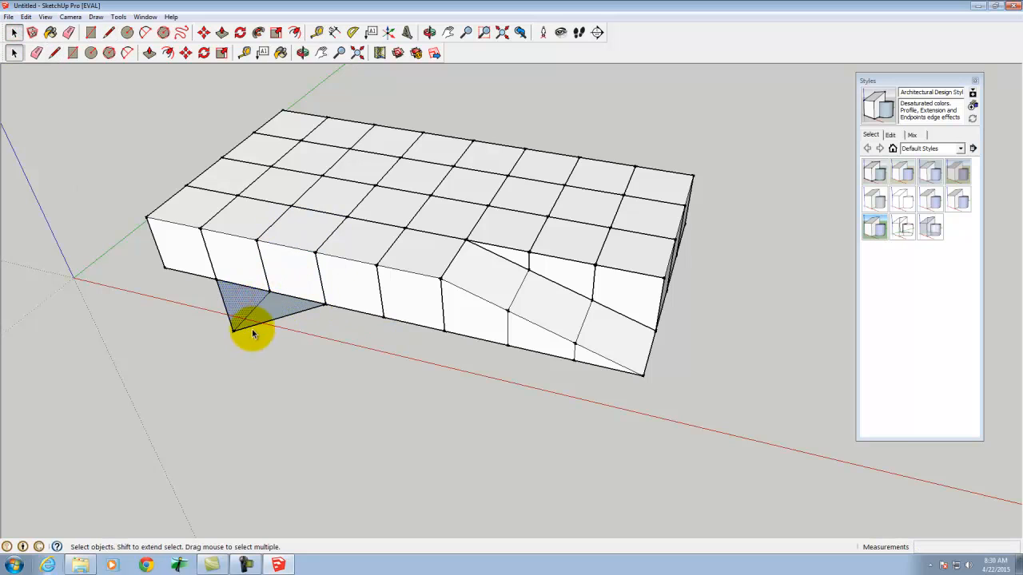
left_click(53, 52)
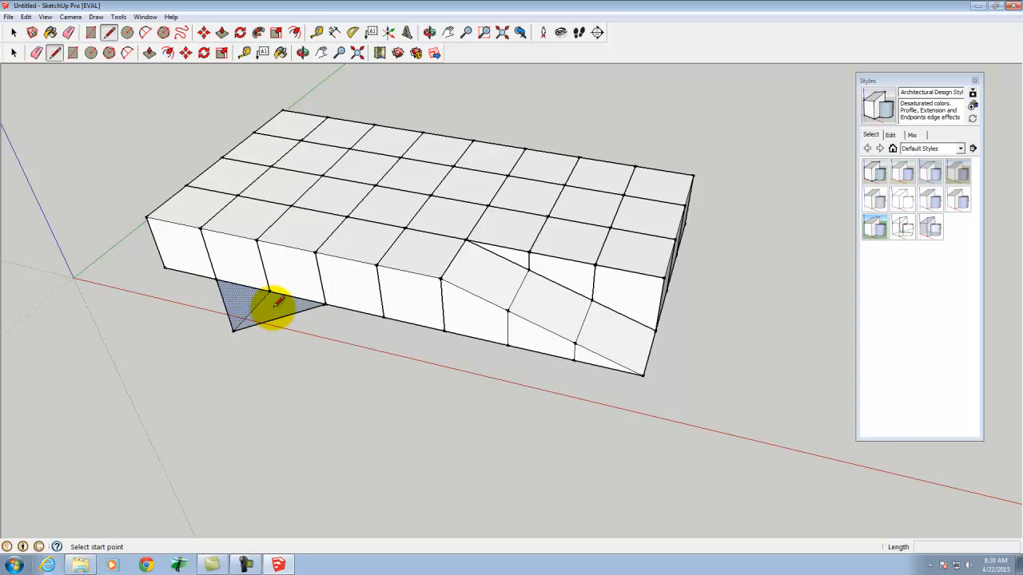
left_click(238, 299)
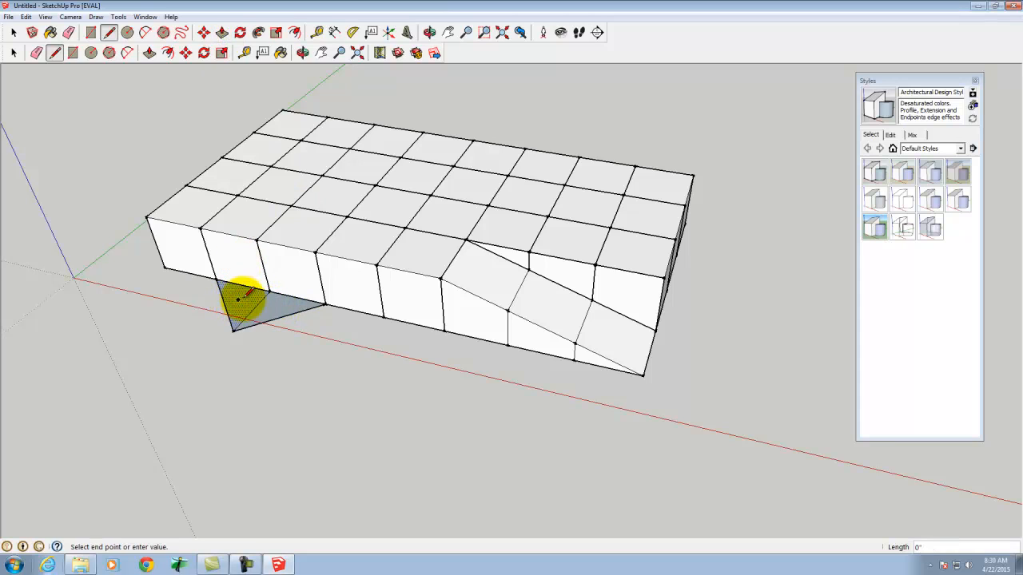
left_click(223, 32)
left_click_drag(244, 300, 259, 239)
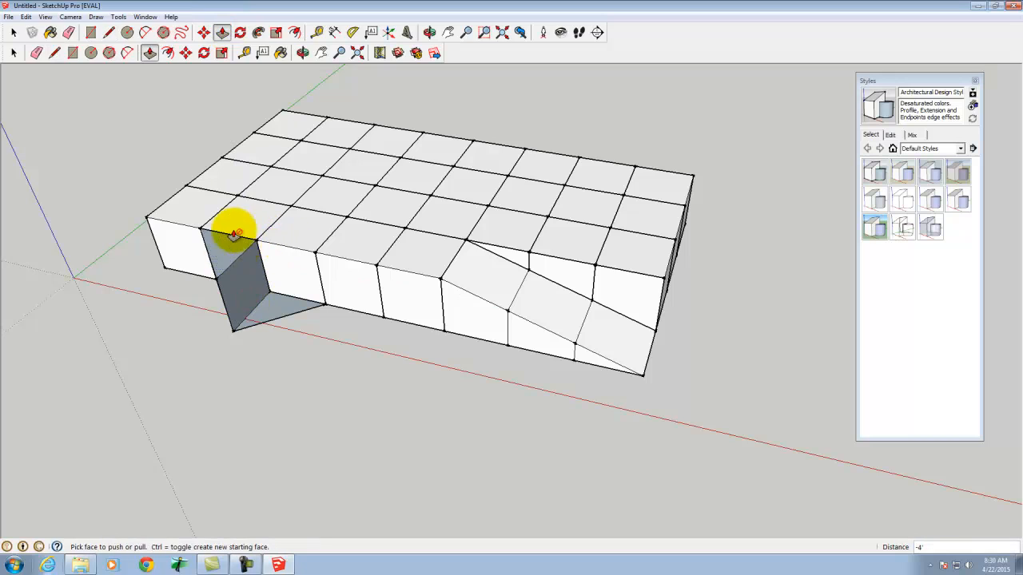
left_click_drag(274, 308, 255, 239)
scroll(336, 327, "down", 2)
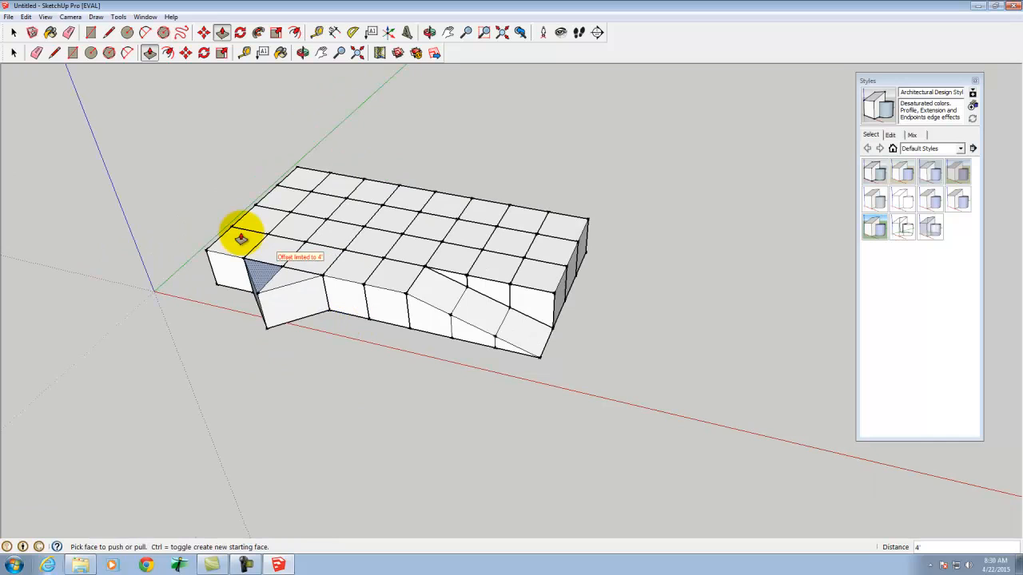
left_click(15, 34)
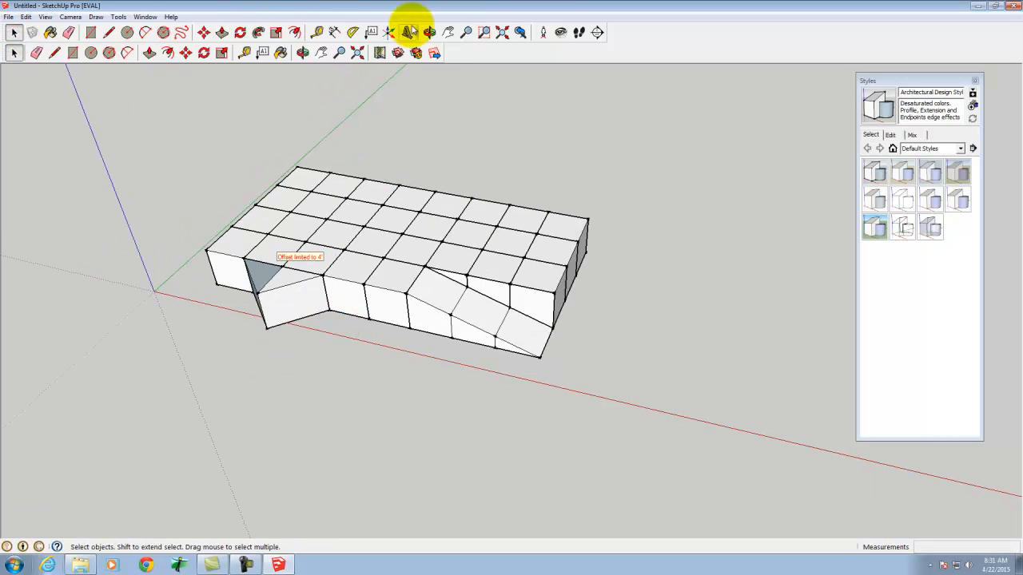
left_click(302, 53)
left_click_drag(251, 242, 354, 389)
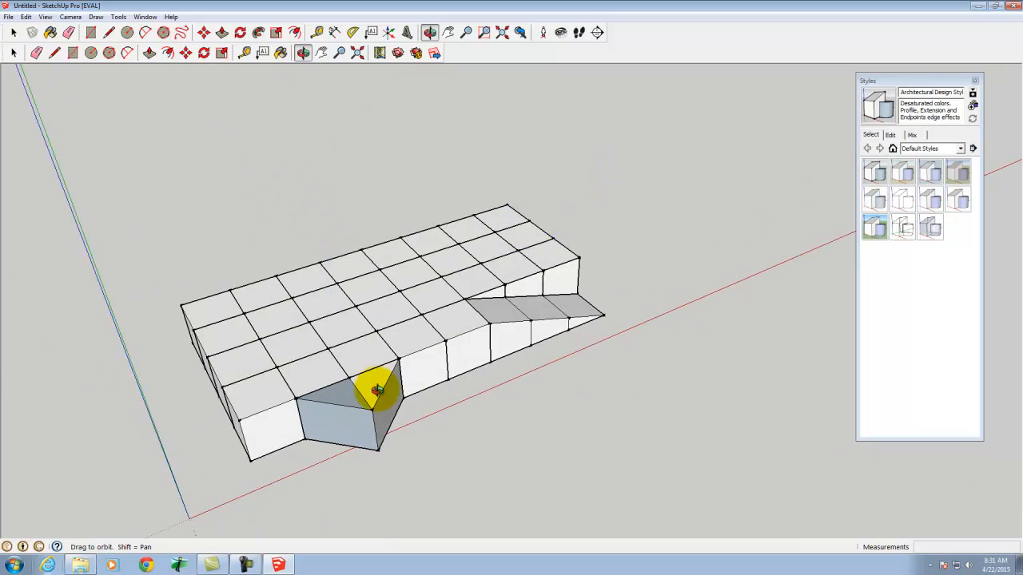
left_click_drag(612, 338, 399, 295)
scroll(400, 294, "up", 3)
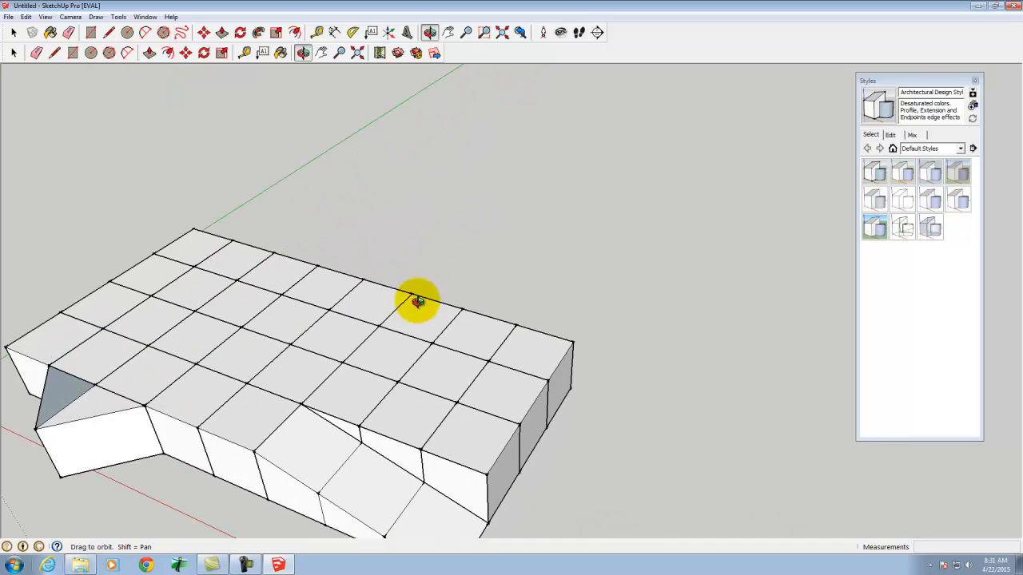
scroll(338, 370, "down", 3)
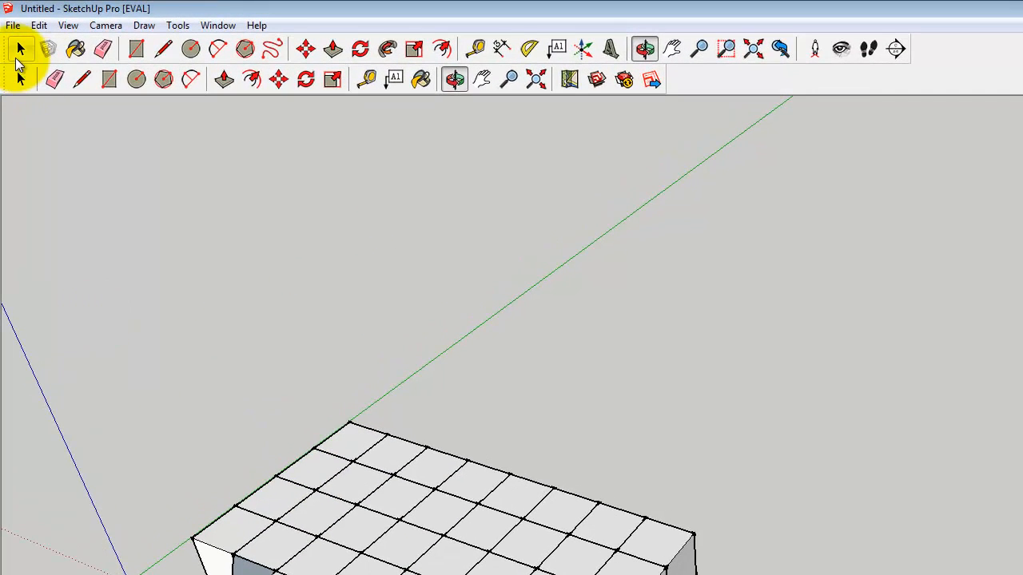
Copy the two end cubes of the second row from the back and place the copies on top of the originals.
left_click(20, 49)
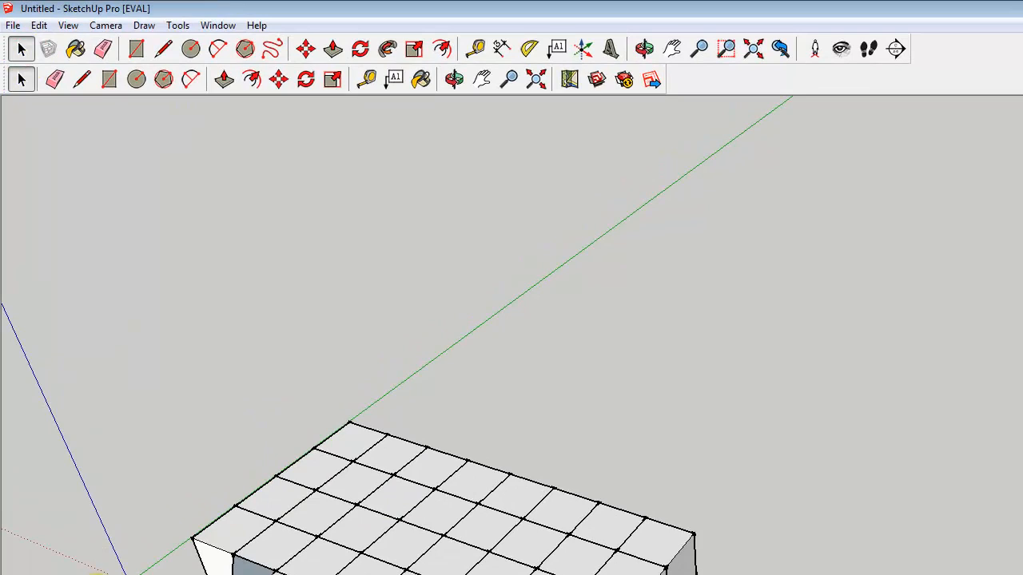
left_click(323, 479)
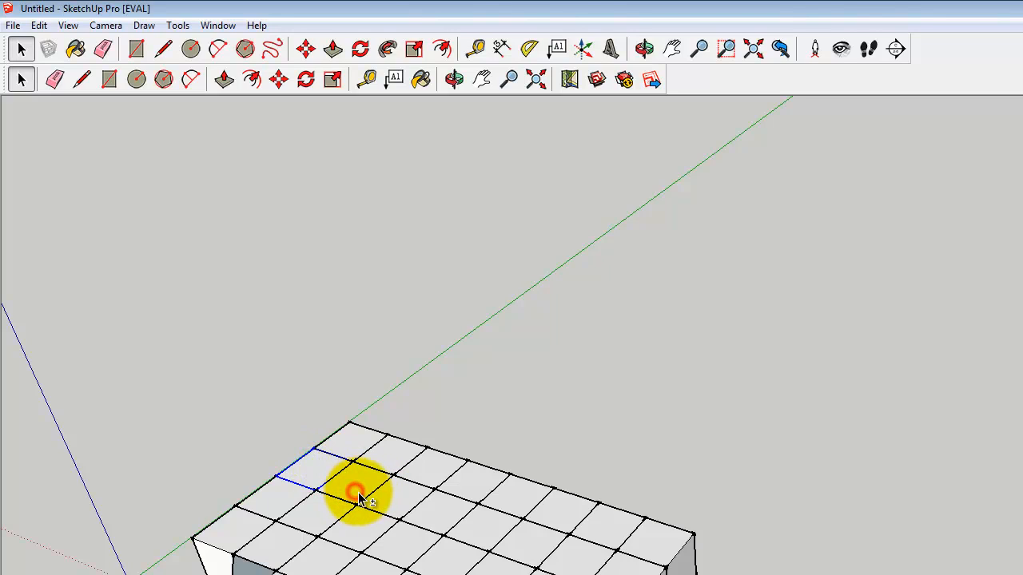
left_click(318, 489, "shift")
left_click(453, 80)
left_click_drag(226, 472, 895, 376)
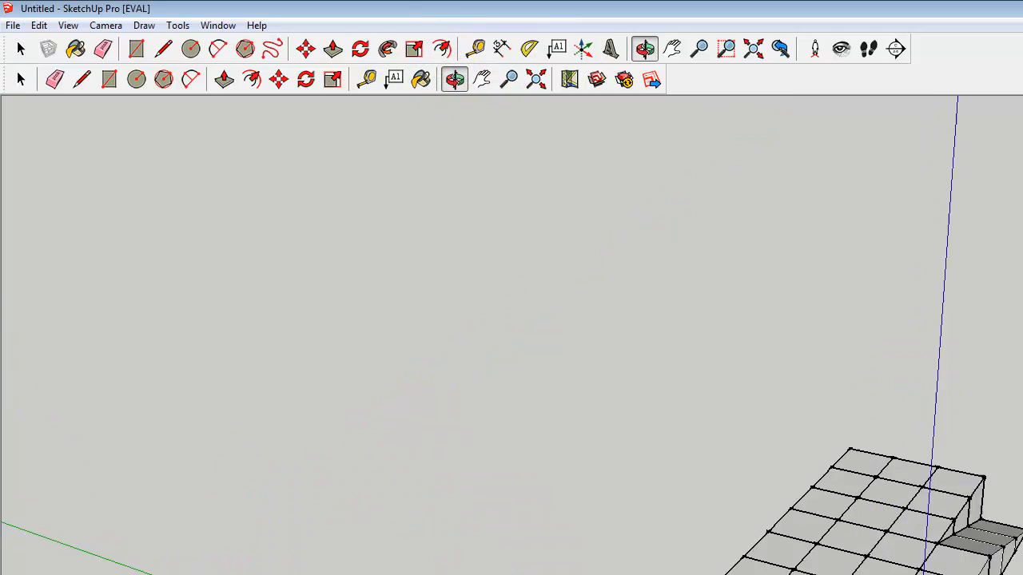
left_click_drag(799, 572, 787, 554)
left_click(19, 48)
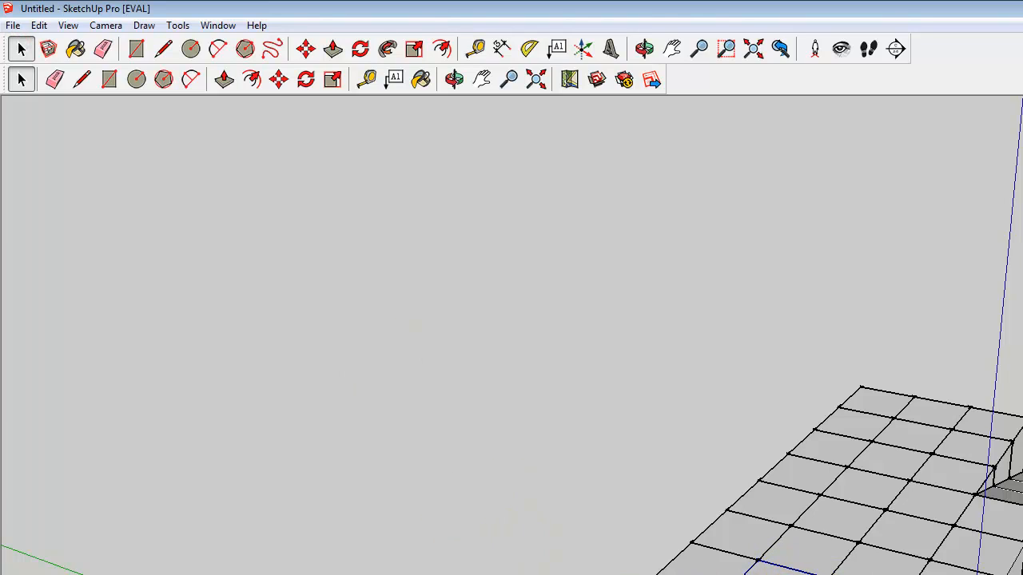
left_click(279, 79)
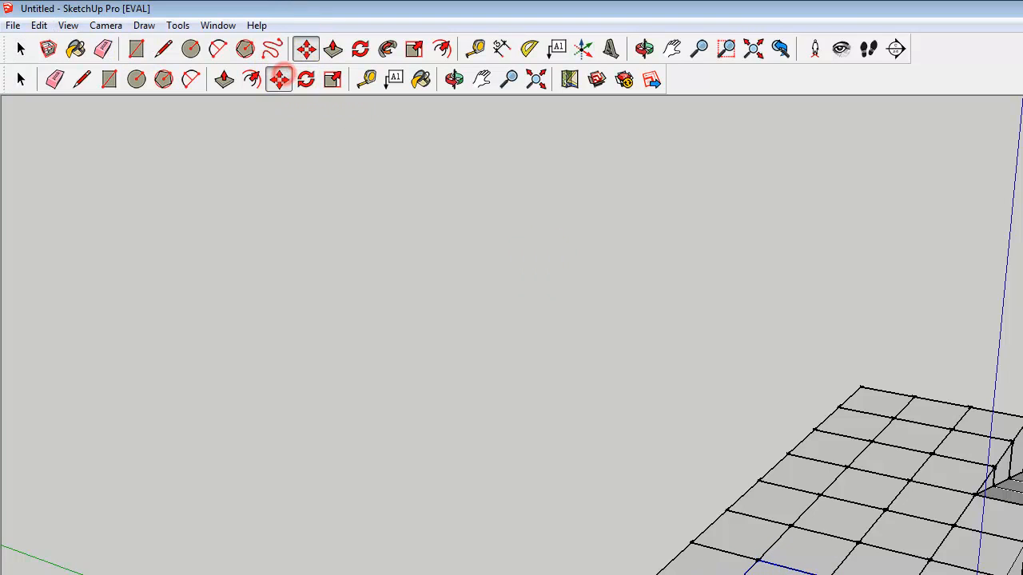
key("ctrl+z")
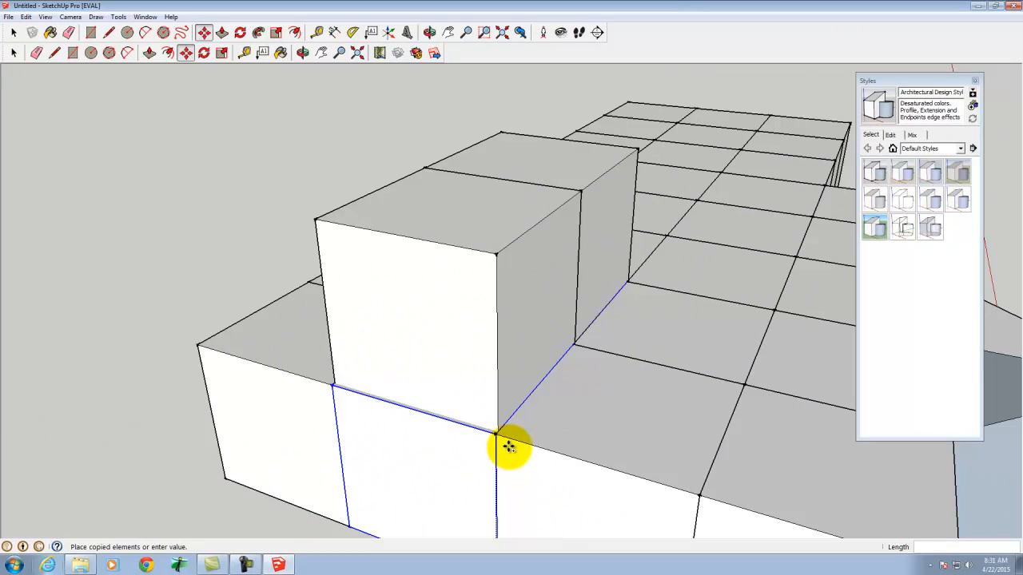
left_click(495, 432)
Move the copied cubes so their bottom corner meets the top corner of the cubes beneath exactly.
scroll(544, 393, "up", 3)
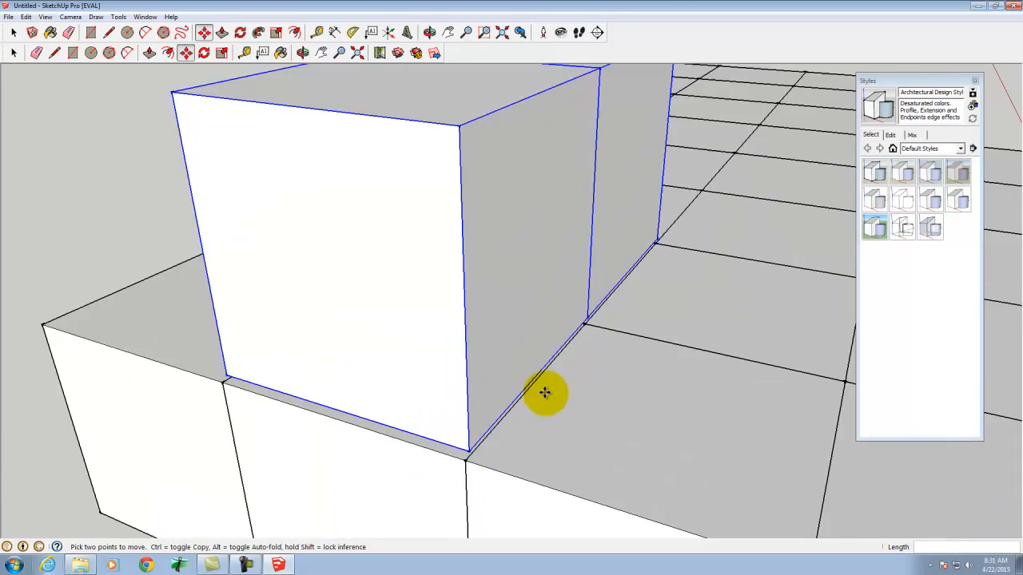
scroll(544, 392, "up", 3)
left_click(434, 476)
left_click(430, 490)
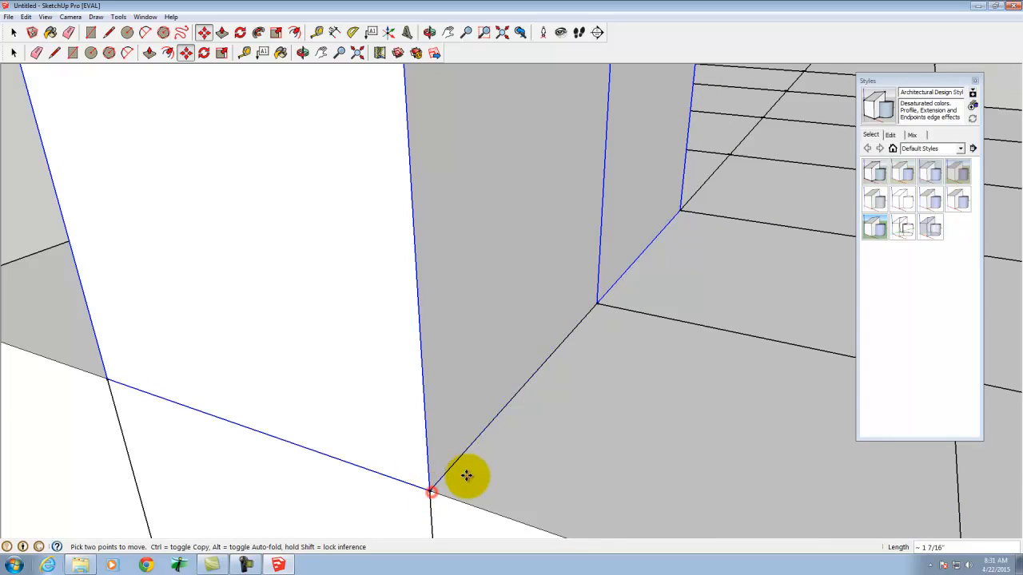
scroll(339, 391, "down", 5)
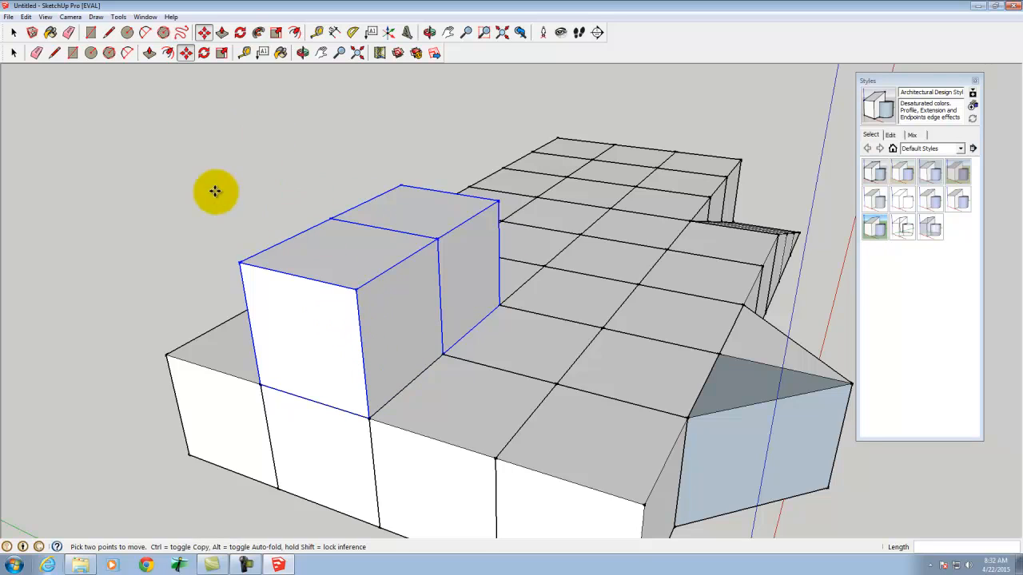
Explode the two stacked cubes and clear the selection.
left_click(12, 34)
right_click(342, 306)
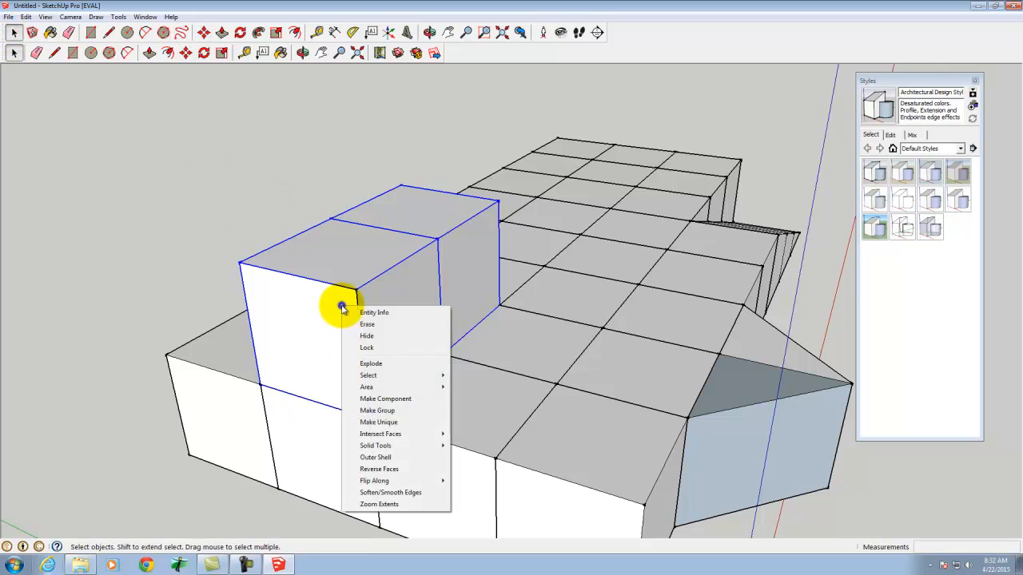
left_click(381, 365)
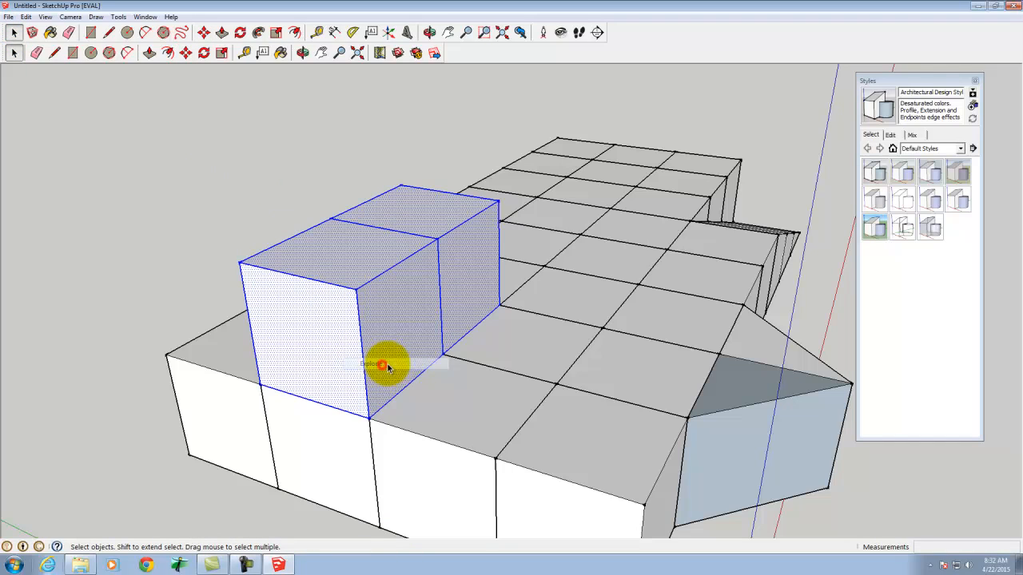
left_click(116, 123)
Quarter the stacked outer cube's end face with midpoint lines, halve its inner side face vertically, and split the outer half horizontally.
left_click(54, 52)
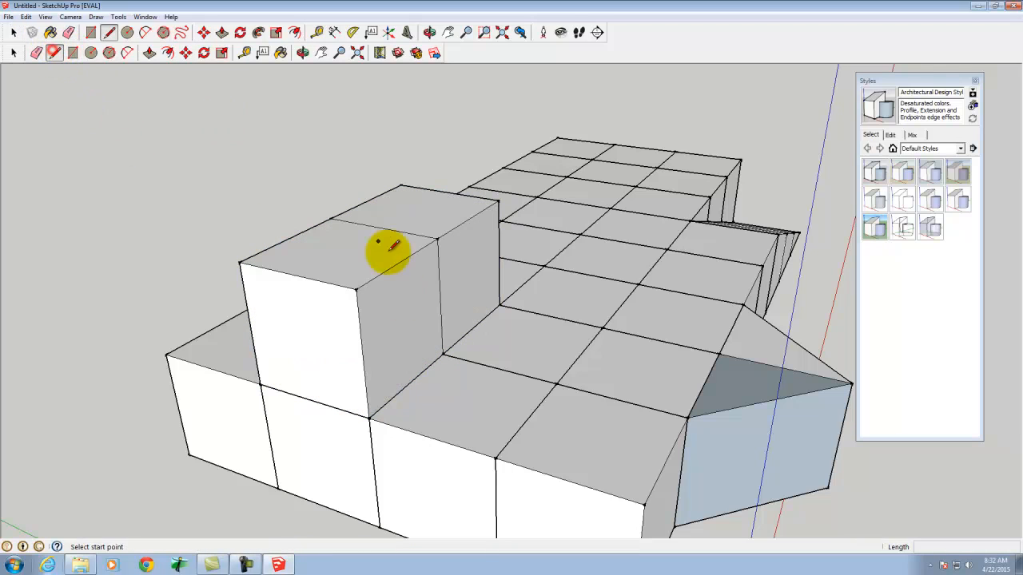
left_click(399, 263)
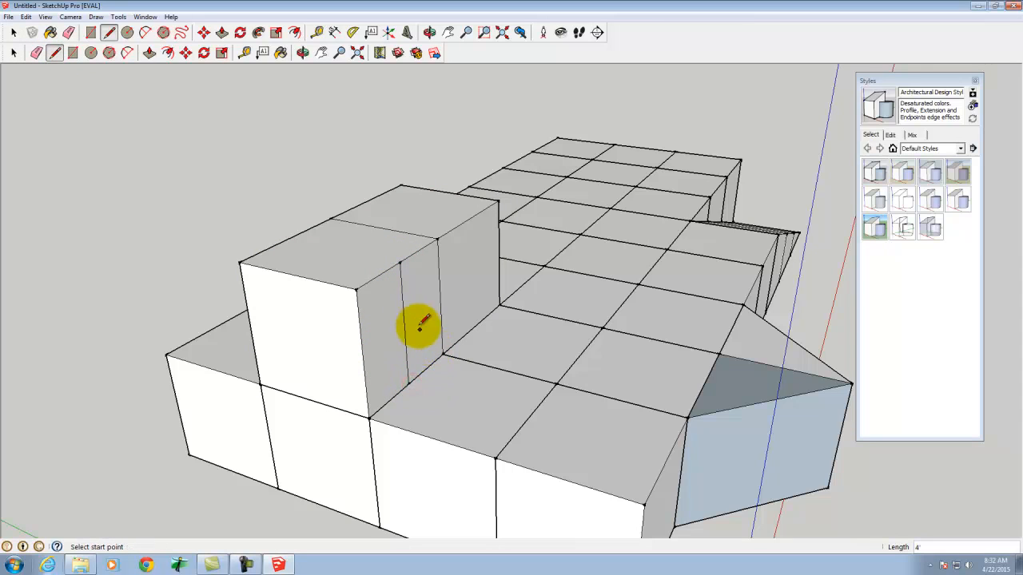
left_click(360, 359)
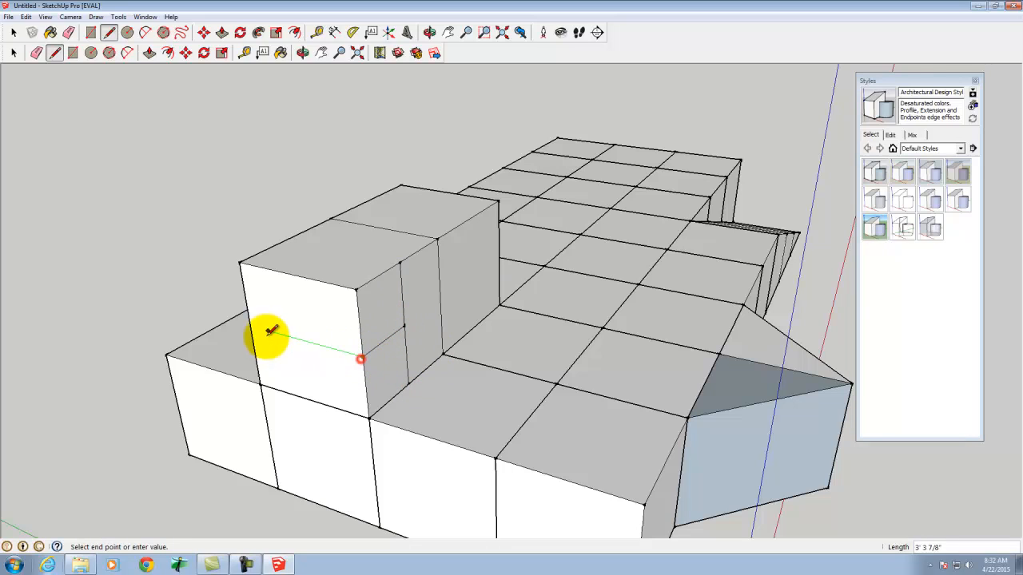
left_click(253, 326)
left_click(295, 274)
left_click(312, 397)
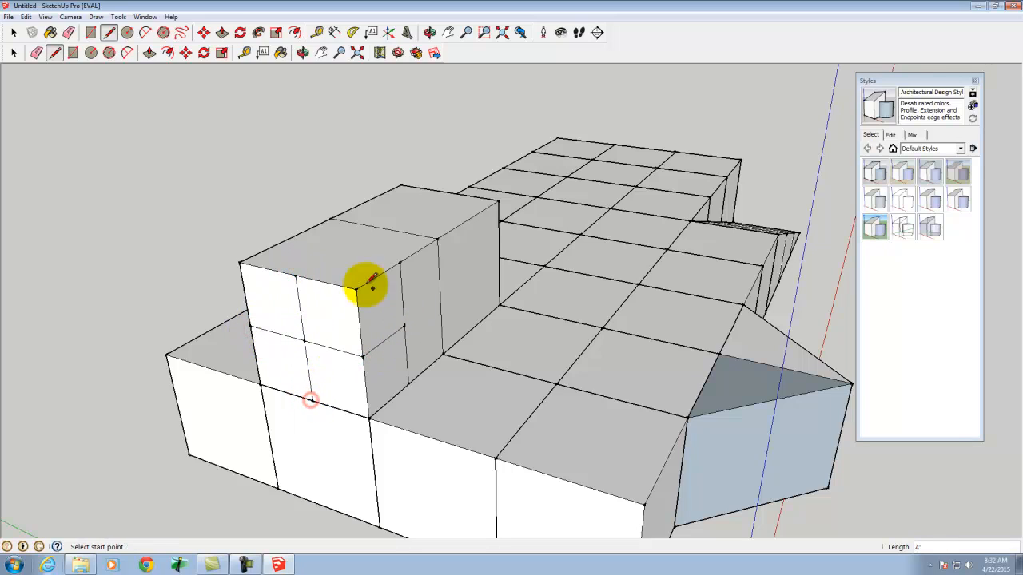
Draw a centre line across the outer stacked cube's top, then a 2' line from it to the inner edge's midpoint.
left_click(294, 277)
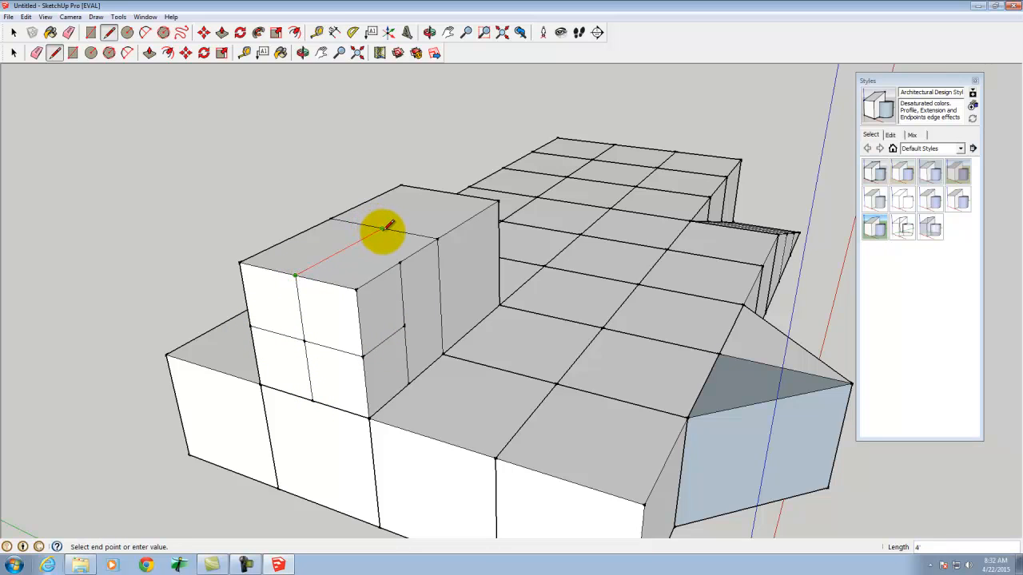
left_click(383, 230)
left_click(399, 262)
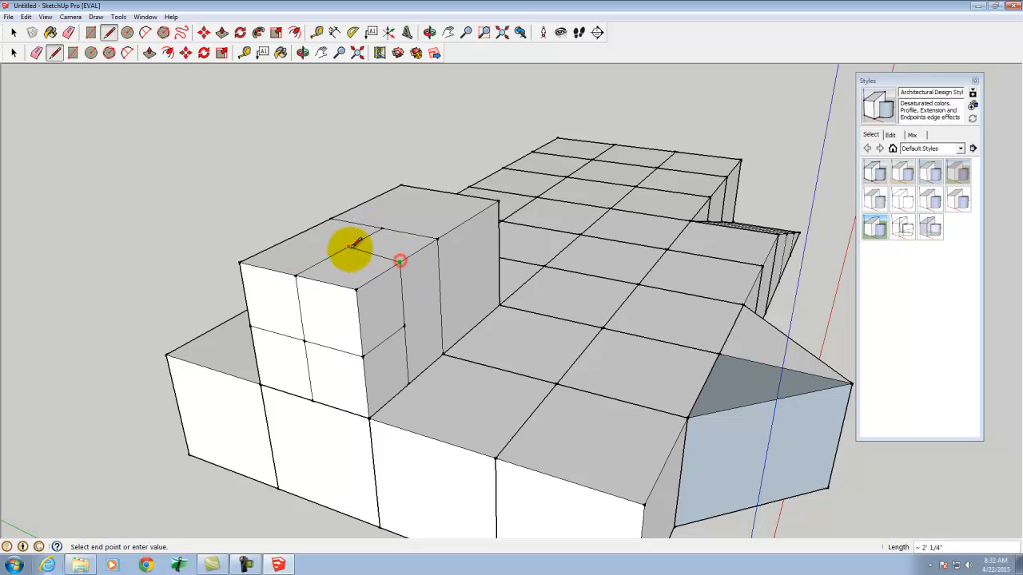
left_click(344, 250)
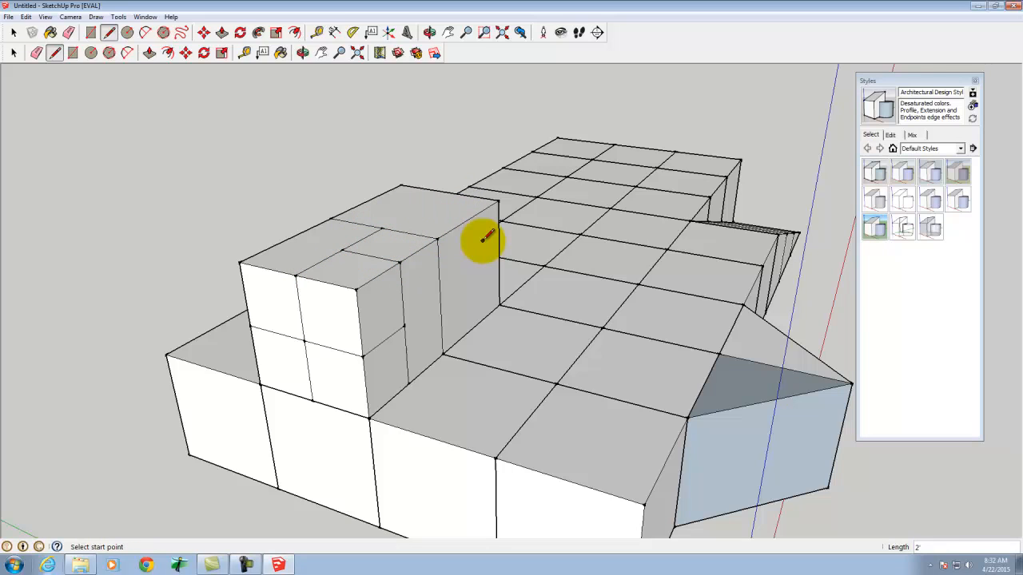
Draw matching midpoint lines on the second stacked cube's inner side and top, marking a 2' square at its far corner.
left_click(471, 220)
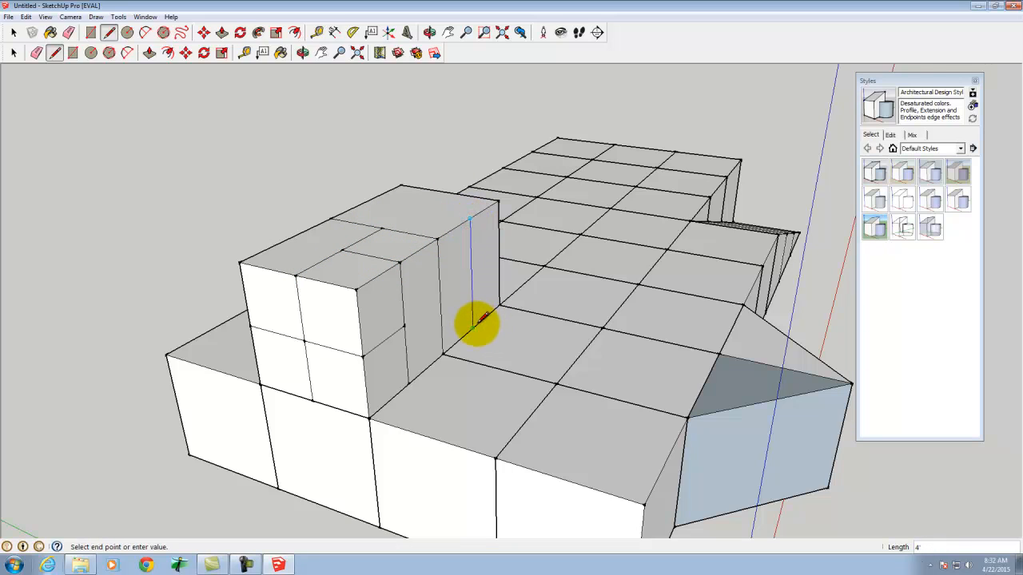
left_click(474, 268)
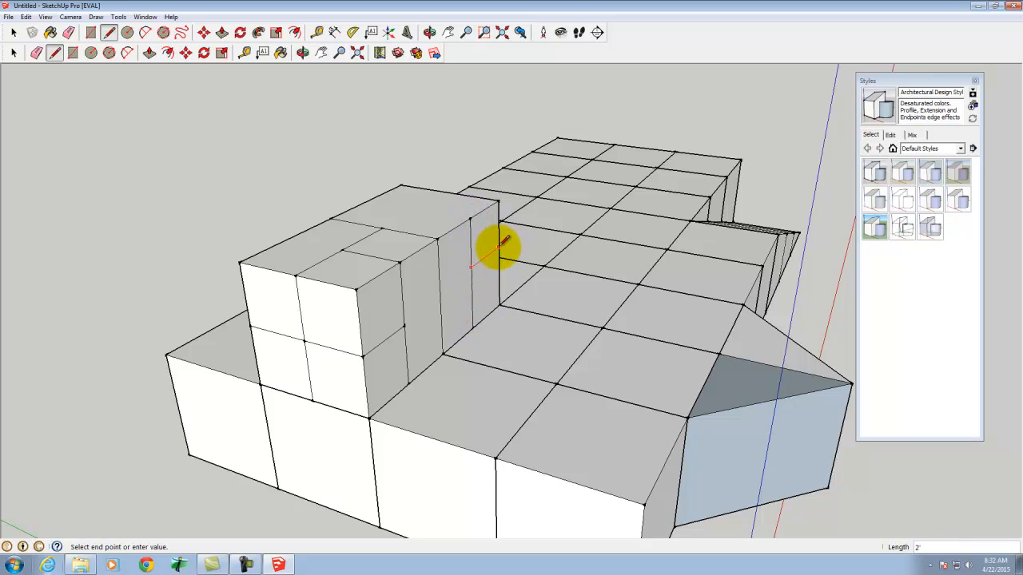
left_click(497, 248)
left_click(471, 218)
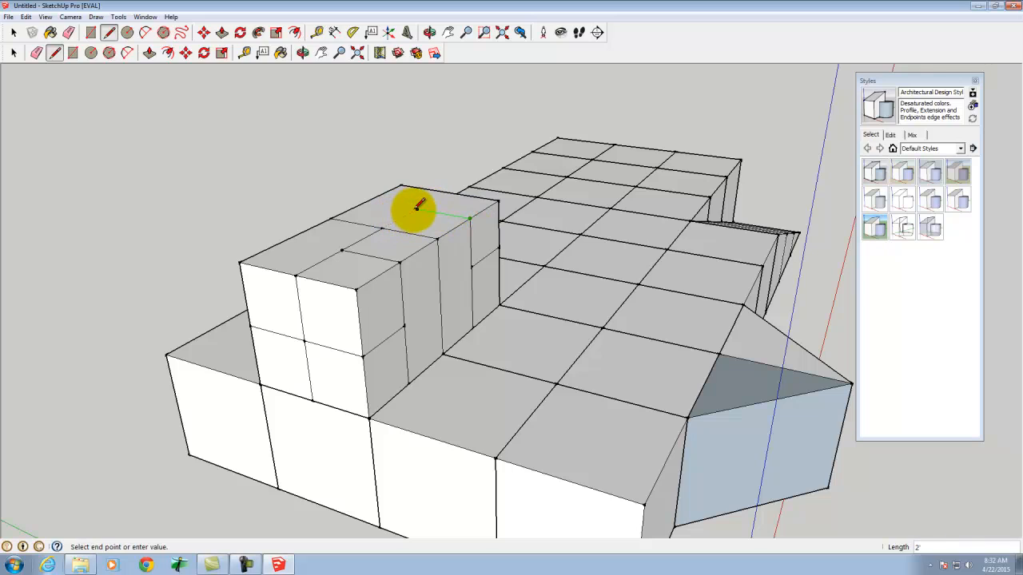
left_click(413, 209)
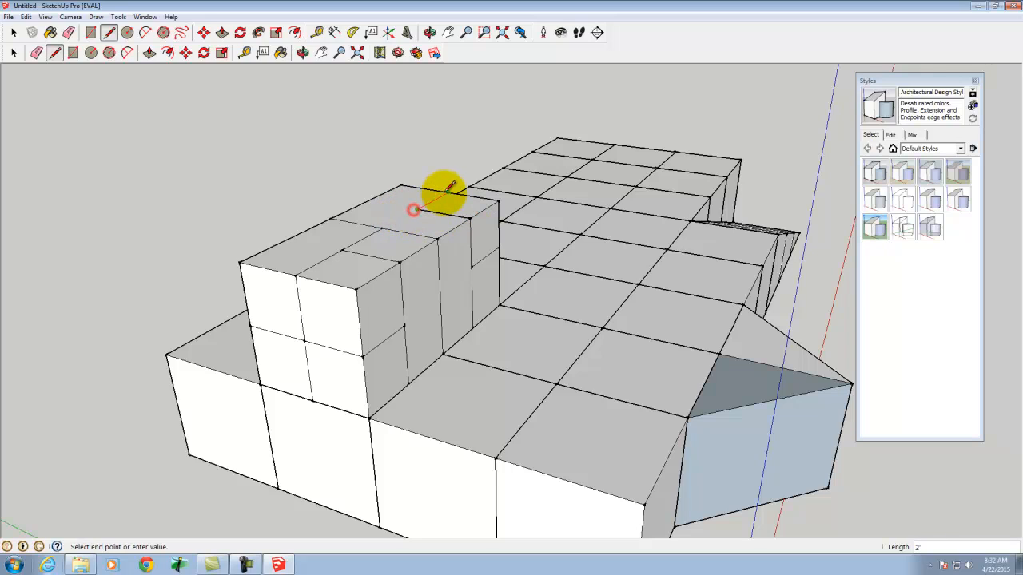
left_click(382, 227)
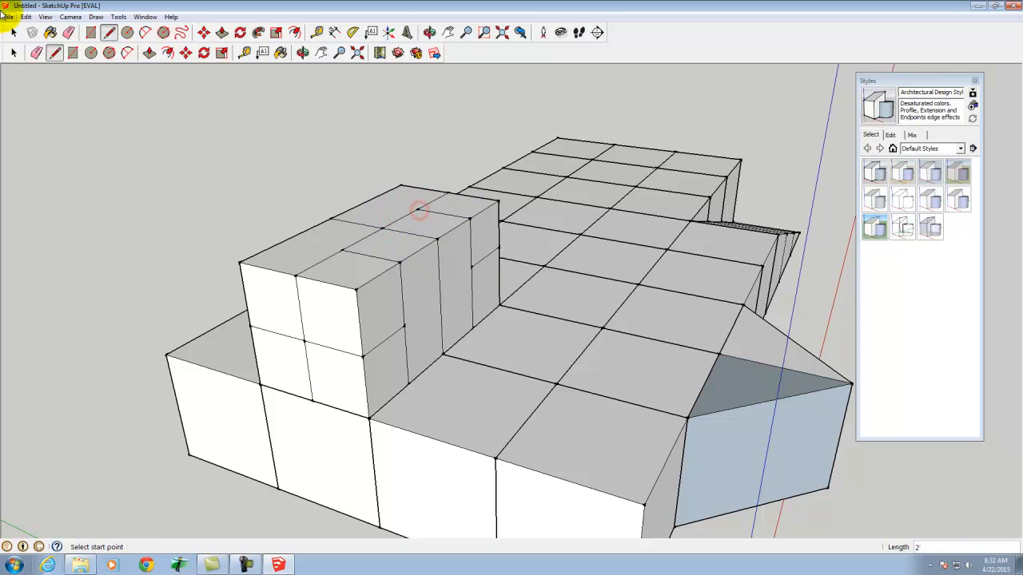
Push the two middle strips of the stacked cubes' inner side inward 2', leaving a recess between two corner pillars.
left_click(15, 53)
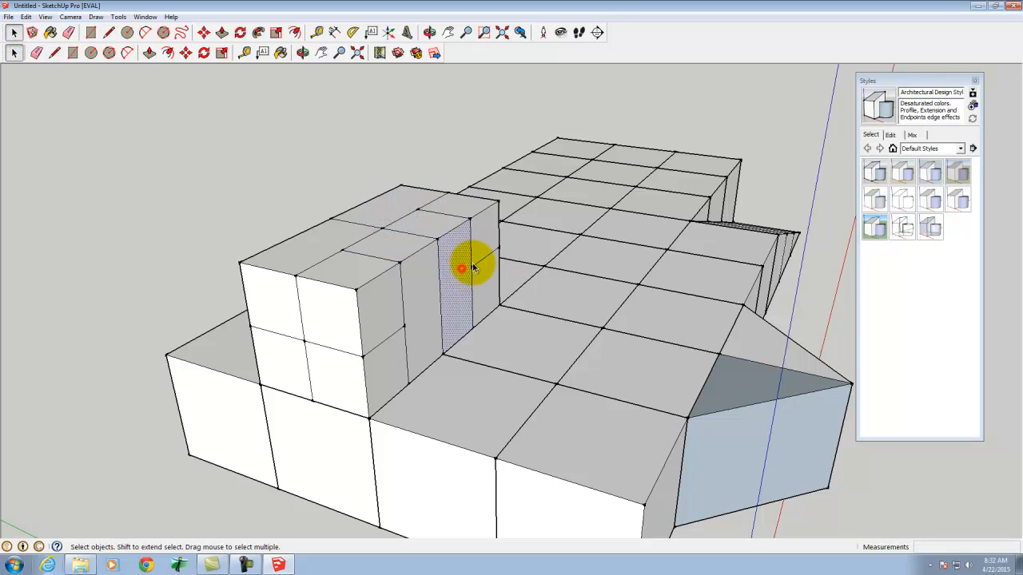
left_click(456, 302)
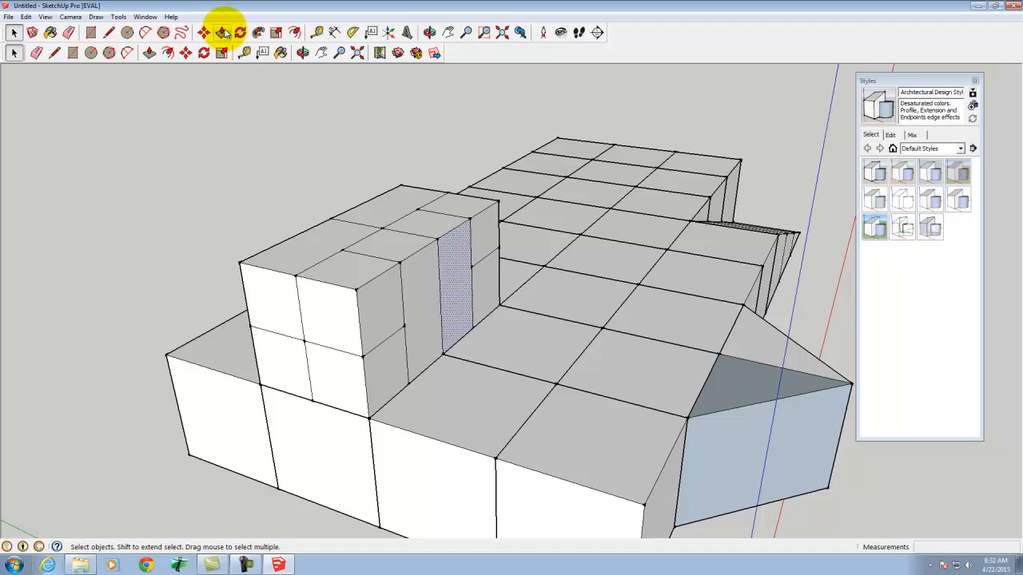
left_click(222, 32)
left_click_drag(455, 272, 418, 229)
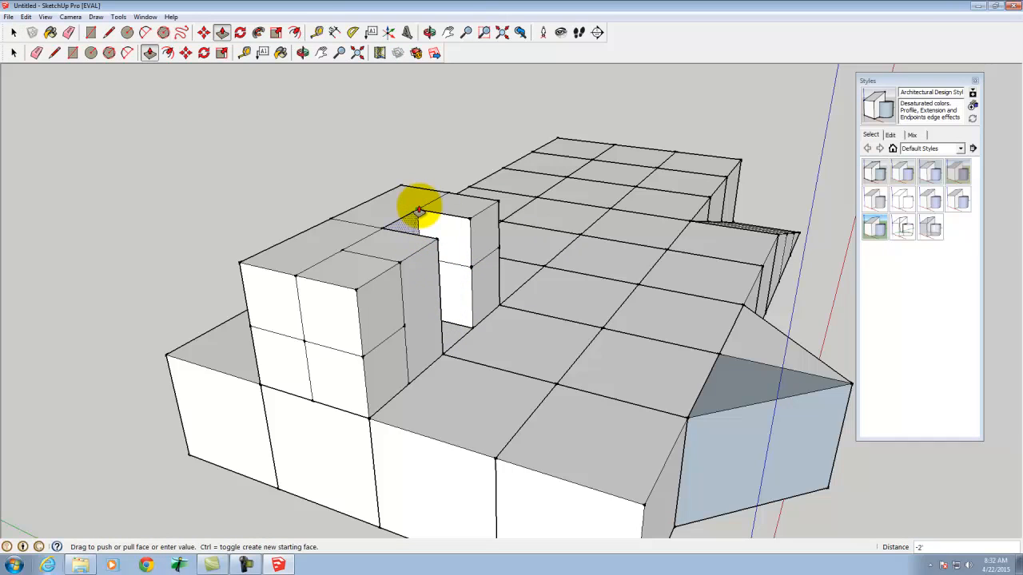
left_click_drag(426, 308, 383, 238)
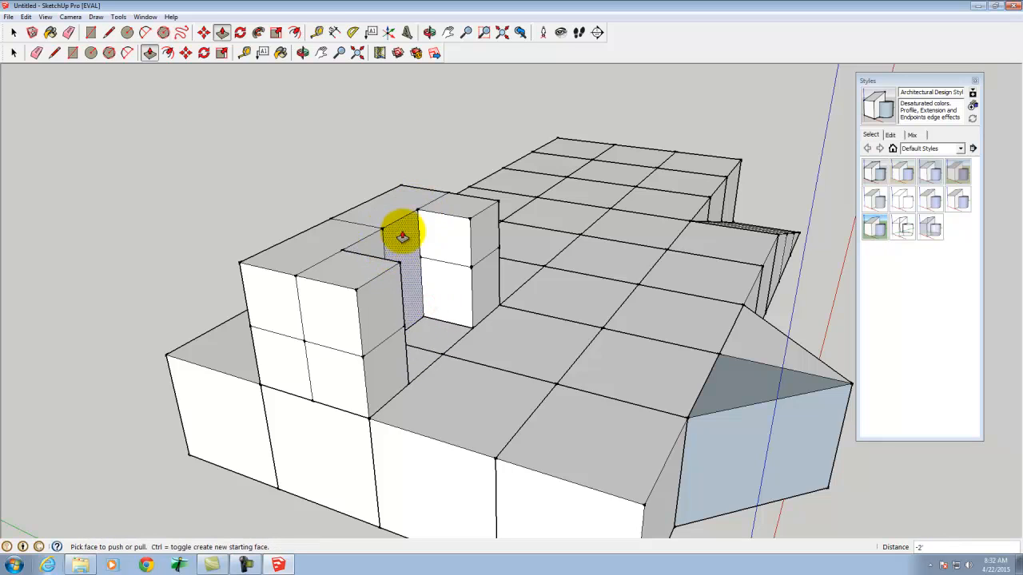
Delete the horizontal midlines from the front face and recess-side face of the pillar at the inner end.
middle_click_drag(537, 275, 498, 276)
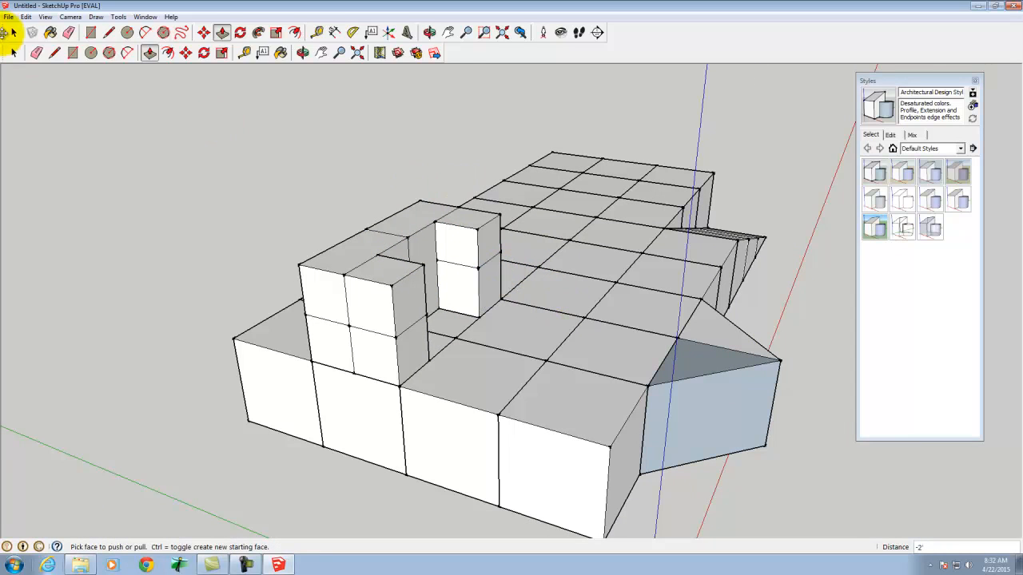
left_click(13, 34)
left_click(303, 52)
left_click_drag(530, 263, 326, 234)
scroll(407, 225, "up", 4)
left_click_drag(406, 228, 512, 314)
left_click(14, 33)
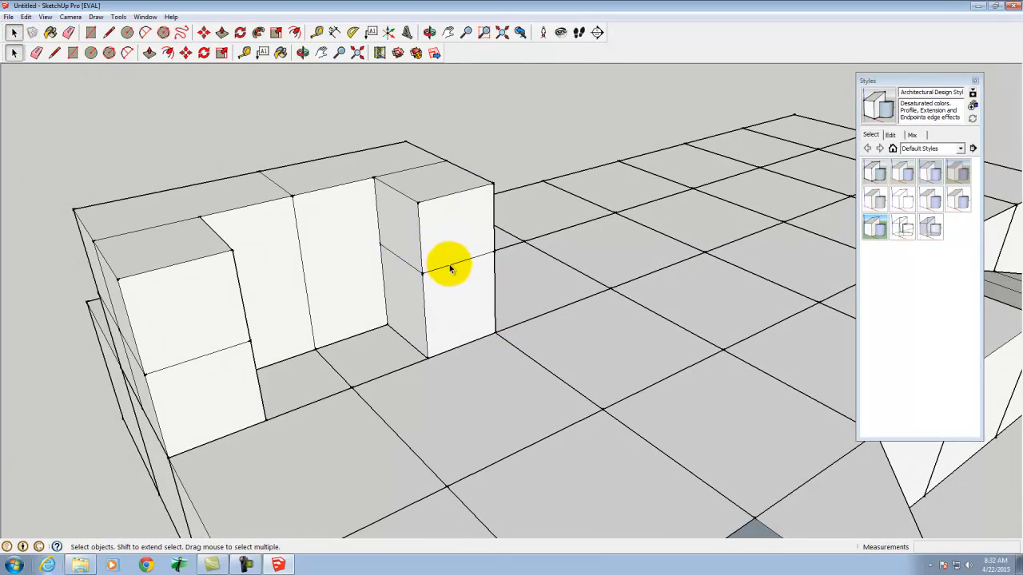
key("Delete")
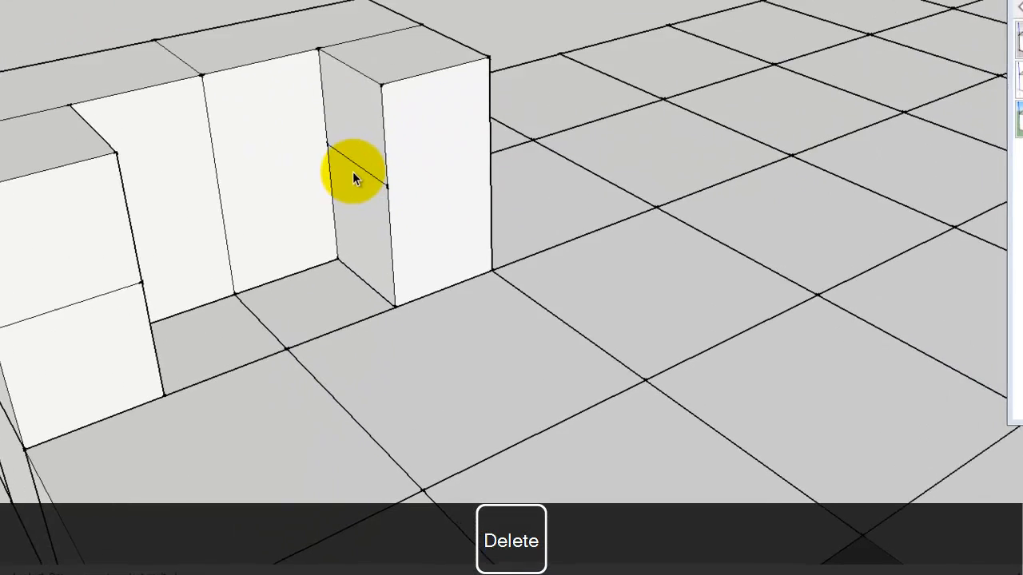
left_click(403, 262)
key("Delete")
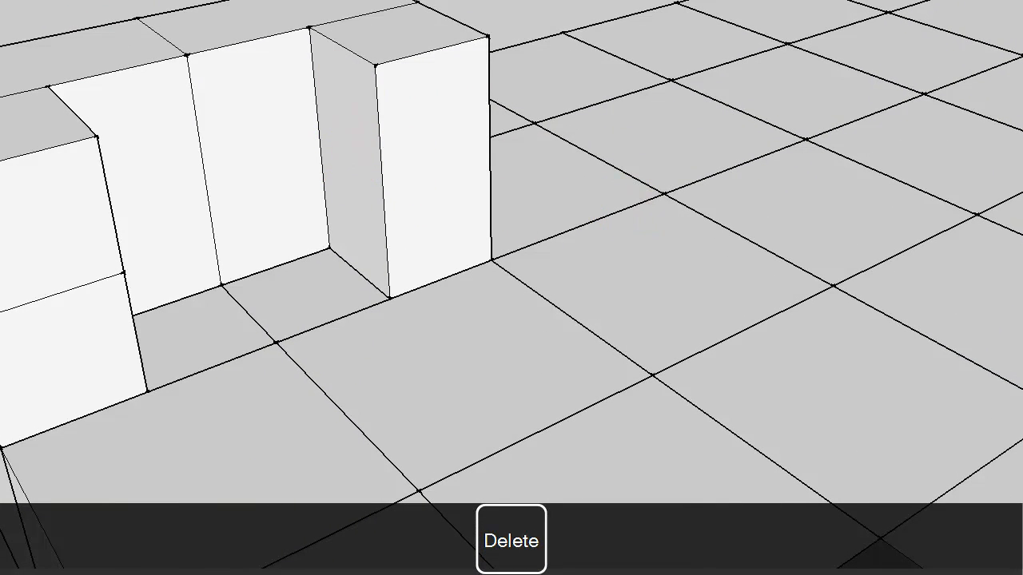
Draw horizontal midlines across the inner-end pillar's front face and its recess-side face.
left_click(383, 189)
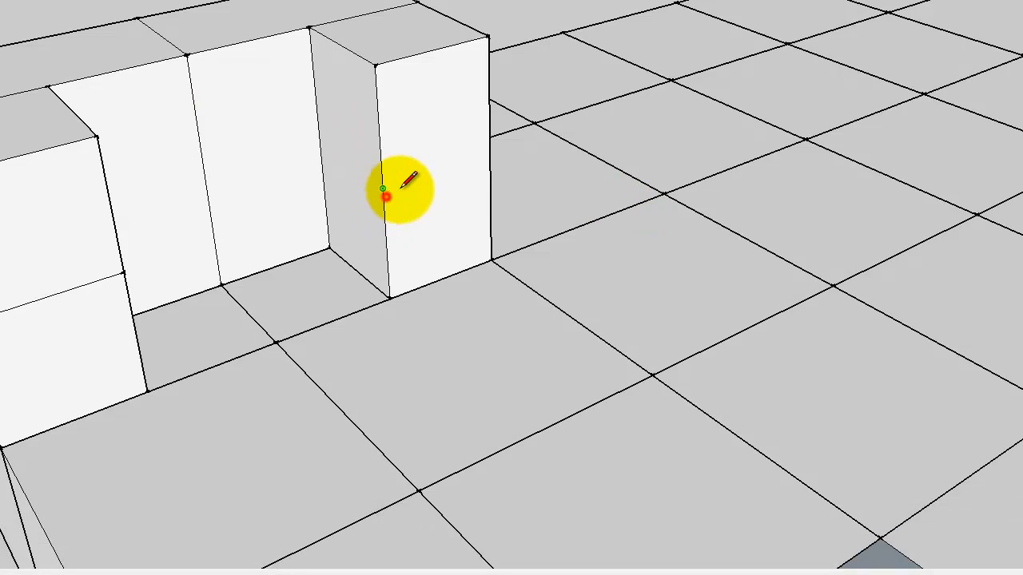
left_click(489, 153)
left_click(385, 185)
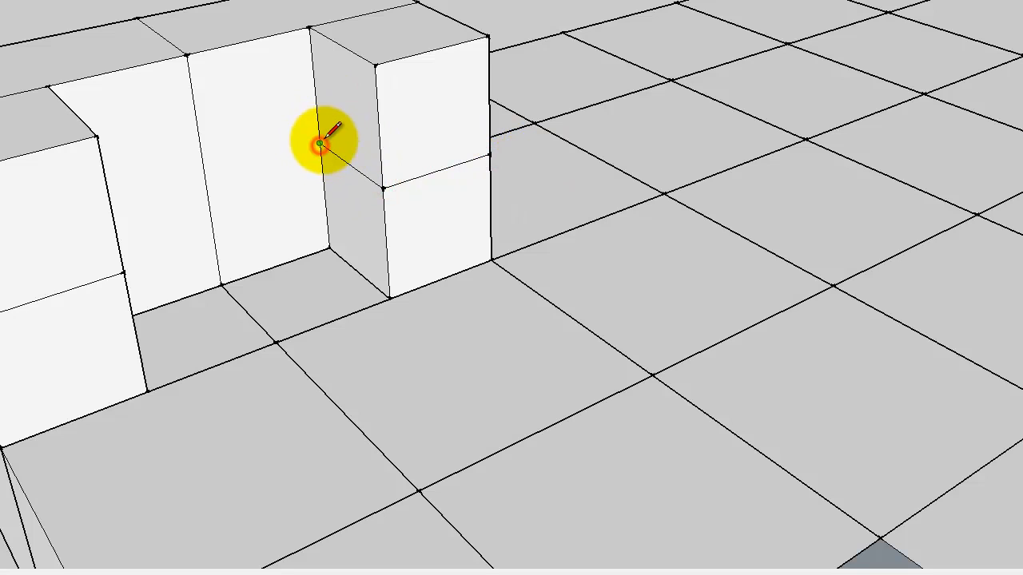
left_click(320, 144)
Draw a vertical centre line and a horizontal midline on the outer end face beside the inner-end pillar.
left_click_drag(543, 94, 56, 53)
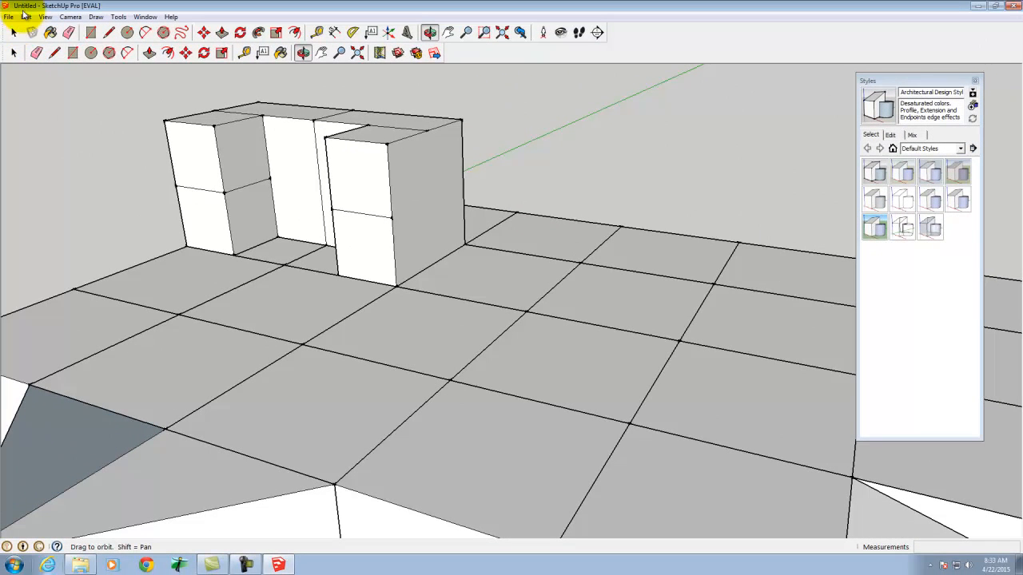
left_click(56, 53)
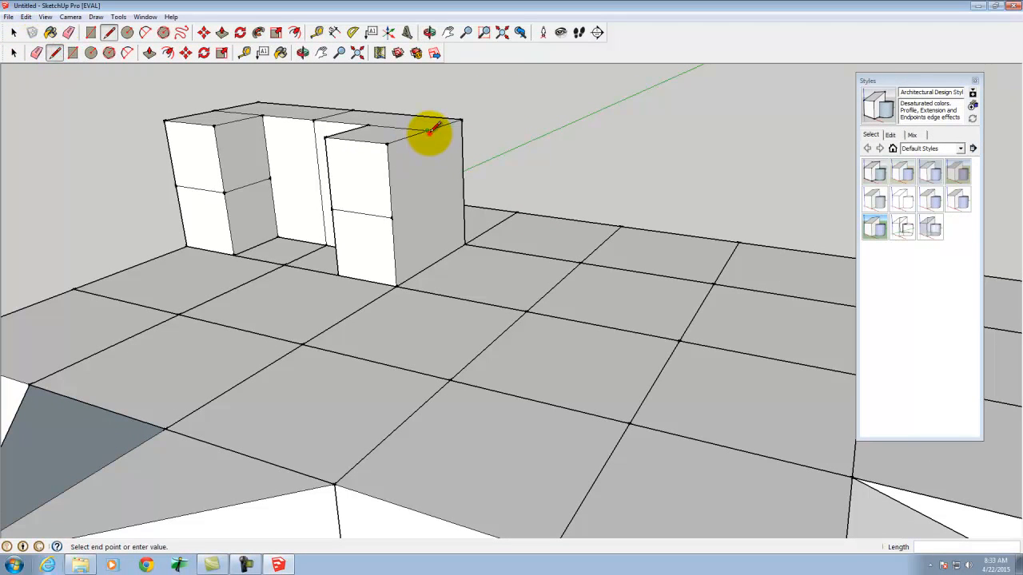
left_click(433, 266)
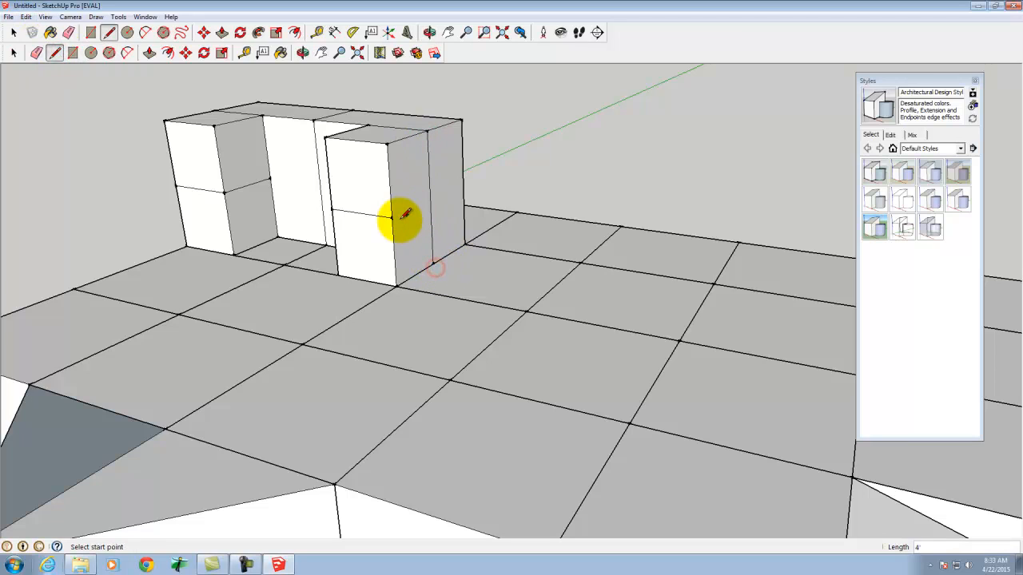
left_click(394, 220)
left_click(464, 183)
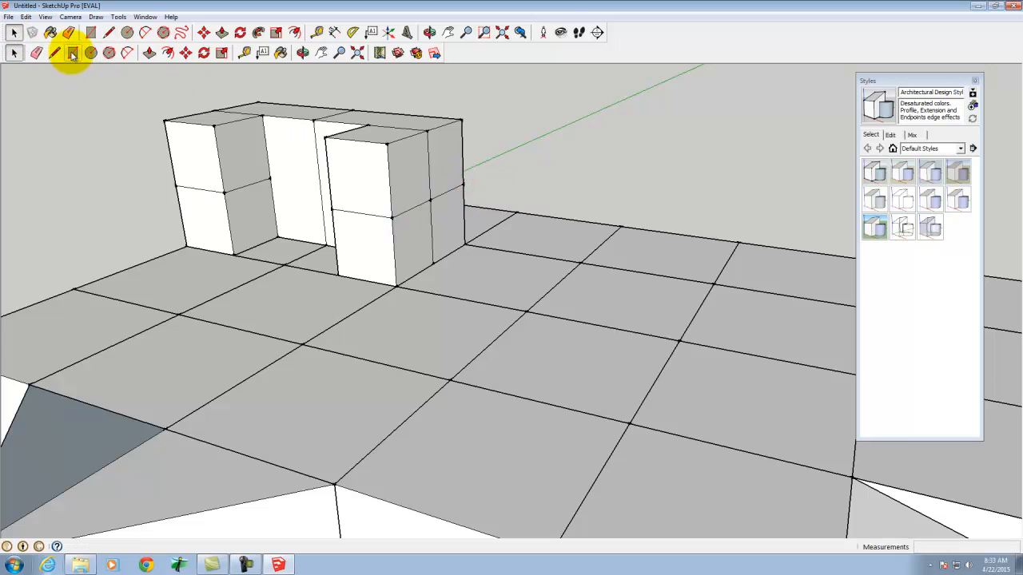
Draw a 2' by 2' square on the ground beside the block, near the green axis.
left_click(73, 52)
scroll(551, 364, "down", 3)
scroll(552, 364, "down", 2)
scroll(304, 338, "up", 2)
left_click(278, 342)
type("2,2")
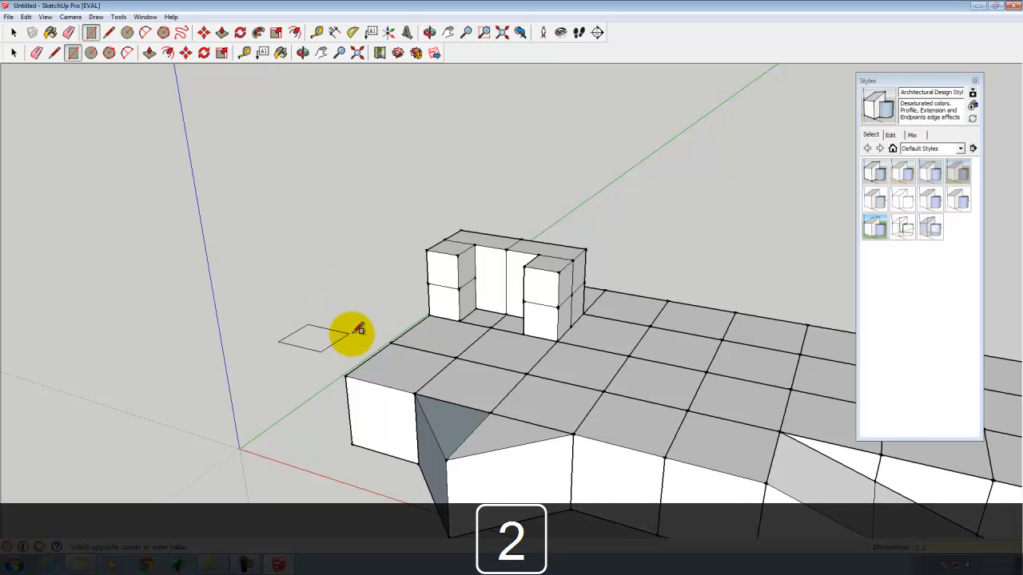
key("Return")
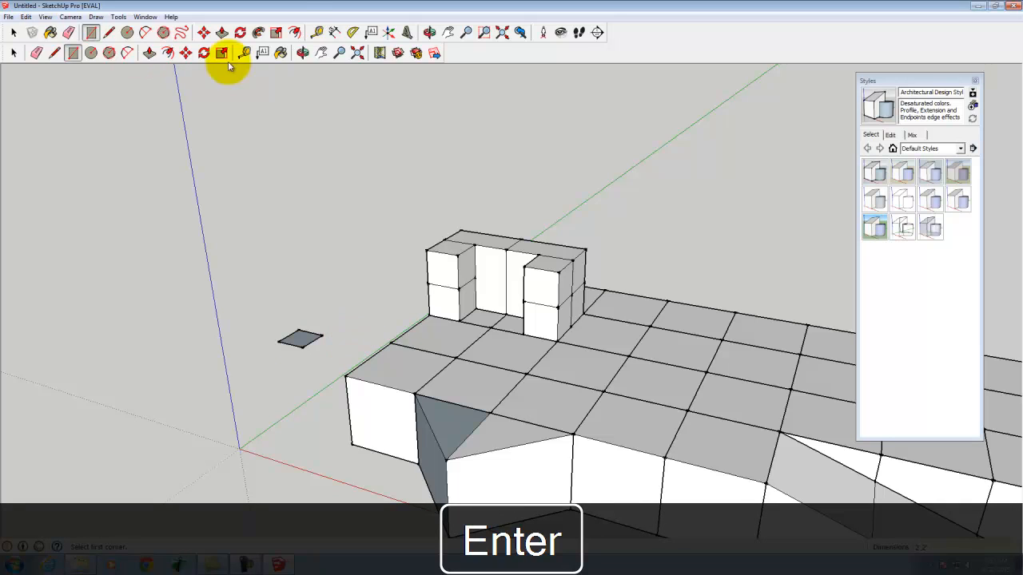
Push/Pull the small ground square up 2' into a cube.
left_click(222, 32)
left_click(297, 339)
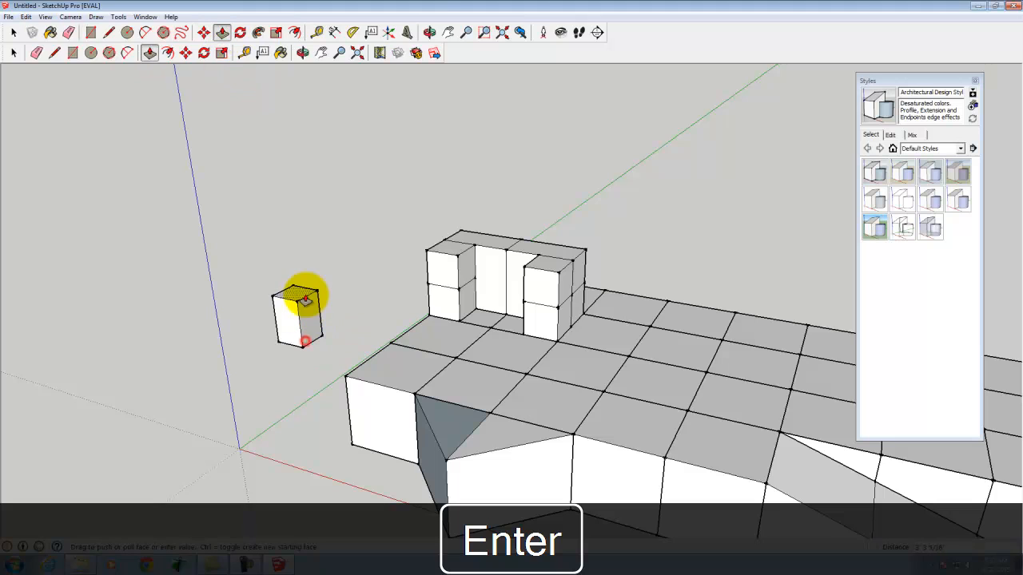
type("2")
key("Return")
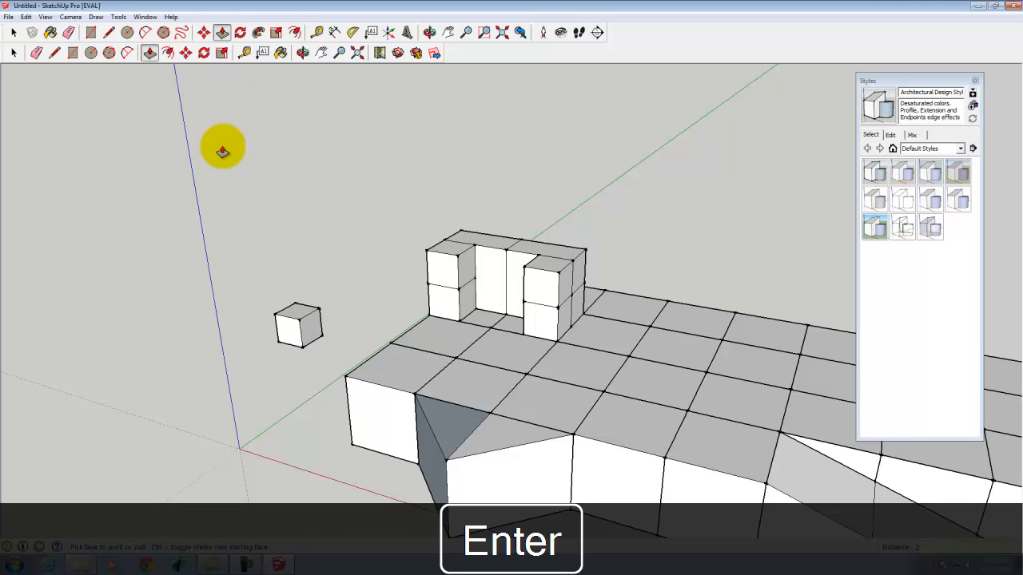
Select the whole 2' cube and make it a group.
left_click(13, 33)
left_click_drag(322, 361, 323, 361)
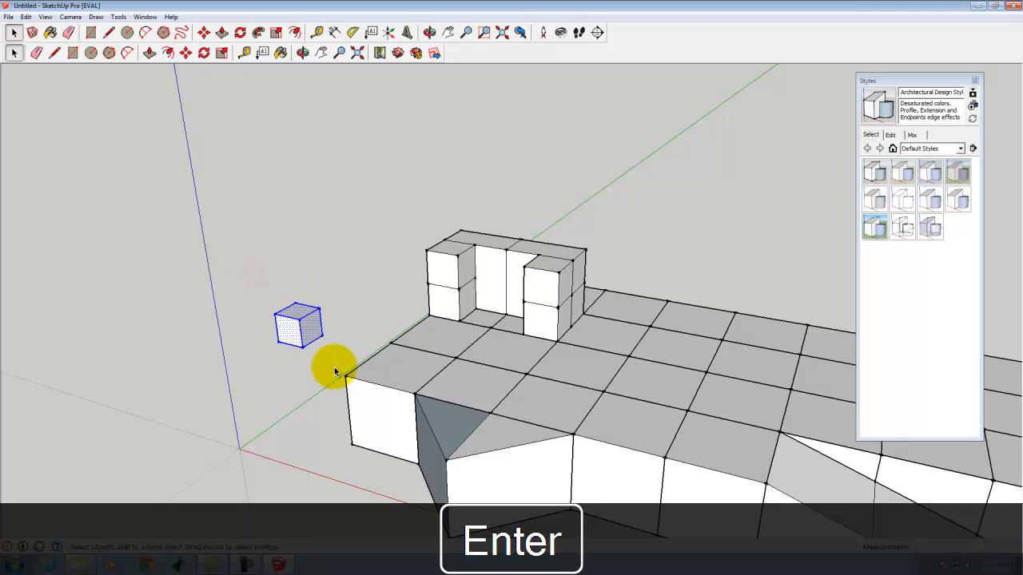
right_click(312, 326)
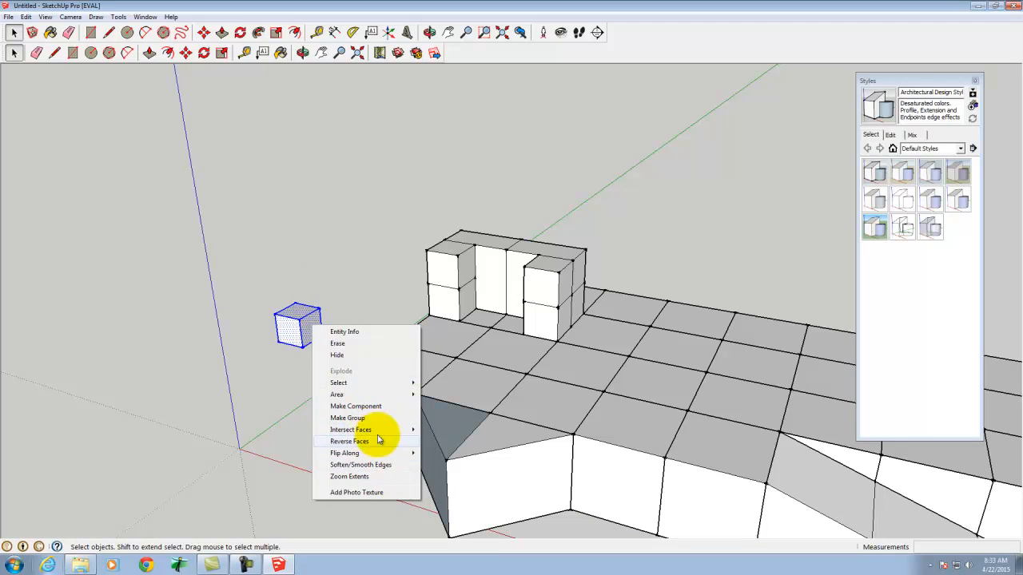
left_click(370, 419)
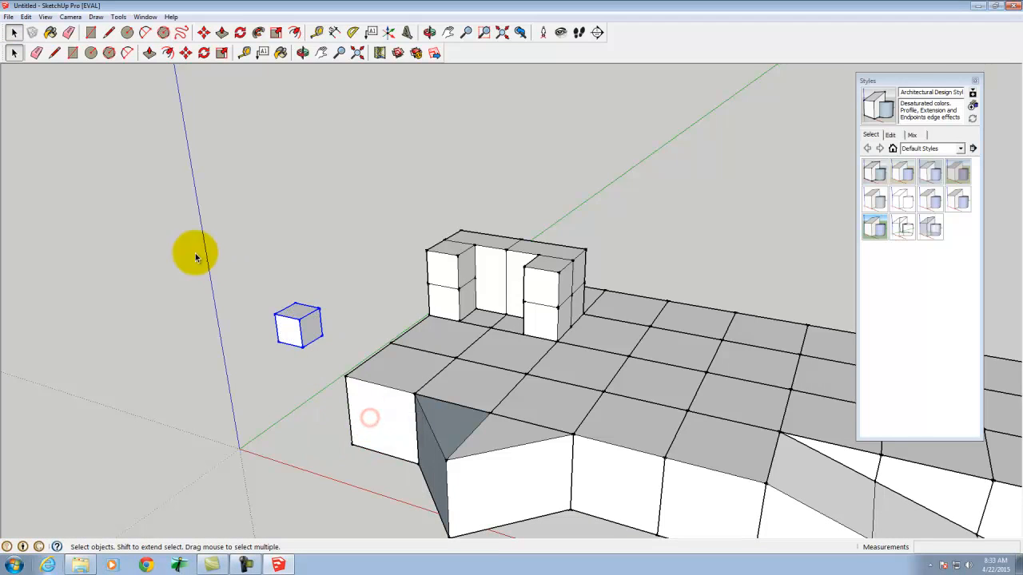
Move the 2' cube group by its front bottom corner onto the top of the inner-end pillar, then deselect it.
left_click(206, 33)
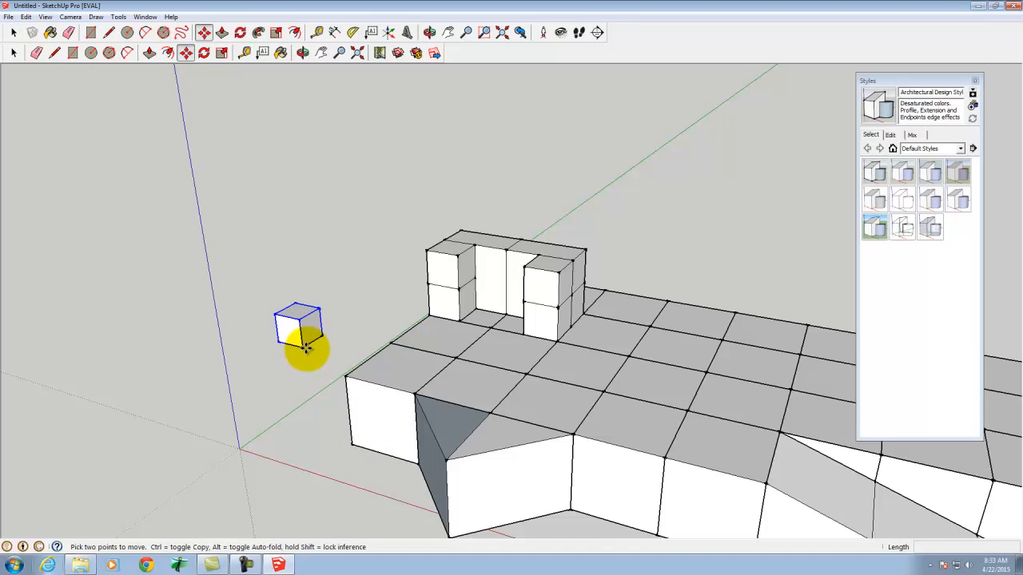
left_click(307, 345)
left_click(560, 274)
scroll(371, 376, "down", 3)
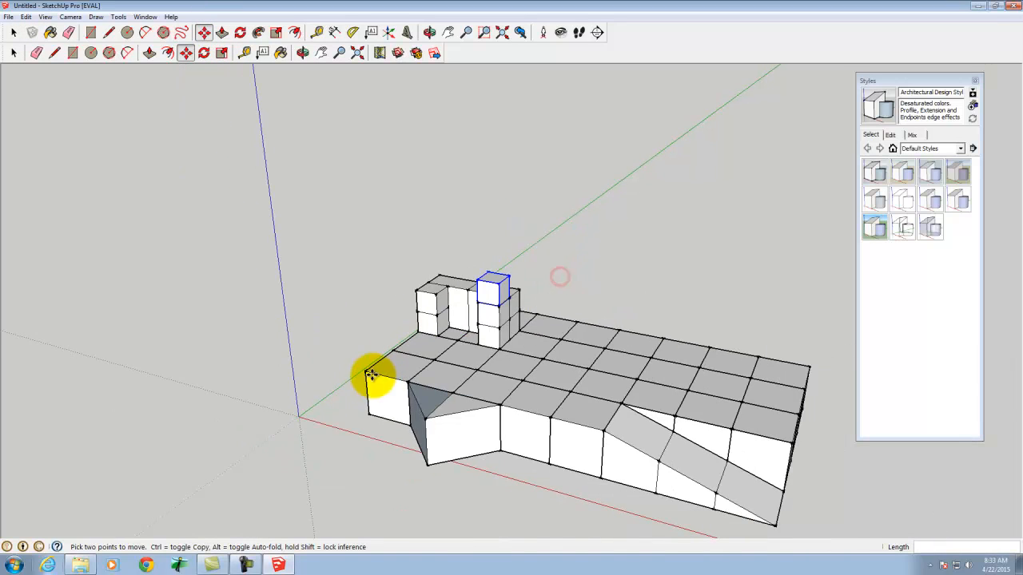
left_click(596, 307)
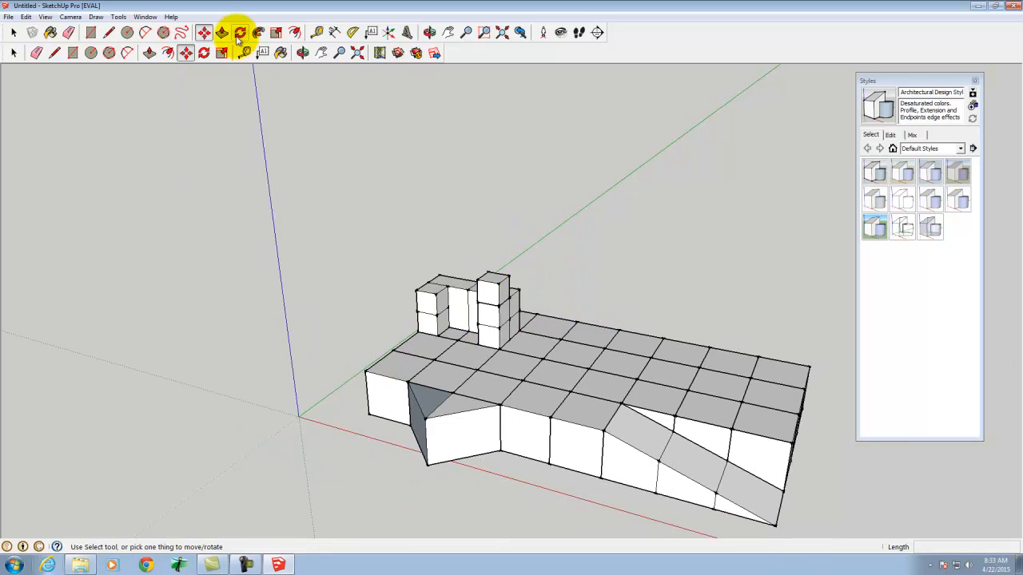
left_click(303, 53)
left_click_drag(596, 320, 411, 329)
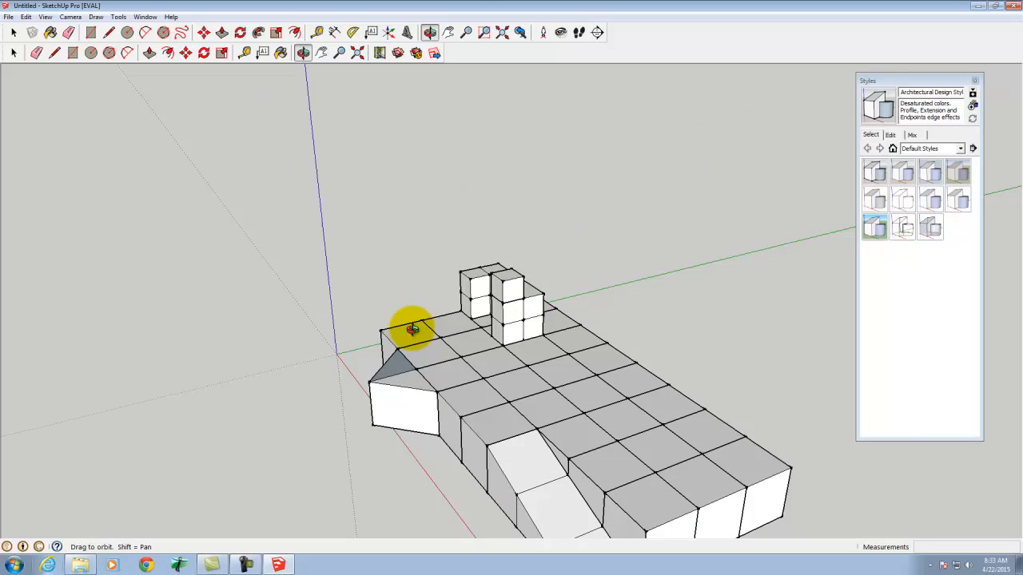
scroll(487, 293, "down", 3)
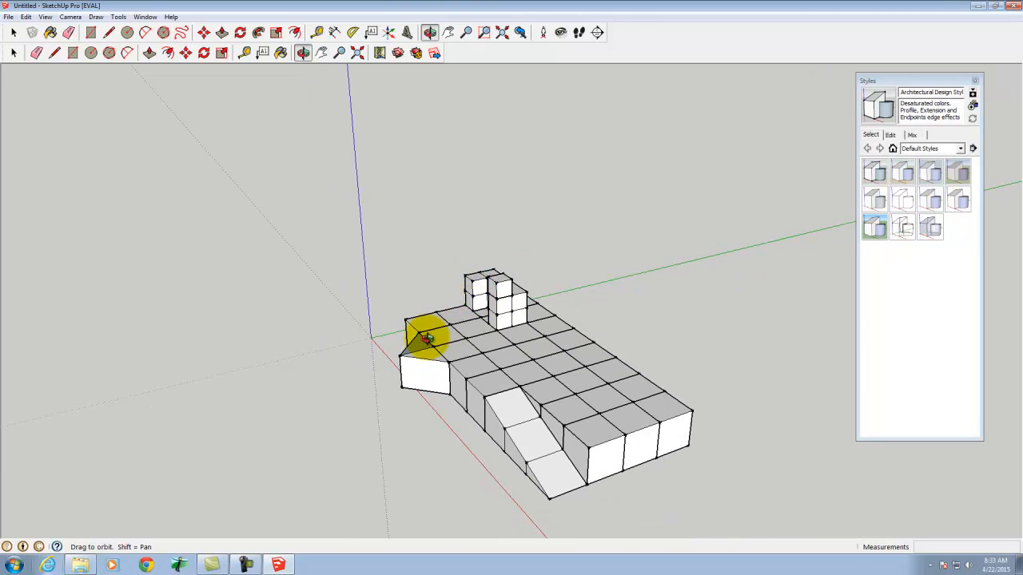
left_click_drag(354, 331, 610, 423)
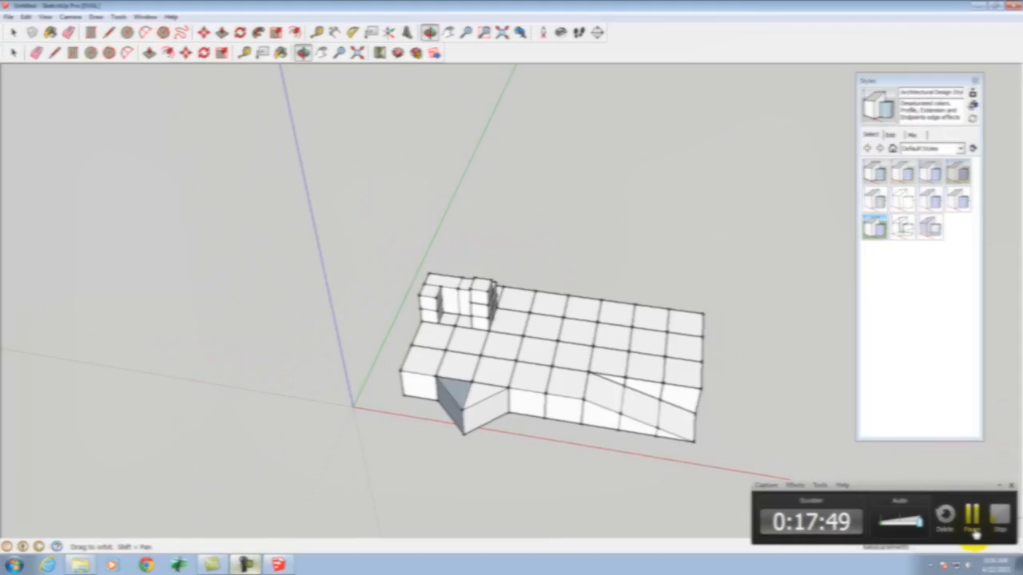
left_click(970, 515)
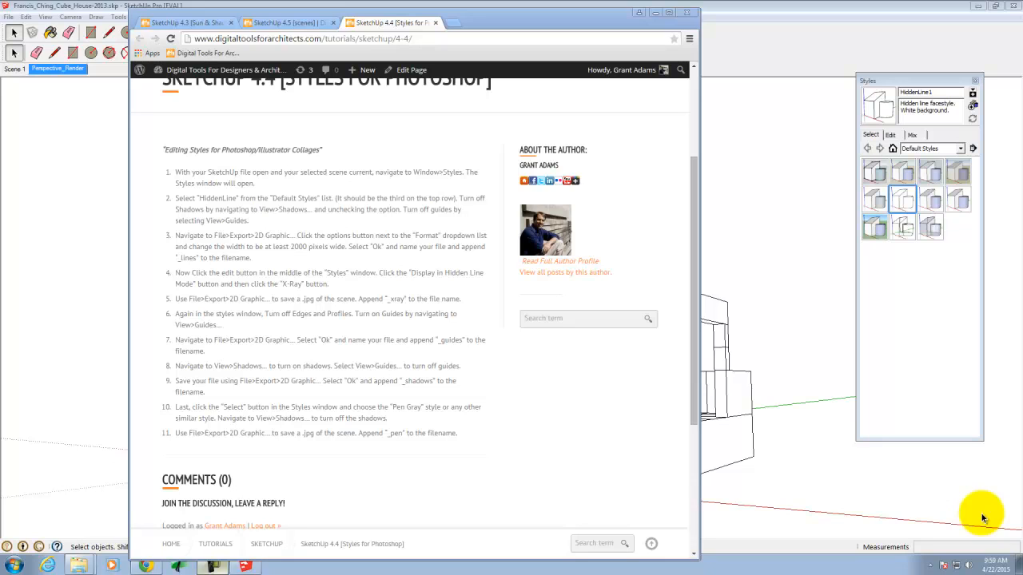
Examine the cube house model from several angles and review the Styles for Photoshop tutorial page, ending back in SketchUp.
left_click(653, 15)
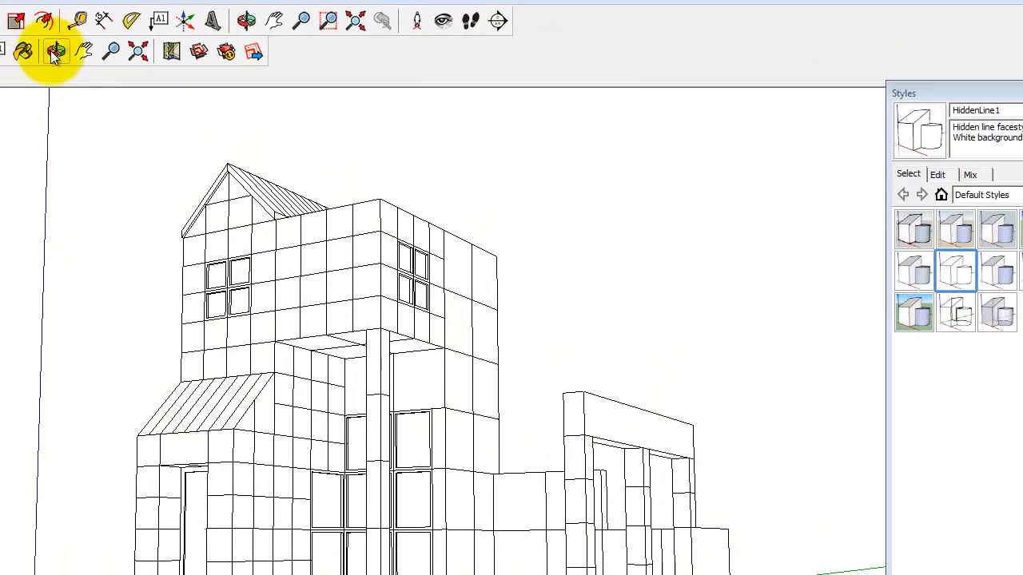
left_click(55, 53)
left_click_drag(452, 231, 427, 357)
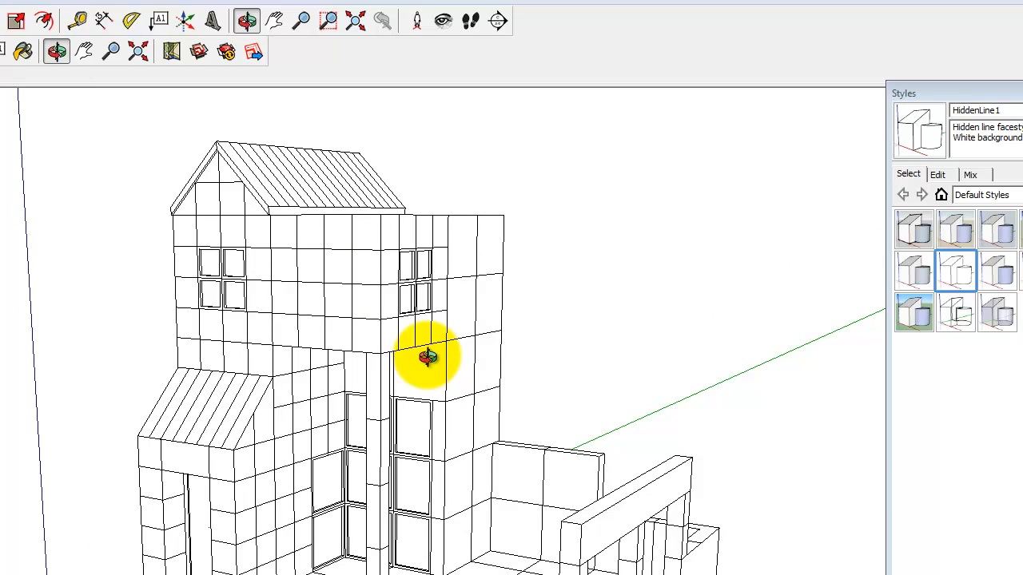
left_click_drag(392, 468, 369, 415)
left_click(146, 563)
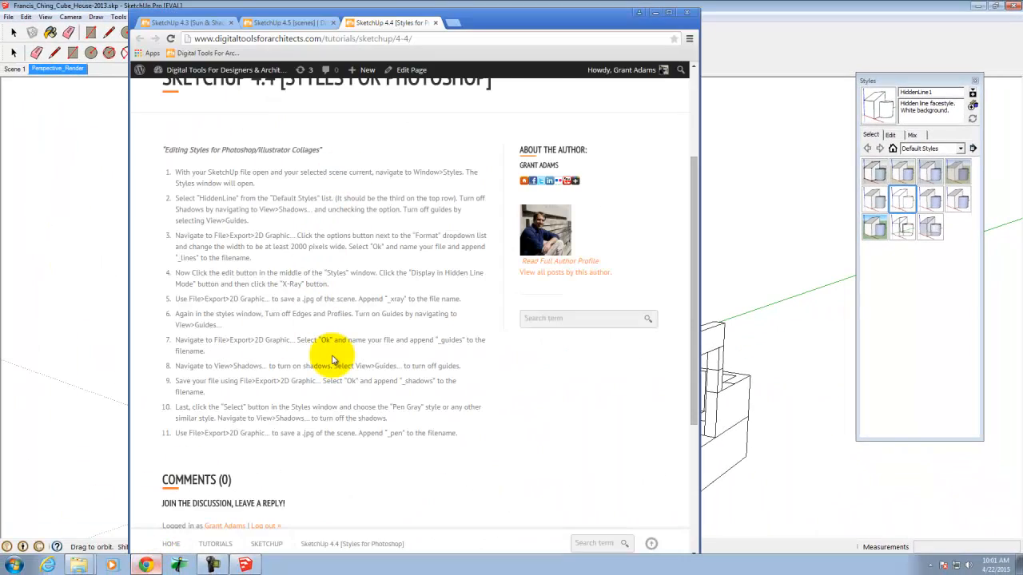
scroll(334, 359, "up", 2)
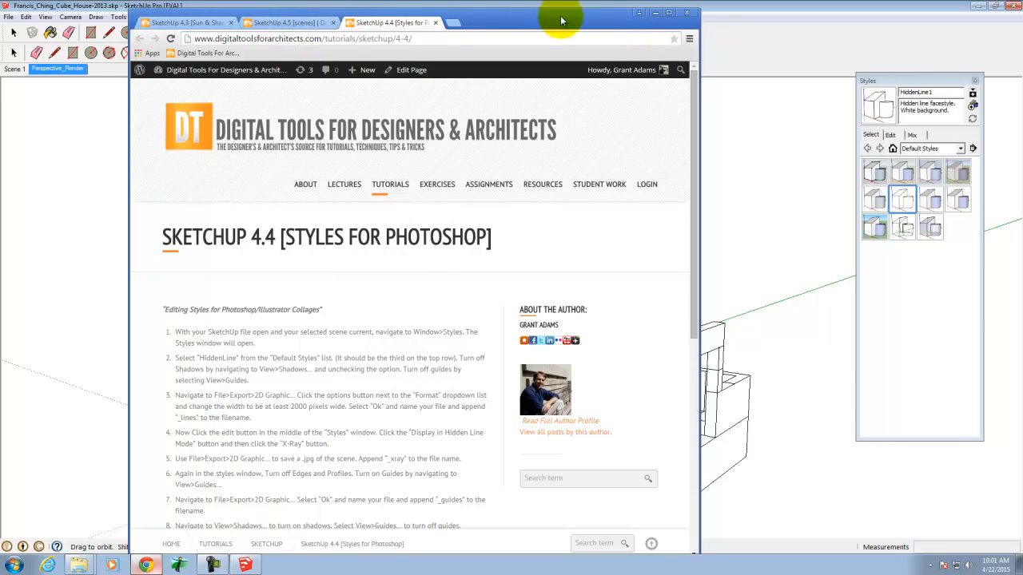
left_click(657, 12)
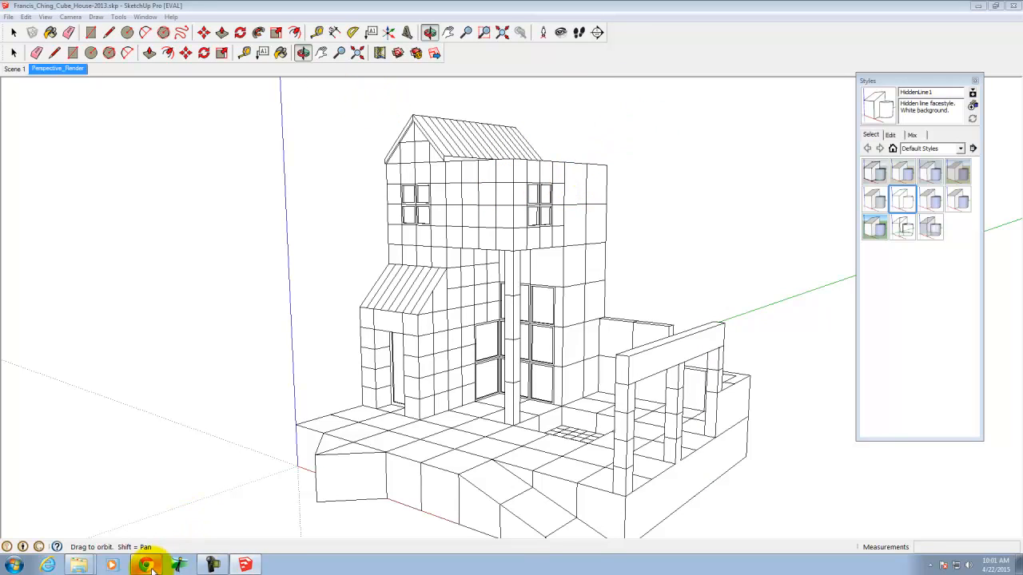
Open the shadow settings beside the cube house and turn on shadow display.
mouse_move(250, 568)
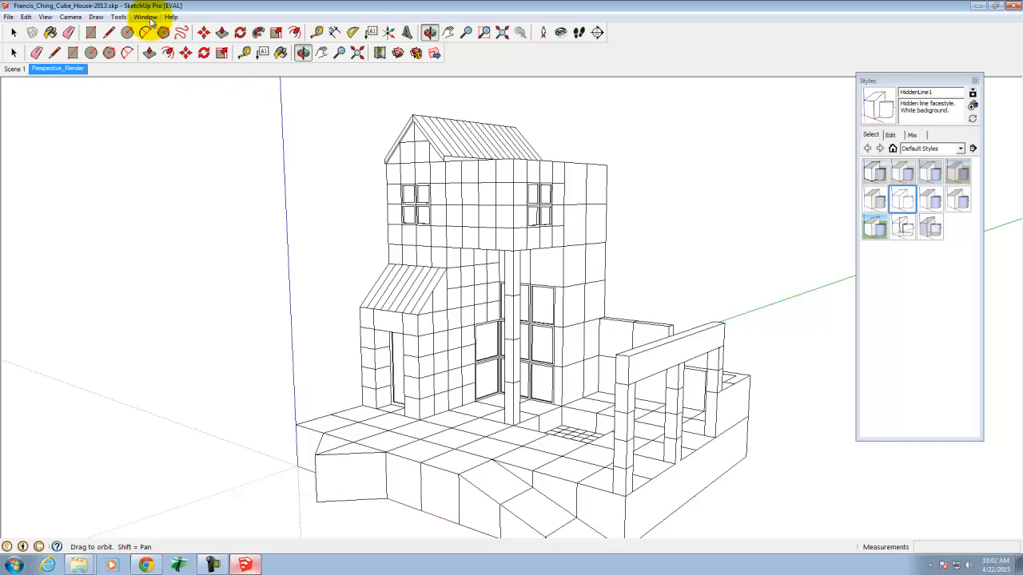
left_click(146, 17)
mouse_move(124, 21)
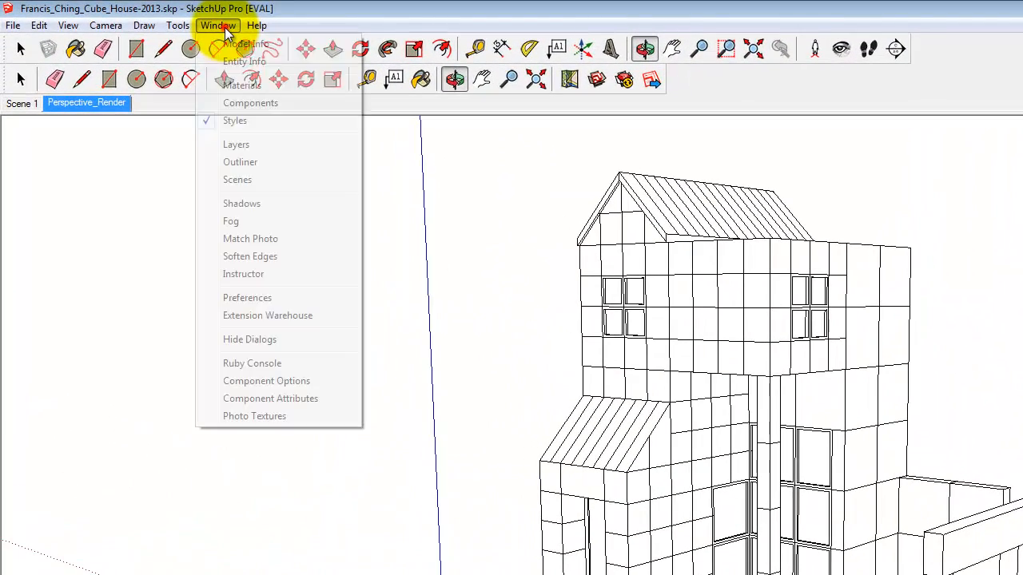
mouse_move(218, 25)
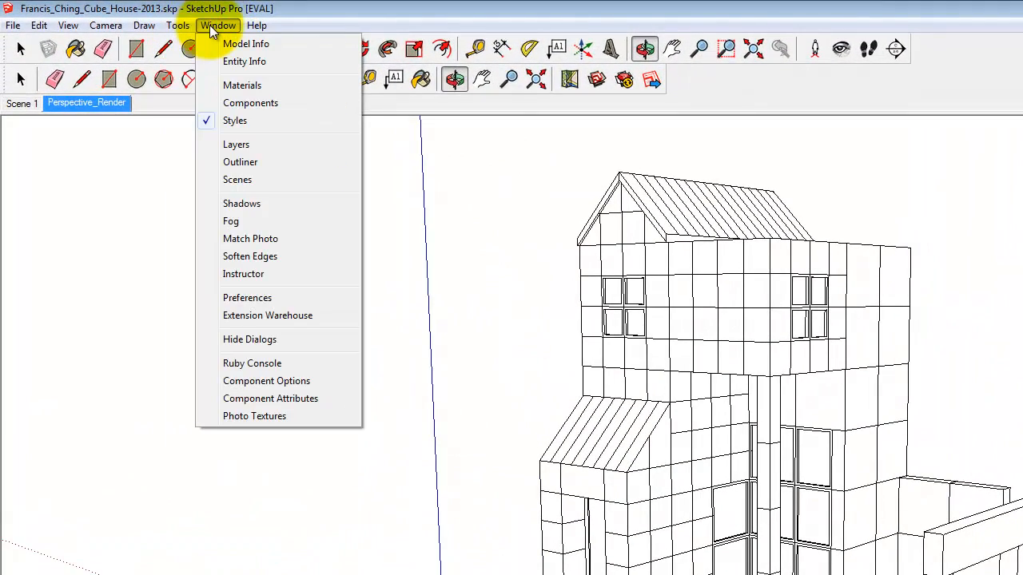
left_click(240, 200)
left_click_drag(219, 131, 265, 168)
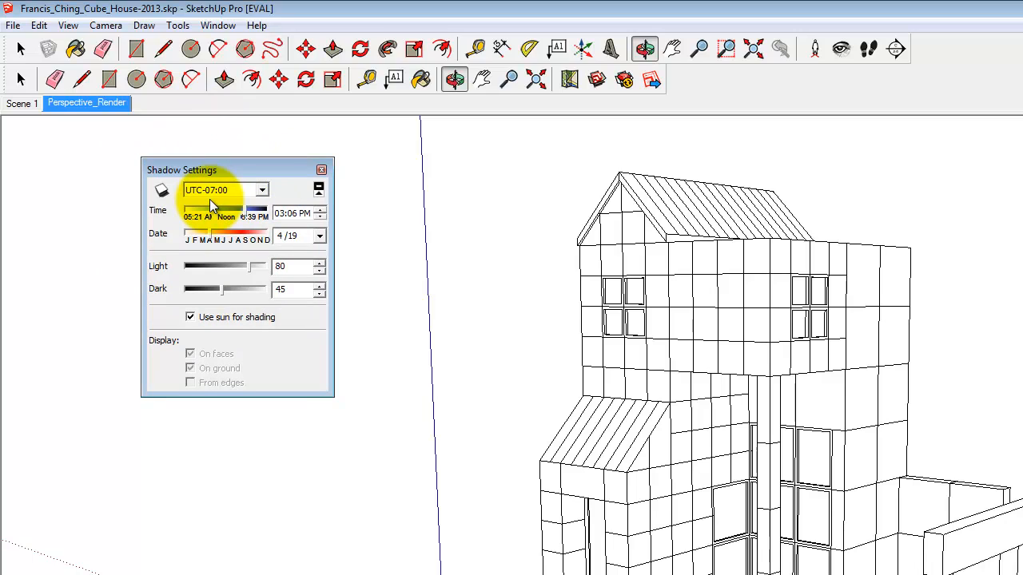
left_click(69, 28)
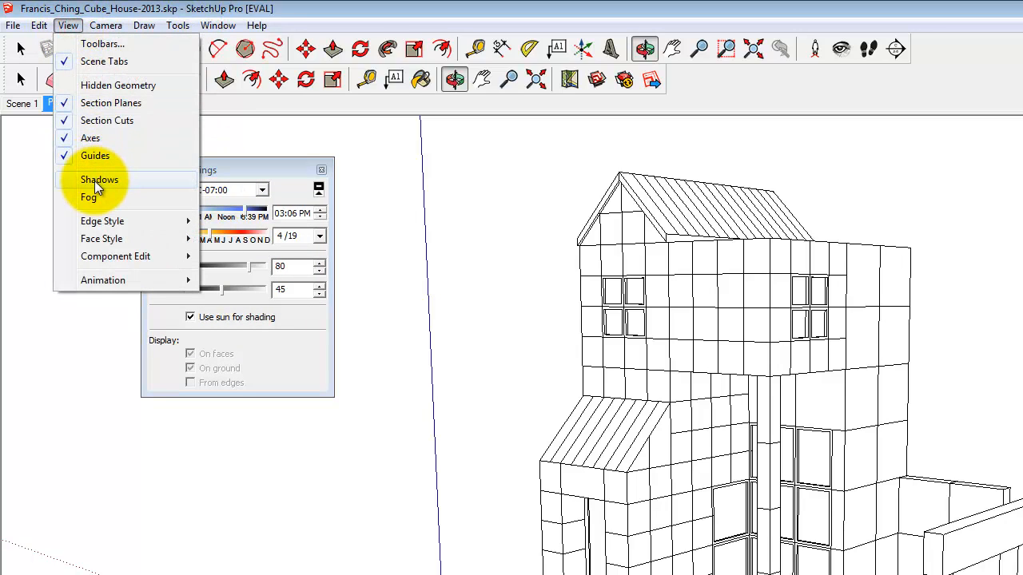
left_click(96, 182)
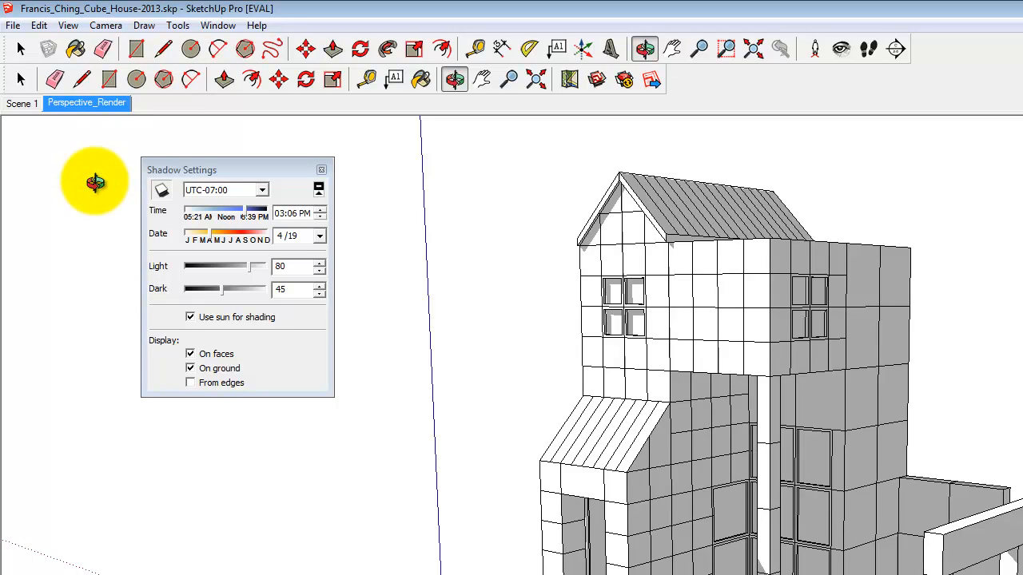
Set the sun position to 08:31 AM on 5/4 and close the shadow settings.
left_click_drag(227, 168, 251, 182)
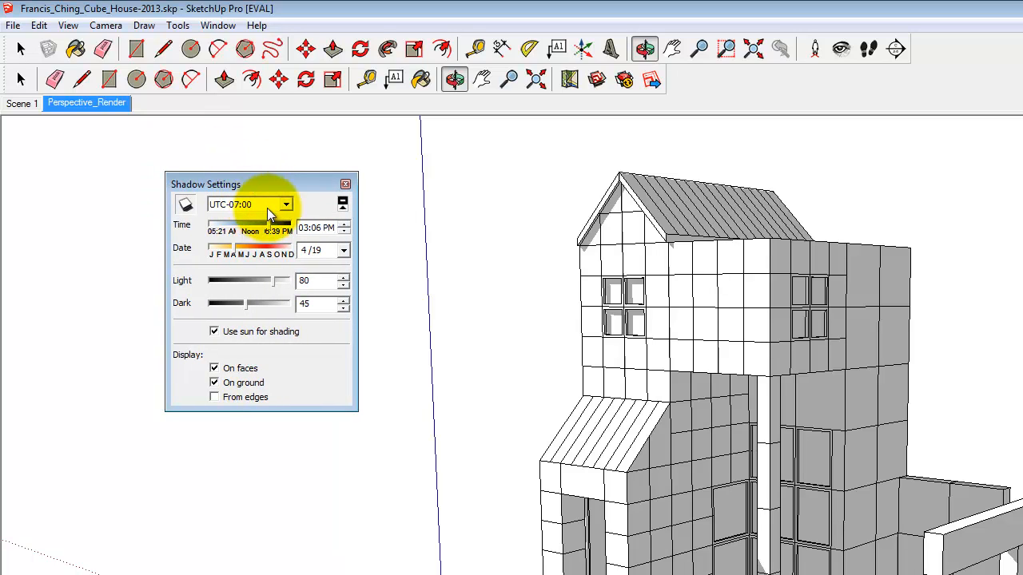
mouse_move(272, 229)
left_mouse_down()
mouse_move(218, 231)
mouse_move(268, 215)
mouse_move(229, 222)
mouse_move(235, 251)
mouse_move(218, 252)
mouse_move(275, 252)
mouse_move(221, 254)
mouse_move(238, 251)
left_mouse_up()
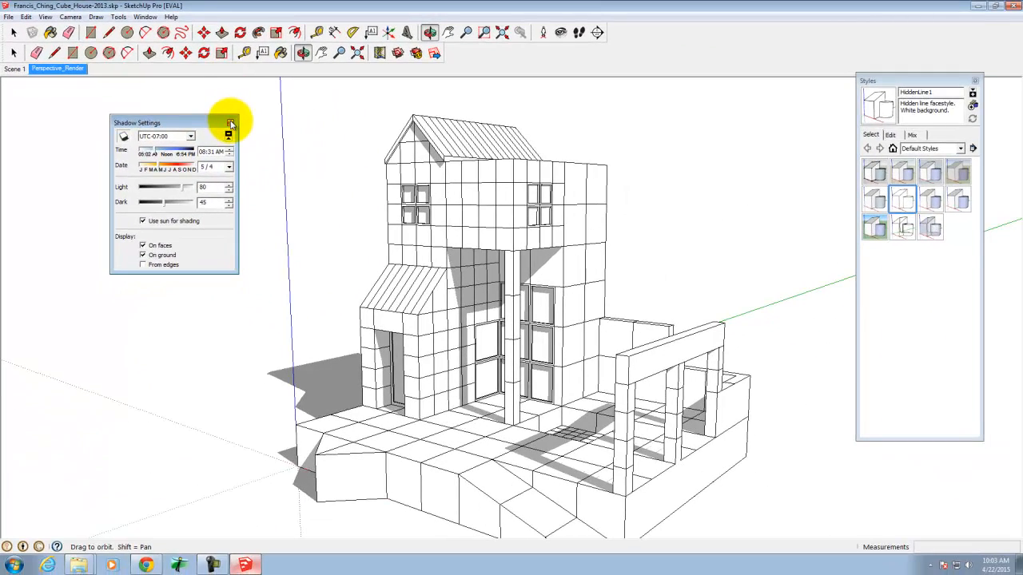
left_click(230, 123)
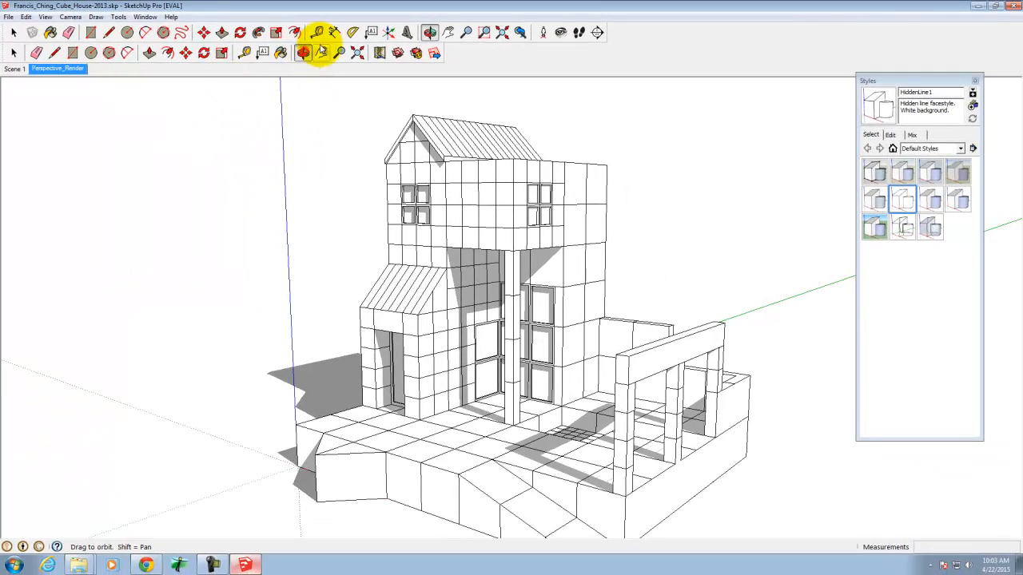
left_click_drag(566, 309, 512, 300)
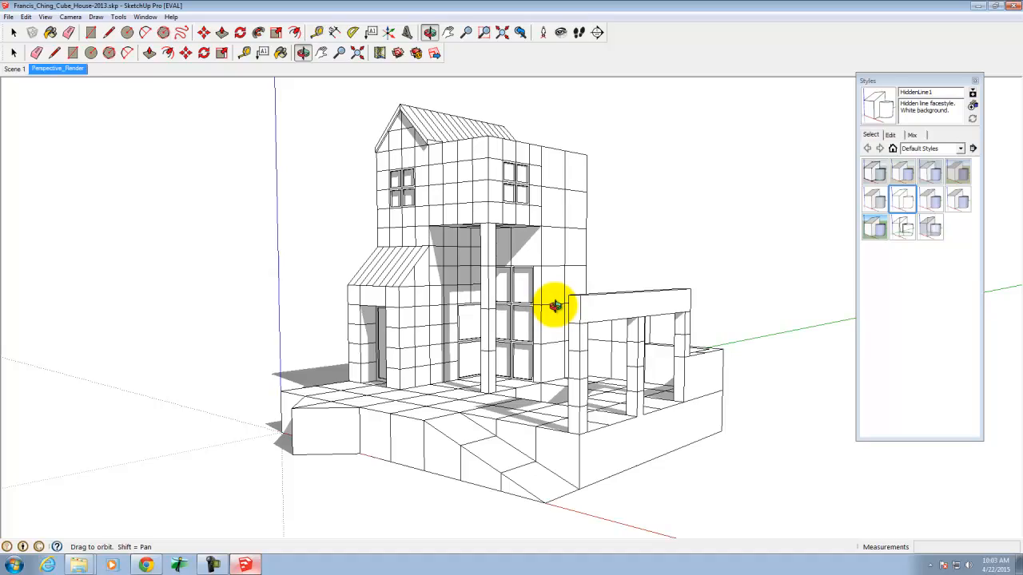
Adjust the perspective of the cube house, open the scene manager in an enlarged window beside it, and add a new scene.
left_click_drag(555, 306, 498, 206)
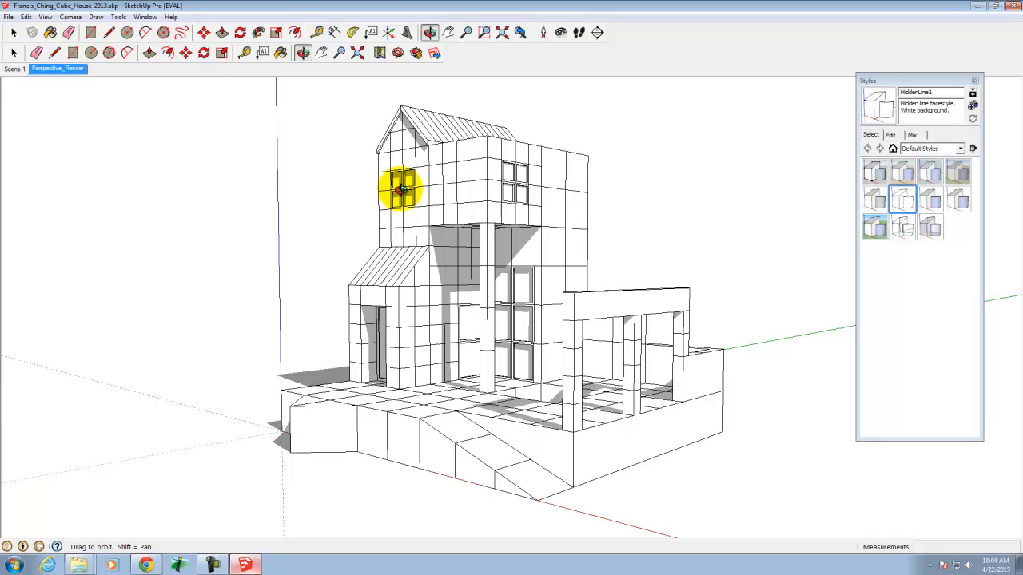
left_click(145, 17)
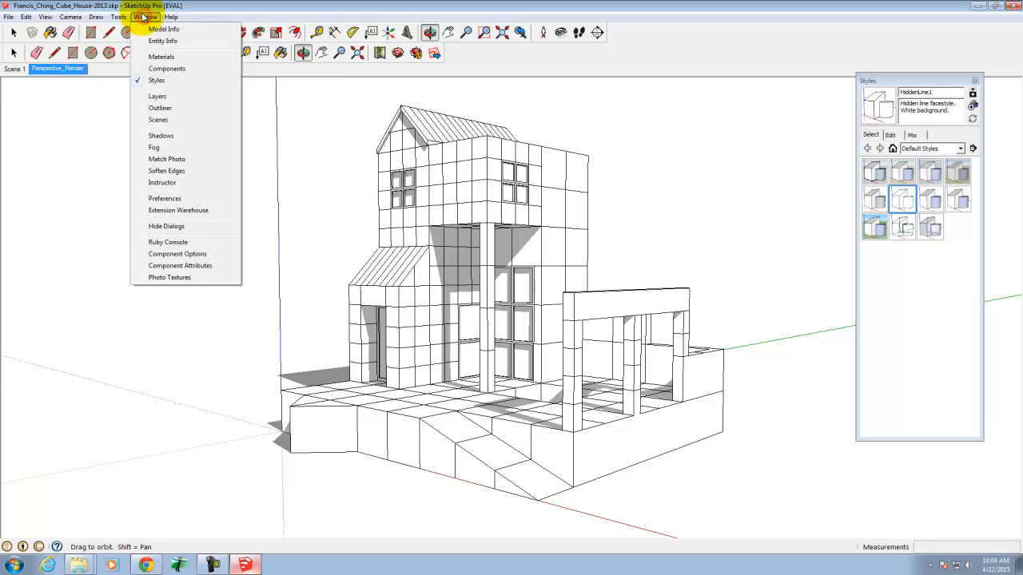
left_click(159, 119)
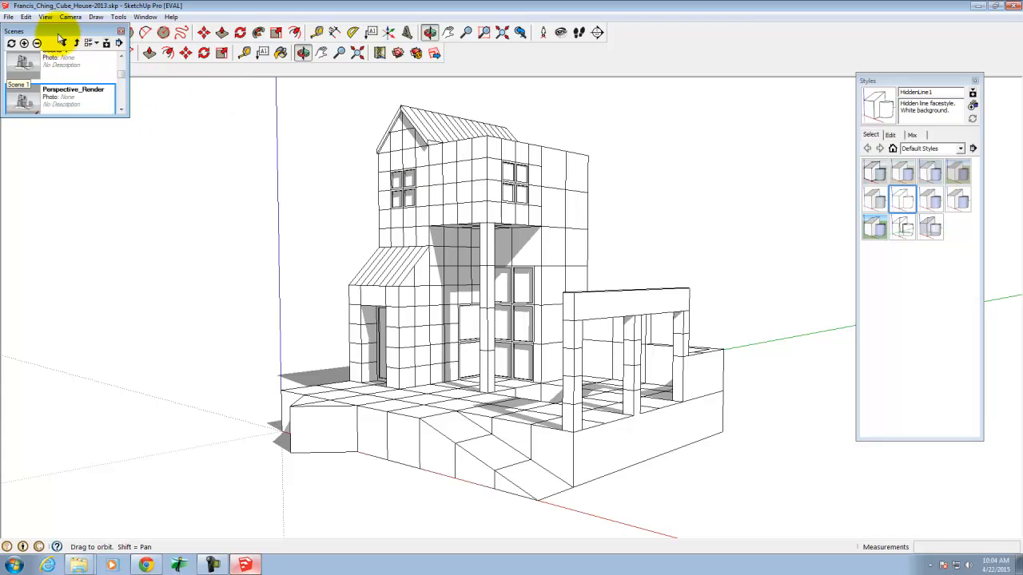
left_click_drag(76, 40, 152, 111)
left_click_drag(146, 200, 141, 330)
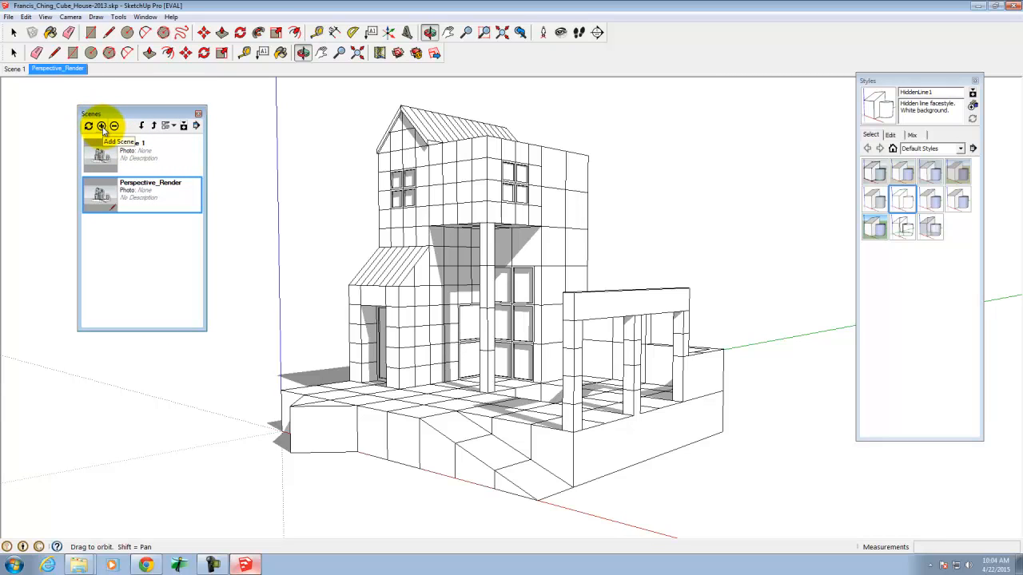
left_click(102, 126)
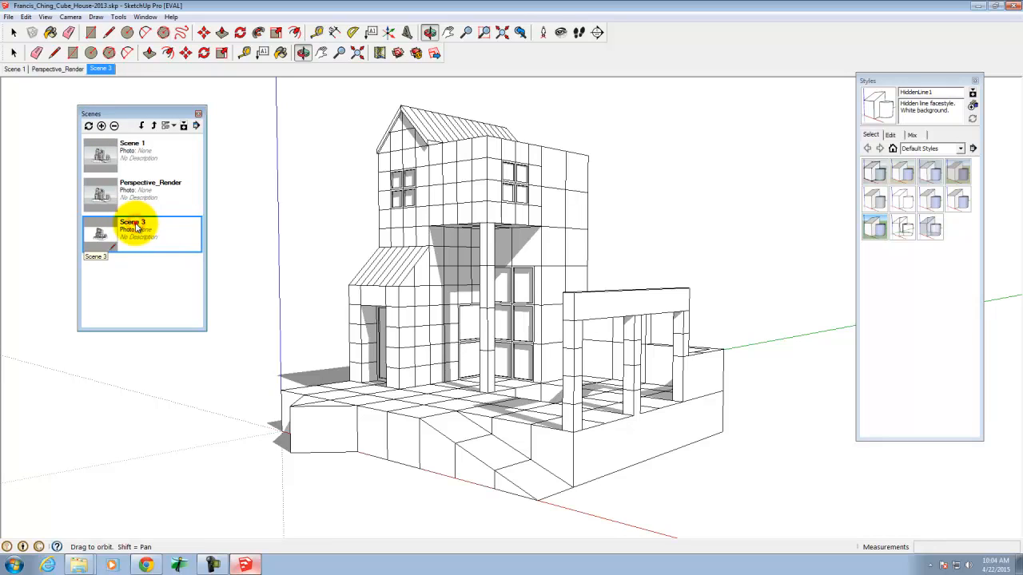
Try to rename the newly added third scene as S2015-export in its scene details.
left_click(139, 226)
left_click(197, 127)
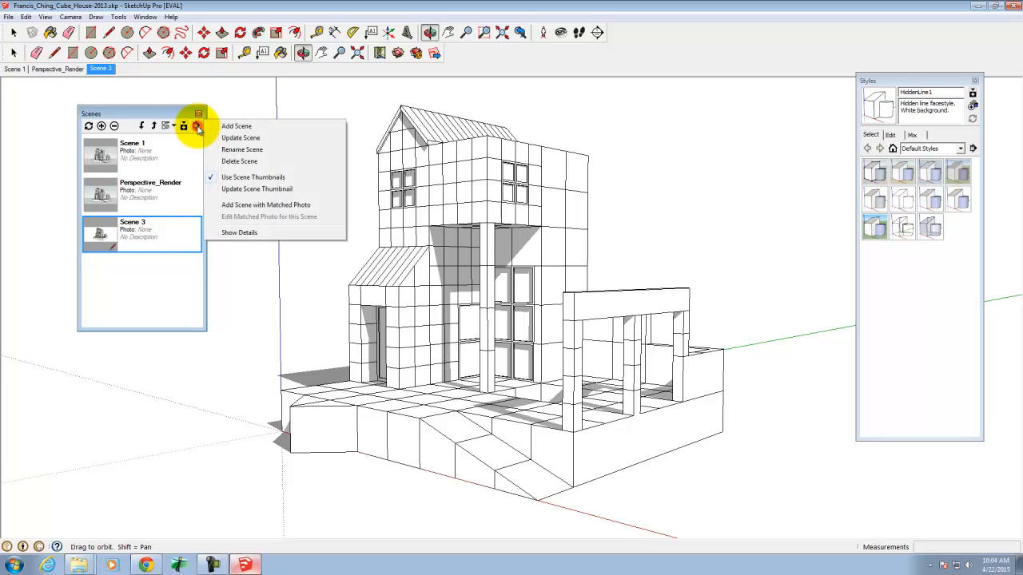
left_click(140, 226)
right_click(140, 226)
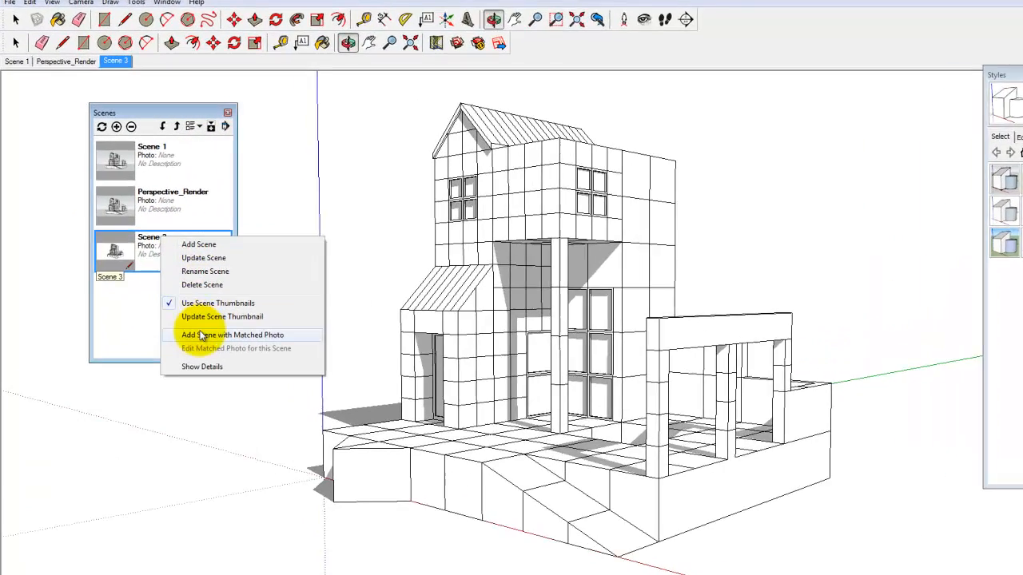
left_click(218, 271)
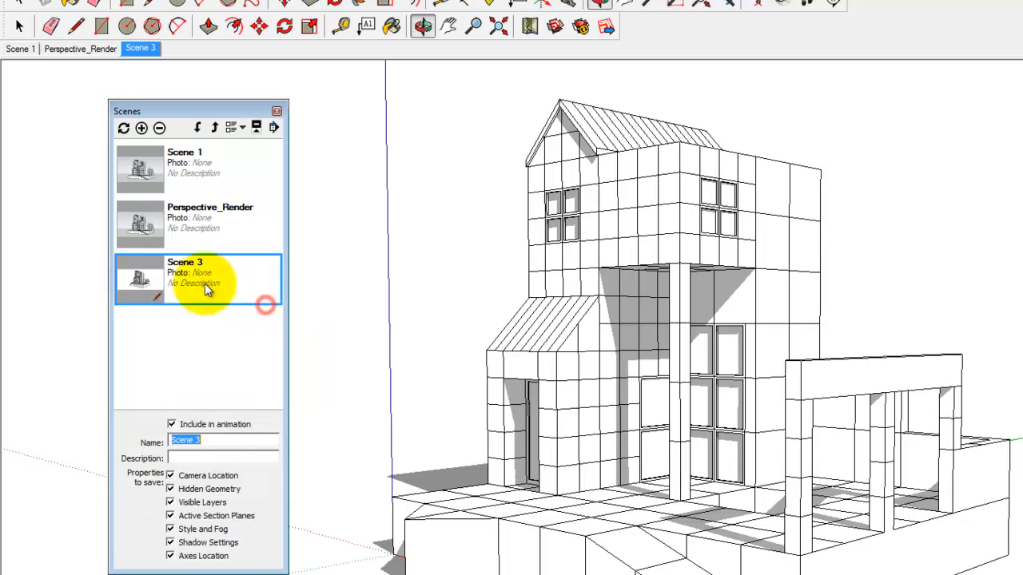
left_click(214, 441)
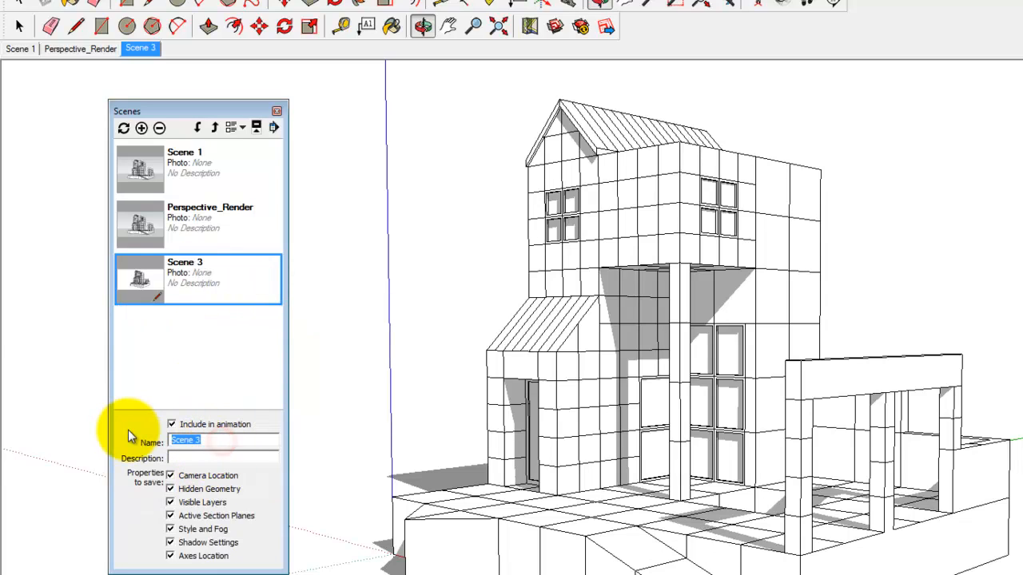
key("BackSpace")
key("BackSpace")
key("BackSpace")
key("BackSpace")
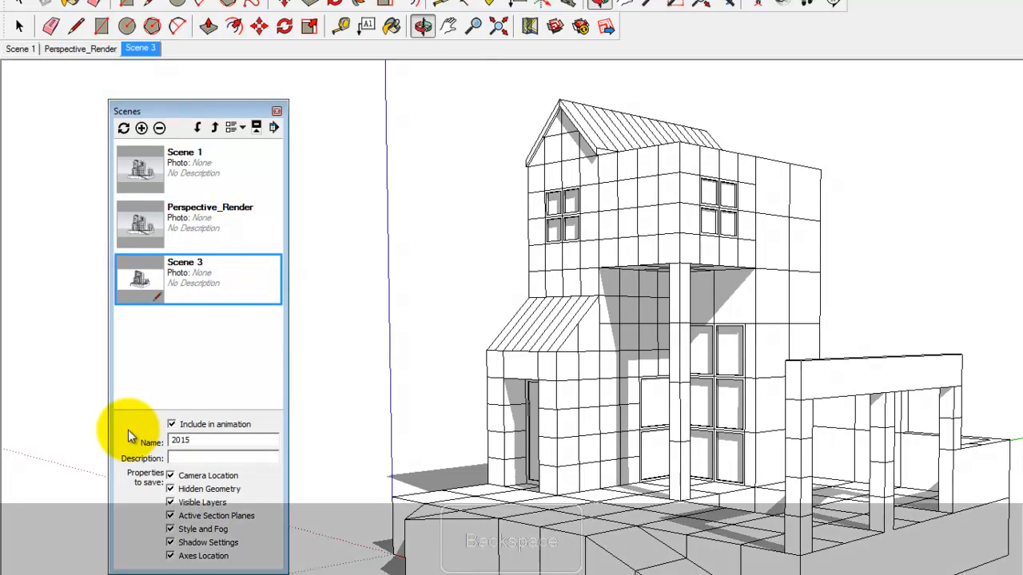
type("S")
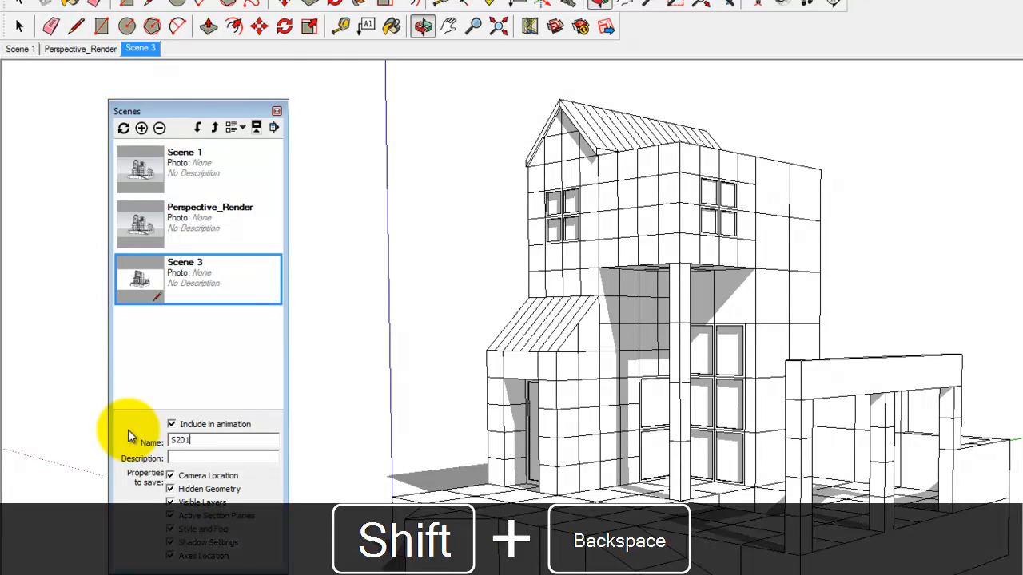
type("ort")
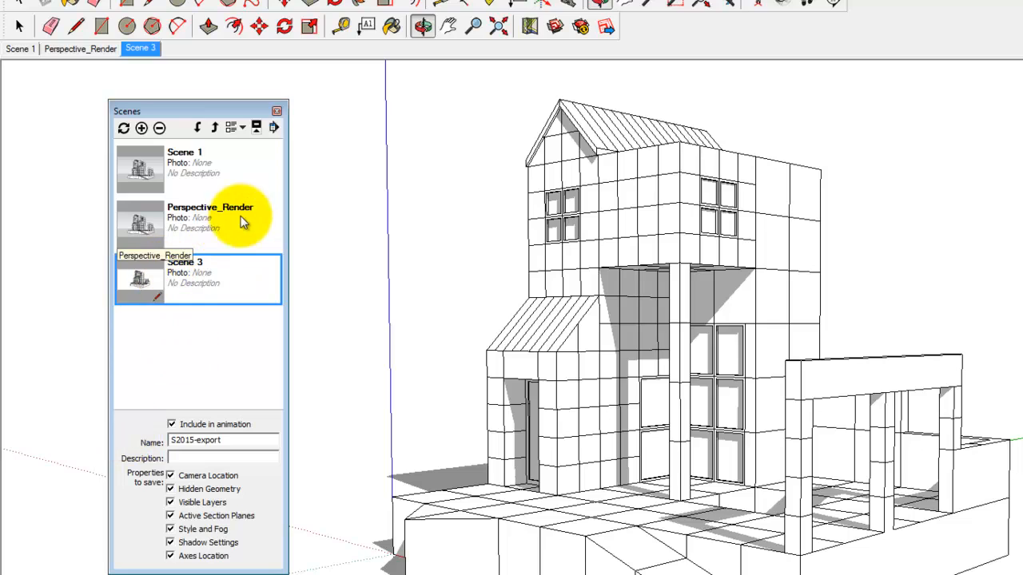
left_click(220, 352)
left_click(257, 277)
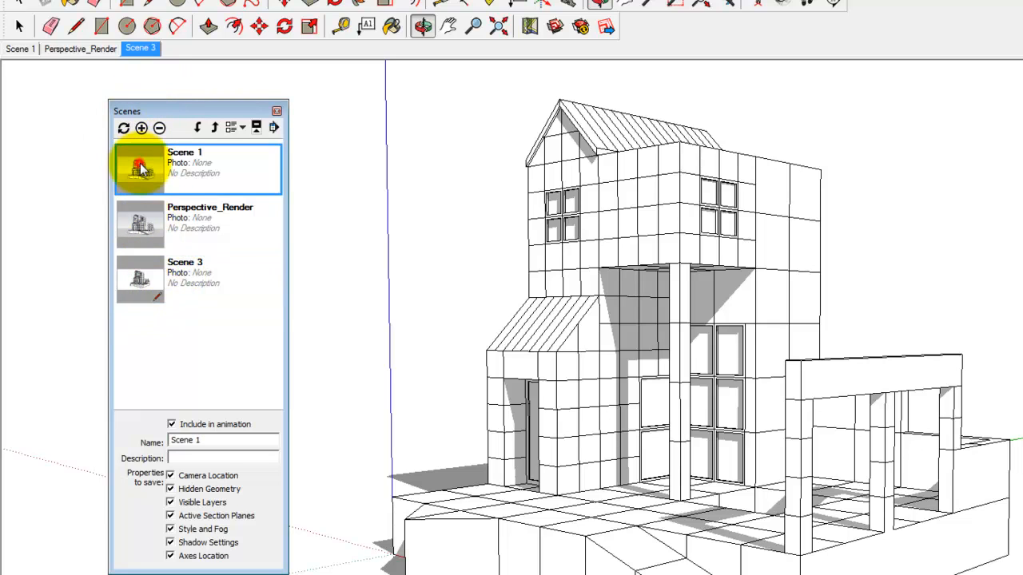
Compare the saved views by switching to Scene 1 and back to Scene 3.
double_click(142, 168)
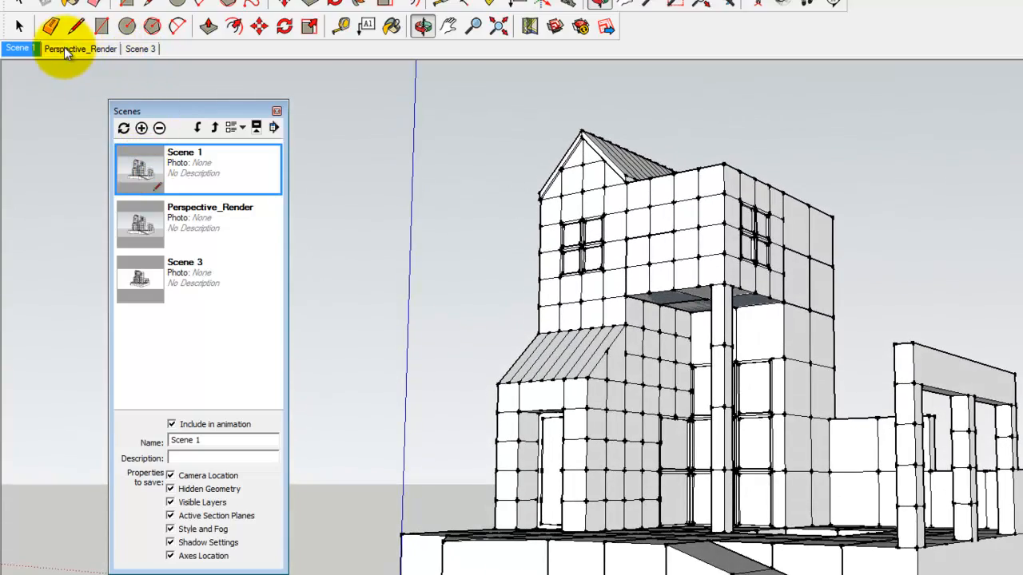
left_click(140, 49)
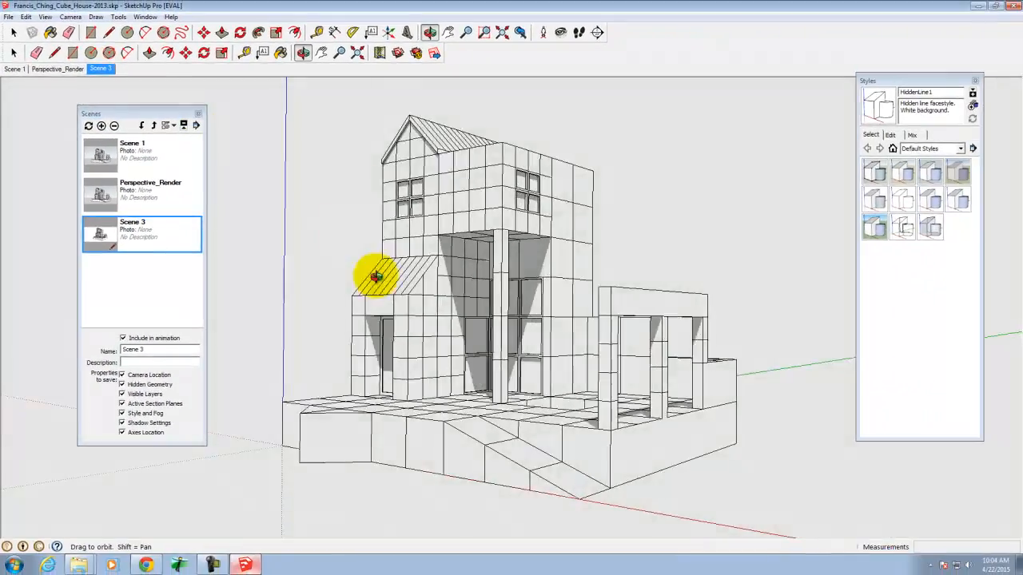
Orbit around the cube house to view its front corner from slightly above, and close the Scenes window.
left_click_drag(375, 276, 359, 389)
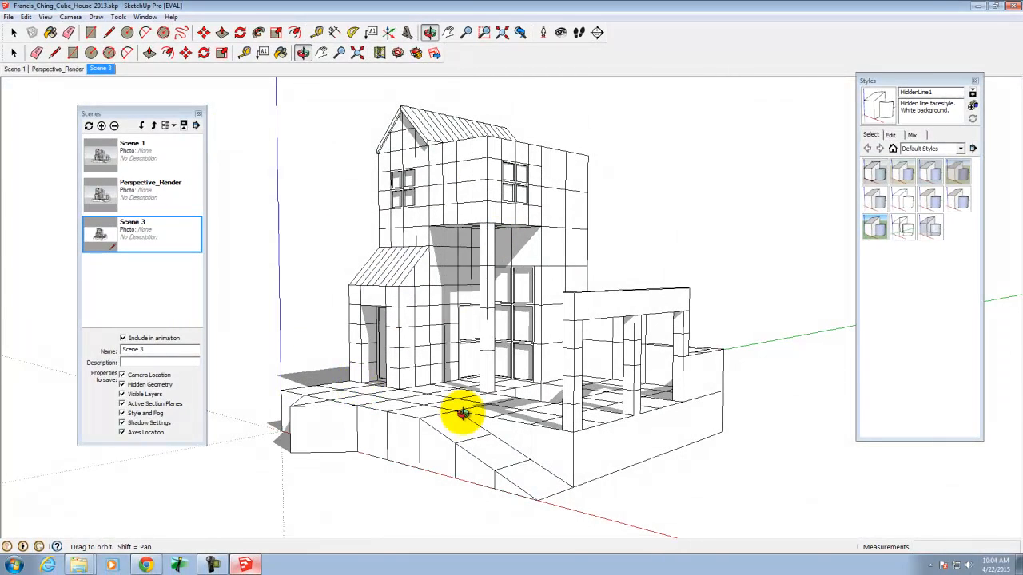
left_click(200, 113)
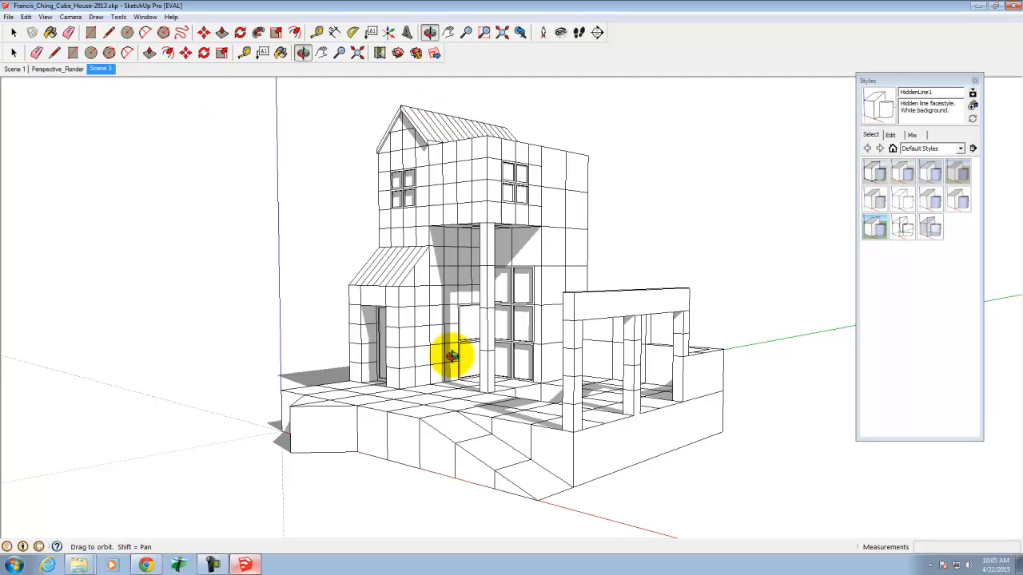
Switch to Chrome and read the SketchUp 4.4 [Styles for Photoshop] instructions on editing and exporting styles.
left_click(147, 564)
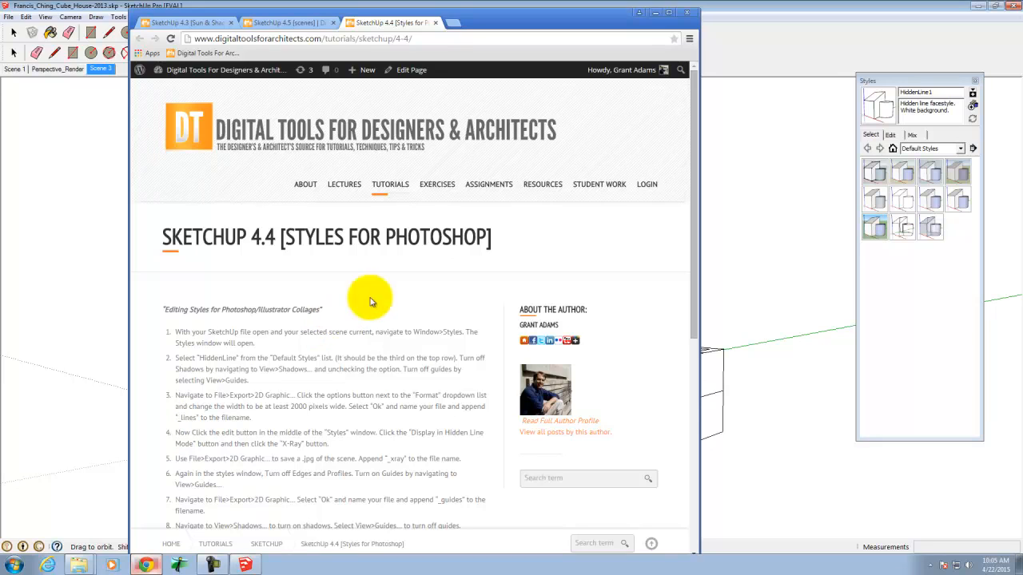
scroll(352, 240, "down", 3)
scroll(373, 224, "up", 1)
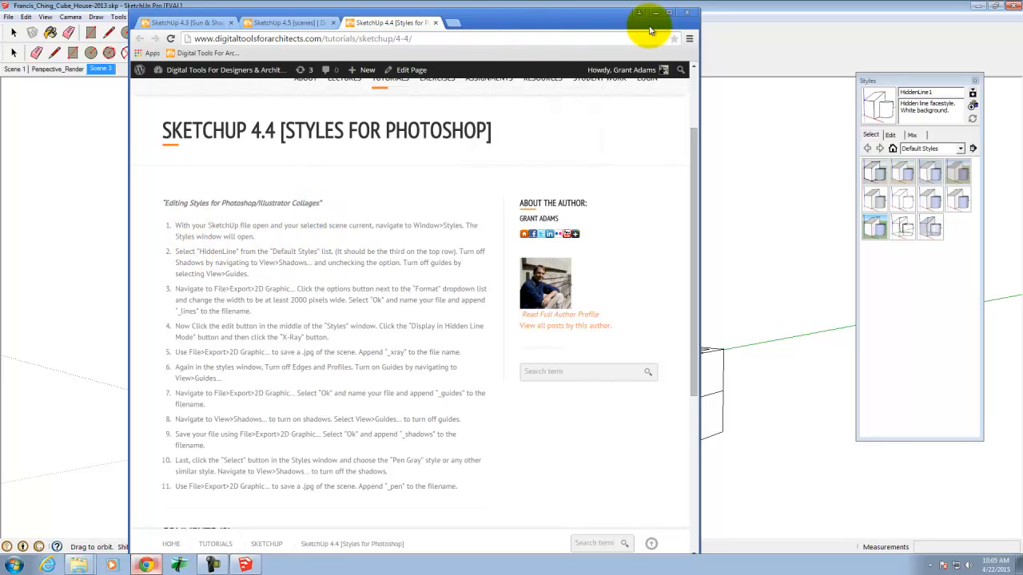
Return to SketchUp and apply the HiddenLine style from the Default Styles collection to the model.
left_click(932, 73)
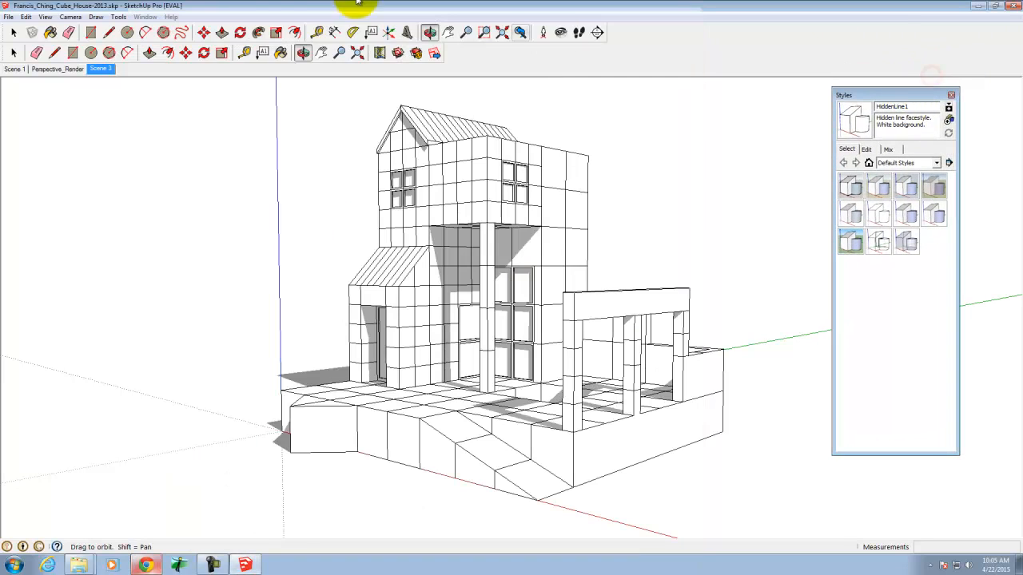
left_click(146, 17)
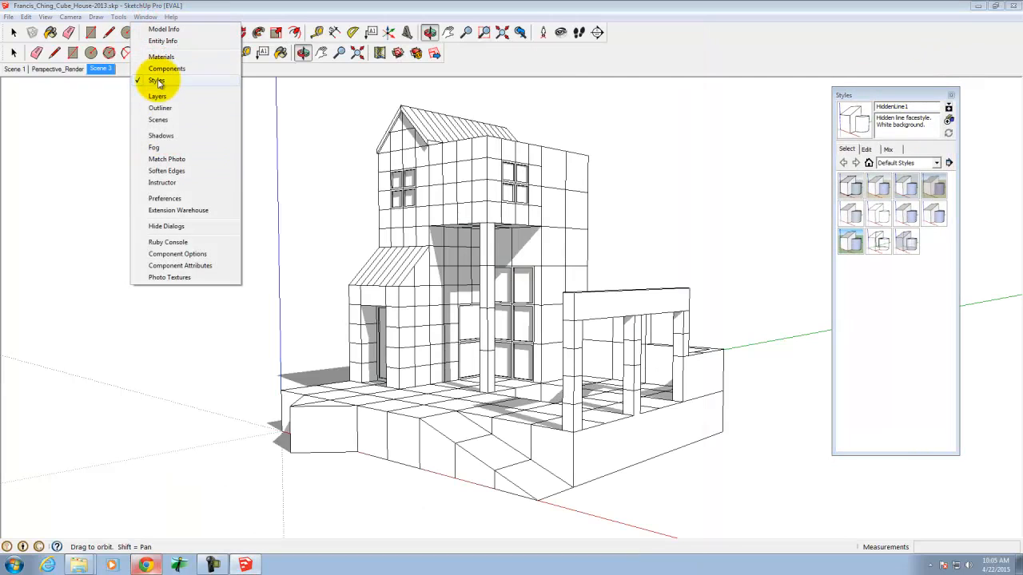
left_click(676, 32)
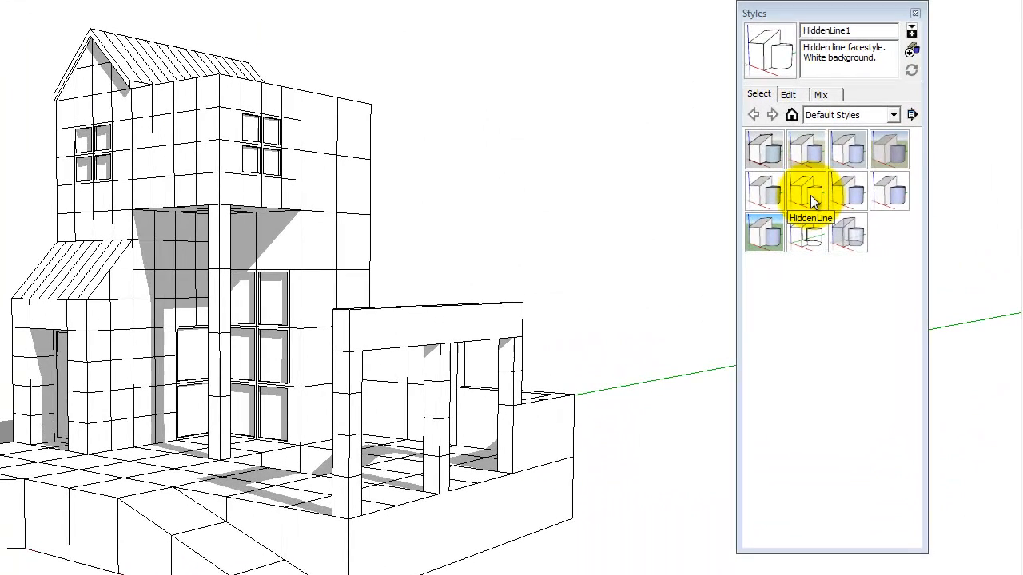
left_click(881, 216)
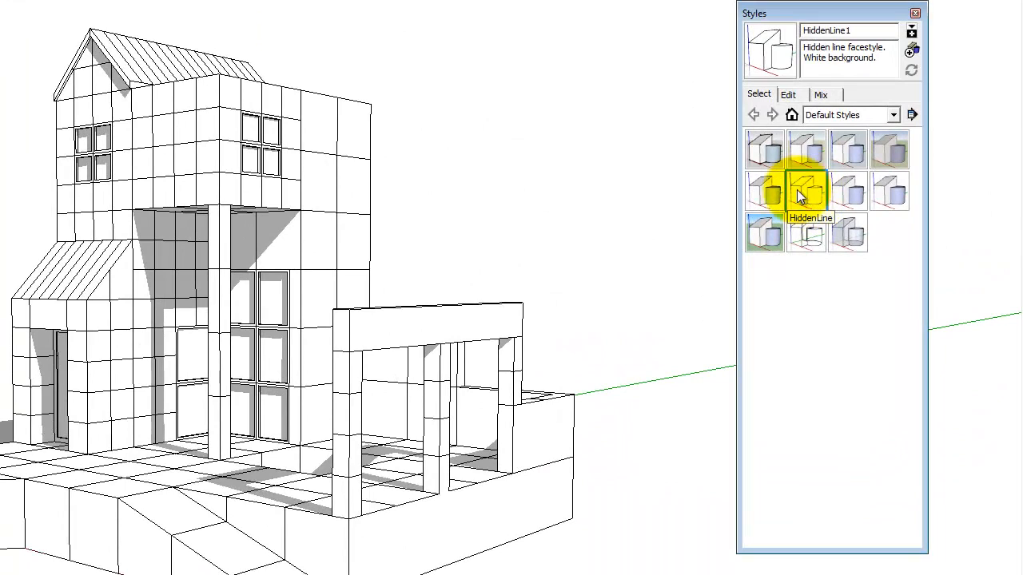
left_click(809, 152)
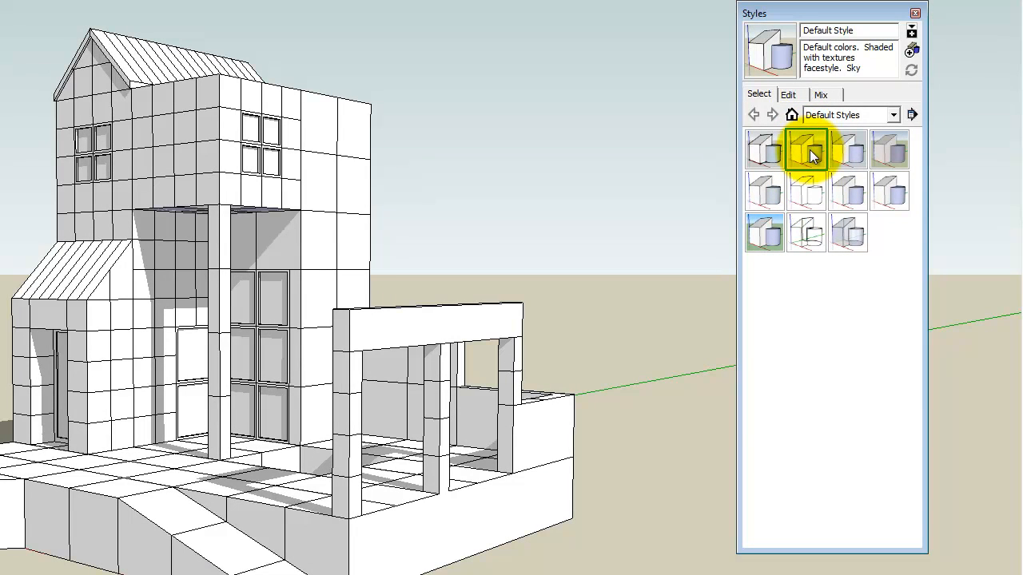
left_click(812, 199)
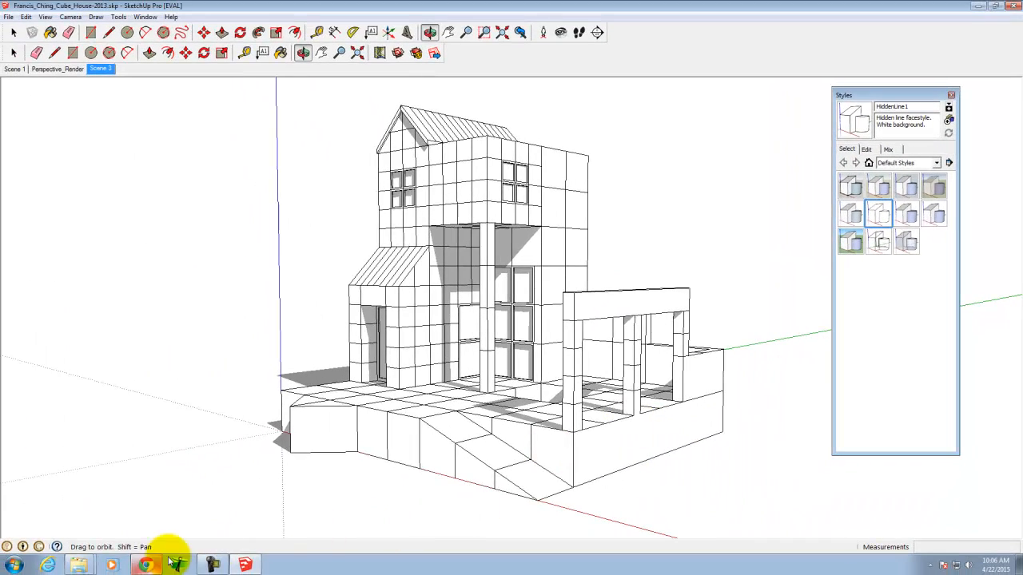
Recheck the tutorial instructions in Chrome and turn off shadows and axes in the SketchUp view.
left_click(148, 565)
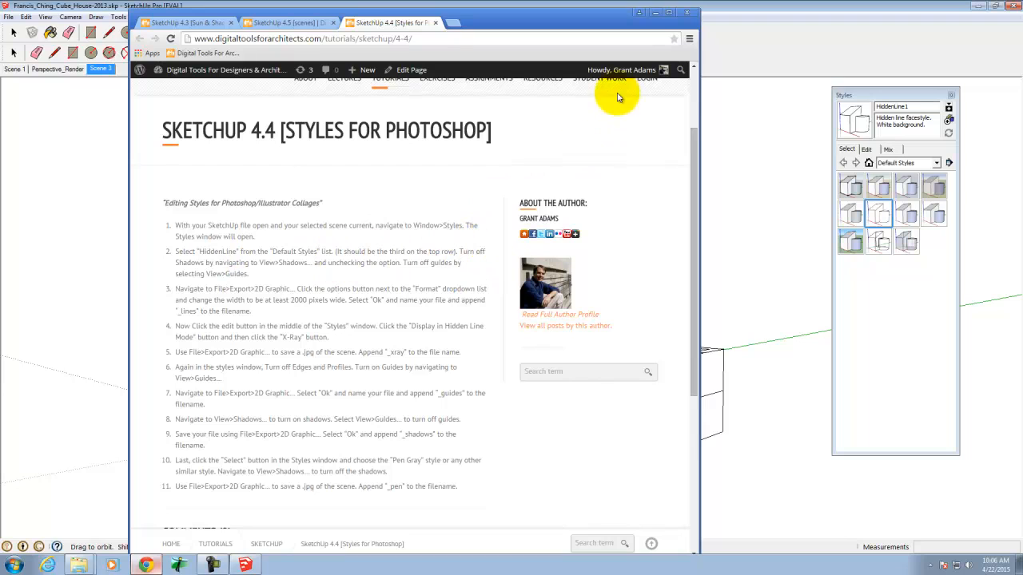
left_click(655, 13)
left_click(45, 16)
left_click(60, 122)
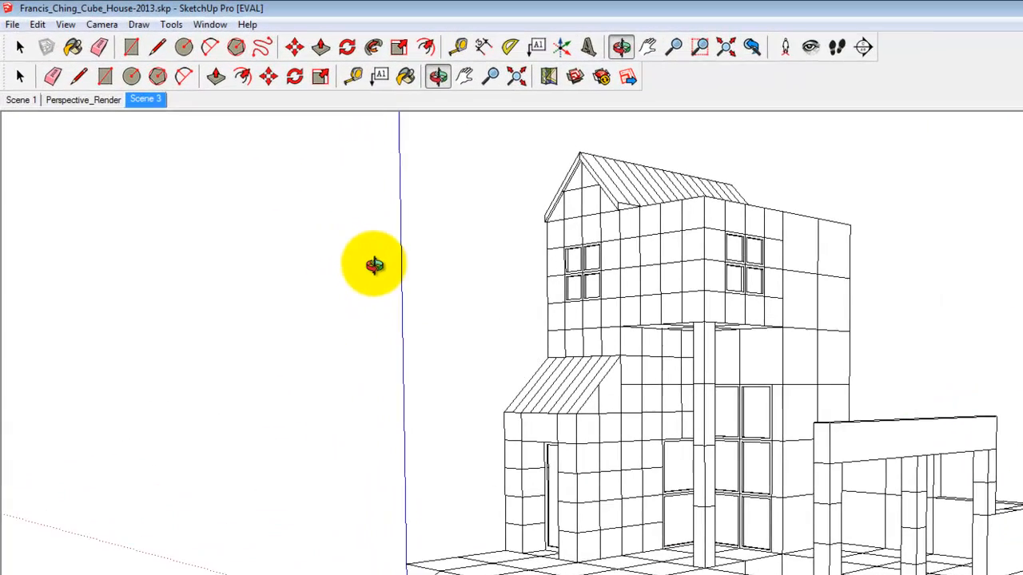
left_click(65, 24)
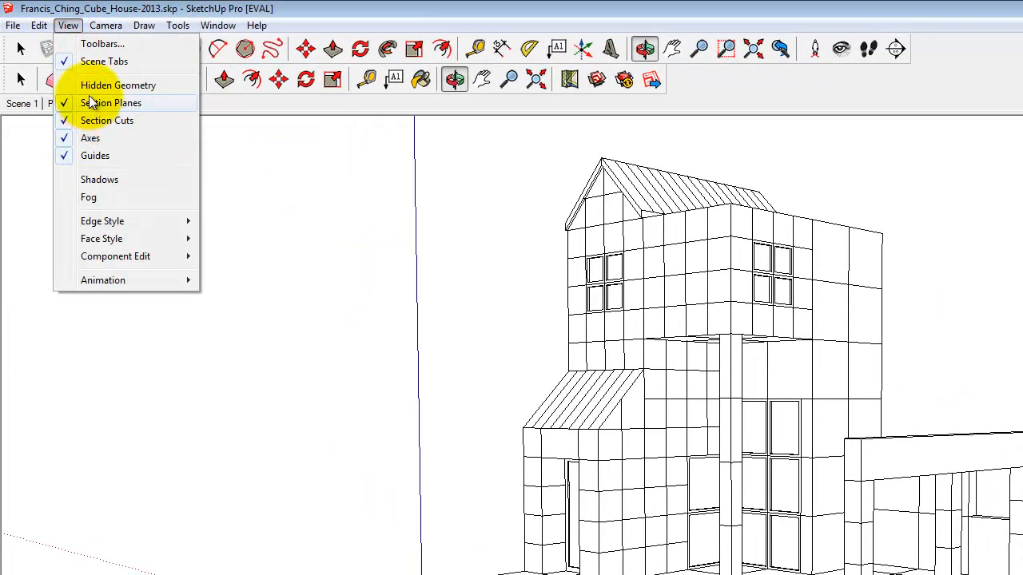
left_click(88, 138)
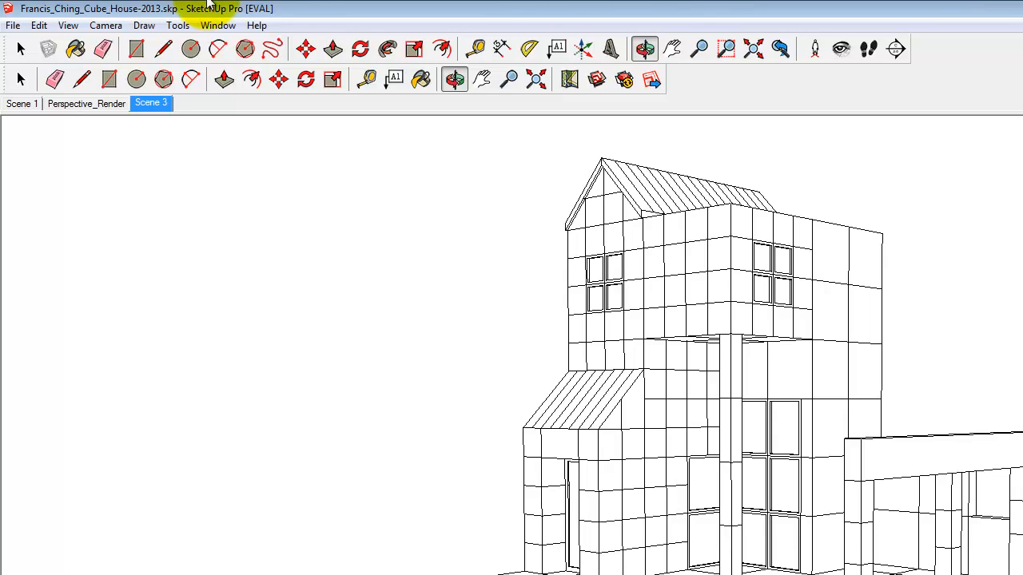
Start a 2D graphic export and browse on Kingfisher (E:) to Dropbox, DVC, A135, A135 Exercises, Ex124.
left_click(15, 28)
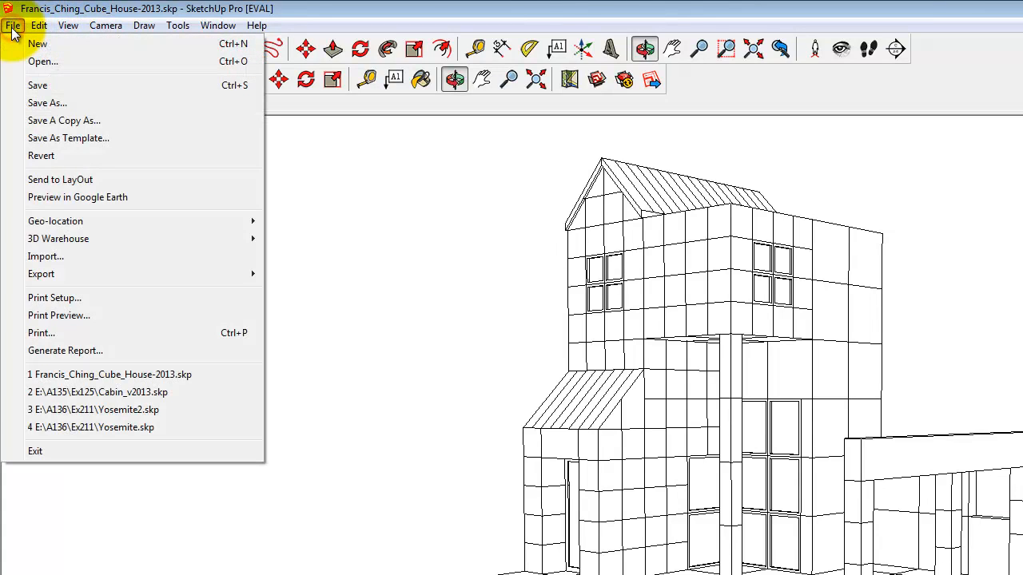
mouse_move(11, 272)
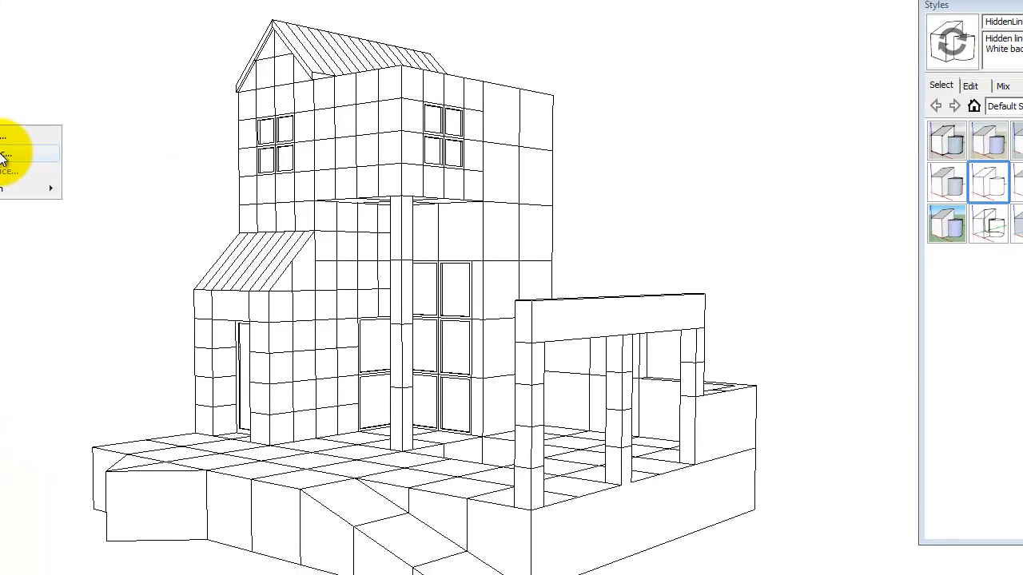
left_click(330, 292)
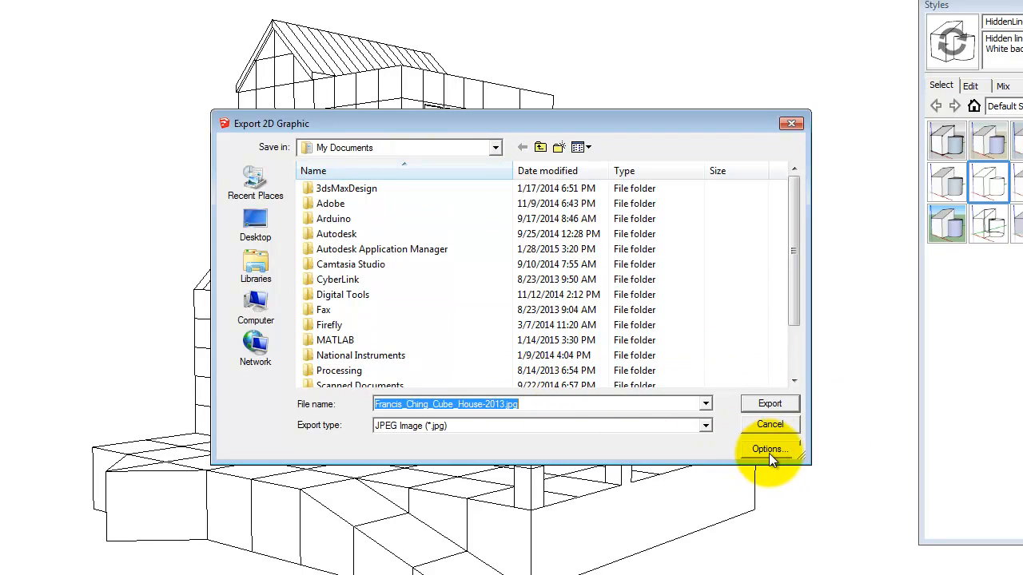
left_click(361, 149)
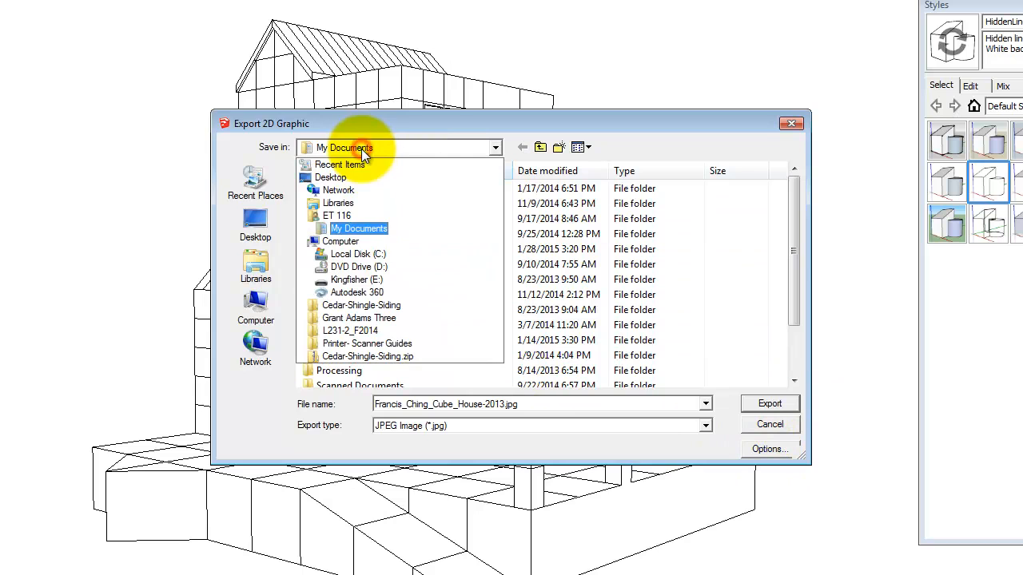
left_click(357, 279)
left_click(334, 251)
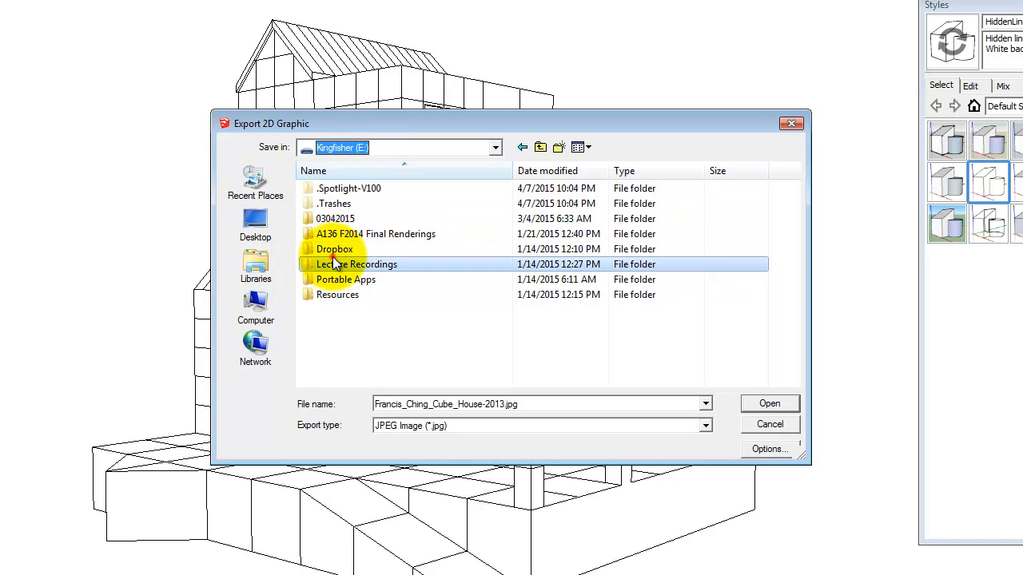
double_click(336, 252)
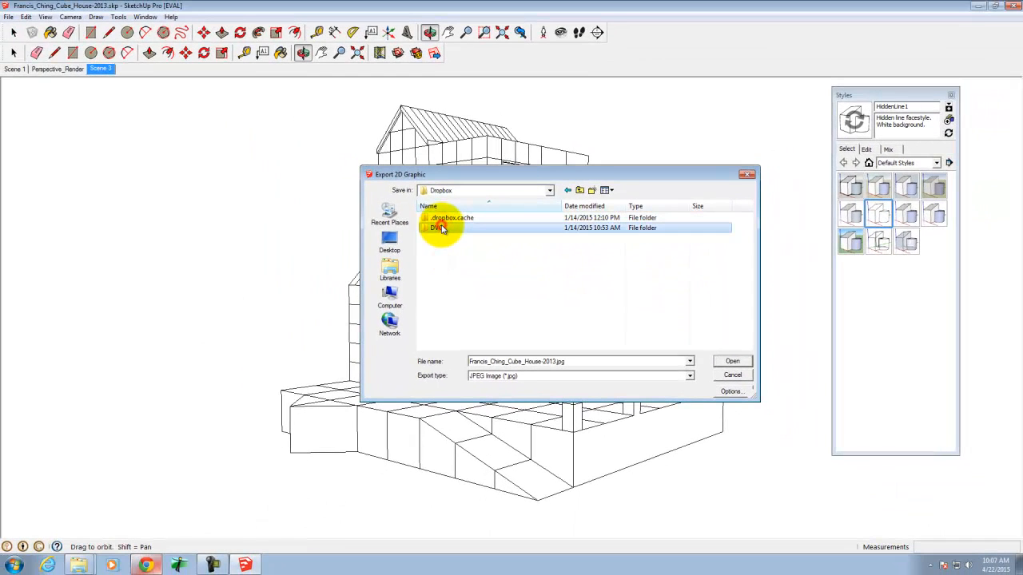
double_click(436, 229)
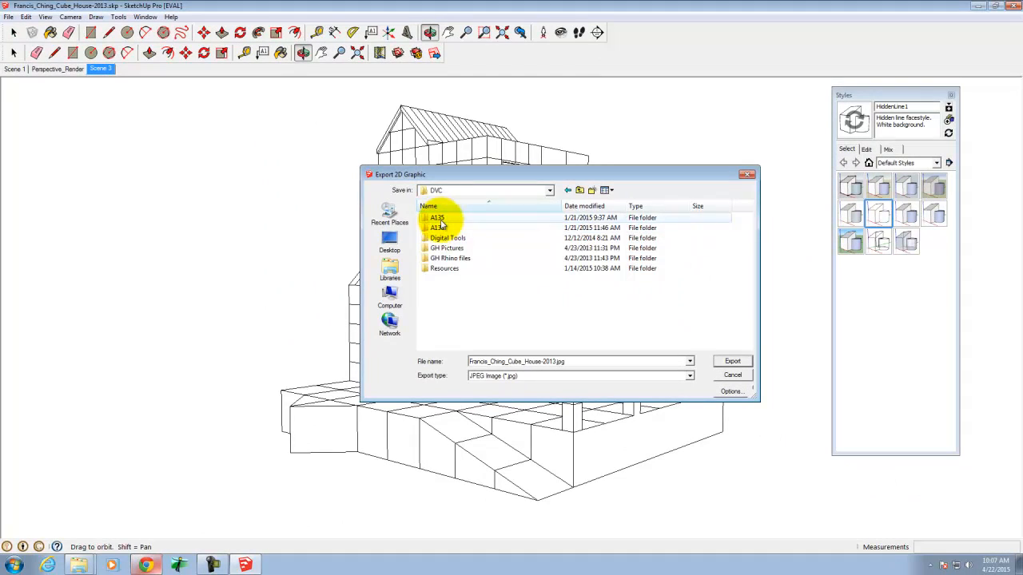
double_click(445, 218)
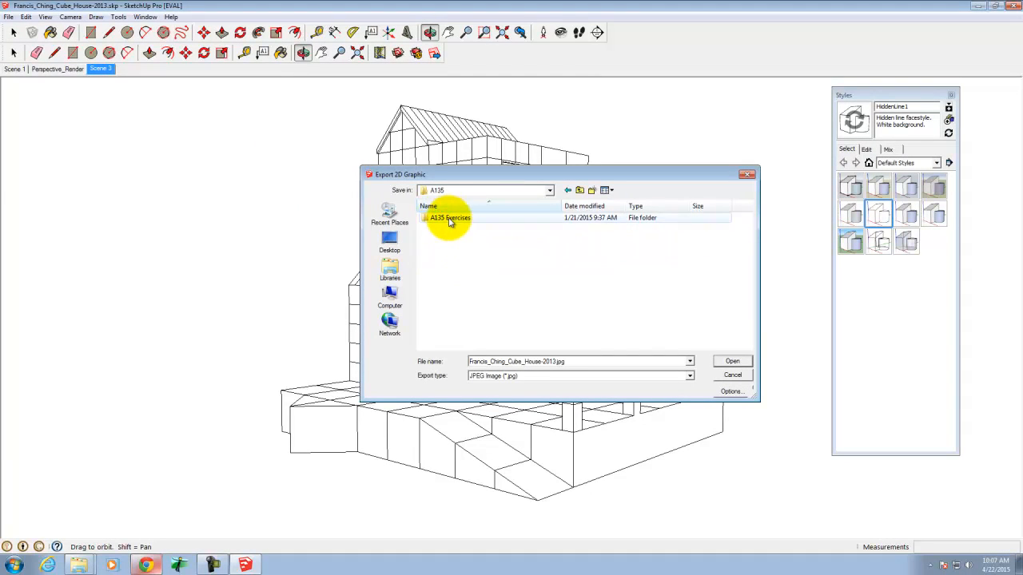
double_click(449, 218)
scroll(450, 254, "down", 3)
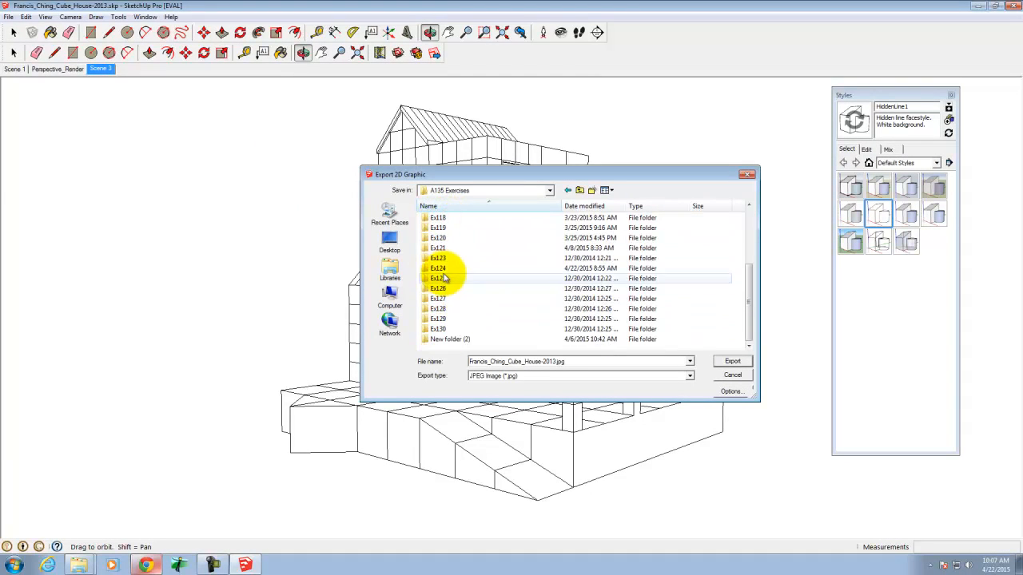
double_click(439, 268)
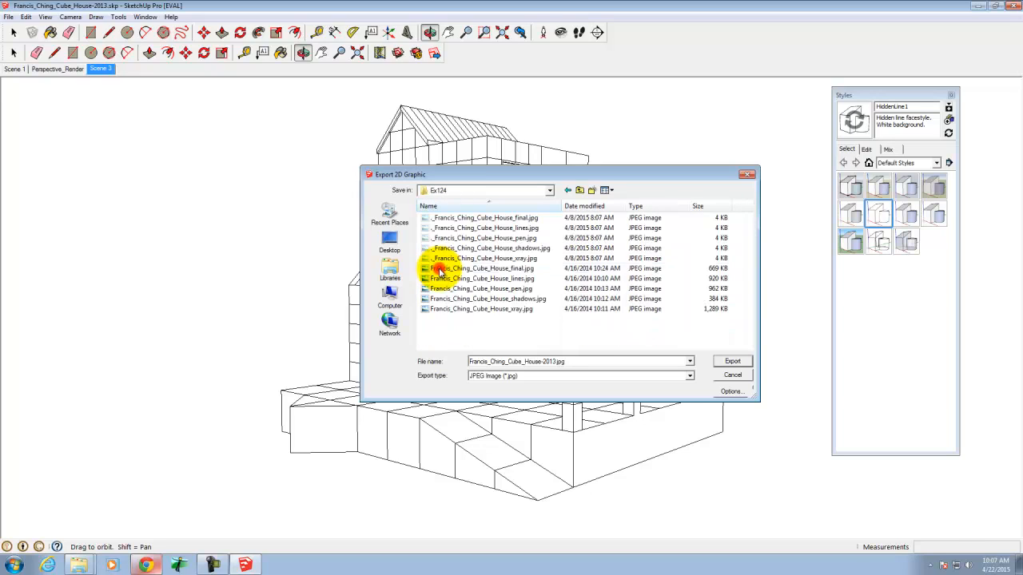
Create a folder named 2015 Spring inside Ex124 and open it as the export destination.
right_click(464, 322)
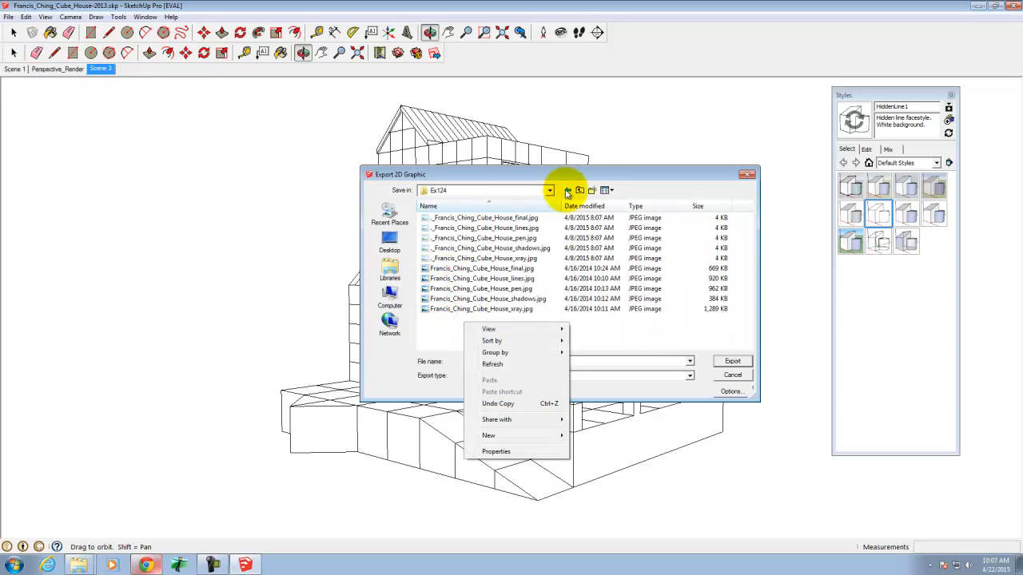
left_click(592, 191)
type("2015")
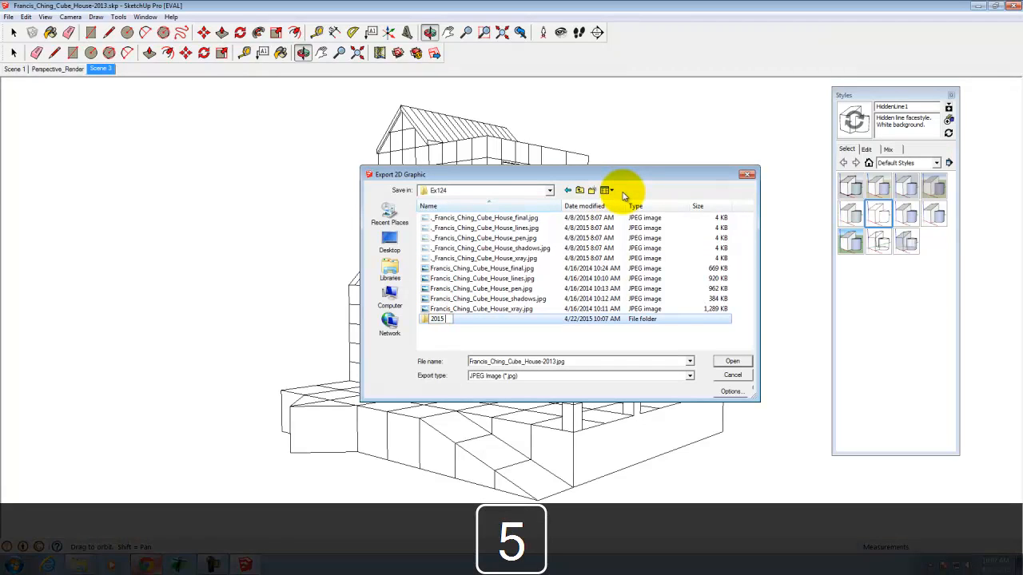
type(" prin")
key("BackSpace")
key("BackSpace")
key("BackSpace")
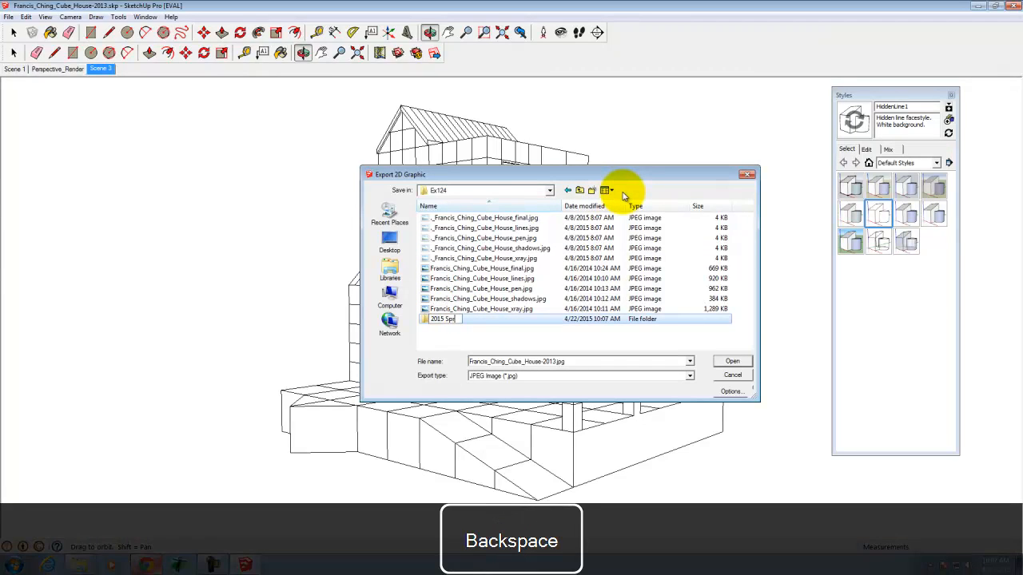
left_click(421, 320)
double_click(422, 321)
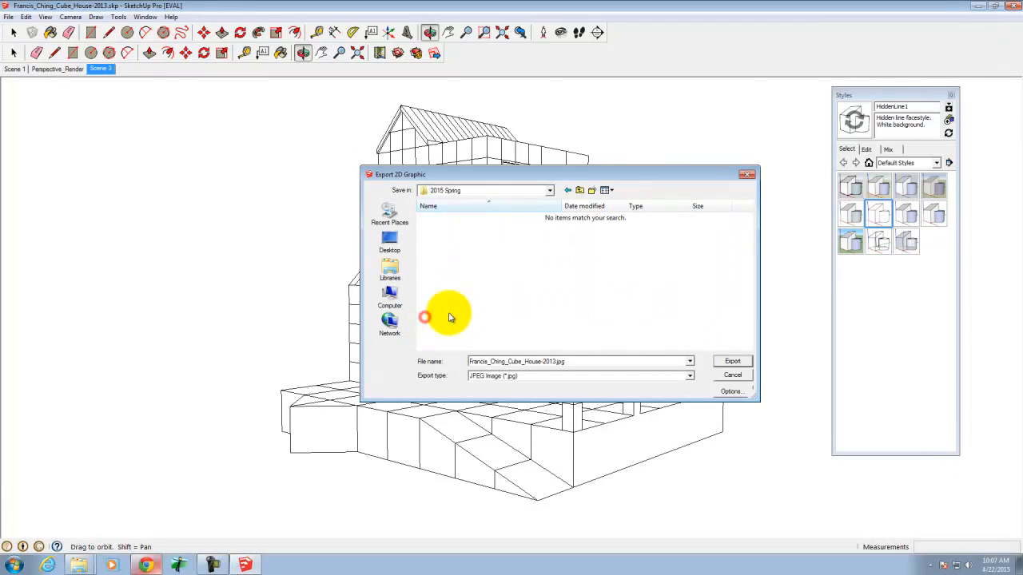
Rename the export file to Francis_Ching_Cube_House_lines.jpg.
left_click(556, 360)
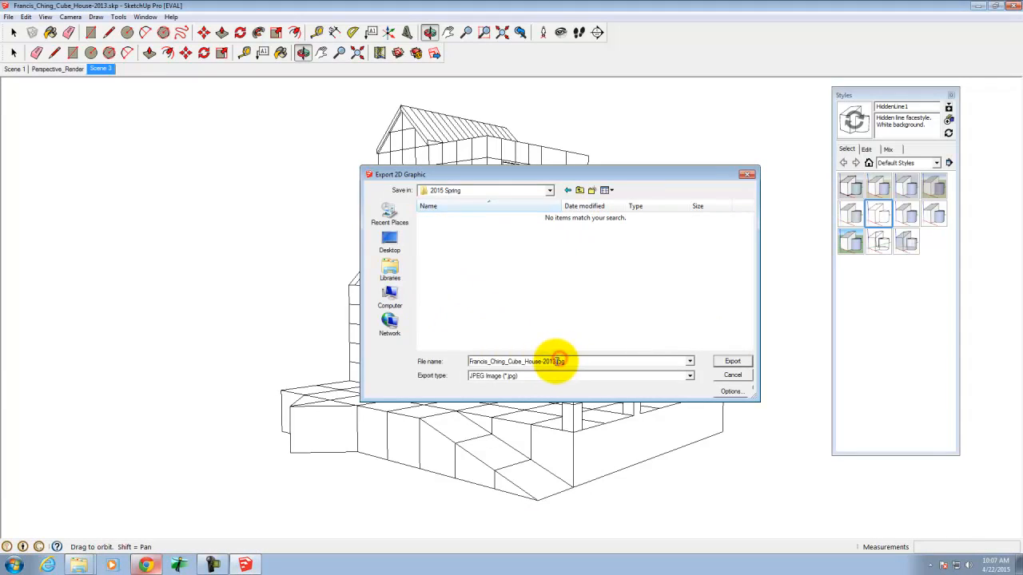
left_click(554, 361)
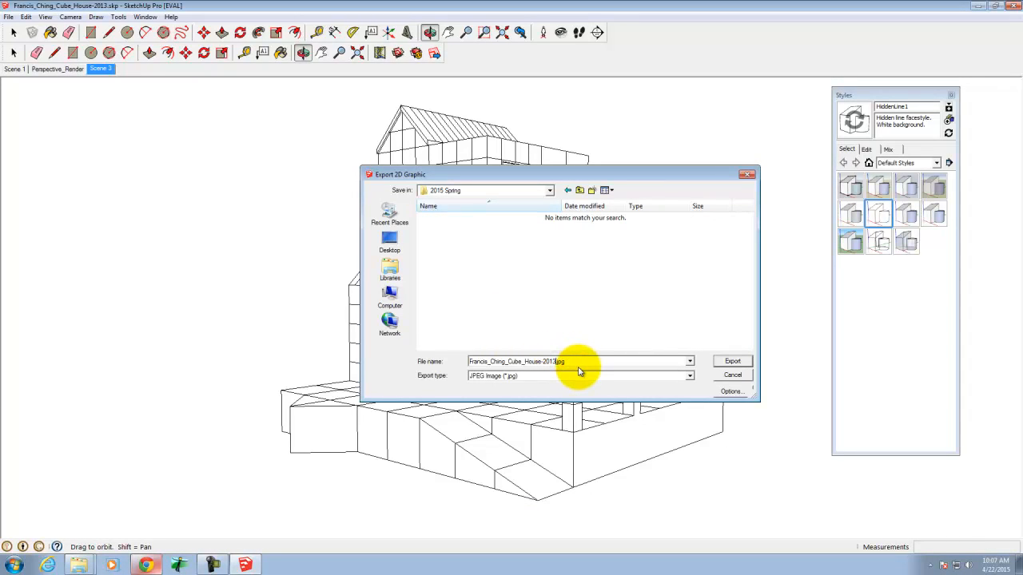
key("BackSpace")
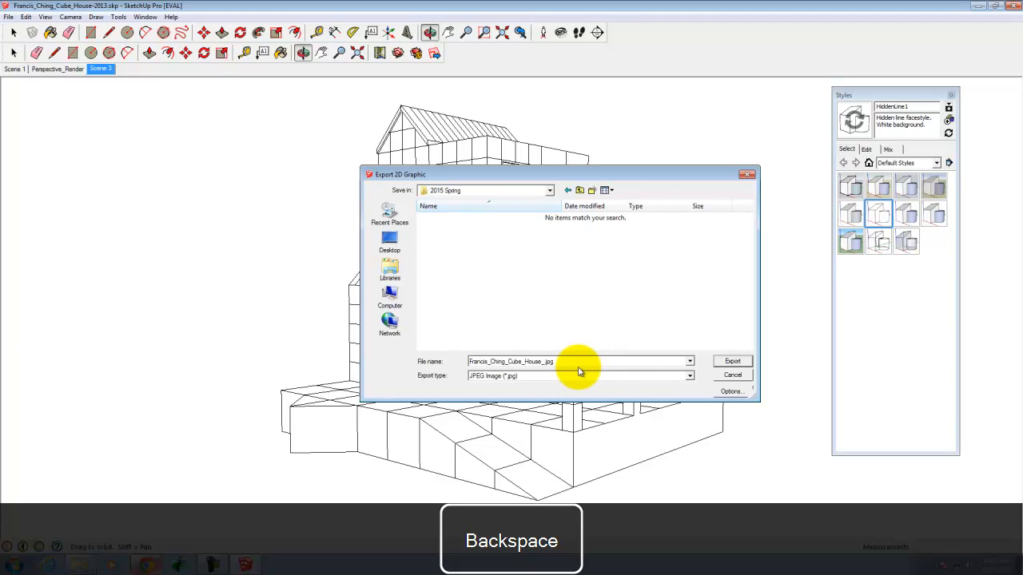
type(".")
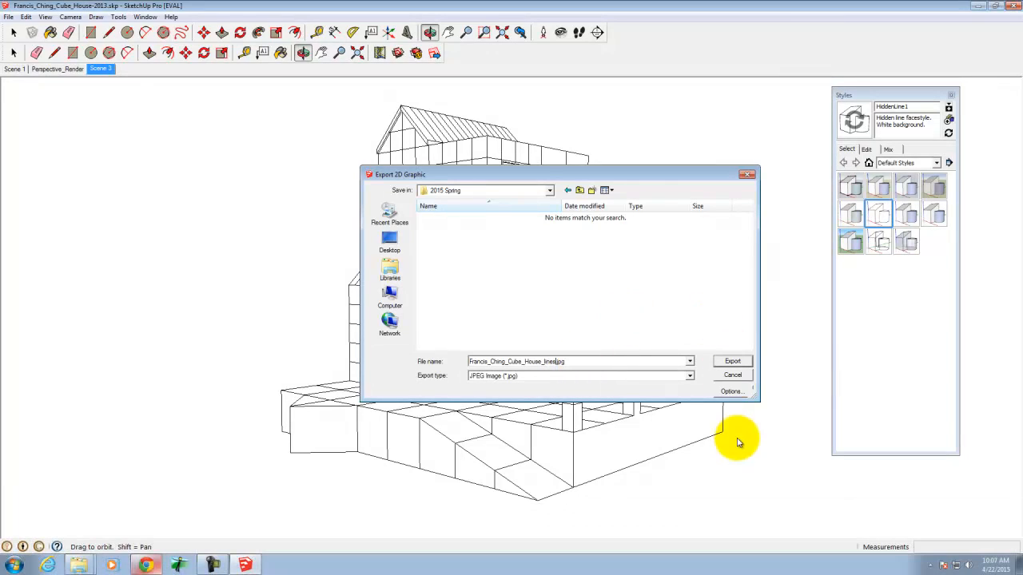
Export the hidden-line JPEG at 3000 by 1355 pixels with anti-aliasing and the best compression quality.
left_click(731, 390)
left_click_drag(541, 215, 550, 231)
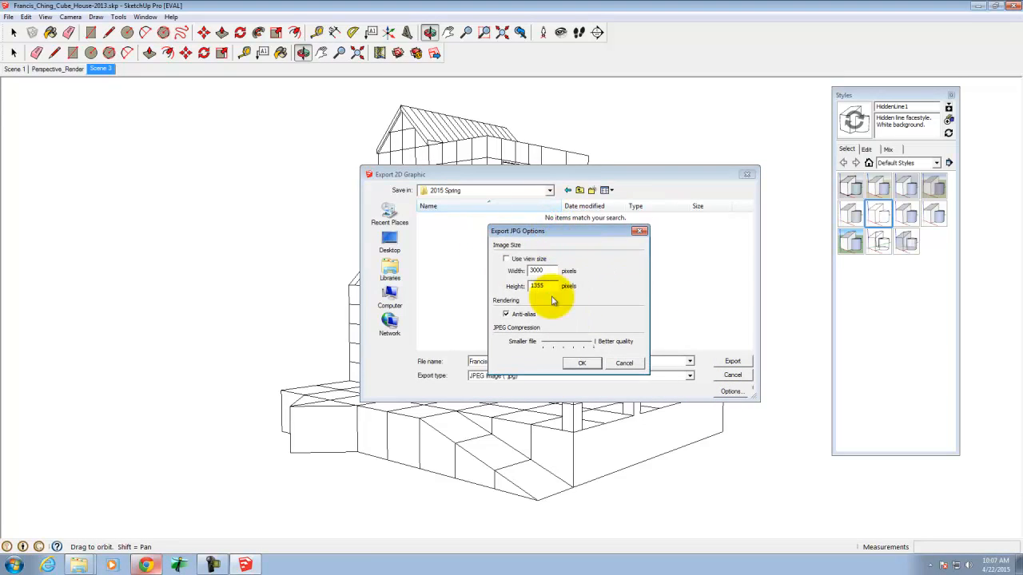
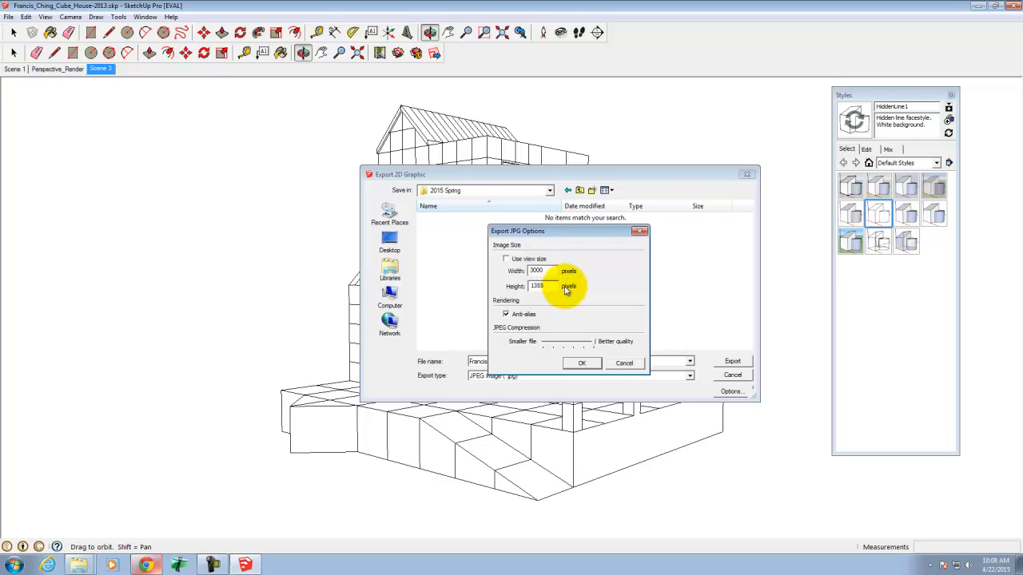
left_click(594, 342)
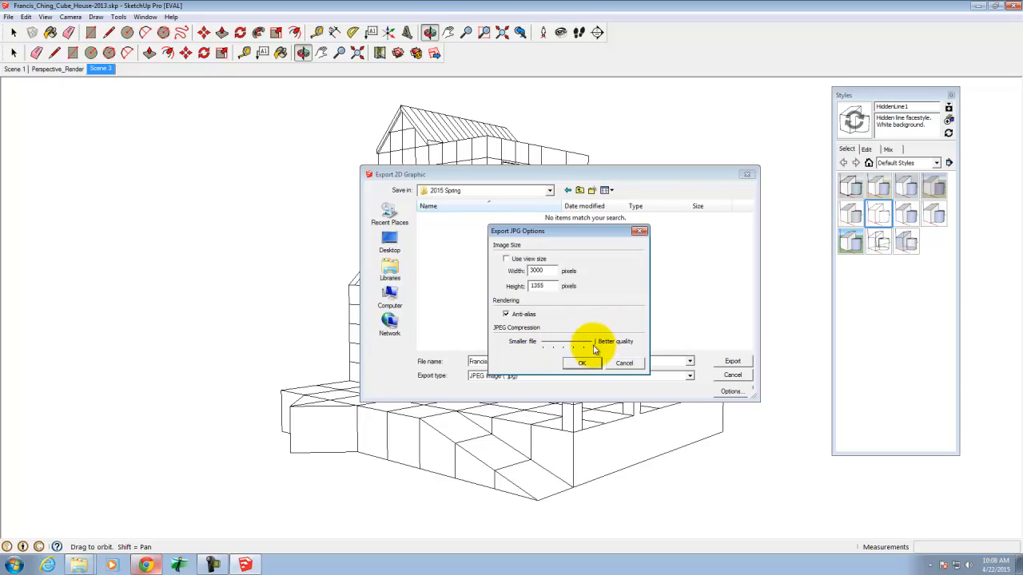
left_click(587, 363)
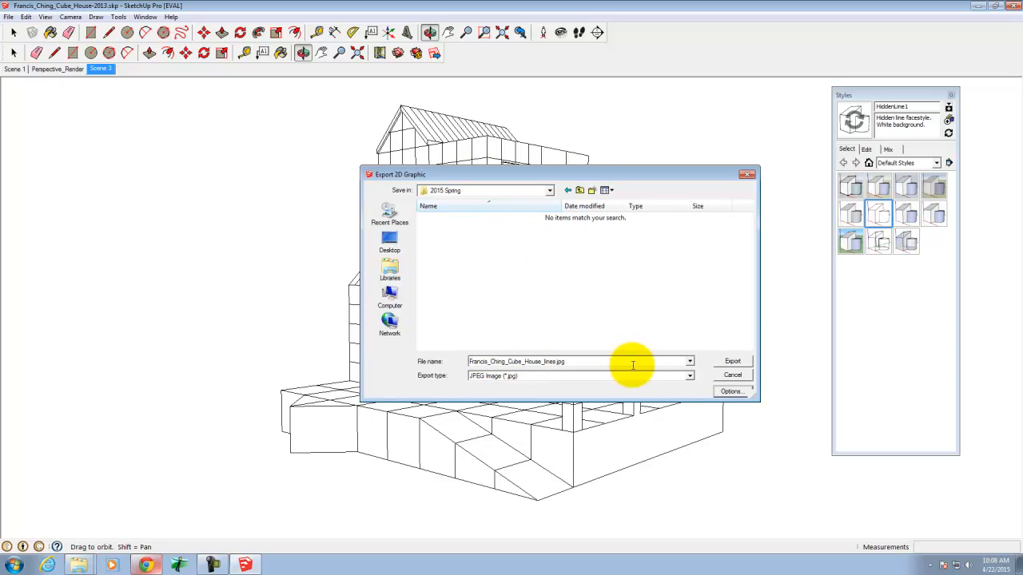
left_click(736, 361)
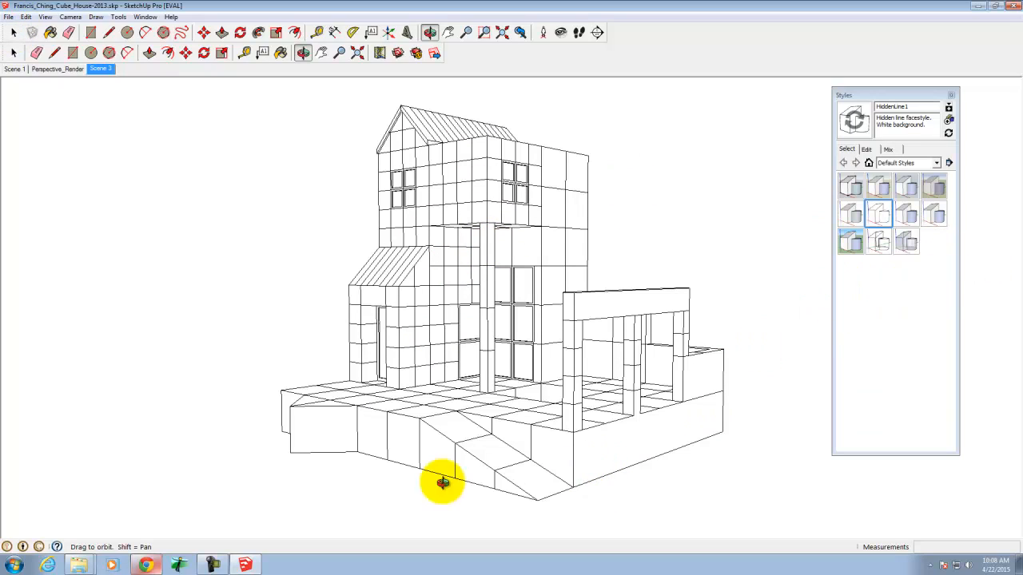
Switch to Chrome and review tutorial steps 3 and 4 on the export width and the X-ray style settings.
left_click(144, 565)
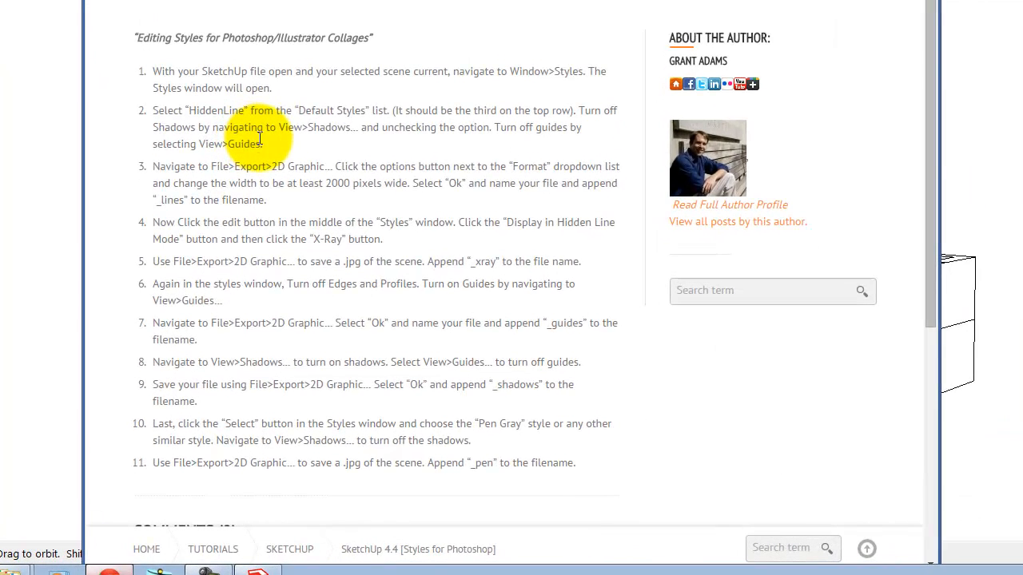
left_click_drag(405, 166, 528, 194)
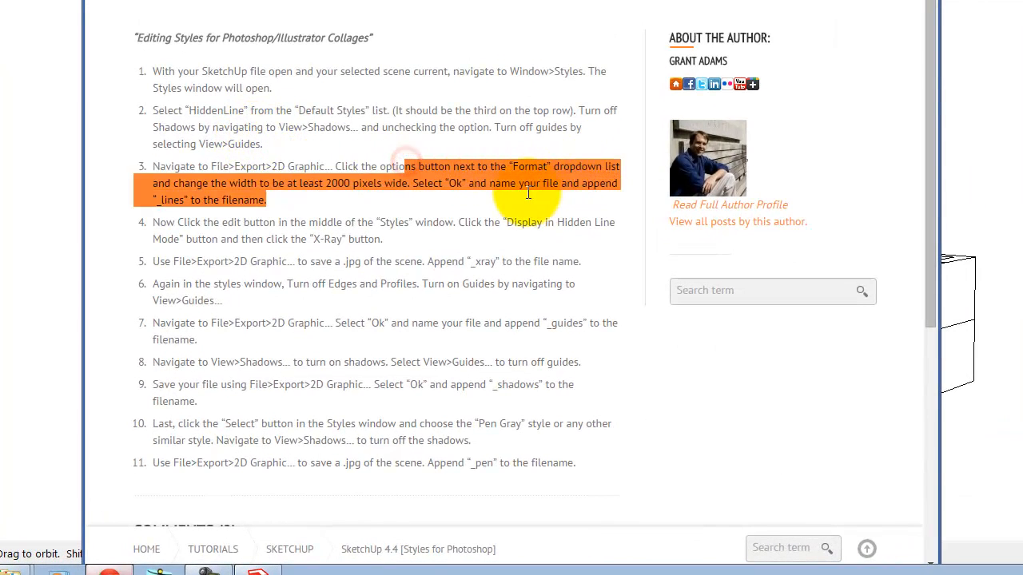
left_click(328, 180)
left_click_drag(328, 181, 363, 183)
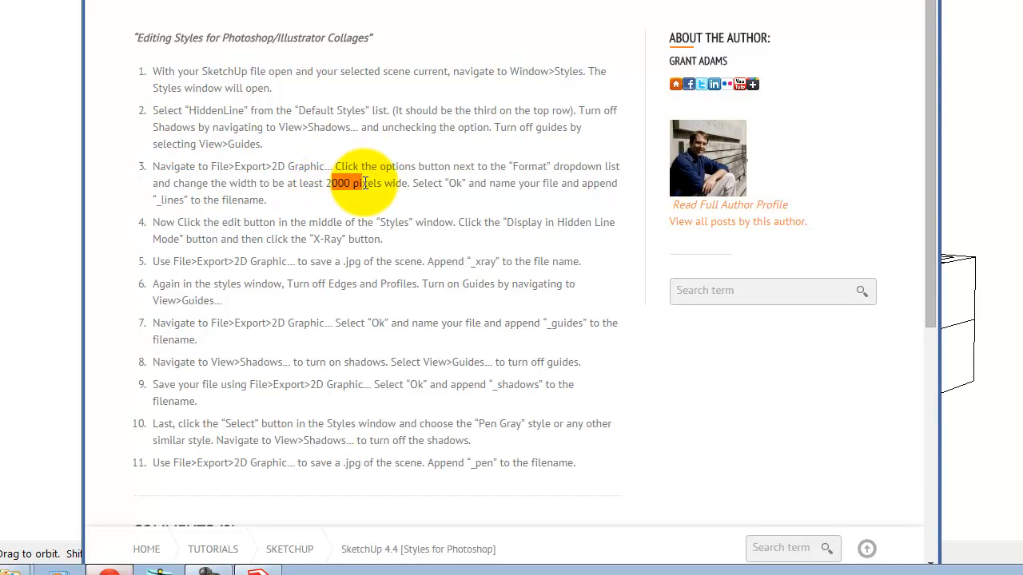
left_click_drag(183, 223, 388, 239)
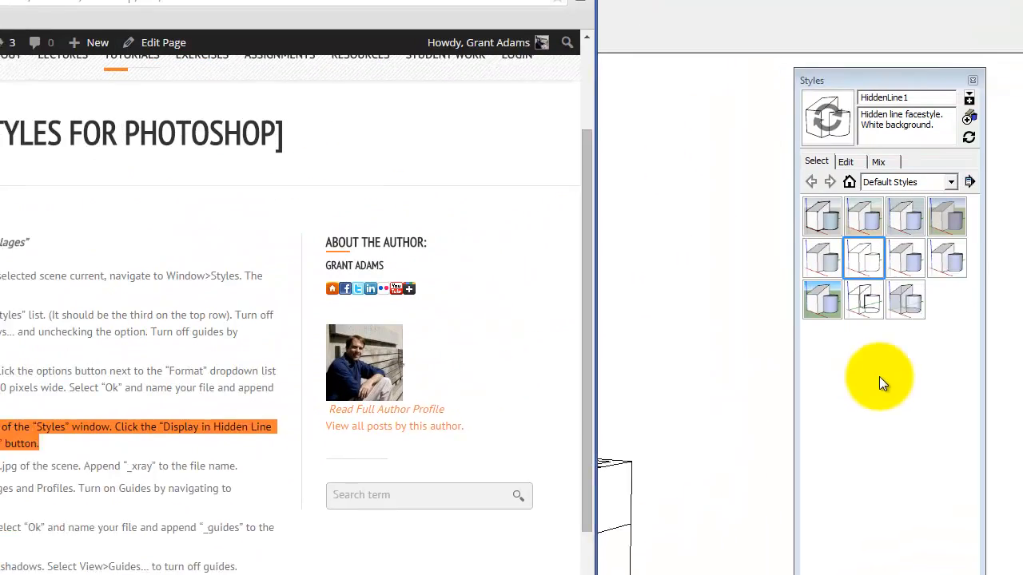
Return to SketchUp, rechecking the tutorial as needed, and enable X-ray in the face settings of the HiddenLine1 style.
left_click(911, 322)
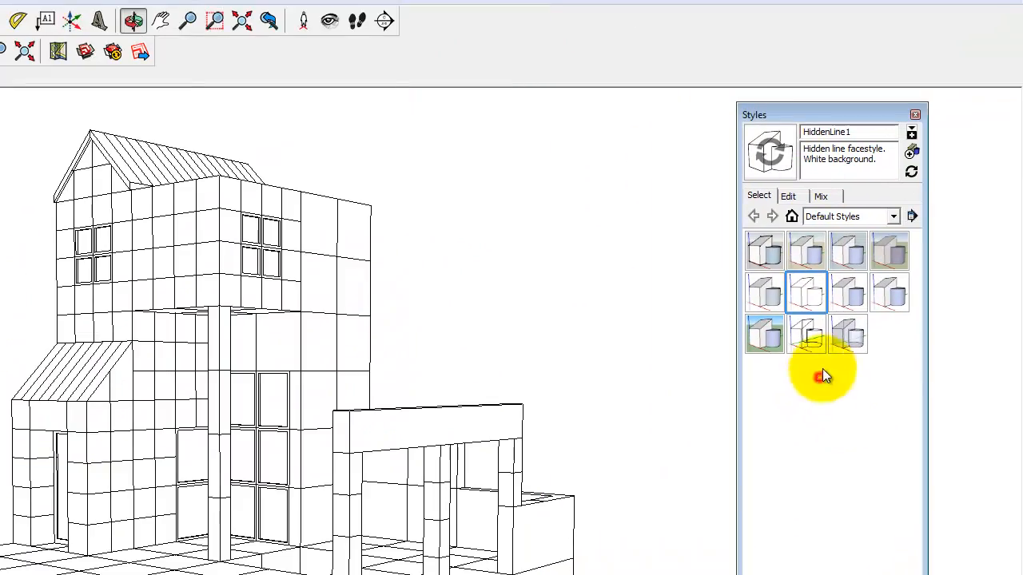
left_click(789, 196)
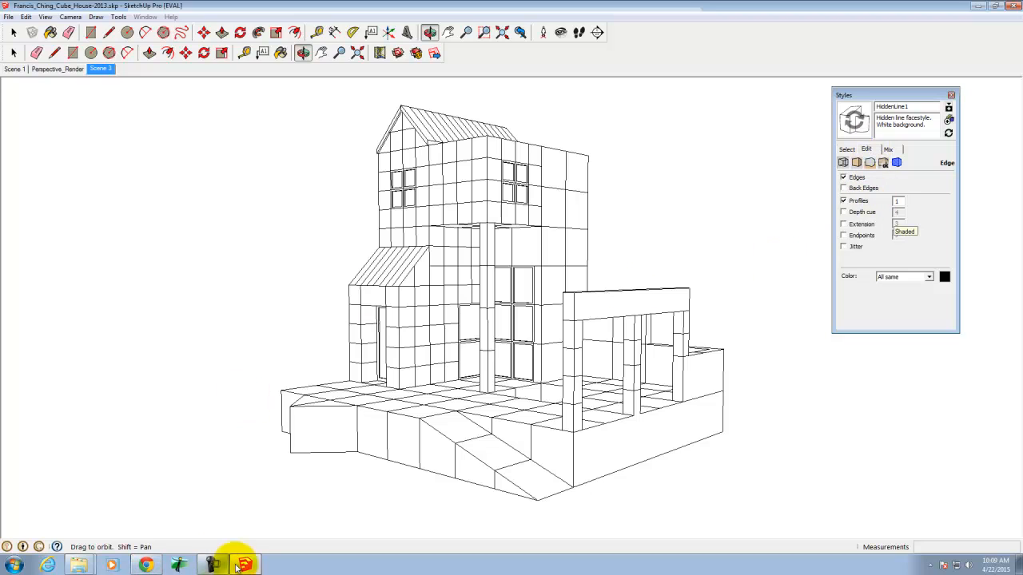
left_click(243, 566)
left_click(244, 566)
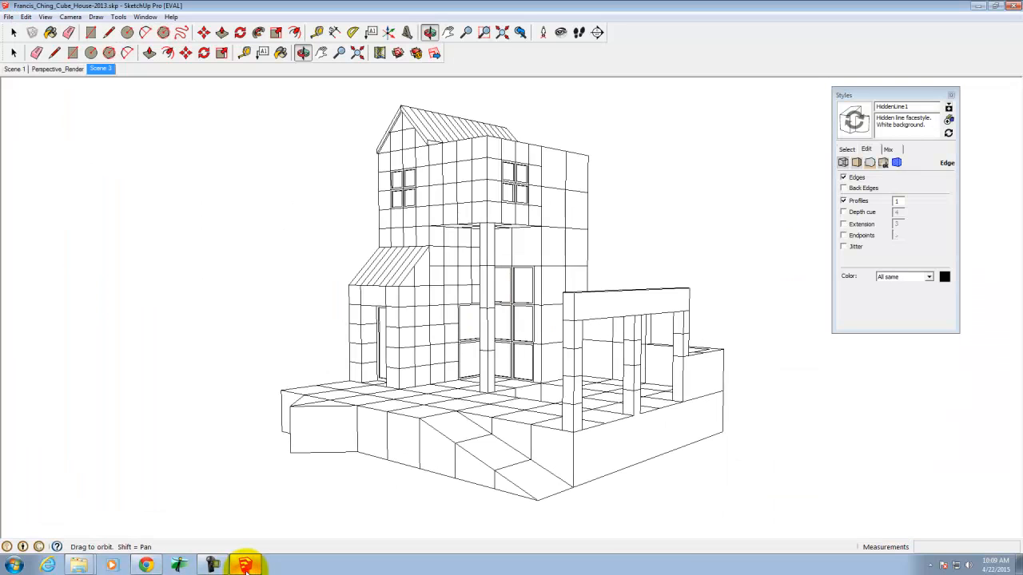
left_click(244, 566)
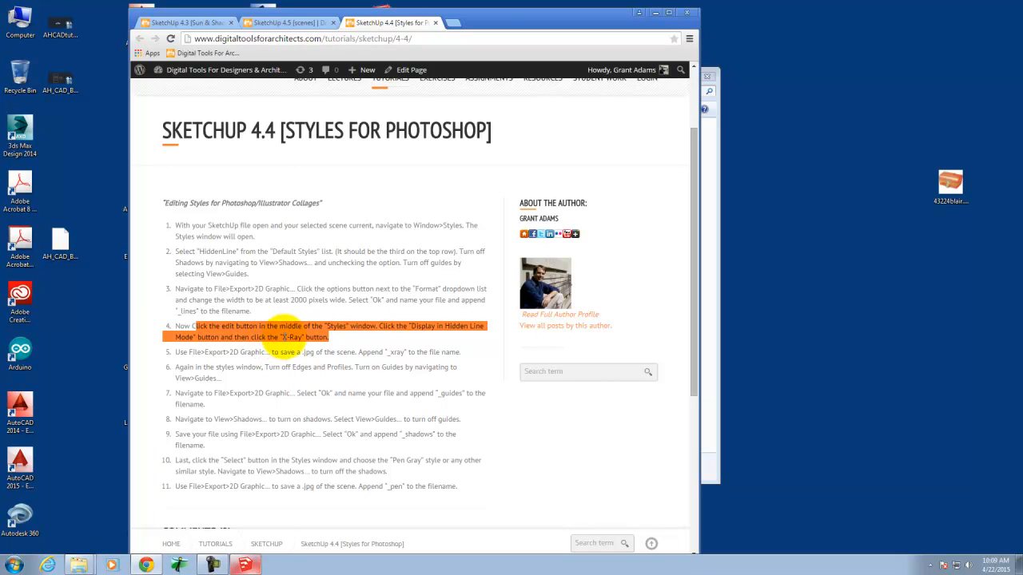
left_click(244, 564)
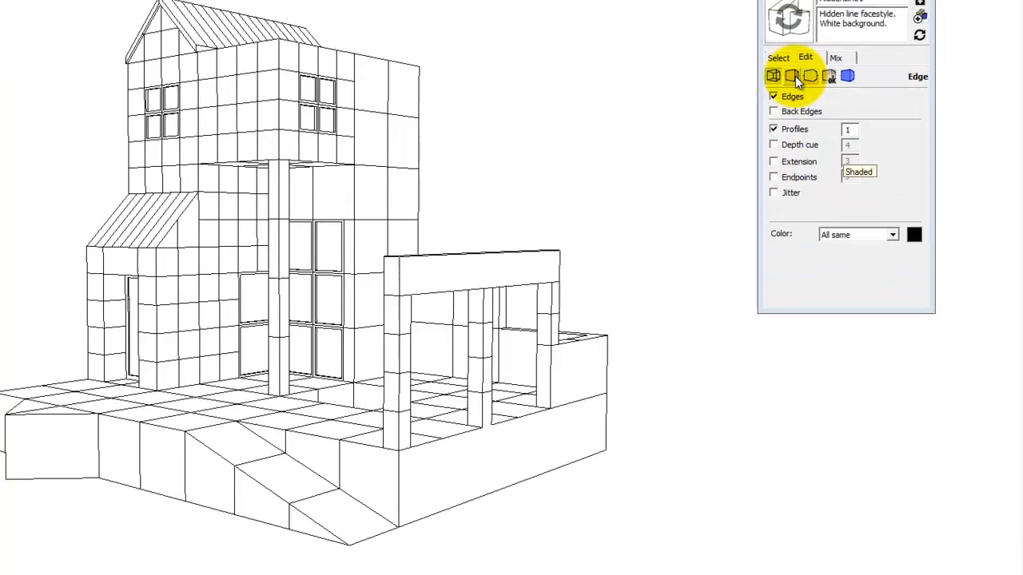
left_click(793, 75)
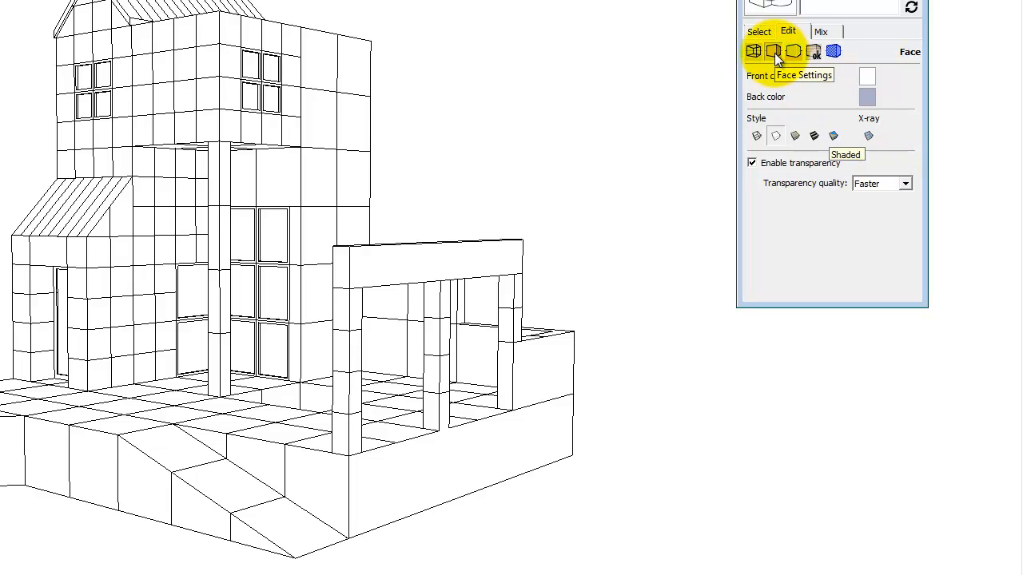
left_click(868, 135)
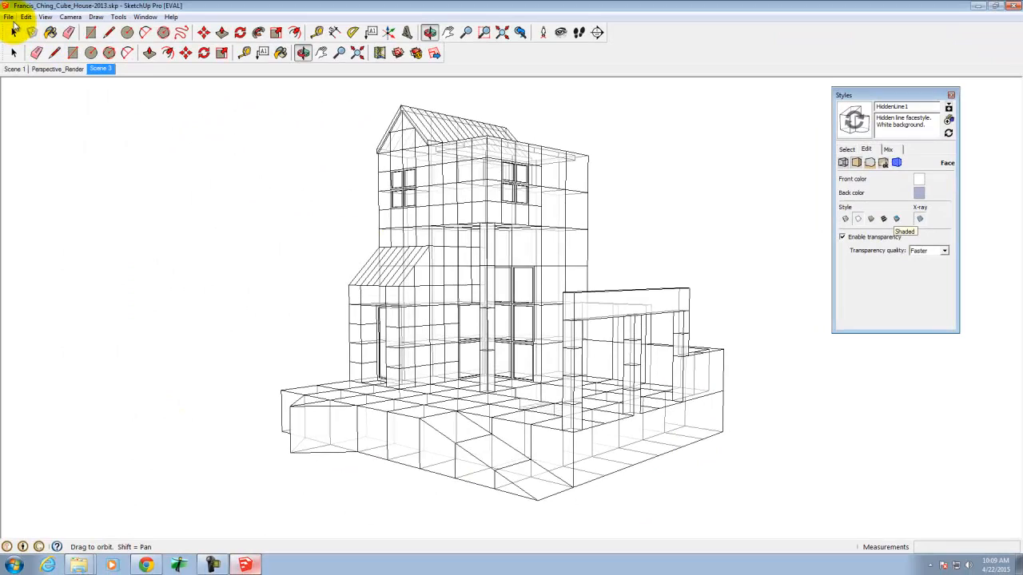
Start a 2D graphic export into 2015 Spring and name the file Francis_Ching_Cube_House_xray.jpg.
left_click(10, 18)
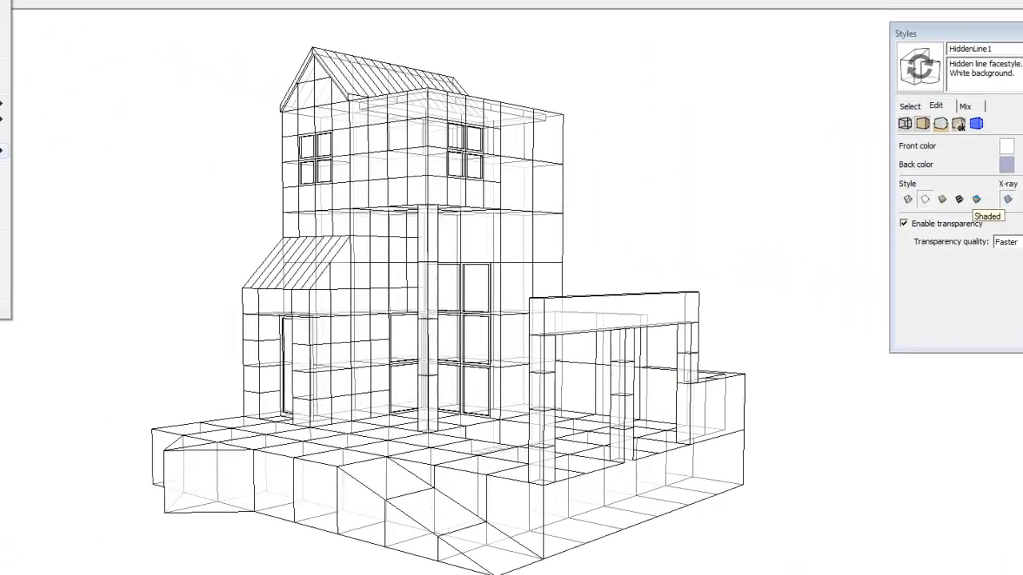
mouse_move(3, 151)
left_click(54, 168)
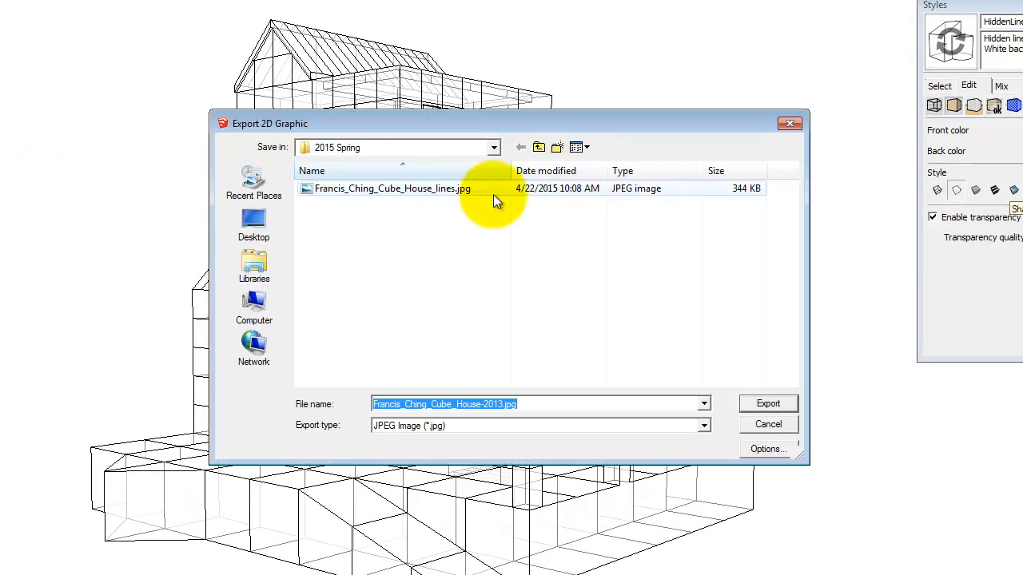
left_click(455, 192)
double_click(503, 404)
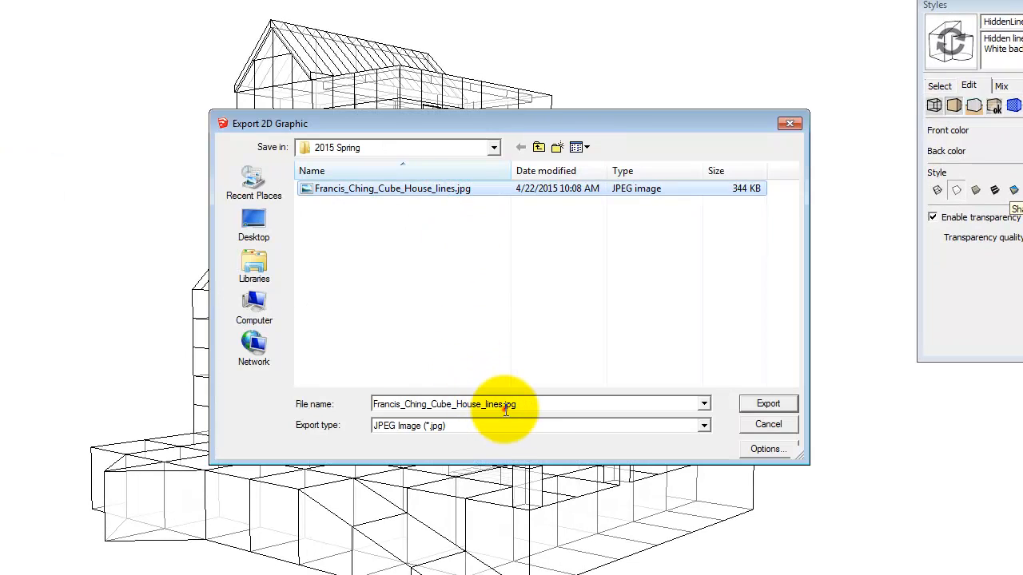
left_click(501, 405)
key("BackSpace")
key("BackSpace")
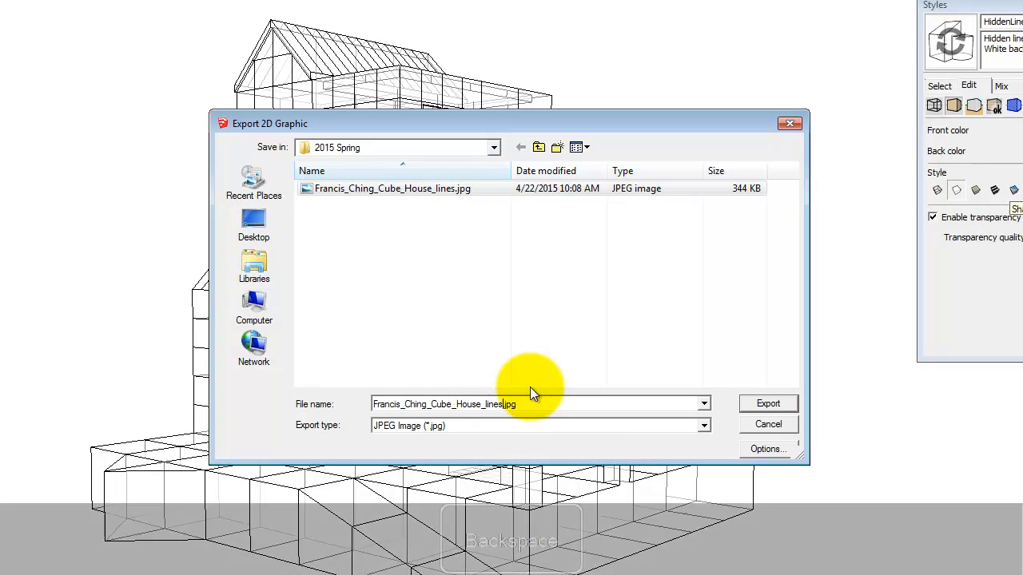
key("BackSpace")
key("BackSpace")
key("BackSpace")
type("xray")
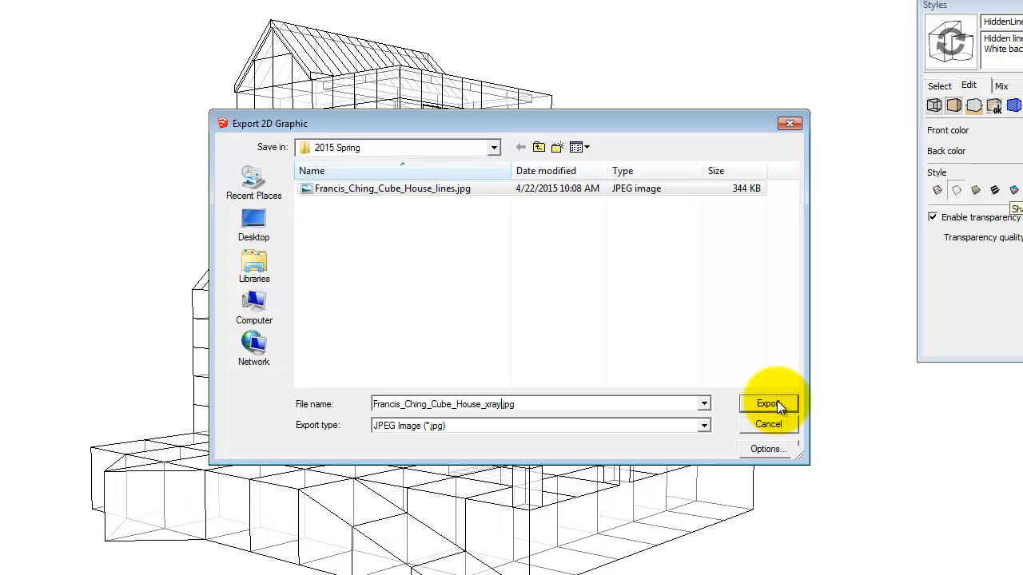
Accept the 3000 by 1355 pixel JPEG options and export the X-ray image.
left_click(774, 446)
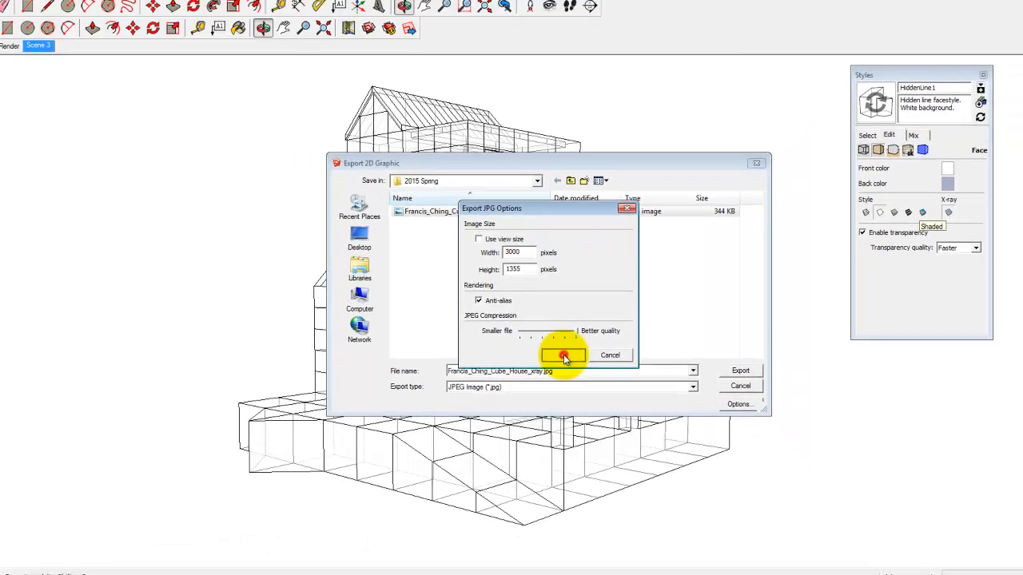
left_click(530, 381)
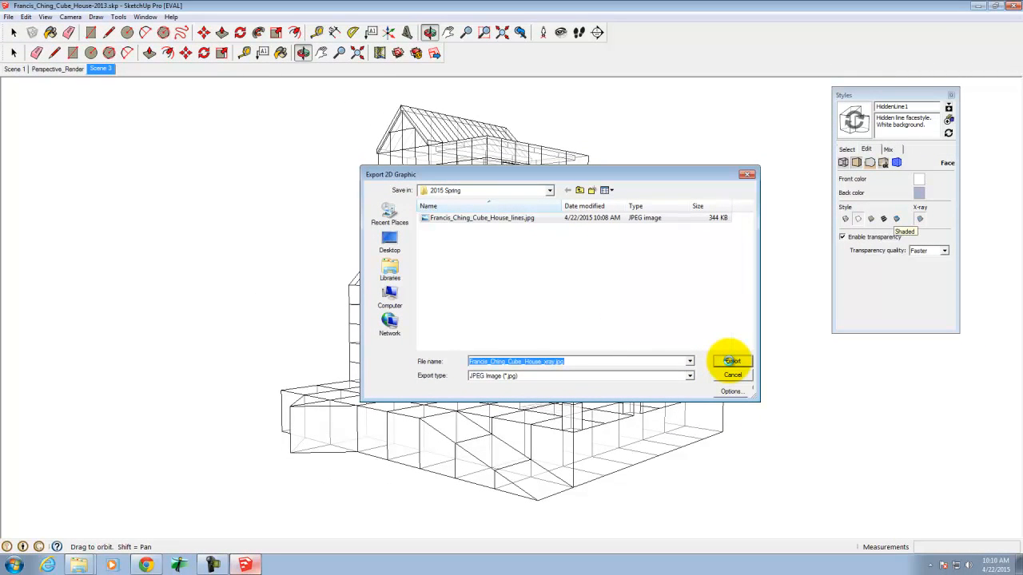
left_click(731, 361)
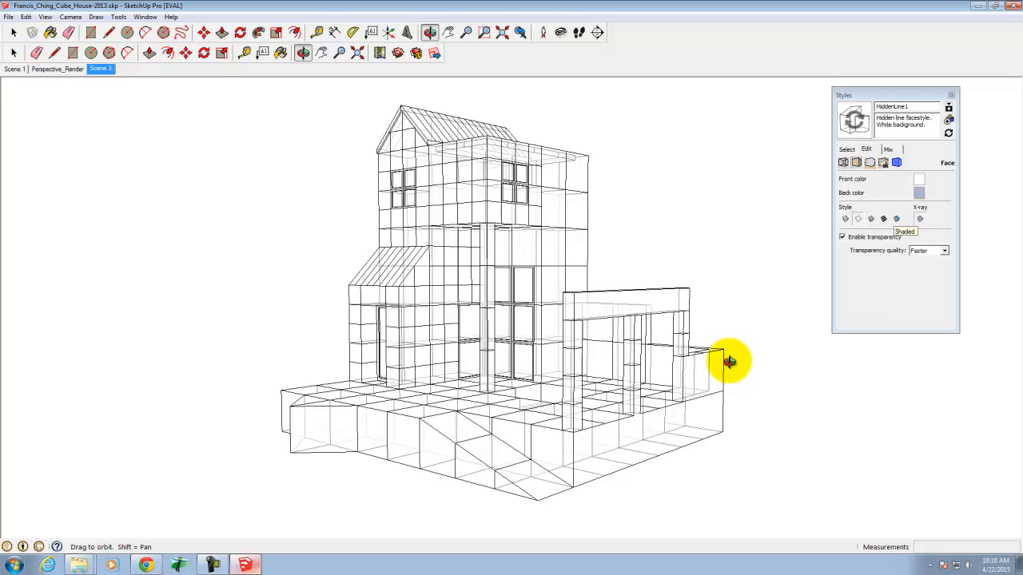
Turn off X-ray, Edges and Profiles in the HiddenLine1 style, checking the tutorial in Chrome for the required settings.
left_click(920, 218)
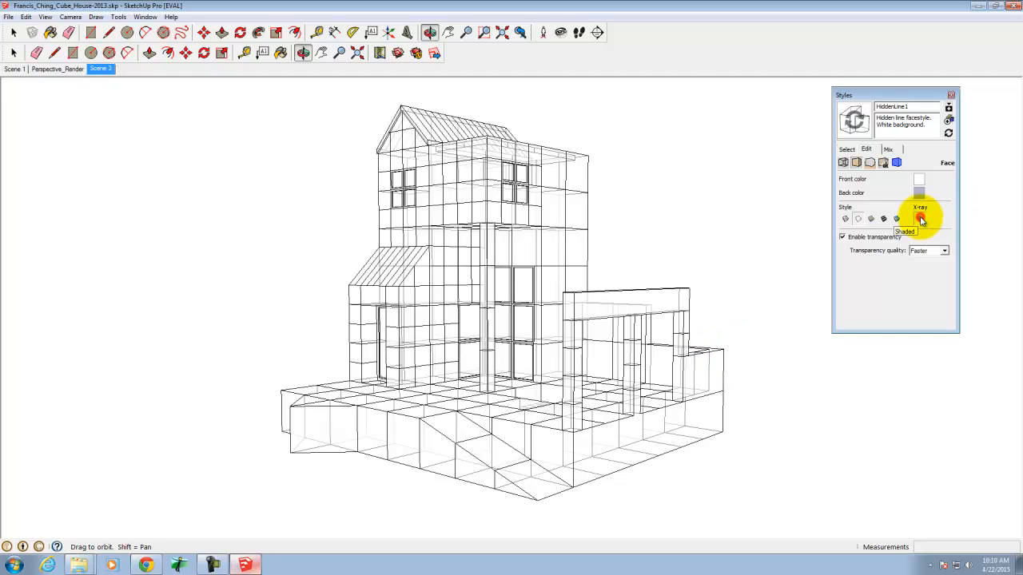
left_click(921, 219)
left_click(148, 566)
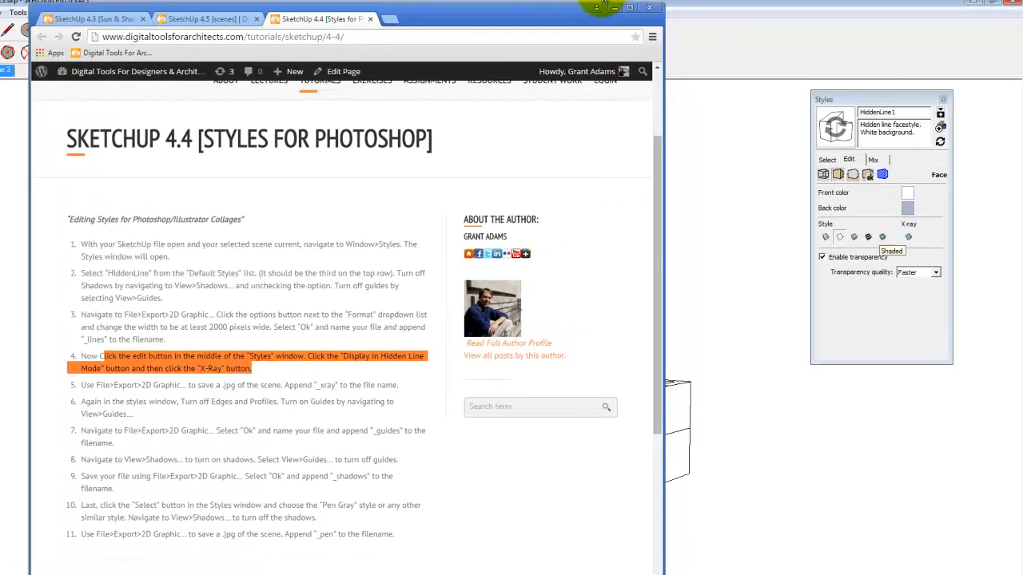
left_click(954, 236)
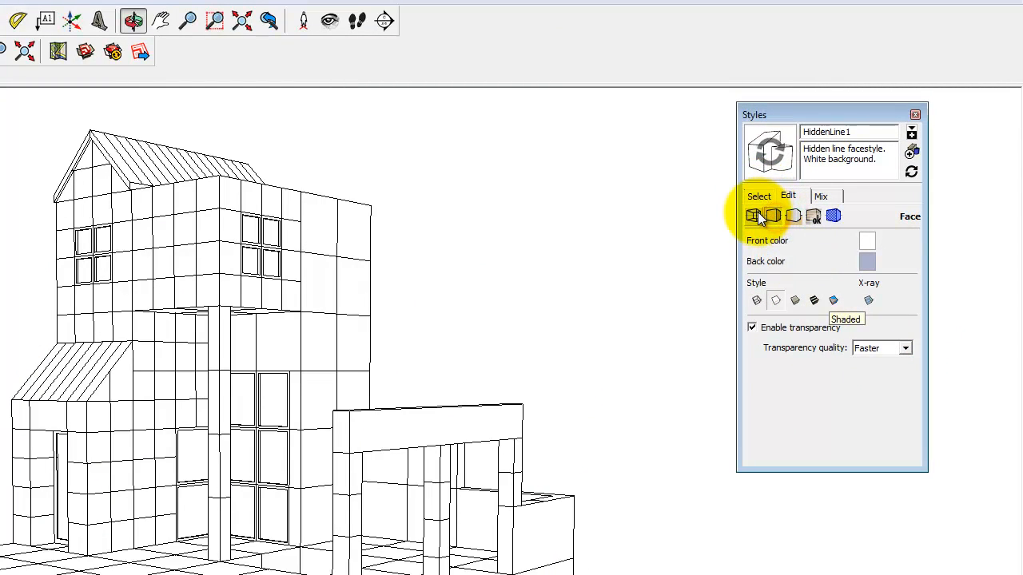
left_click(756, 214)
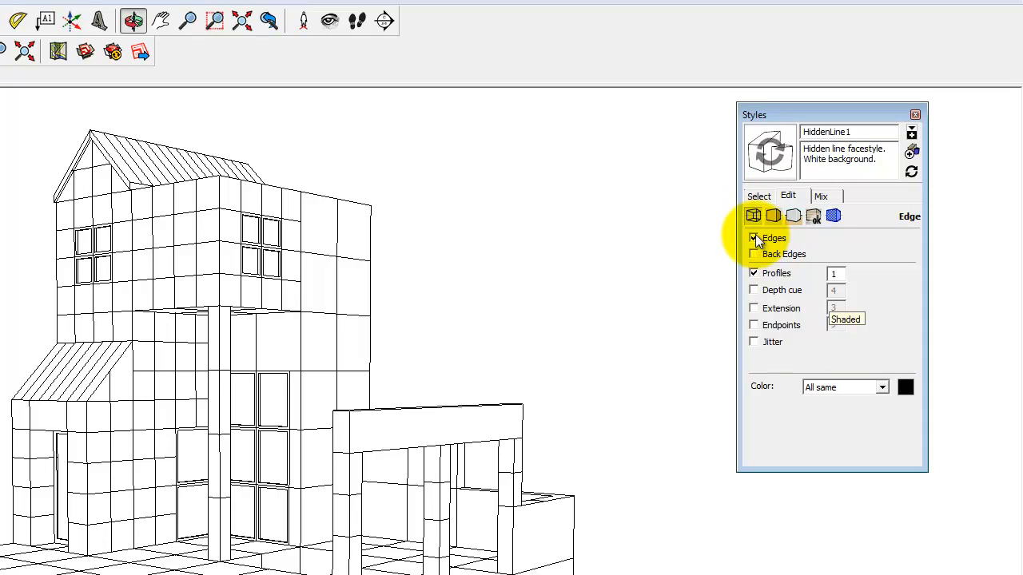
left_click(754, 238)
left_click(754, 274)
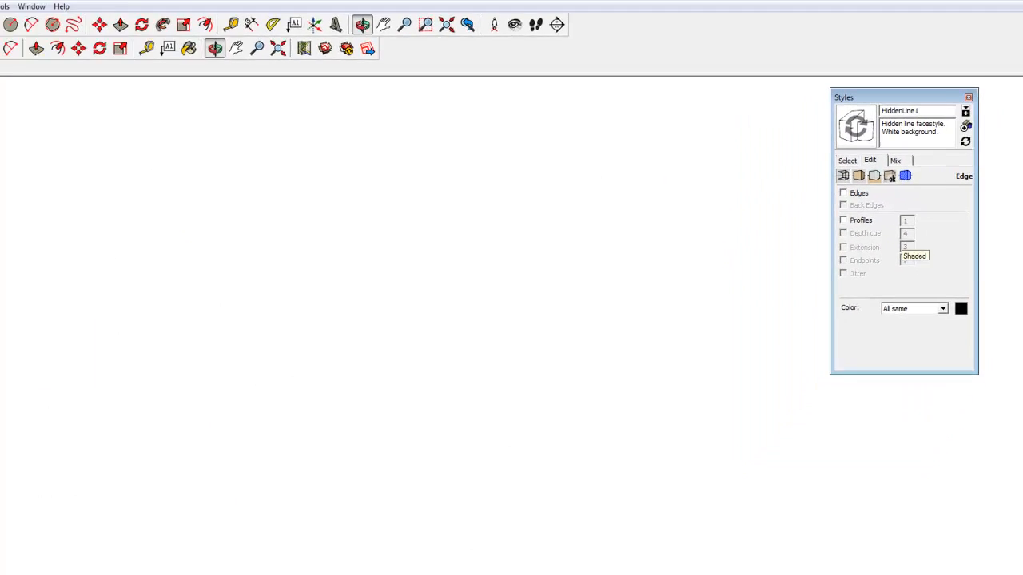
Check the tutorial's guides and shadows instructions in Chrome and turn on shadows in the SketchUp view.
left_click(150, 569)
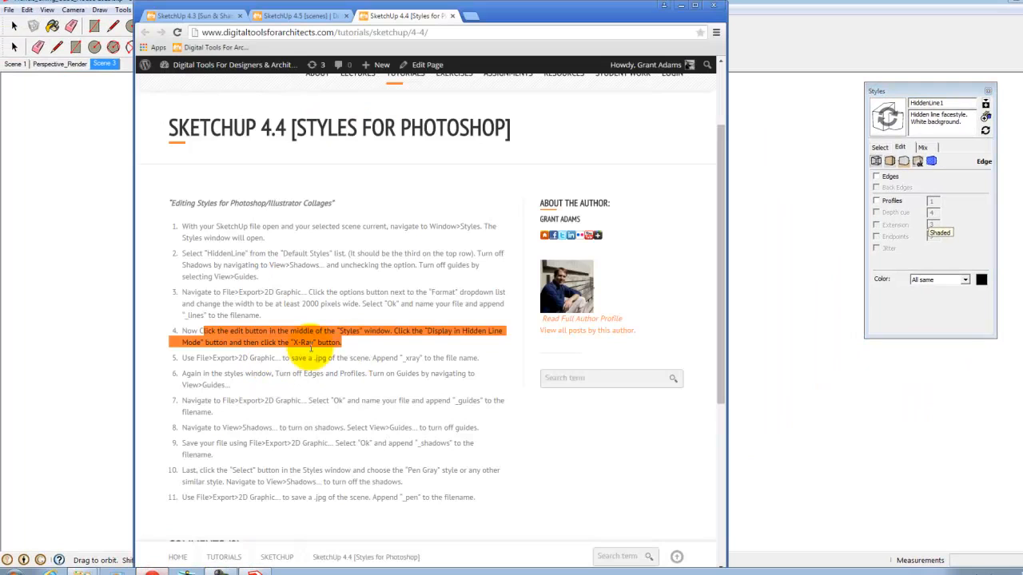
left_click_drag(453, 374, 399, 373)
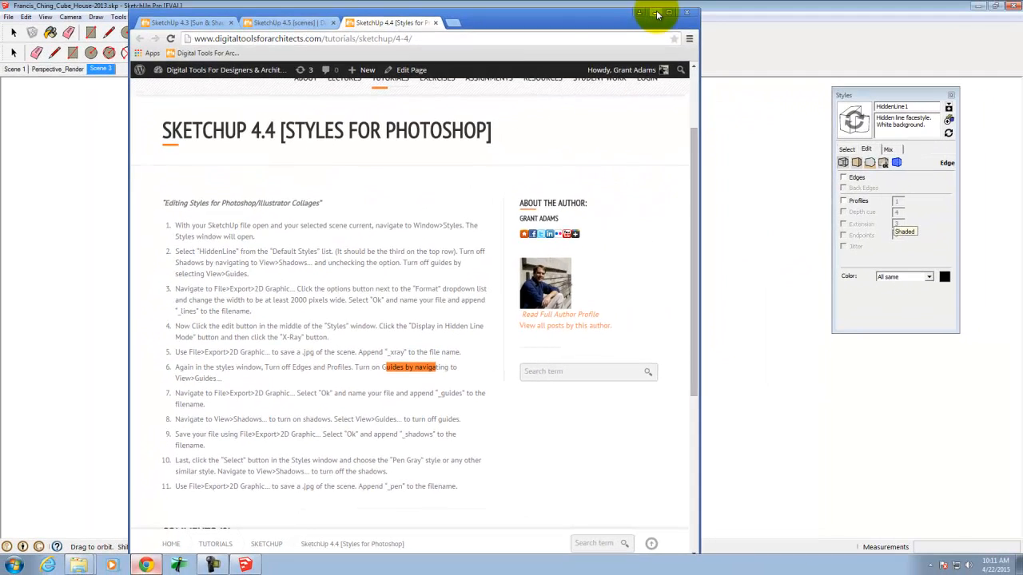
left_click(656, 11)
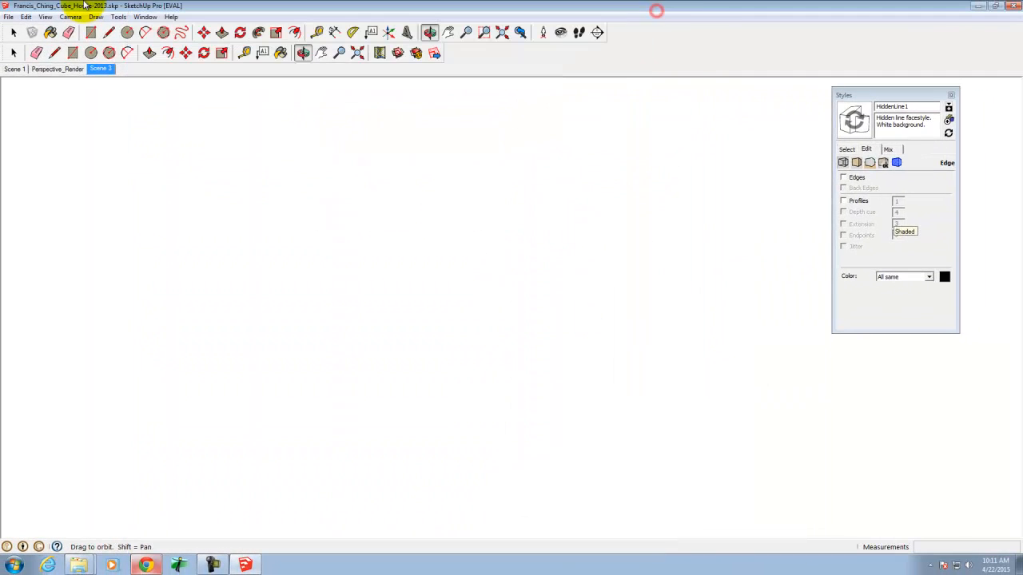
left_click(46, 17)
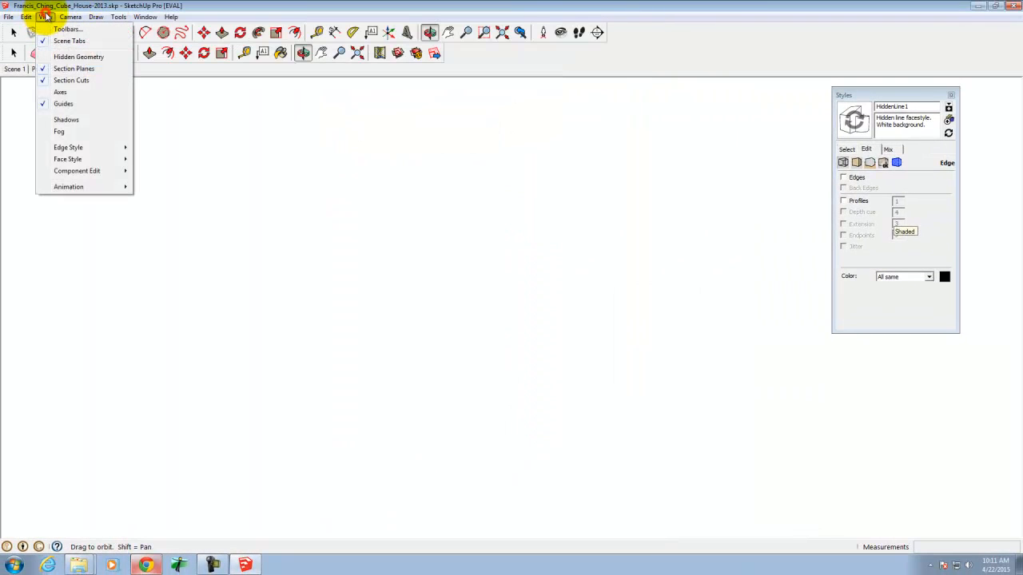
left_click(68, 120)
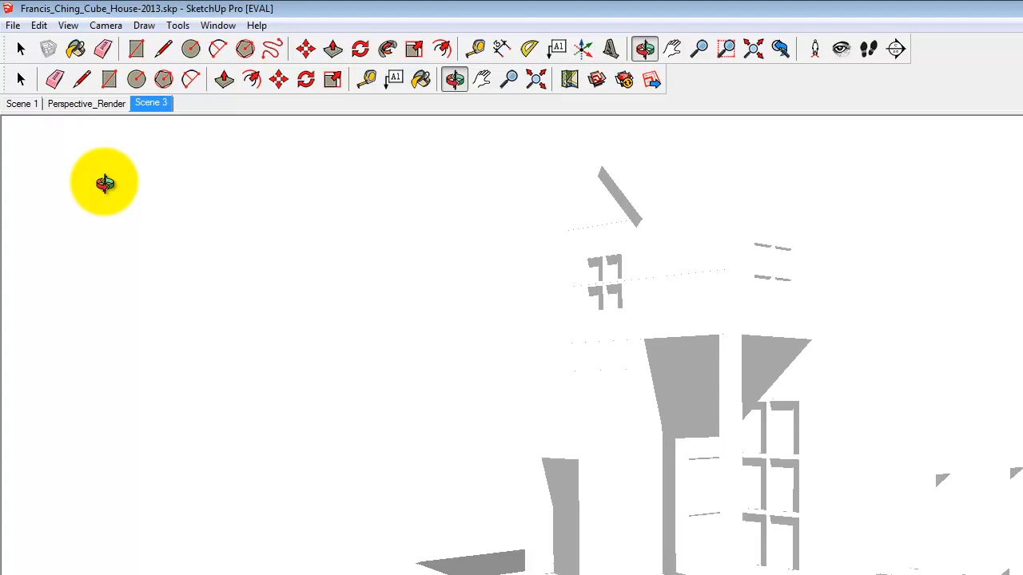
Export the shadows-only view as a 2D JPEG named Francis_Ching_Cube_House_shadows.jpg in 2015 Spring.
left_click(13, 26)
mouse_move(65, 277)
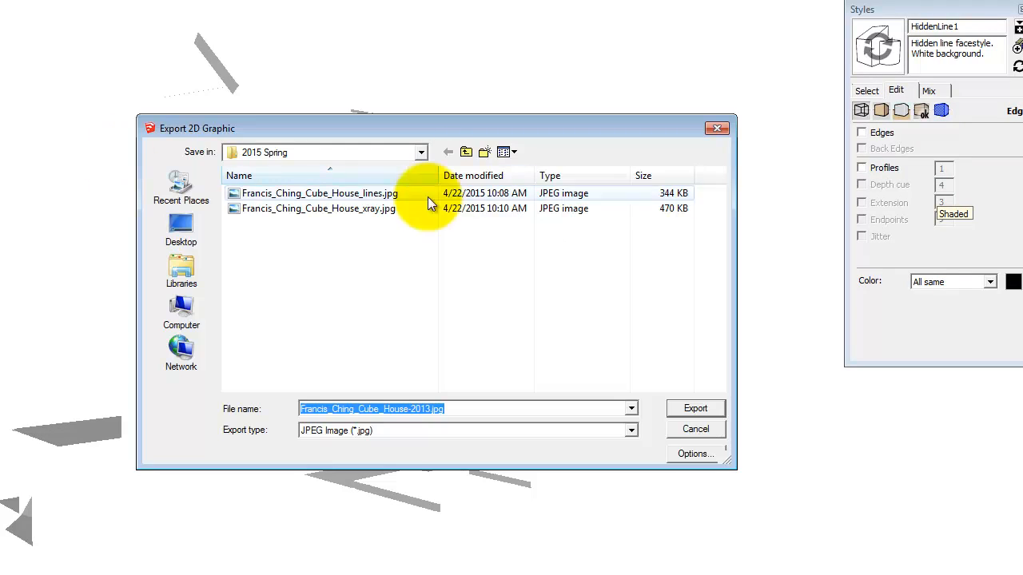
left_click(361, 208)
left_click(428, 409)
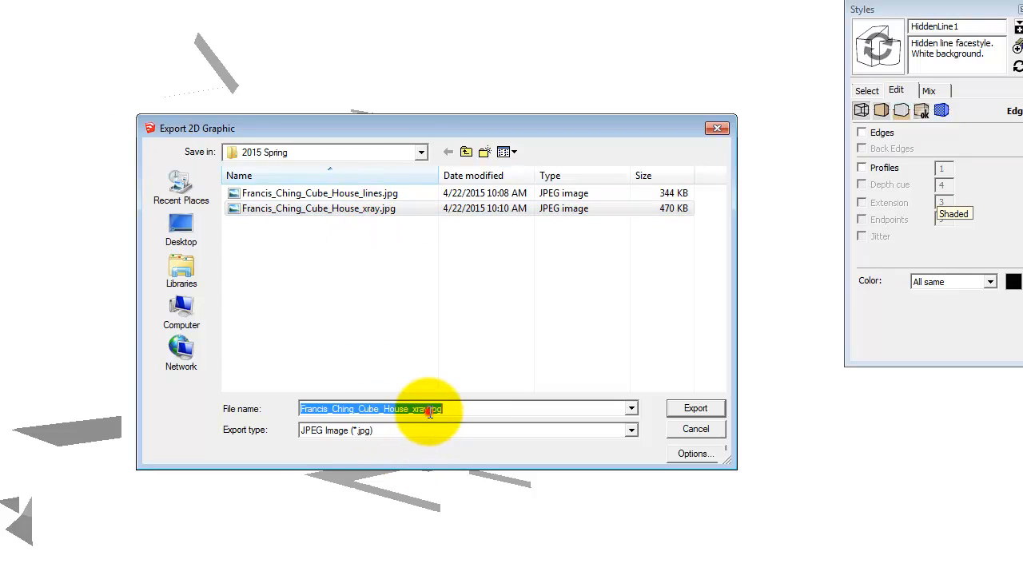
left_click(429, 409)
key("BackSpace")
key("BackSpace")
key("BackSpace")
key("BackSpace")
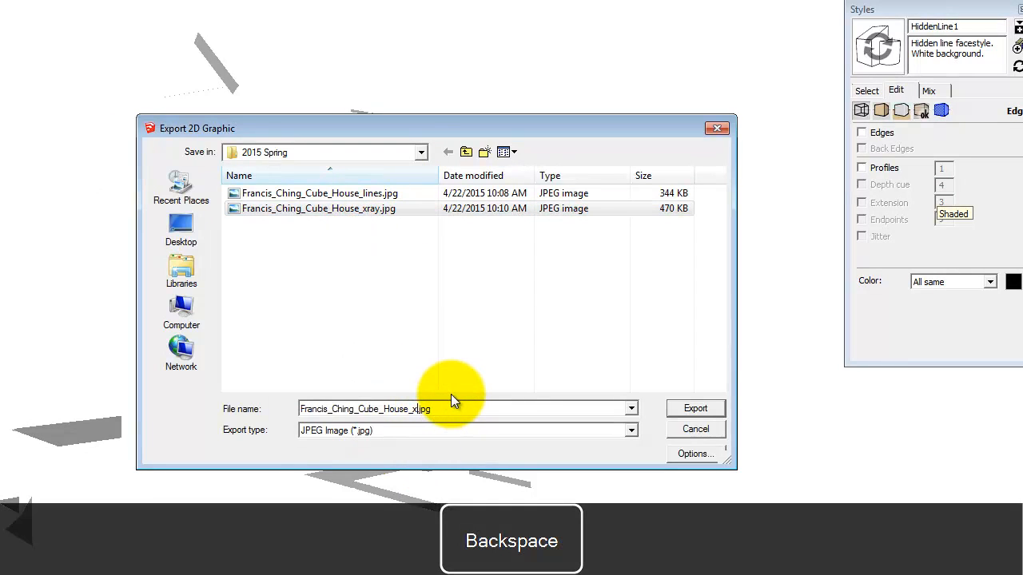
type("shadows")
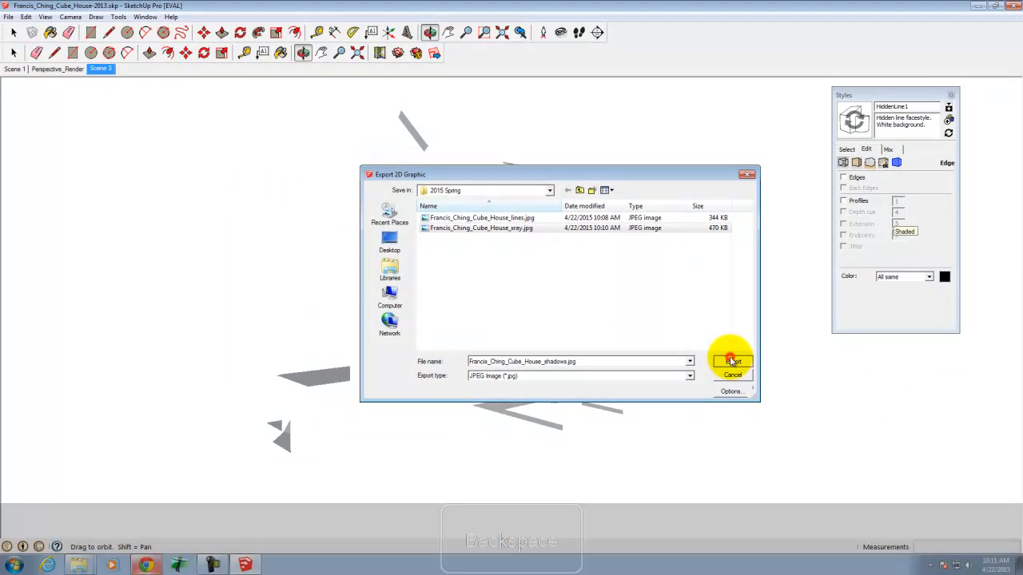
left_click(695, 408)
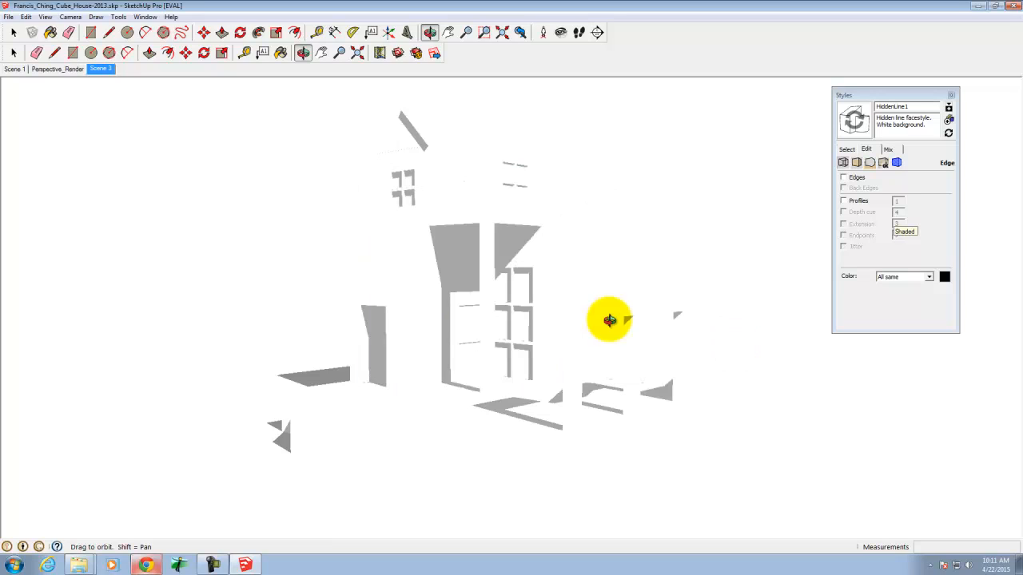
Check the tutorial's final instructions in Chrome, and turn shadows off and Edges and Profiles back on in SketchUp.
mouse_move(245, 565)
left_click(146, 565)
scroll(319, 437, "down", 2)
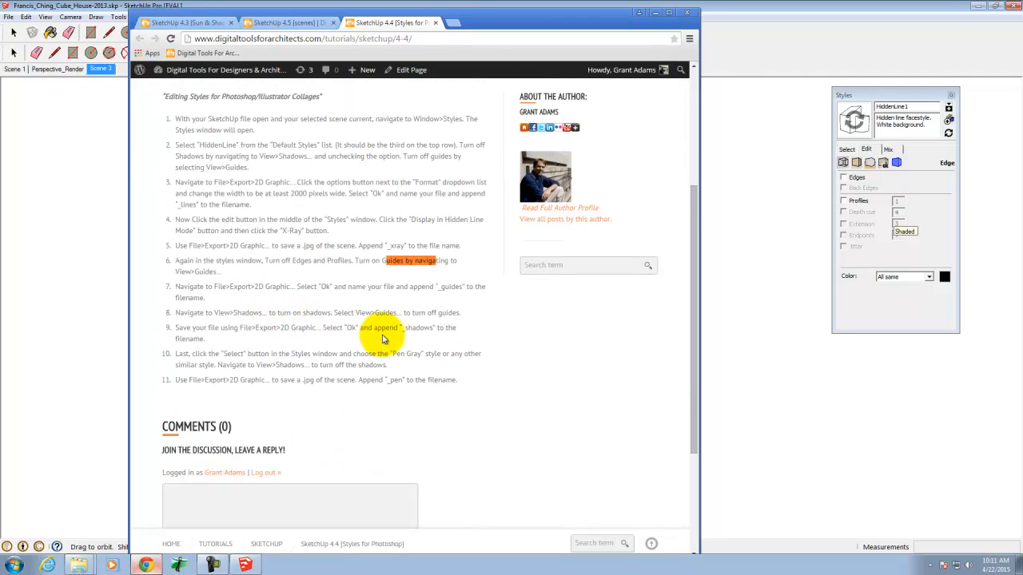
left_click_drag(218, 365, 345, 364)
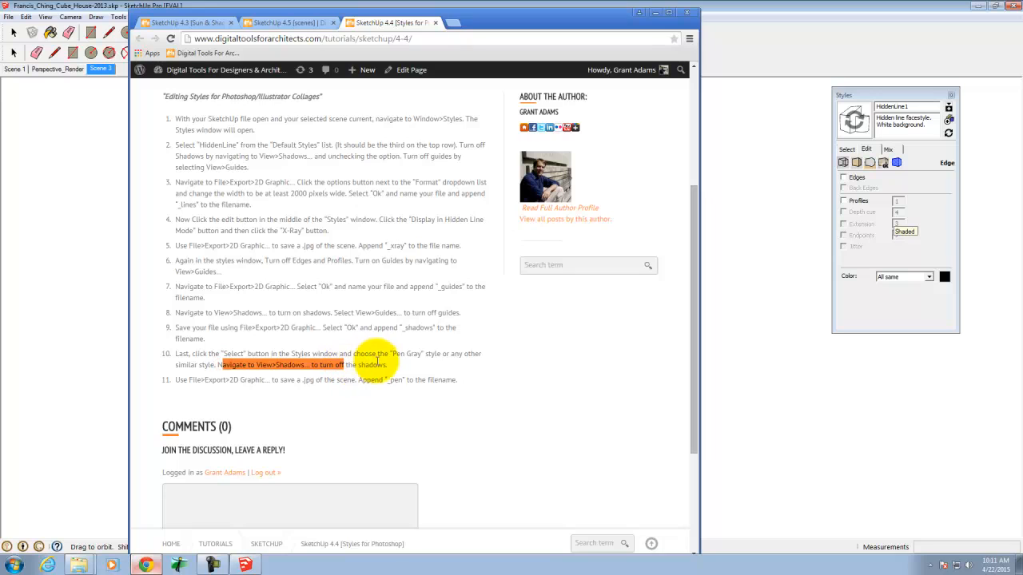
left_click(376, 361)
left_click(746, 5)
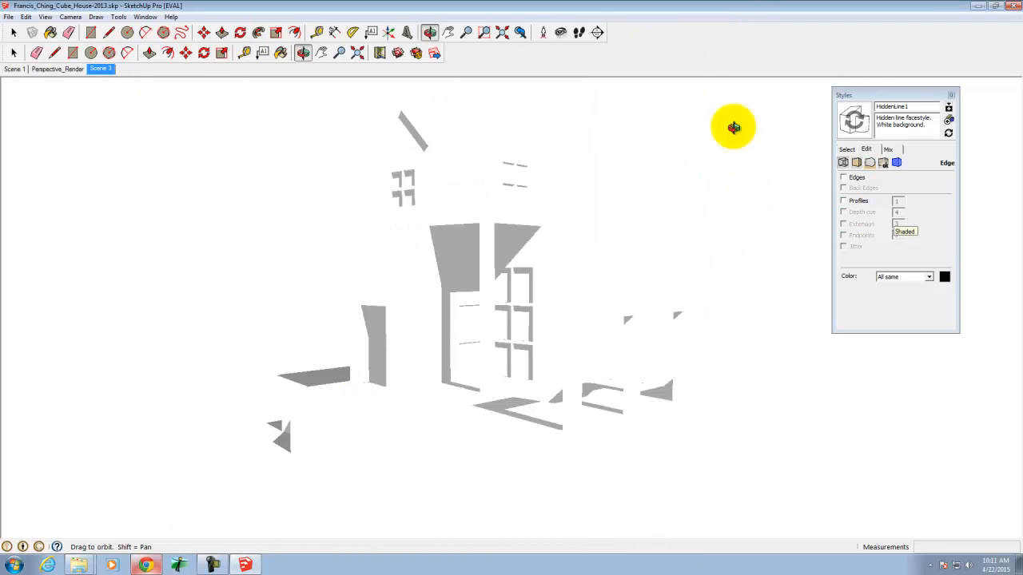
left_click(45, 16)
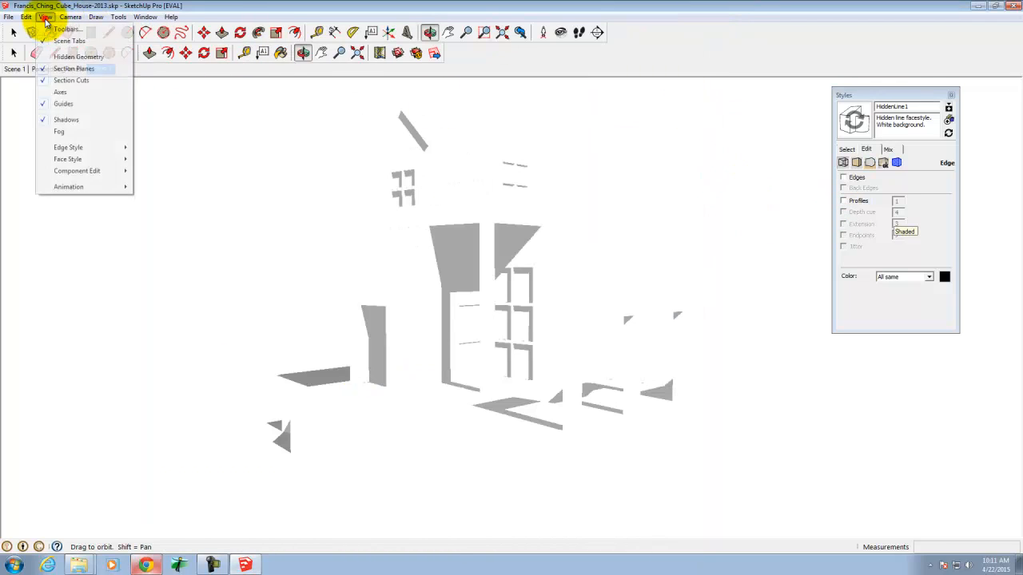
left_click(64, 119)
left_click(844, 179)
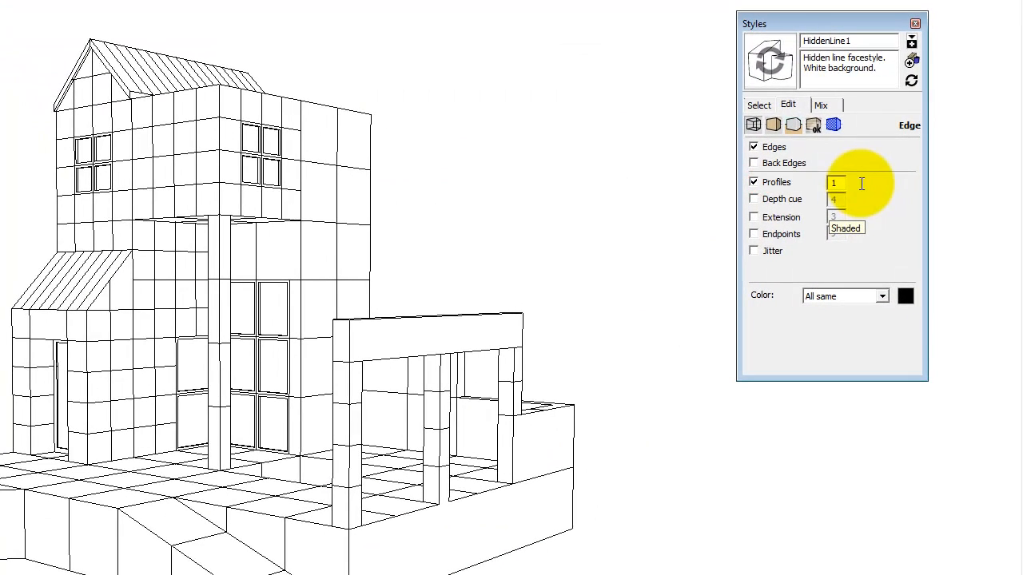
Try Pen Grey, Marker Wide, Dry Erase Marker Wide, Scibble Heavy and Brush Strokes from Sketchy Edges, and apply Airbrush with Endpoints.
left_click(759, 104)
left_click(835, 124)
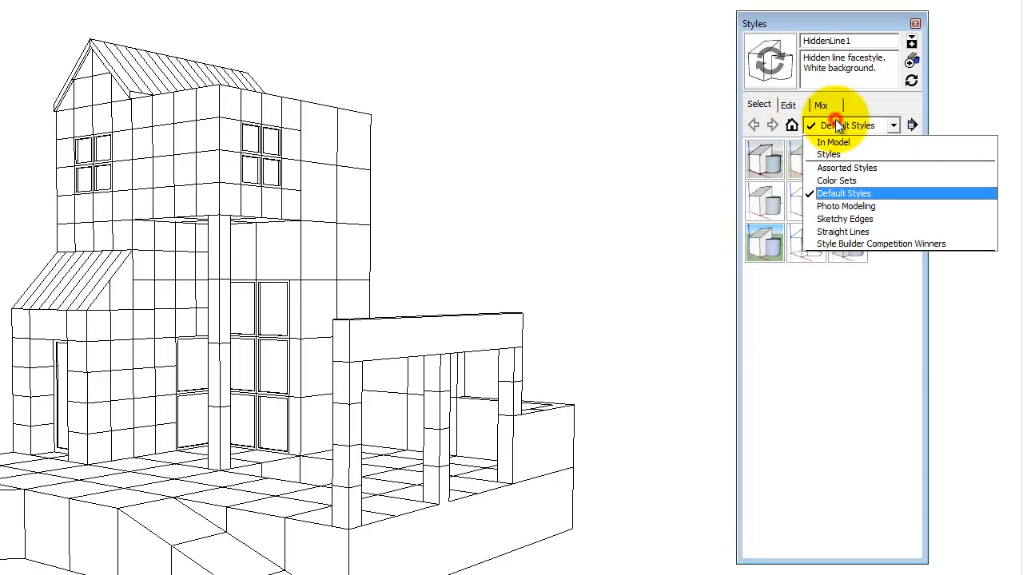
left_click(884, 216)
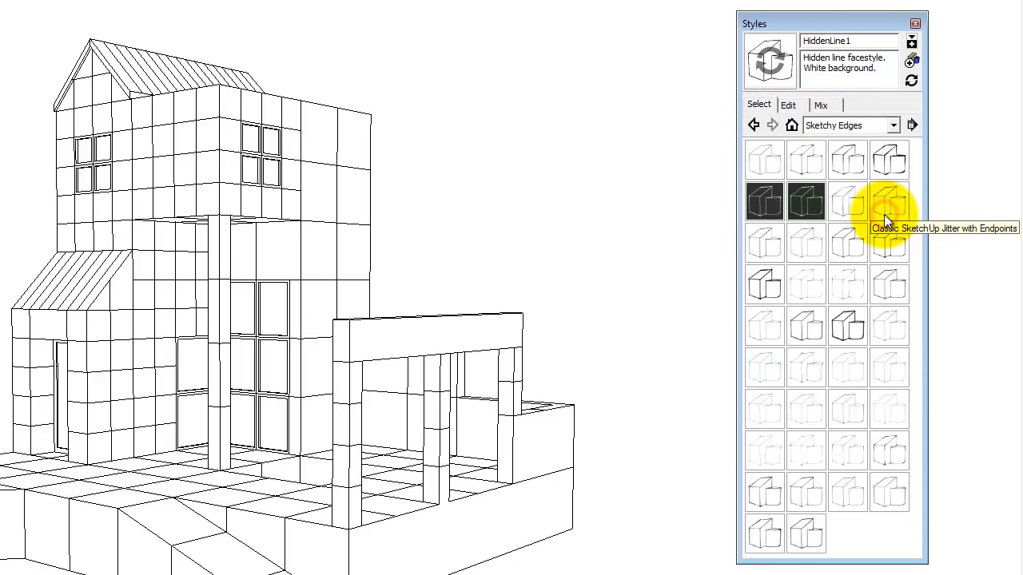
left_click(850, 367)
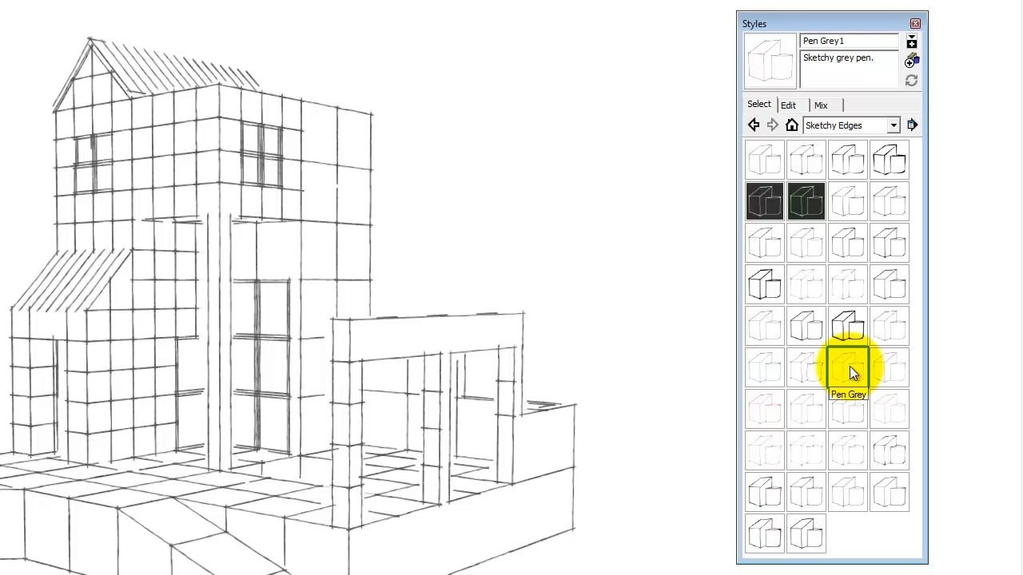
left_click(847, 323)
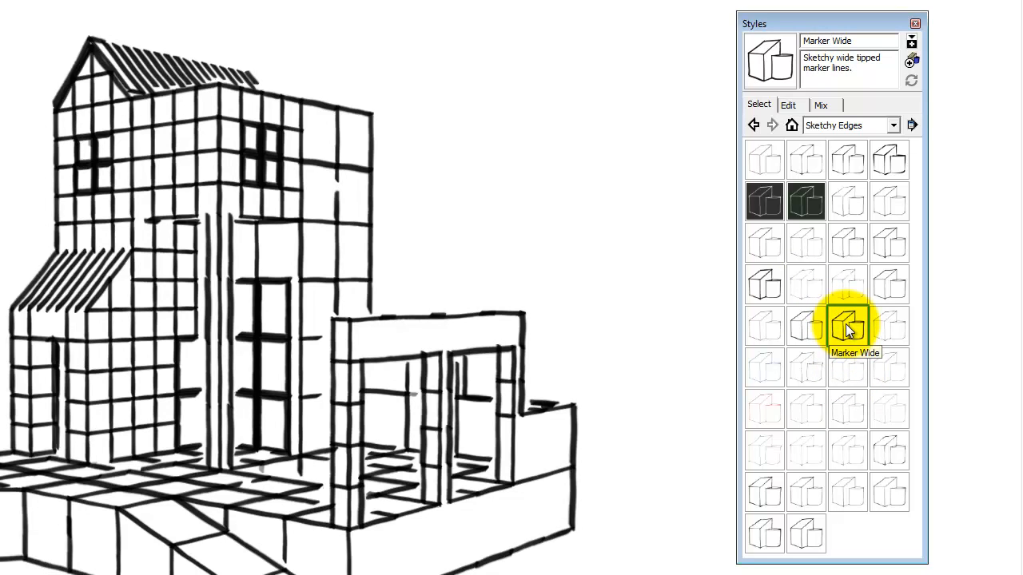
left_click(774, 291)
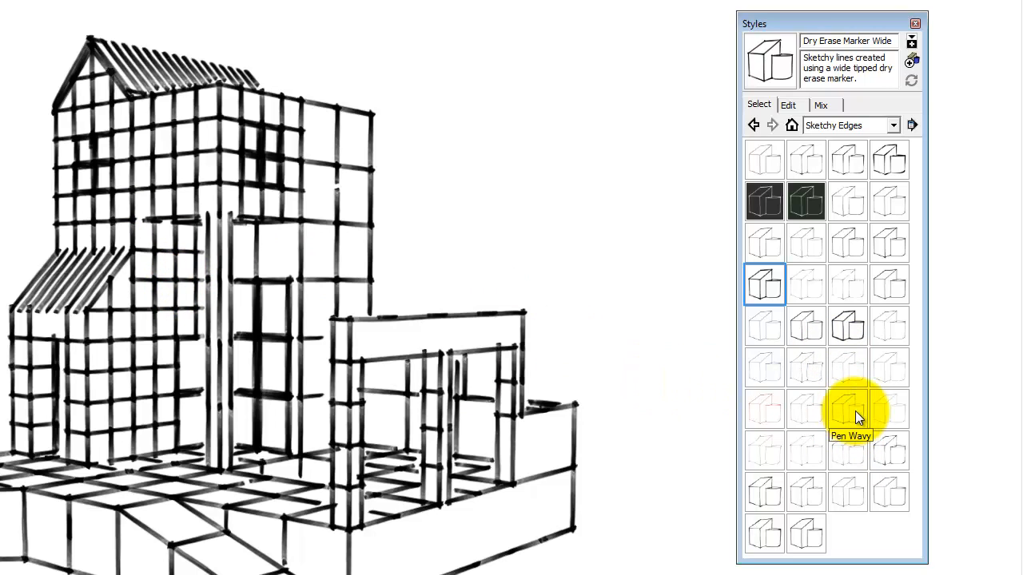
left_click(769, 495)
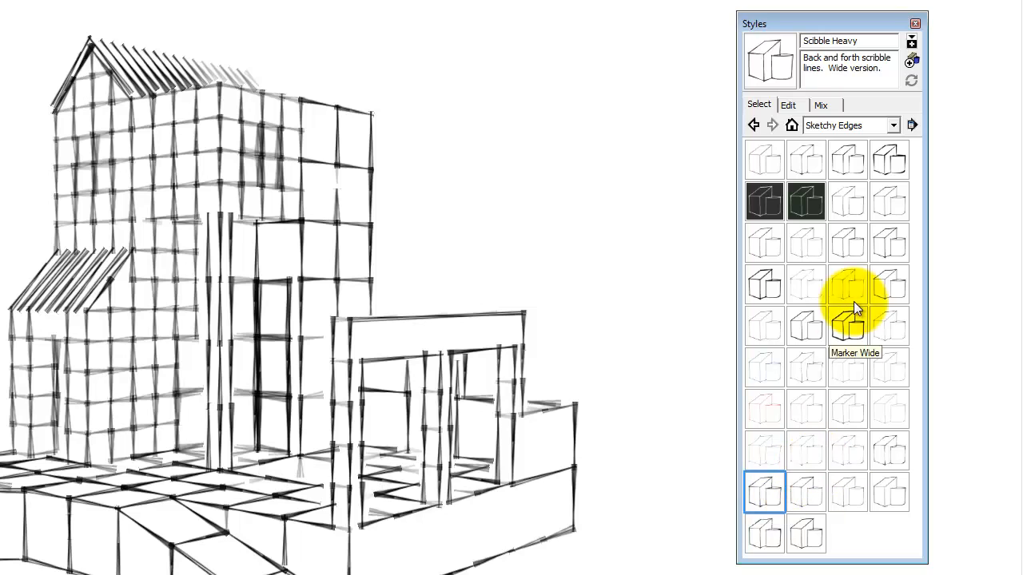
left_click(846, 163)
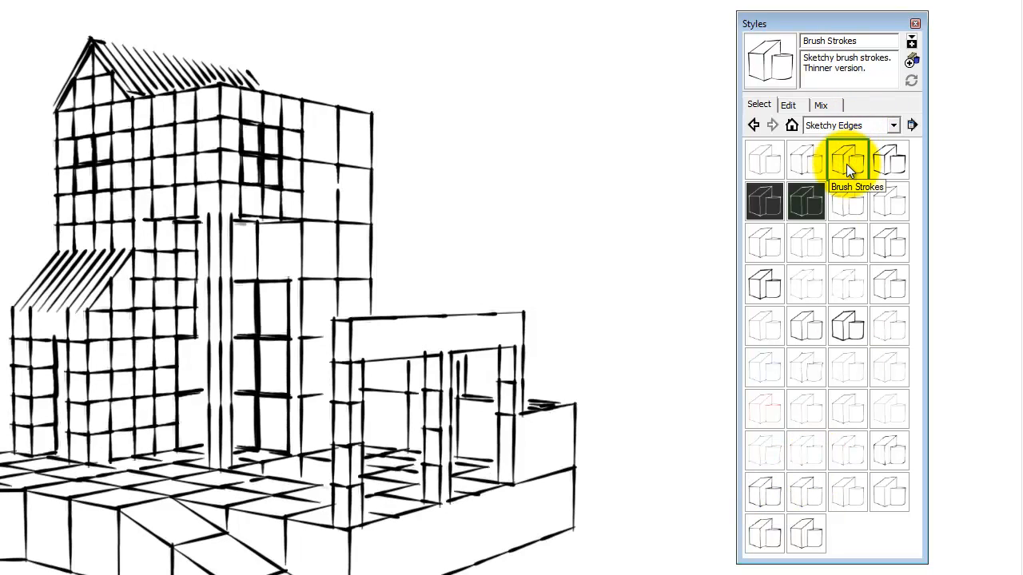
left_click(801, 160)
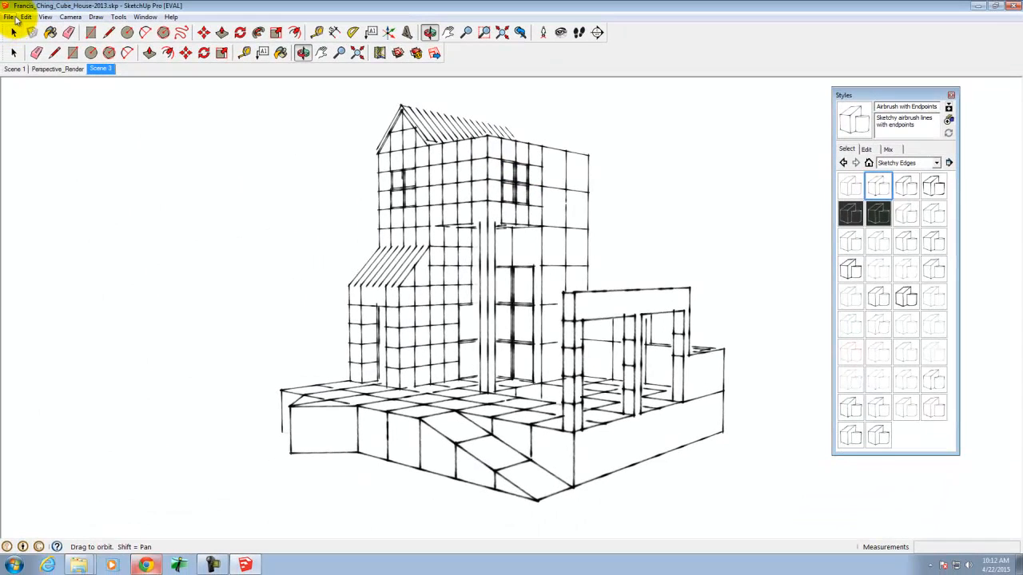
Export the airbrush-styled view as a 2D JPEG named Francis_Ching_Cube_House_airbrush.jpg in 2015 Spring.
left_click(10, 17)
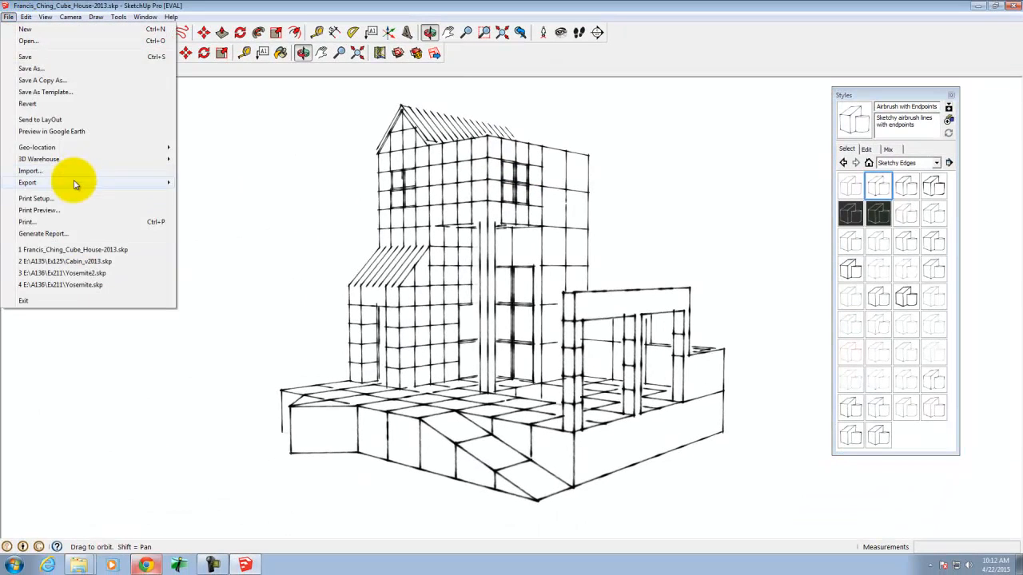
mouse_move(75, 184)
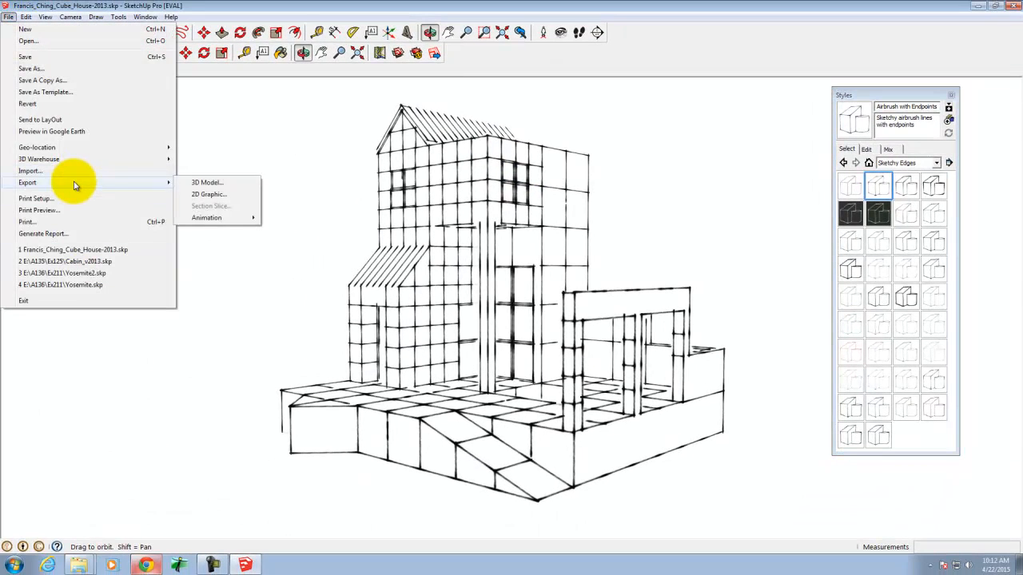
left_click(221, 196)
left_click(559, 362)
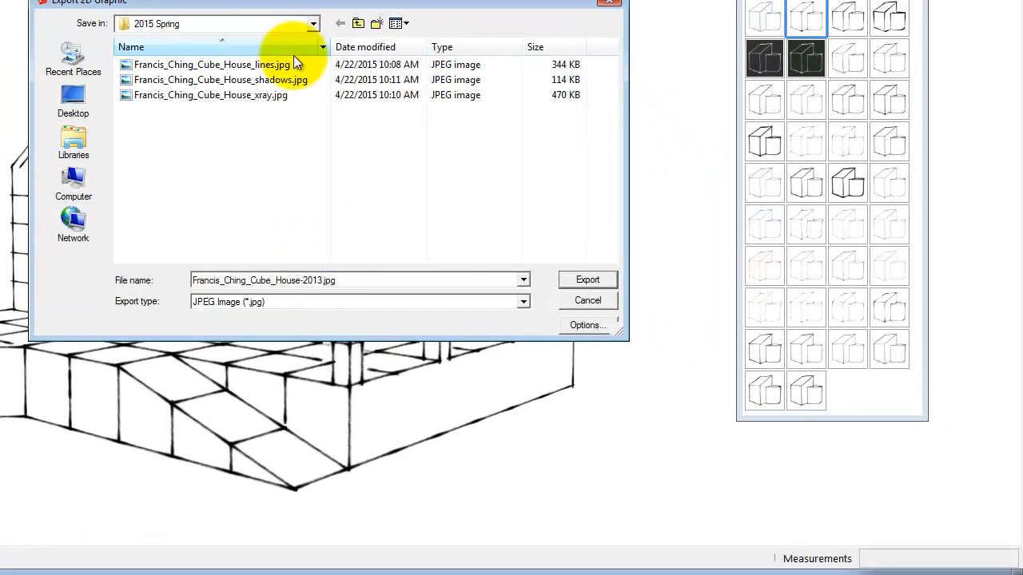
left_click(236, 95)
double_click(296, 279)
left_click(321, 280)
key("Right")
key("BackSpace")
key("BackSpace")
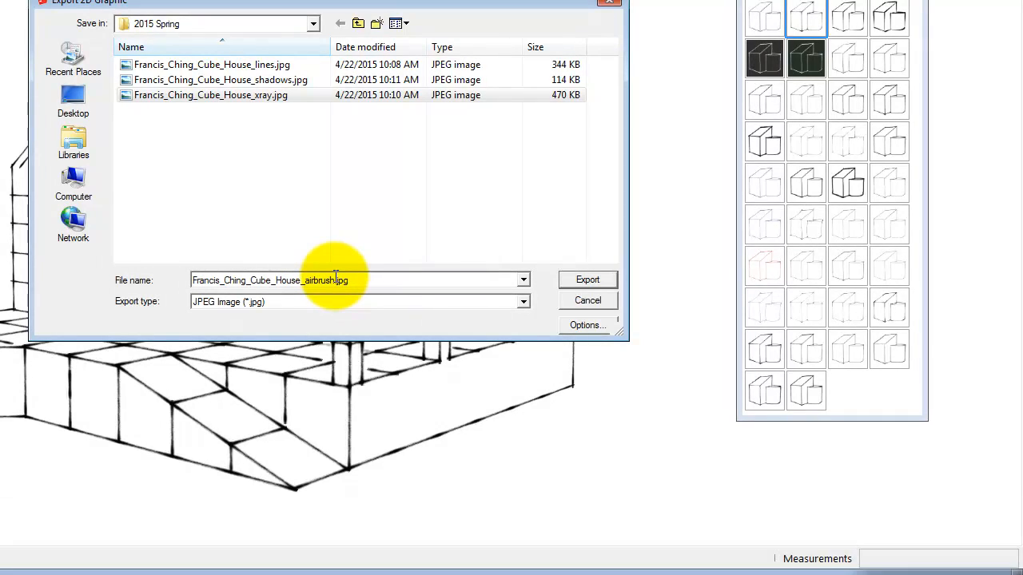
left_click(606, 278)
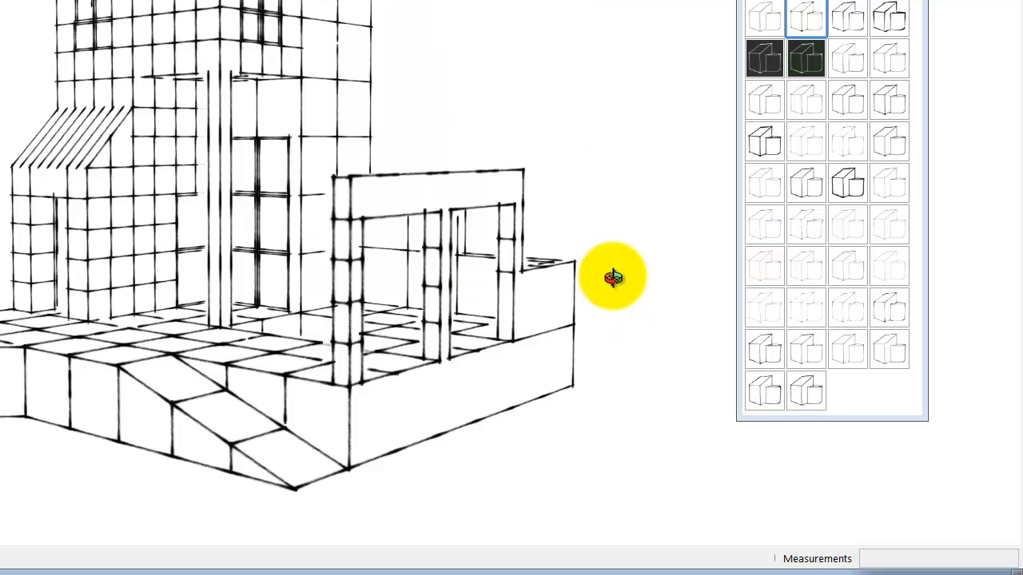
Apply the Pen Grey style and export the view as a 2D JPEG named Francis_Ching_Cube_House_pengray.jpg.
left_click(848, 230)
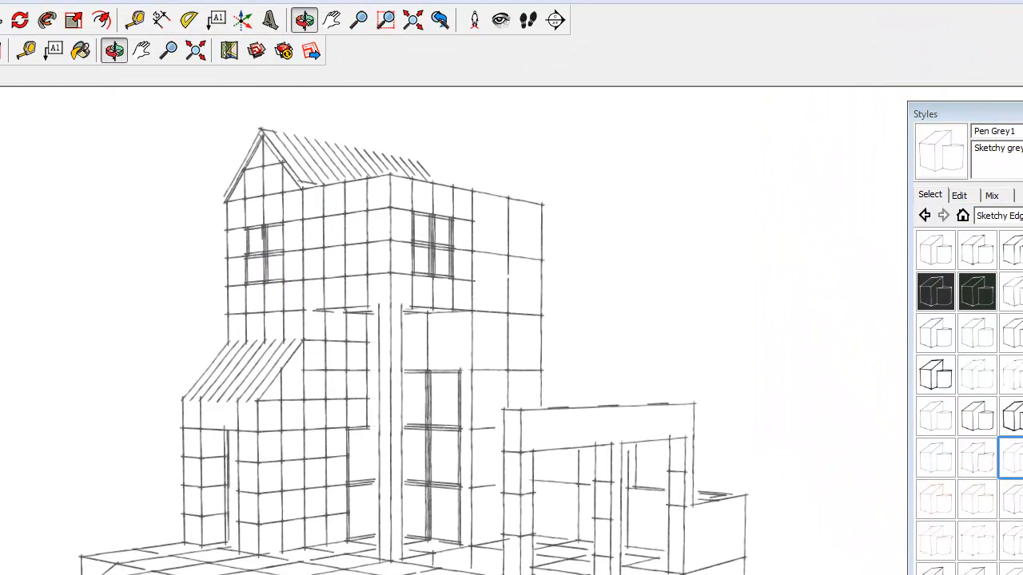
left_click(8, 164)
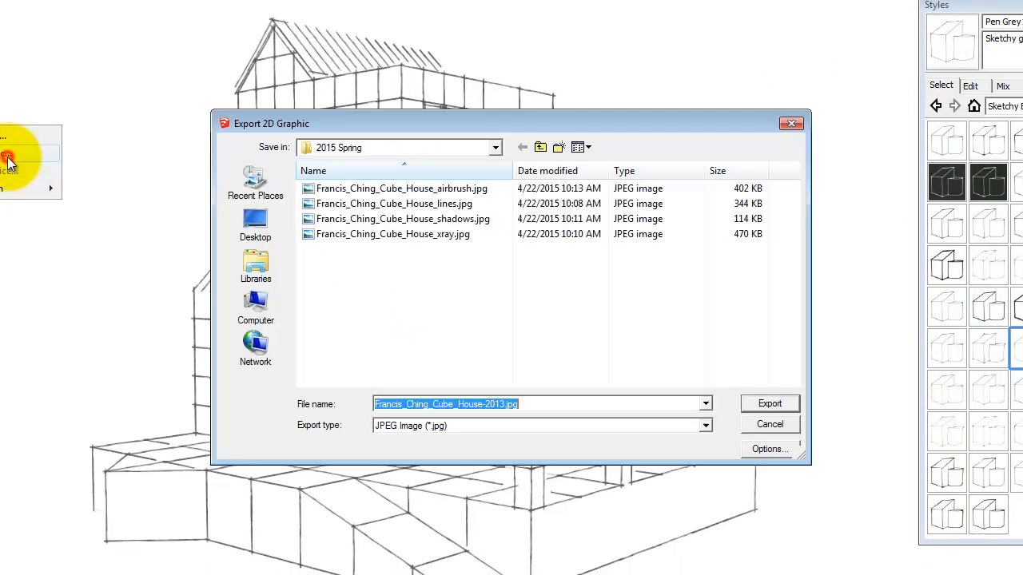
left_click(424, 234)
double_click(499, 405)
left_click(493, 404)
key("Right")
key("BackSpace")
key("BackSpace")
key("BackSpace")
key("BackSpace")
type("pen.jp")
type("g")
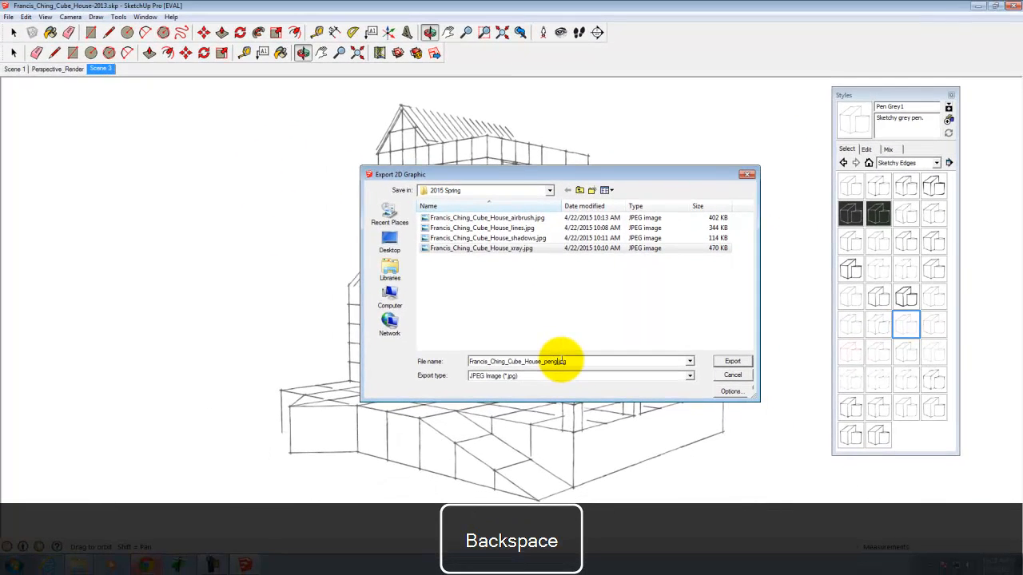
left_click(734, 362)
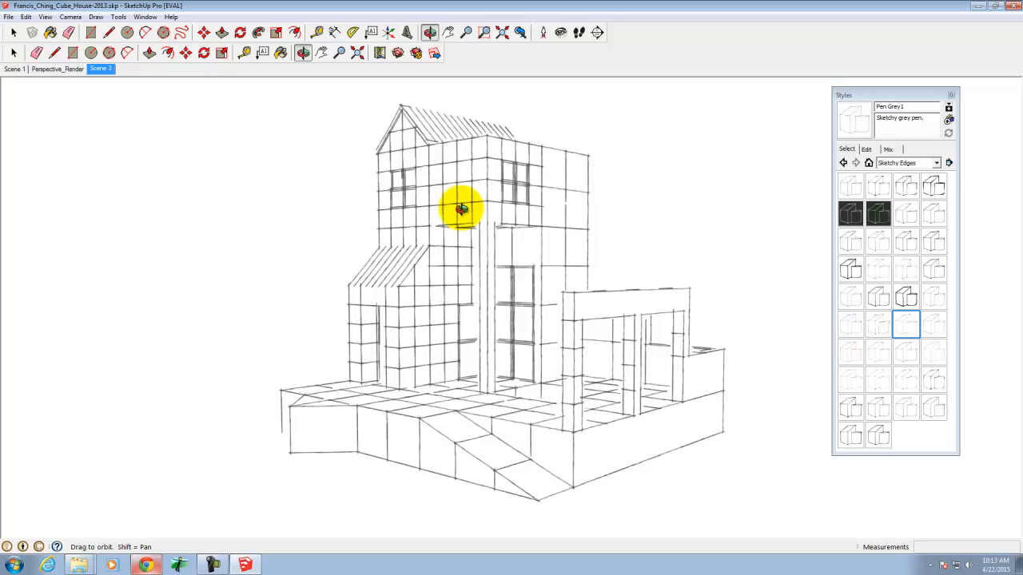
Turn on shadows in the Pen Grey view of the house.
left_click(45, 17)
left_click(67, 118)
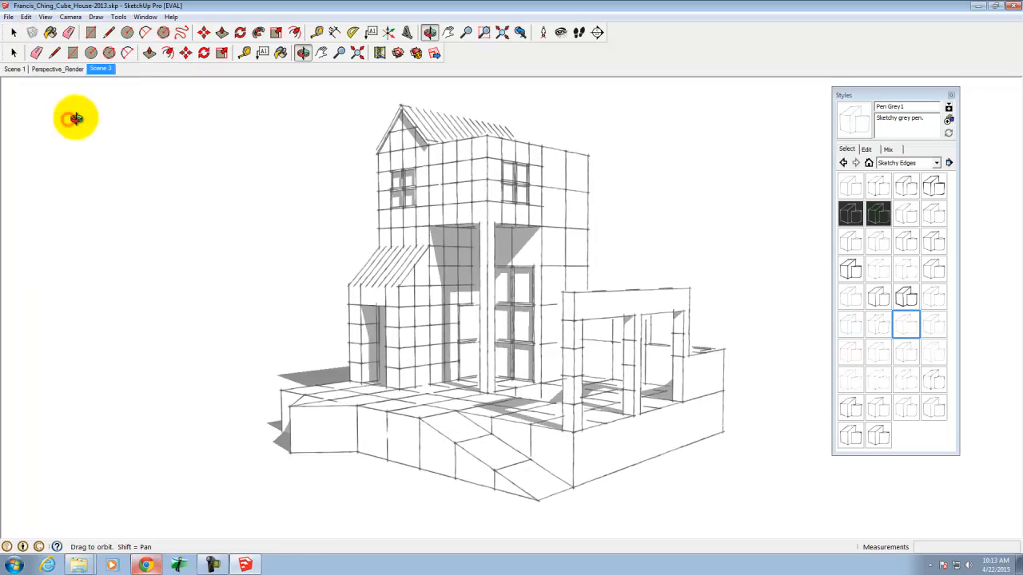
Preview X-ray faces in the Pen Grey style's face settings and turn X-ray back off.
left_click(868, 150)
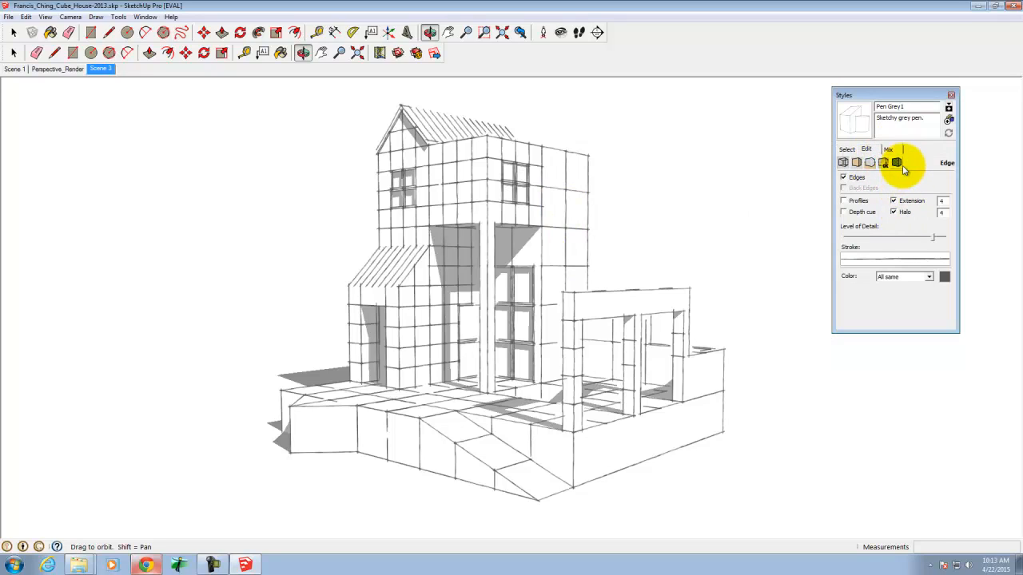
left_click(855, 163)
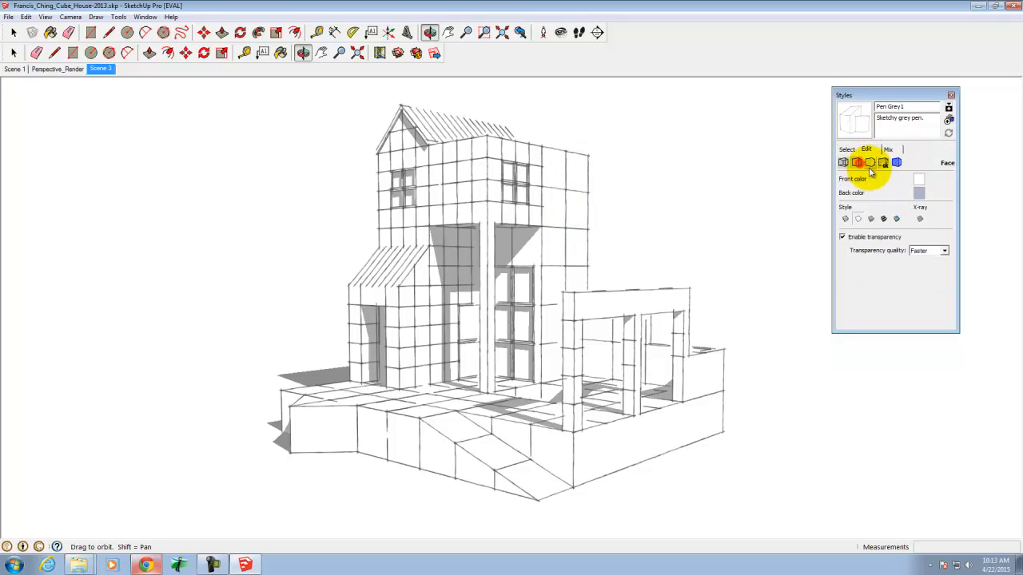
left_click(919, 219)
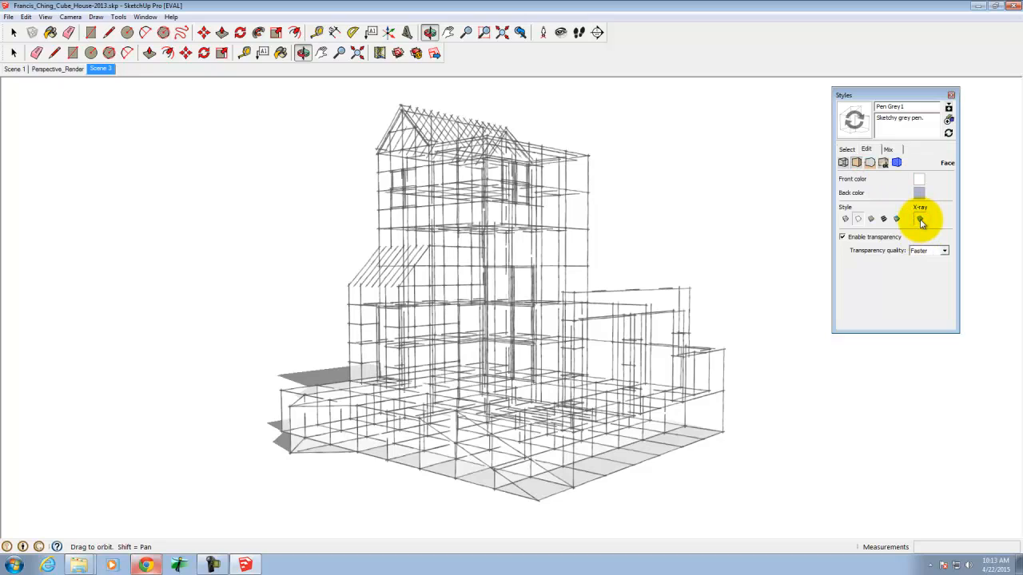
left_click(920, 219)
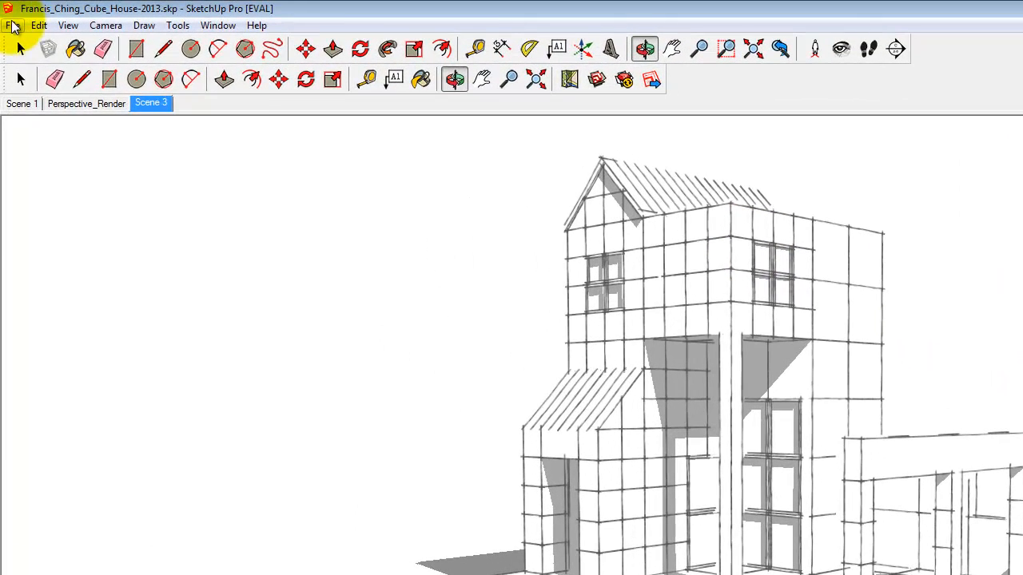
Export the shadowed Pen Grey view as a 2D JPEG named Francis_Ching_Cube_House_bestfromsketchup.jpg in the 2015 Spring folder.
left_click(8, 17)
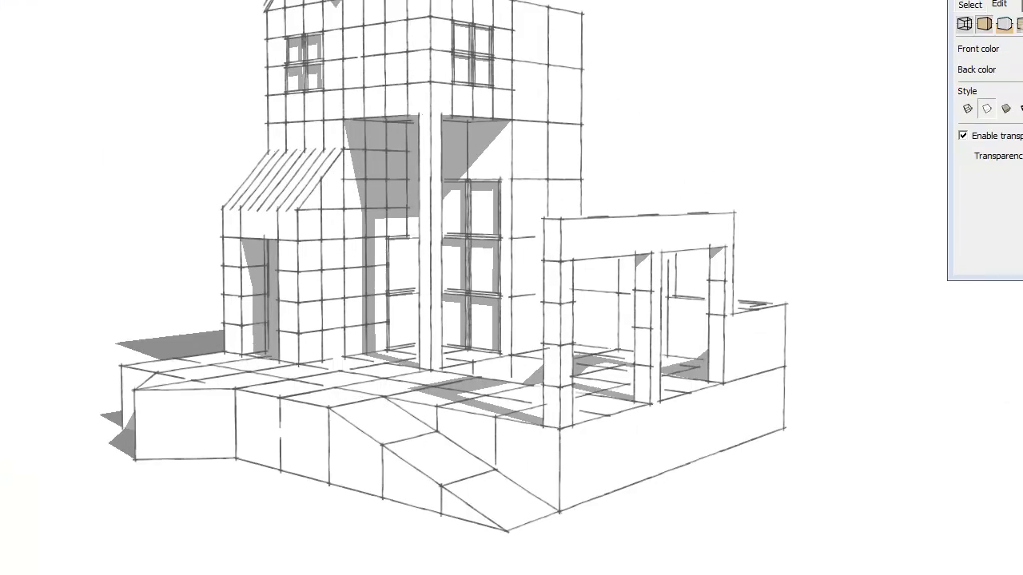
mouse_move(36, 247)
left_click(302, 266)
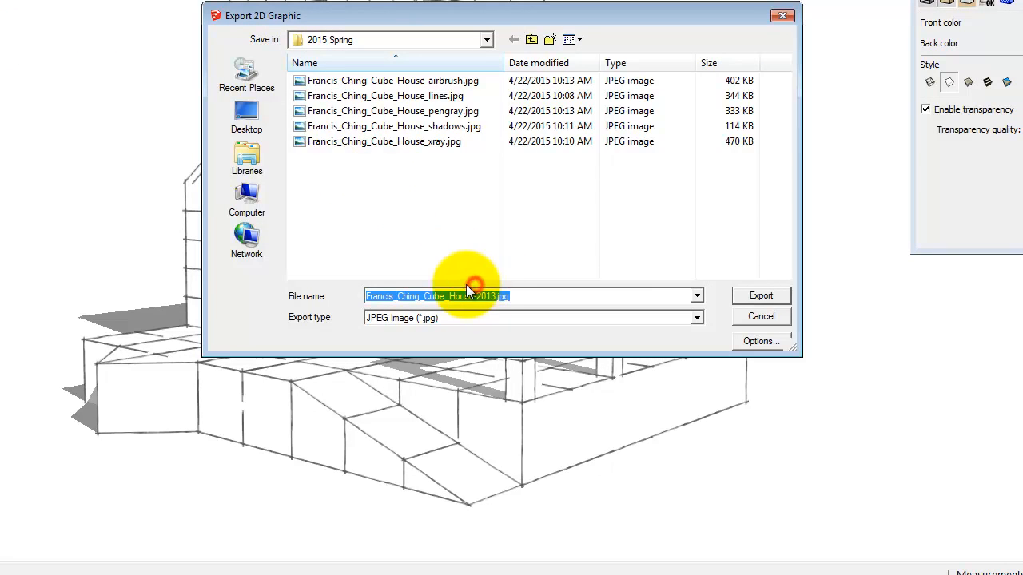
left_click(437, 140)
double_click(490, 298)
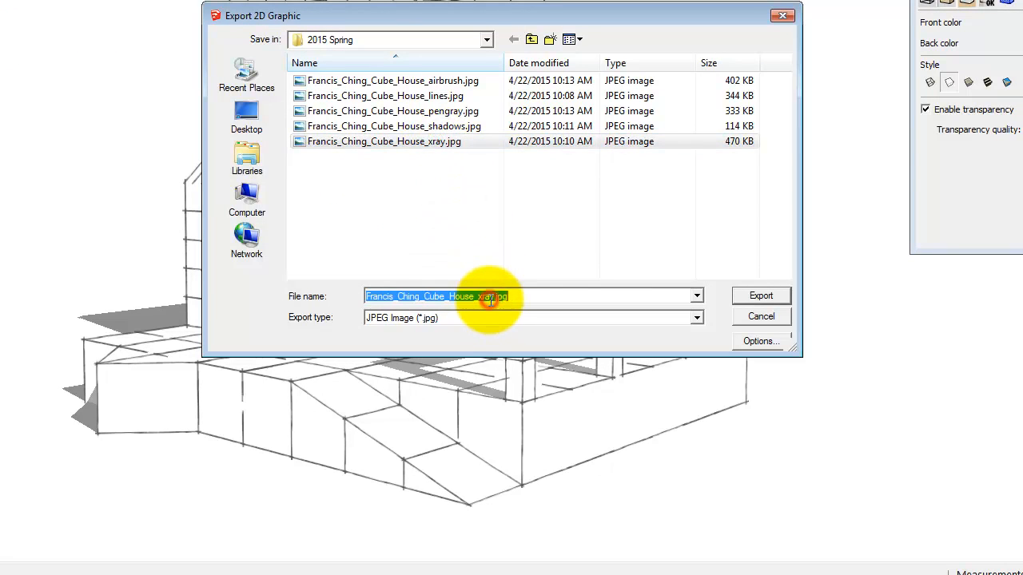
left_click(488, 295)
key("Right")
key("BackSpace")
key("BackSpace")
key("BackSpace")
key("BackSpace")
key("BackSpace")
type("best")
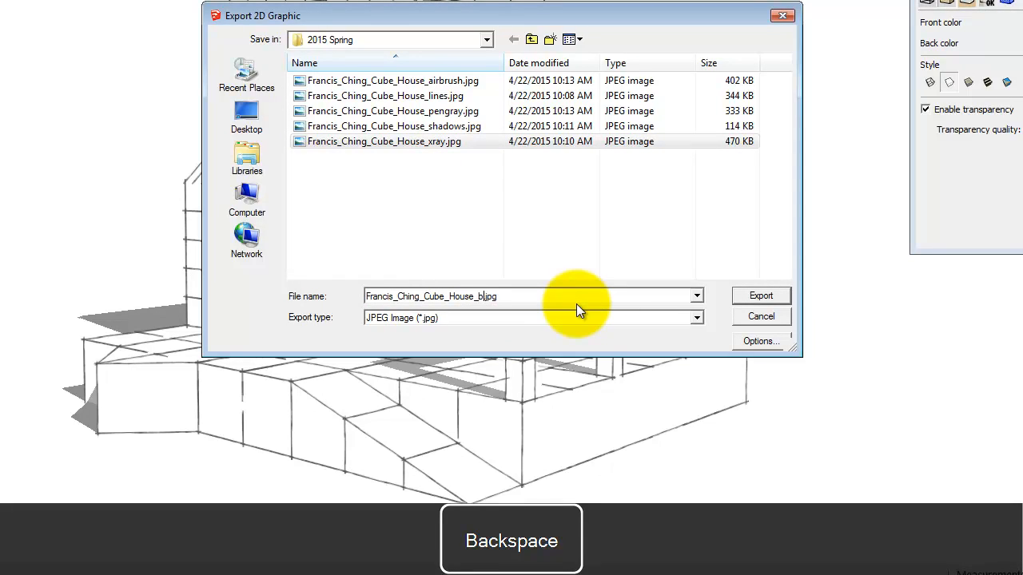
type("fromsketchup")
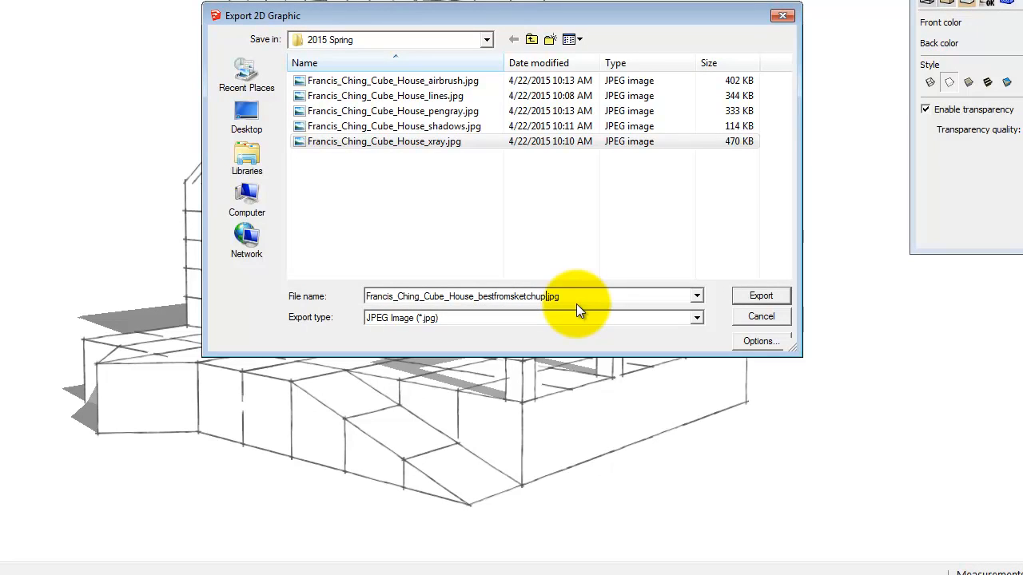
left_click(757, 298)
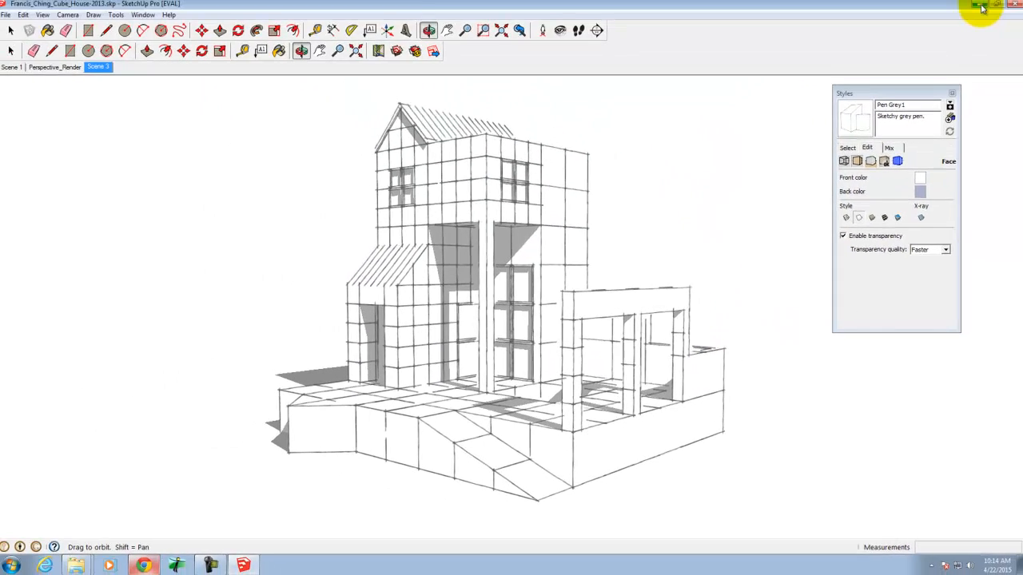
Minimize SketchUp and launch Adobe Photoshop CS6 (64 Bit).
left_click(981, 11)
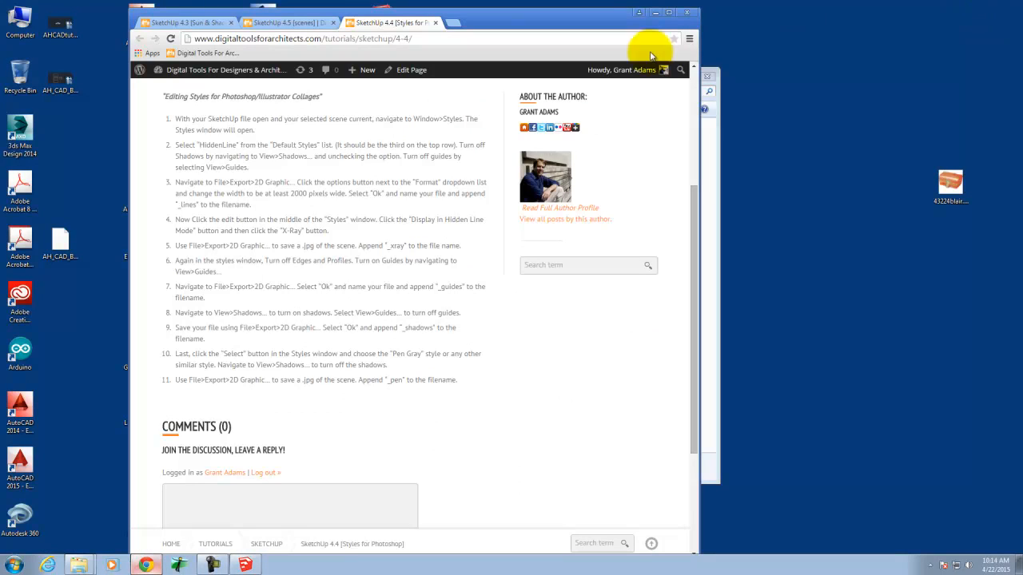
left_click(13, 565)
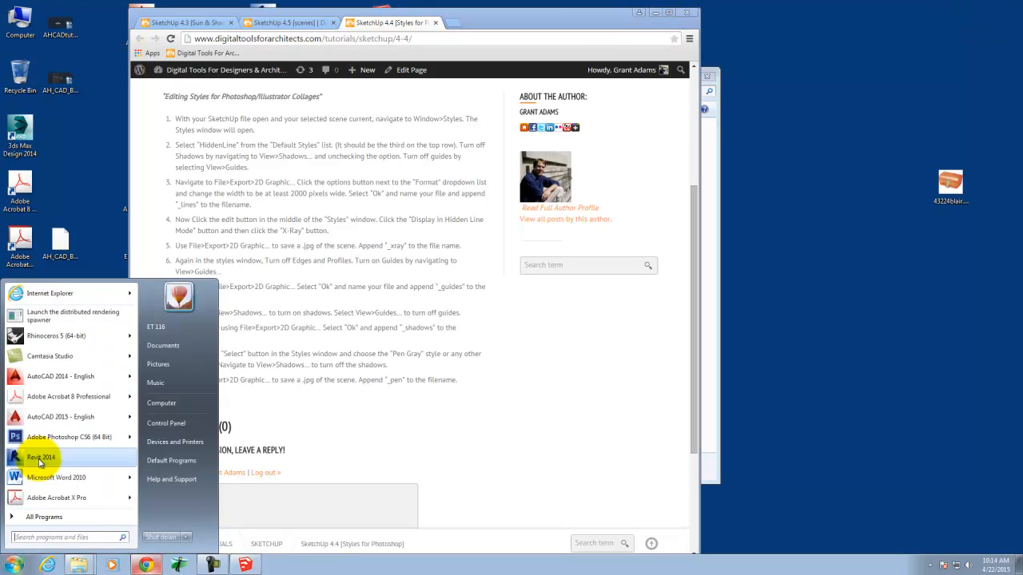
left_click(44, 438)
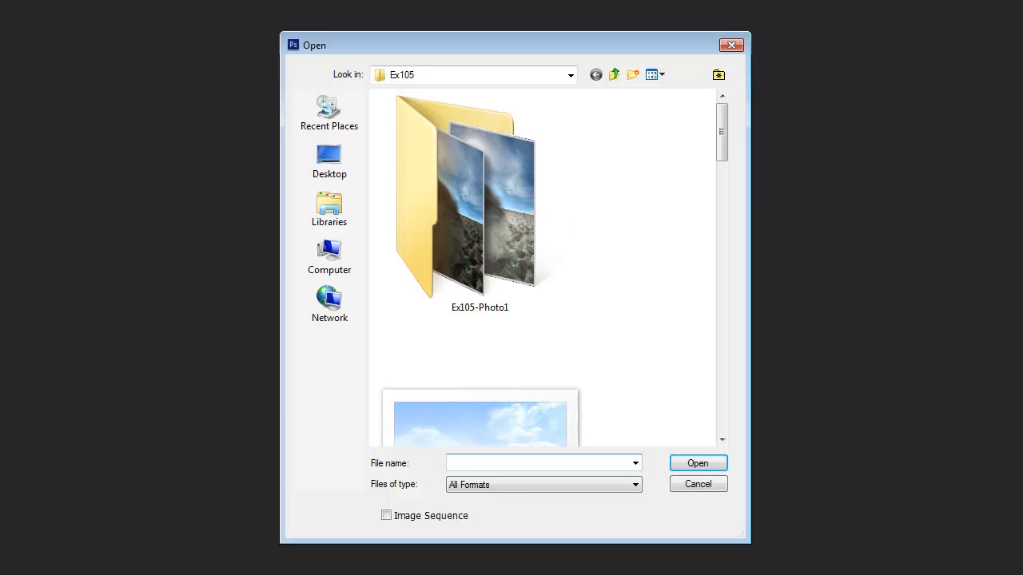
Open Francis_Ching_Cube_House_lines.jpg from the 2015 Spring folder inside A135 Exercises, Ex124.
left_click(489, 78)
left_click(459, 246)
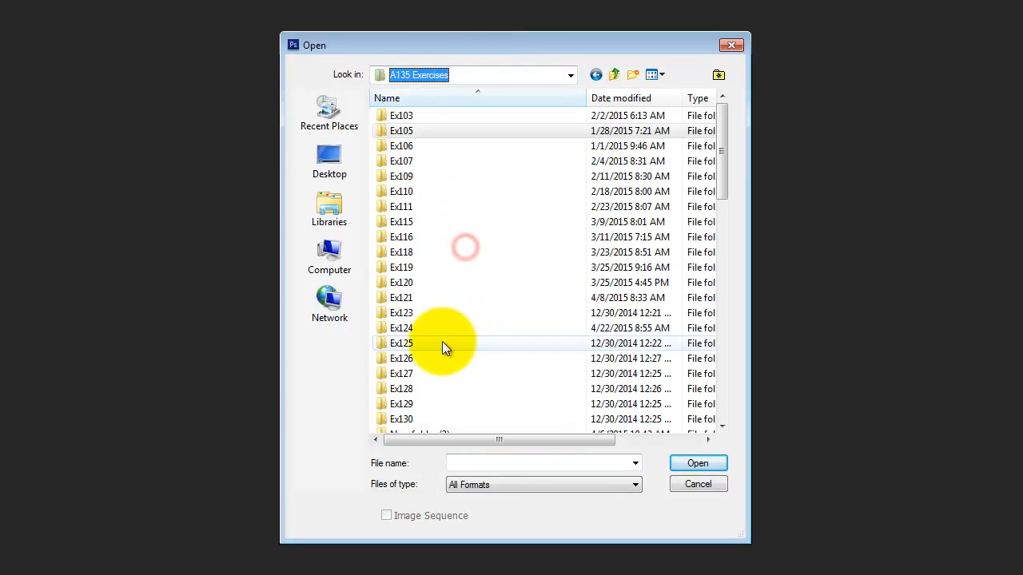
double_click(411, 329)
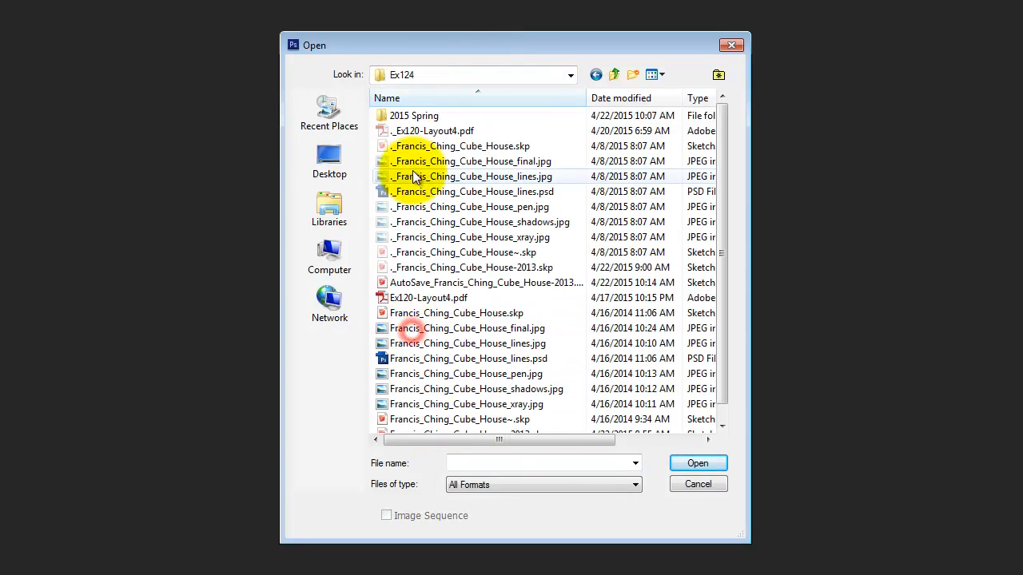
double_click(402, 116)
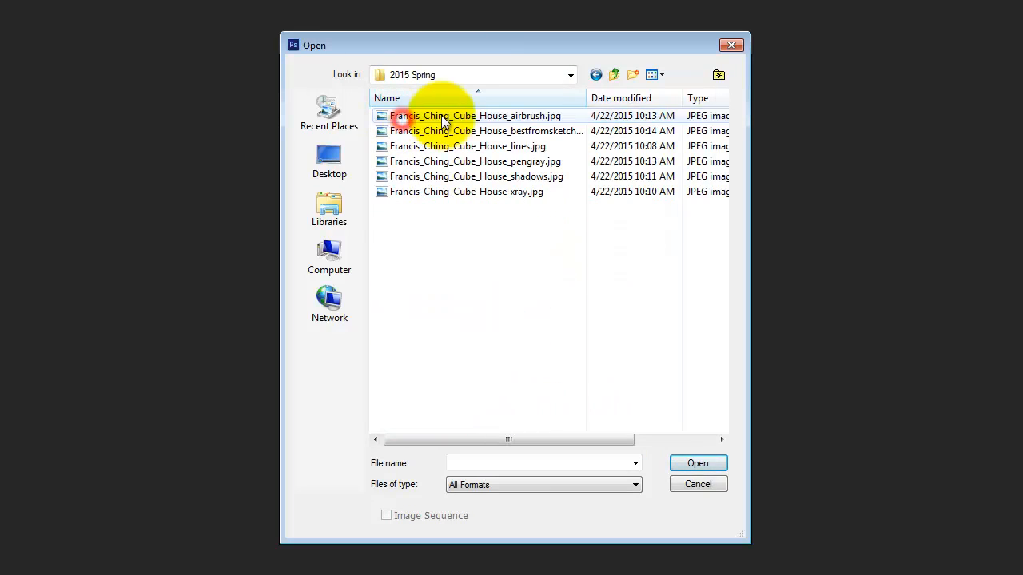
left_click(484, 147)
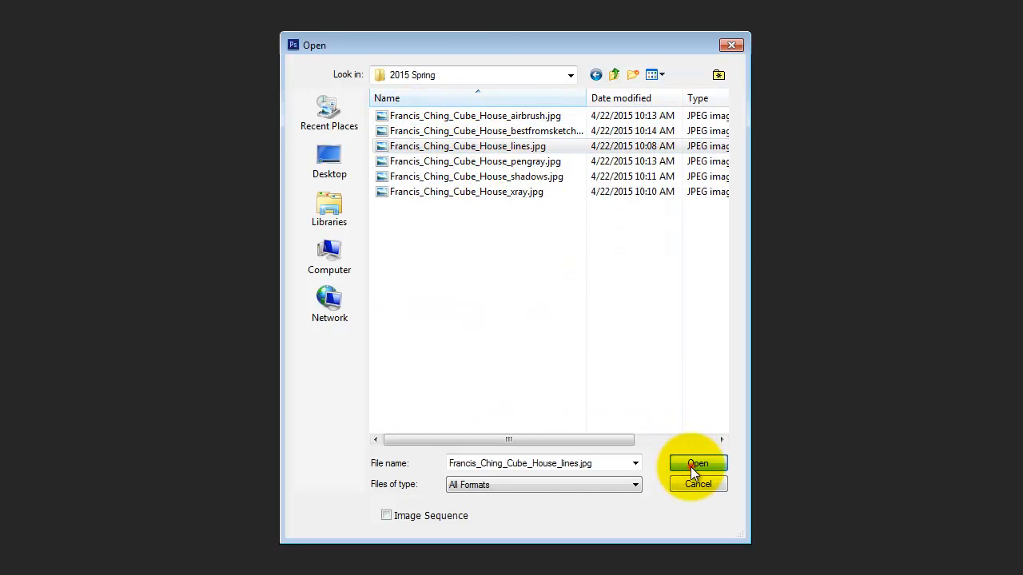
left_click(690, 466)
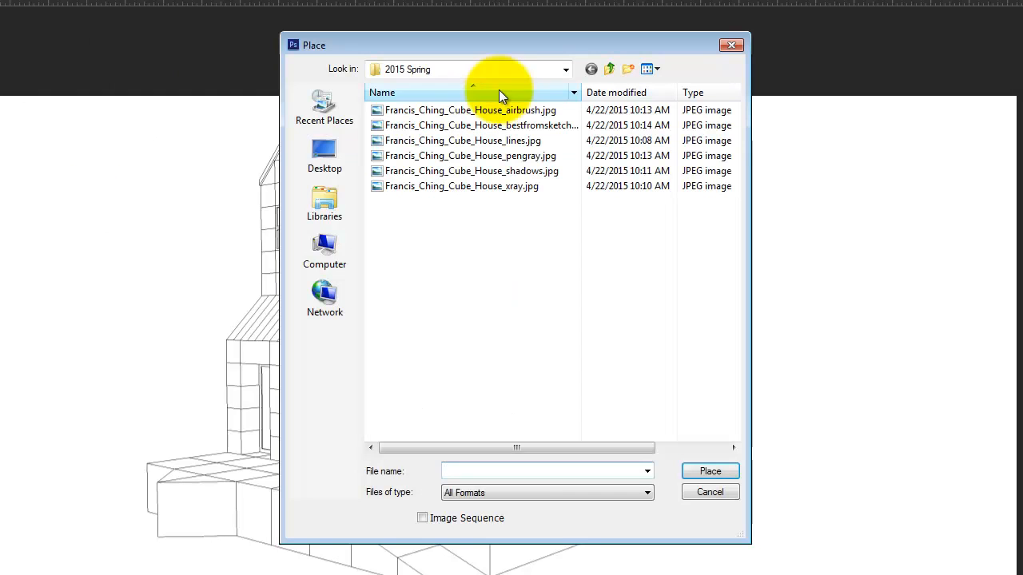
Place Francis_Ching_Cube_House_xray.jpg as a layer over the line drawing at its original size.
left_click(517, 187)
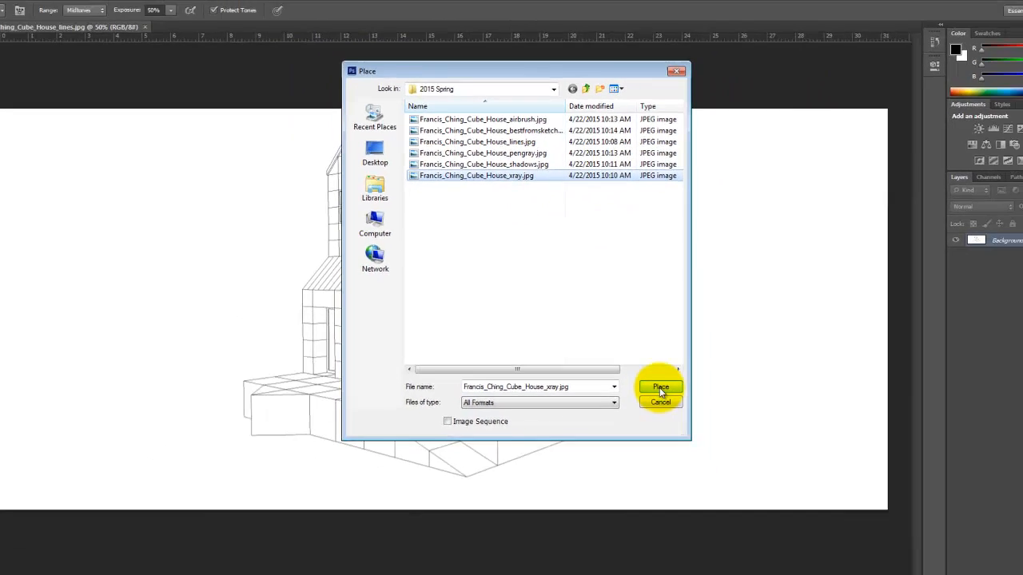
left_click(660, 388)
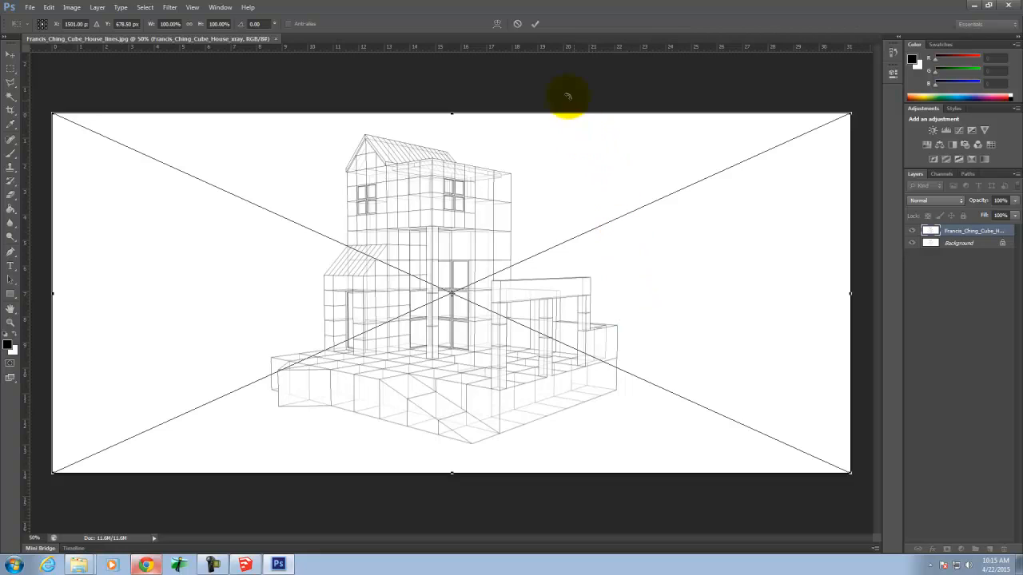
left_click(537, 26)
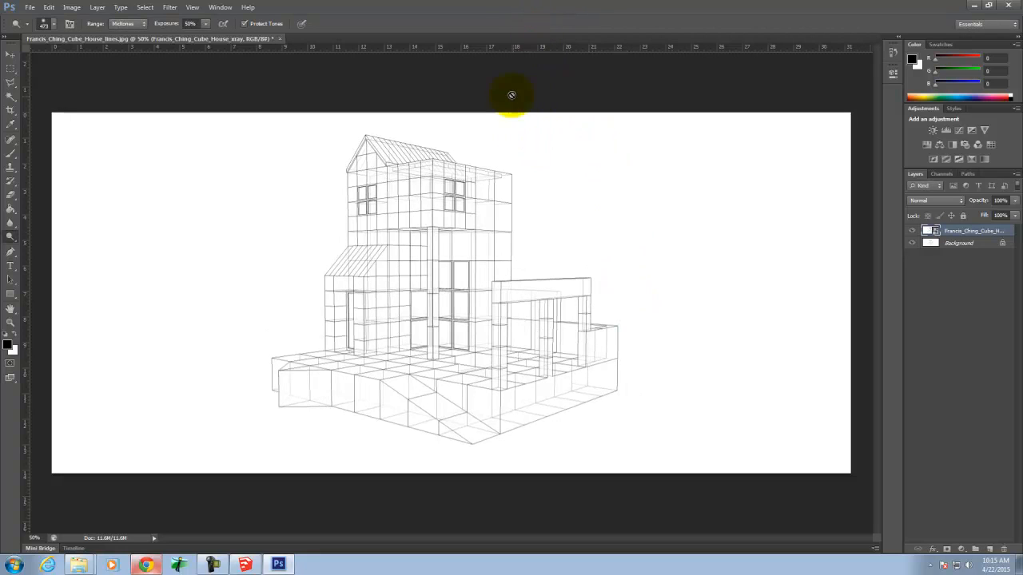
Place Francis_Ching_Cube_House_shadows.jpg as a new layer above the X-ray layer.
left_click(30, 7)
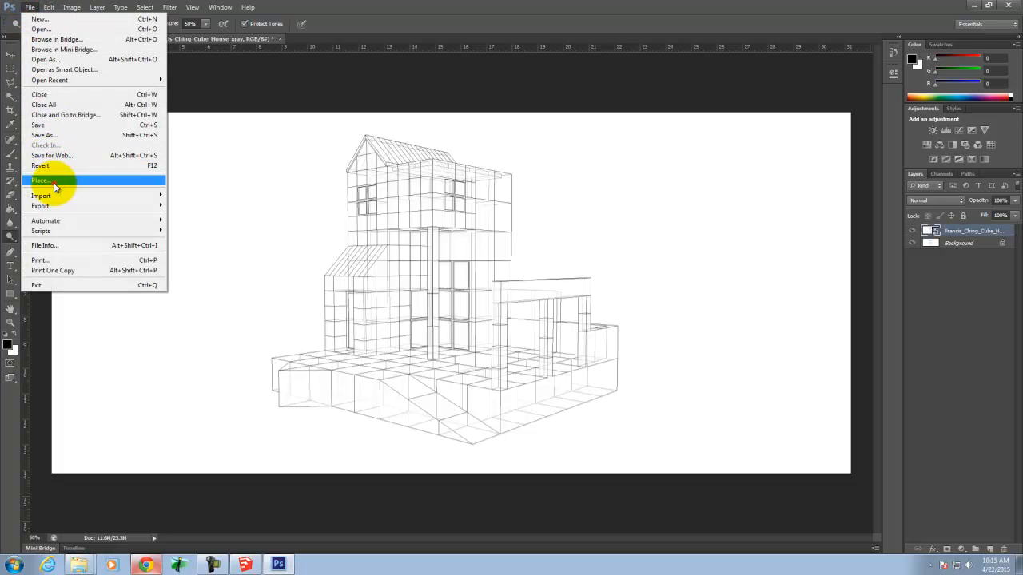
left_click(49, 181)
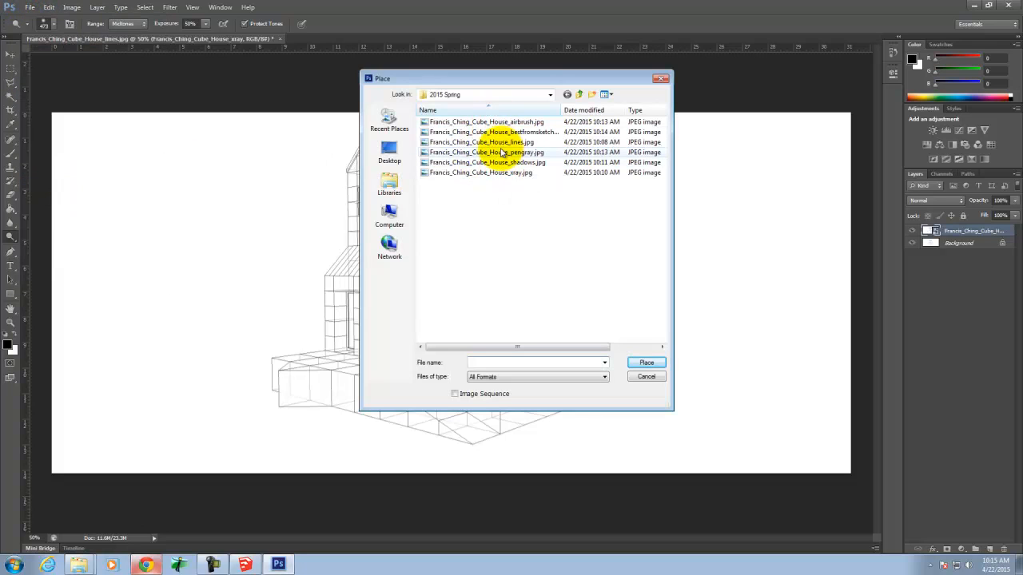
left_click(496, 162)
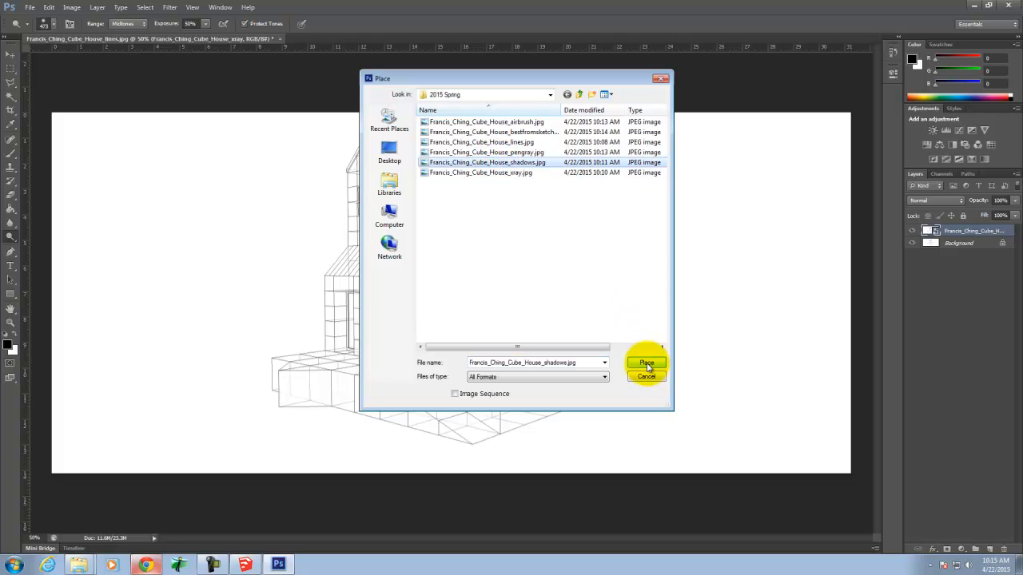
left_click(646, 363)
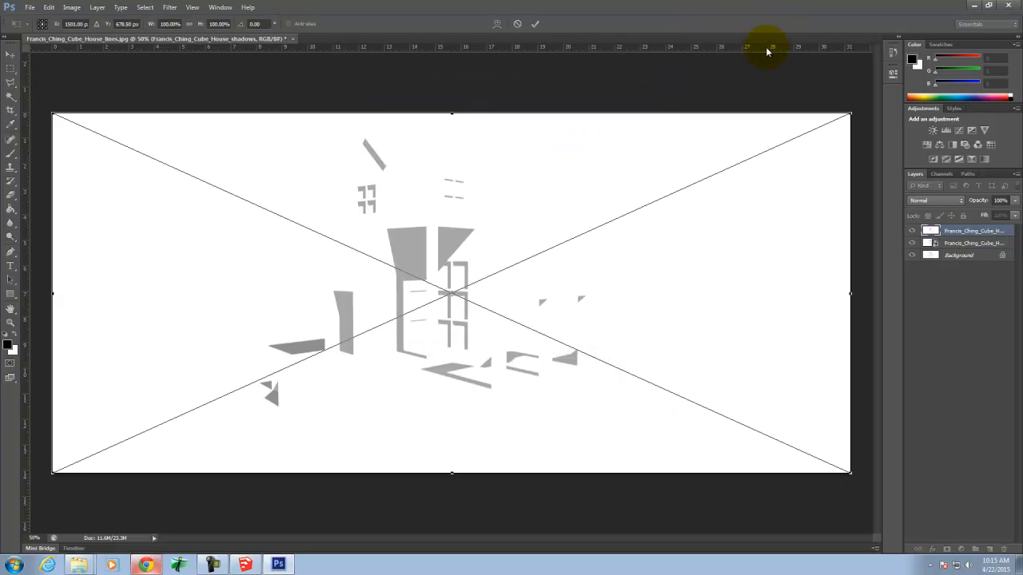
left_click(533, 24)
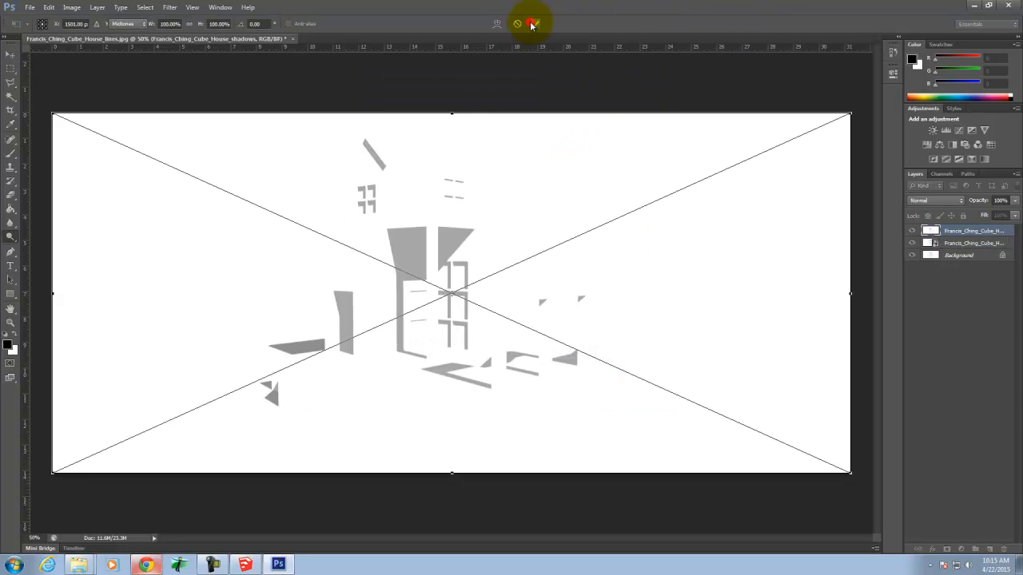
Place Francis_Ching_Cube_House_pengray.jpg as a new layer above the shadows layer.
left_click(28, 7)
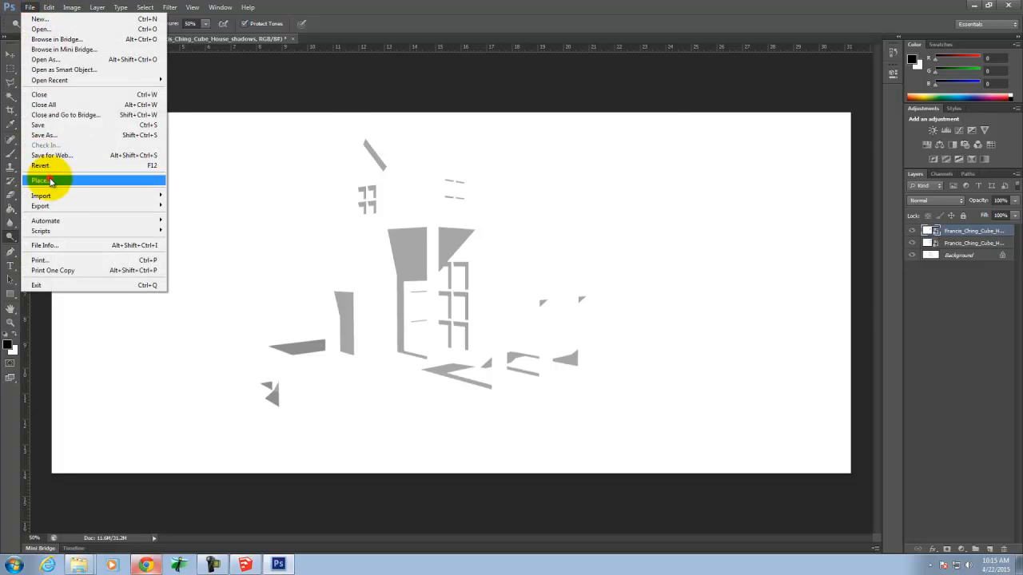
left_click(49, 177)
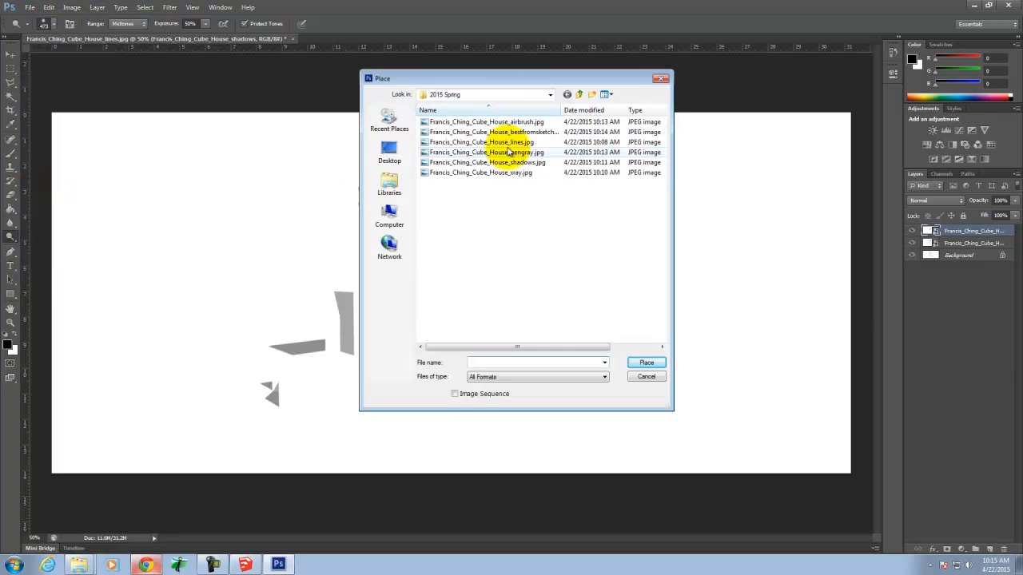
left_click(497, 152)
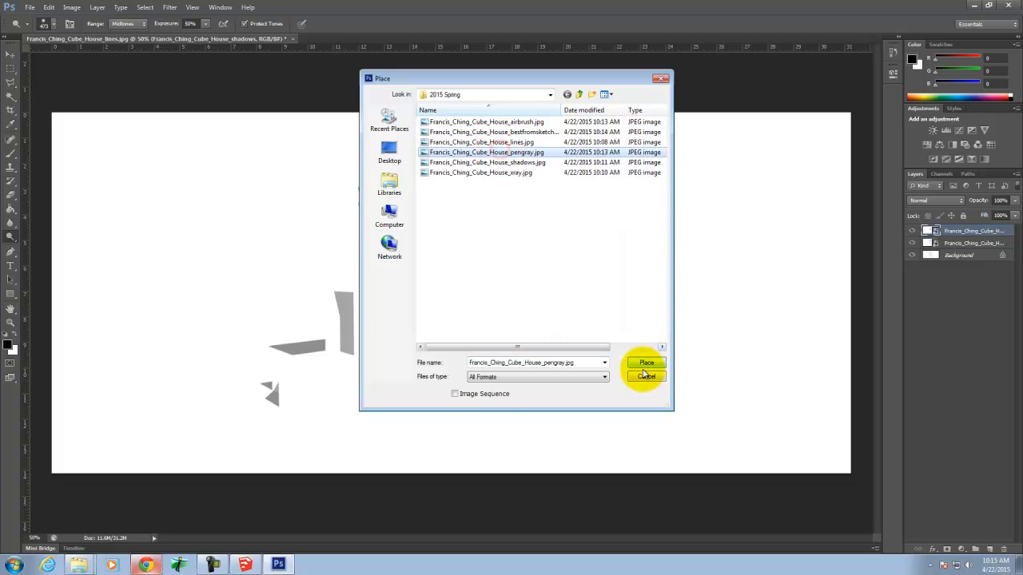
left_click(646, 364)
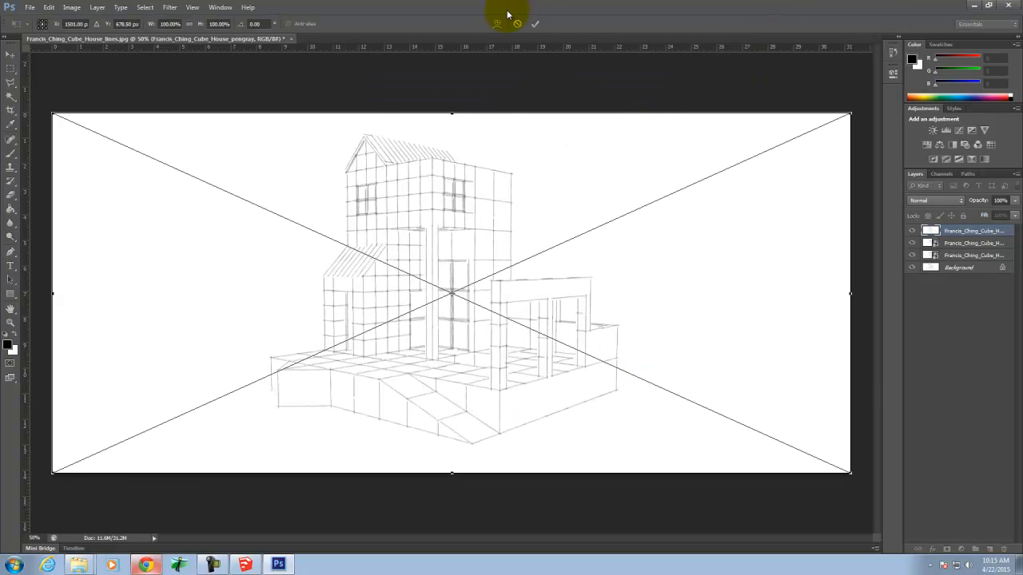
left_click(535, 23)
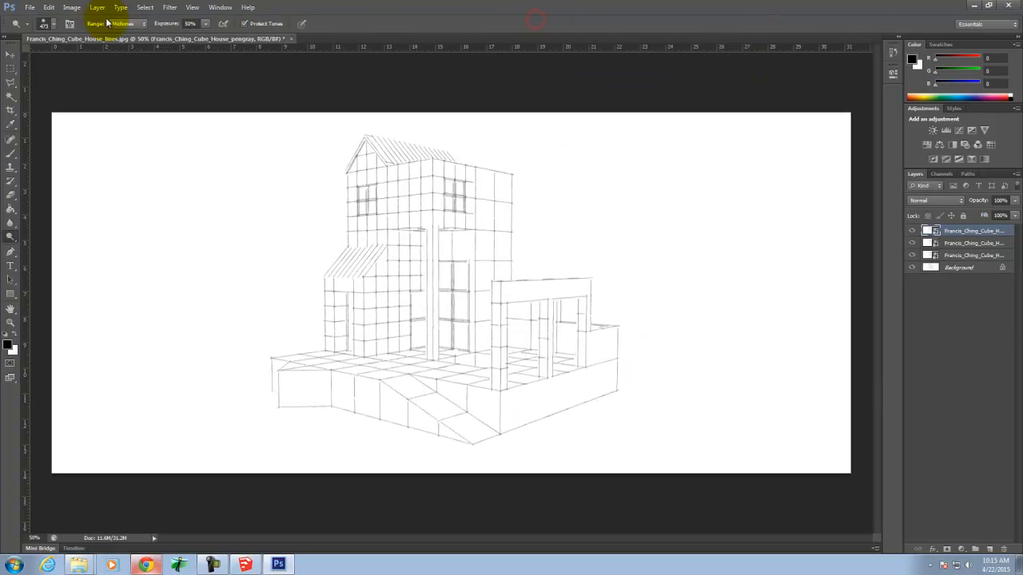
Place Francis_Ching_Cube_House_airbrush.jpg as a new layer above the pen gray layer.
left_click(30, 7)
left_click(68, 183)
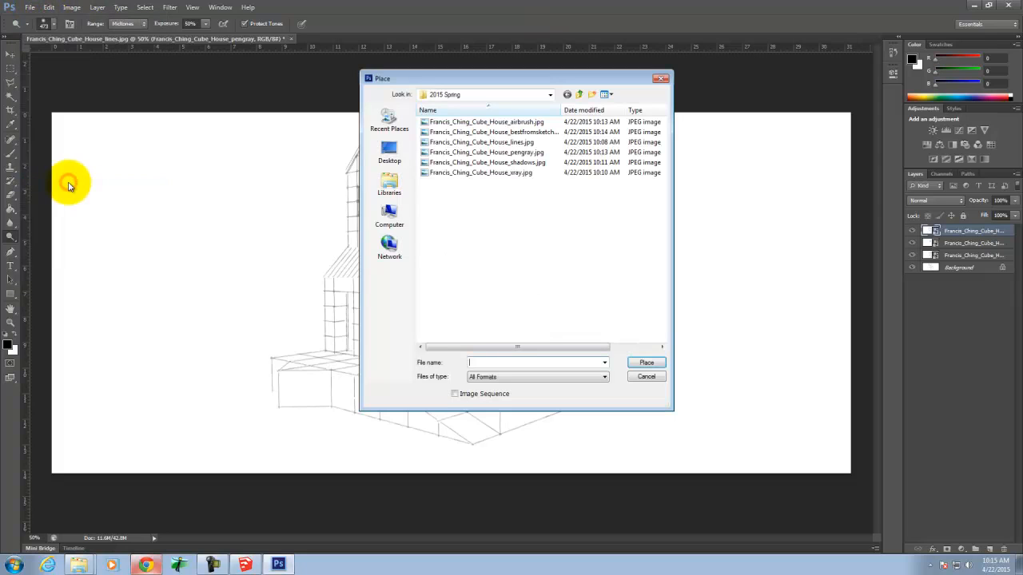
left_click(496, 121)
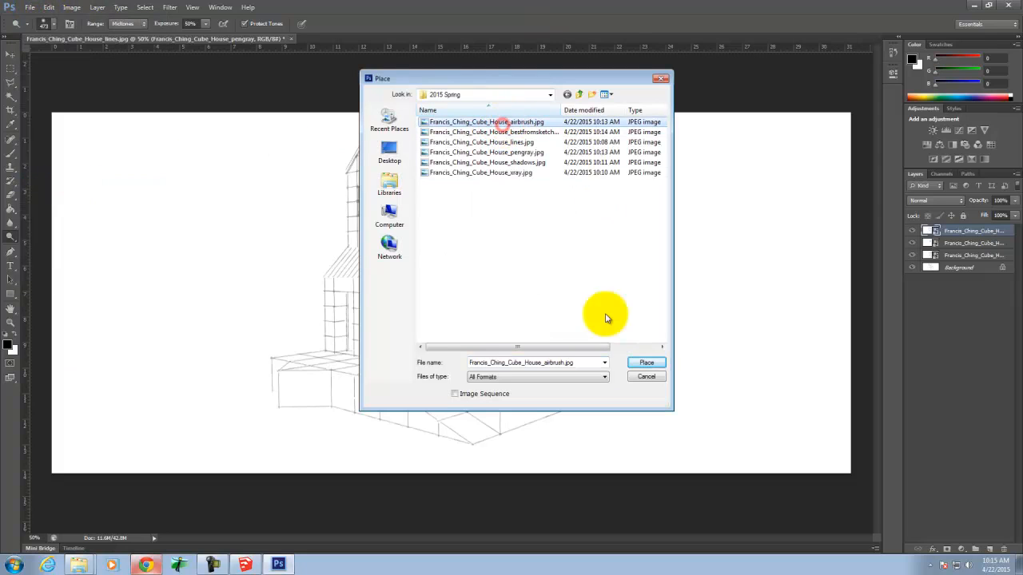
left_click(647, 363)
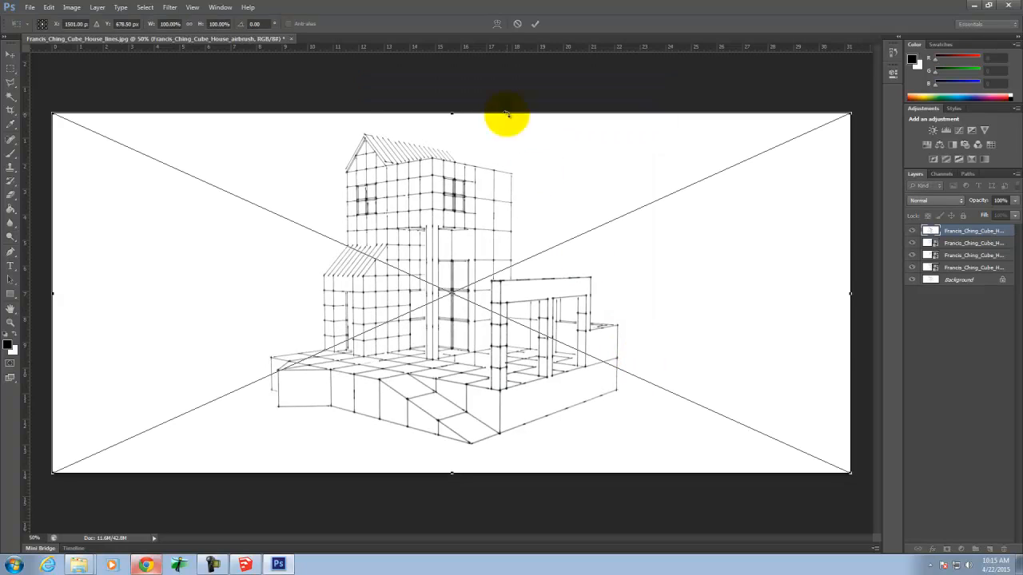
left_click(536, 23)
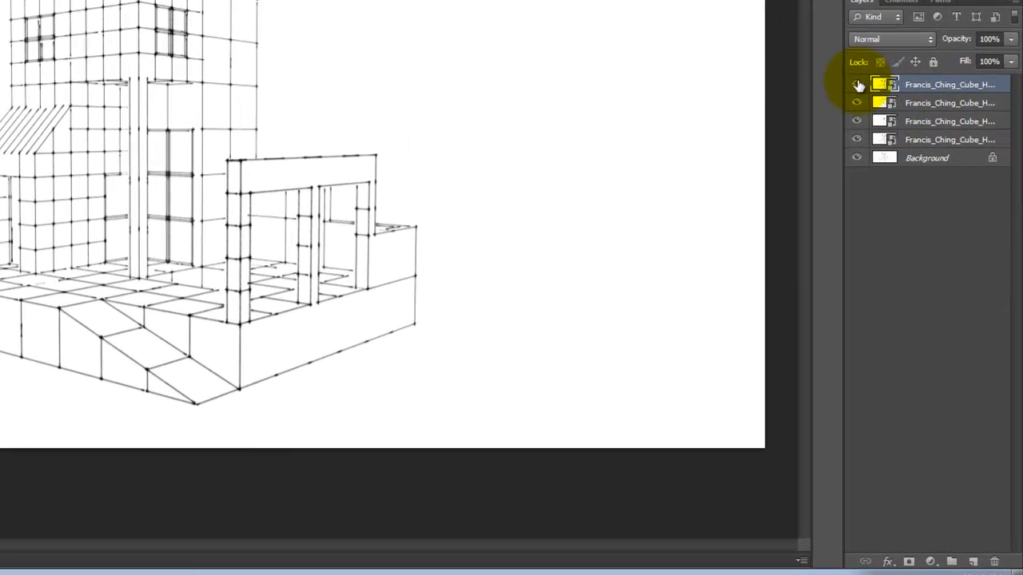
Hide the four placed layers above the Background line drawing and preview the X-ray and pen gray layers one at a time.
left_click_drag(912, 230, 909, 272)
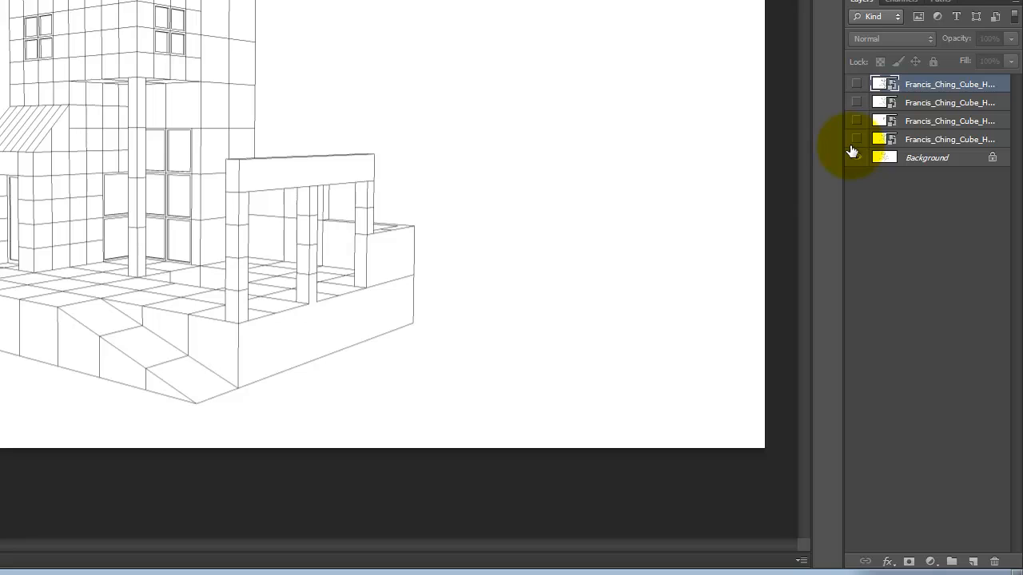
key("ctrl+equal")
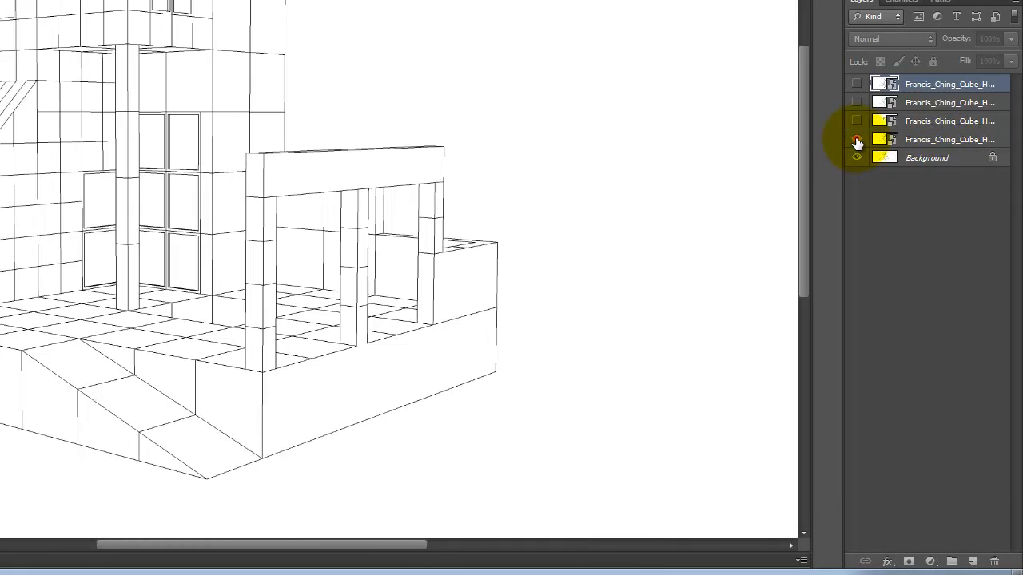
left_click(857, 141)
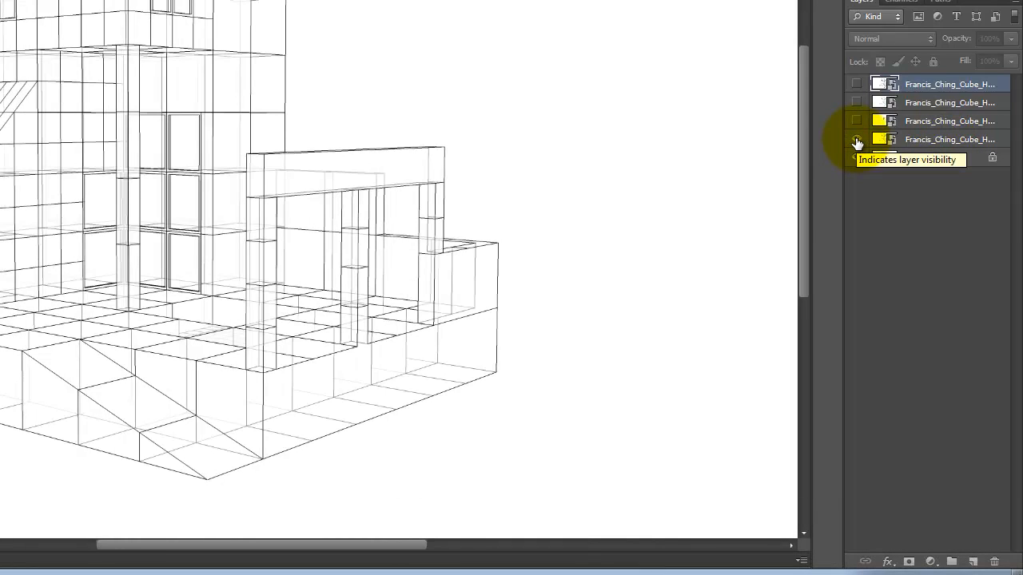
left_click(857, 140)
left_click(856, 103)
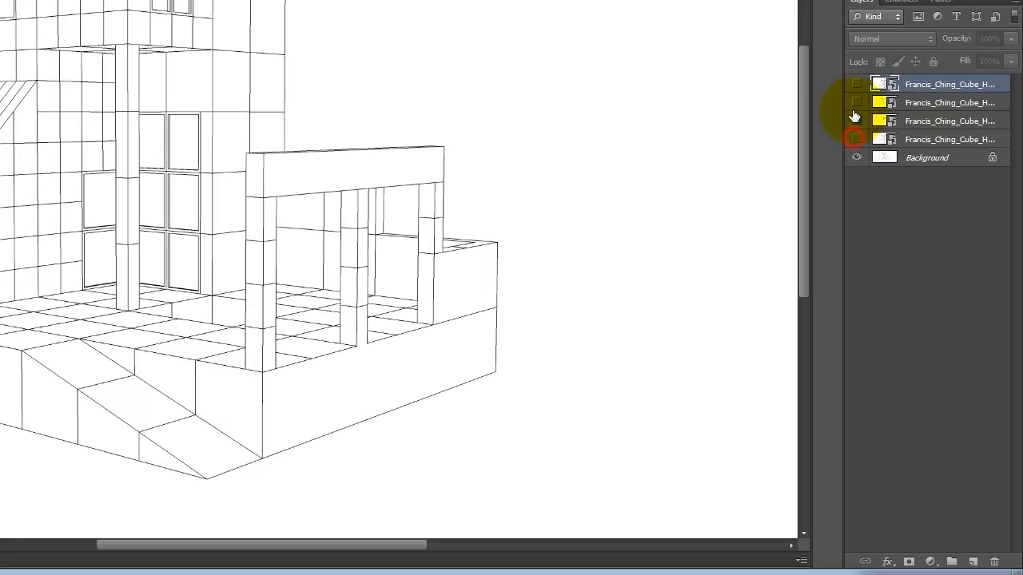
left_click(856, 103)
Show the shadows layer, set its blending mode to Multiply, and compare the drawing with the layer off and on.
left_click(857, 121)
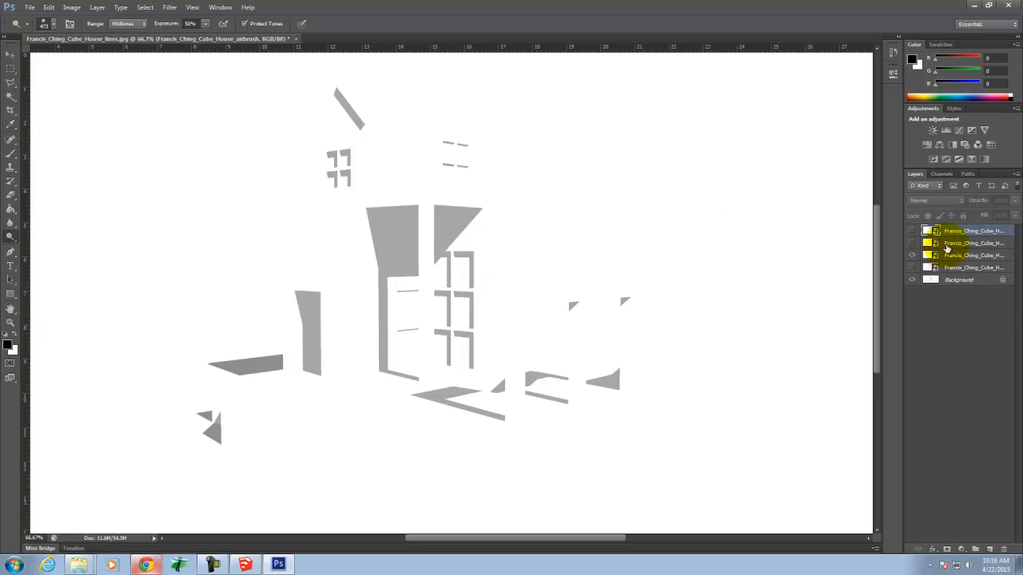
left_click(953, 256)
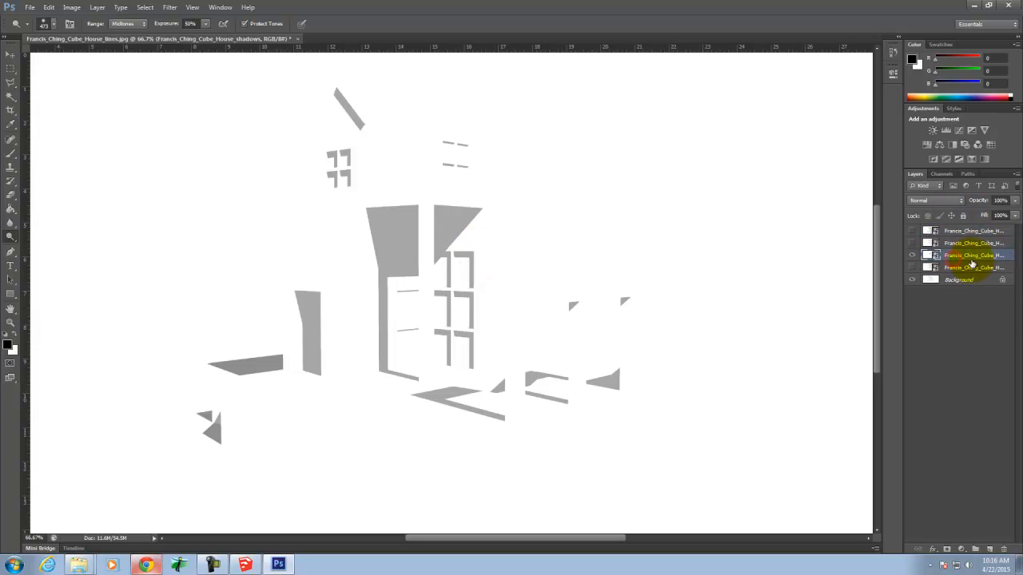
left_click(926, 203)
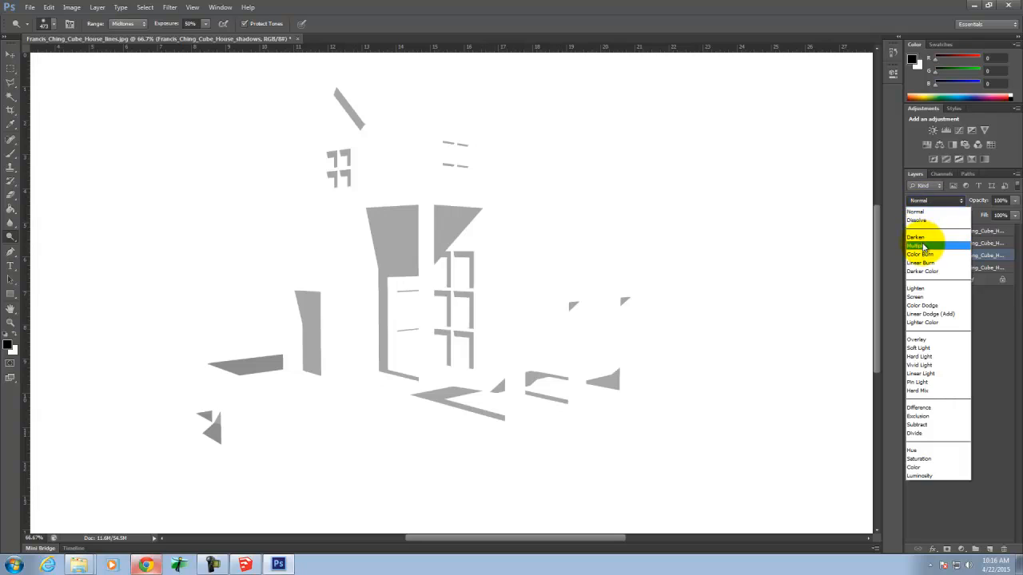
left_click(924, 247)
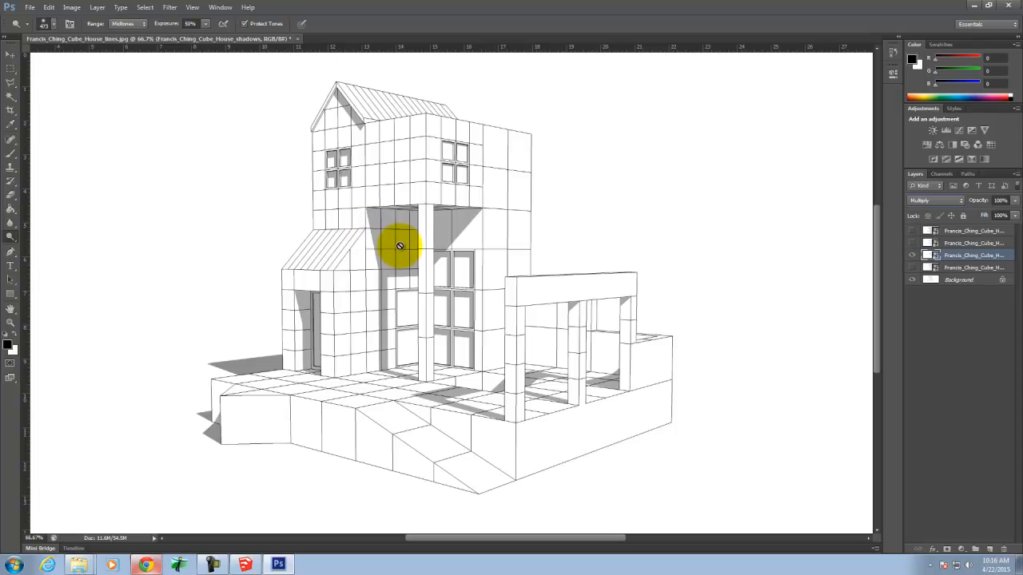
left_click(911, 256)
left_click(911, 256)
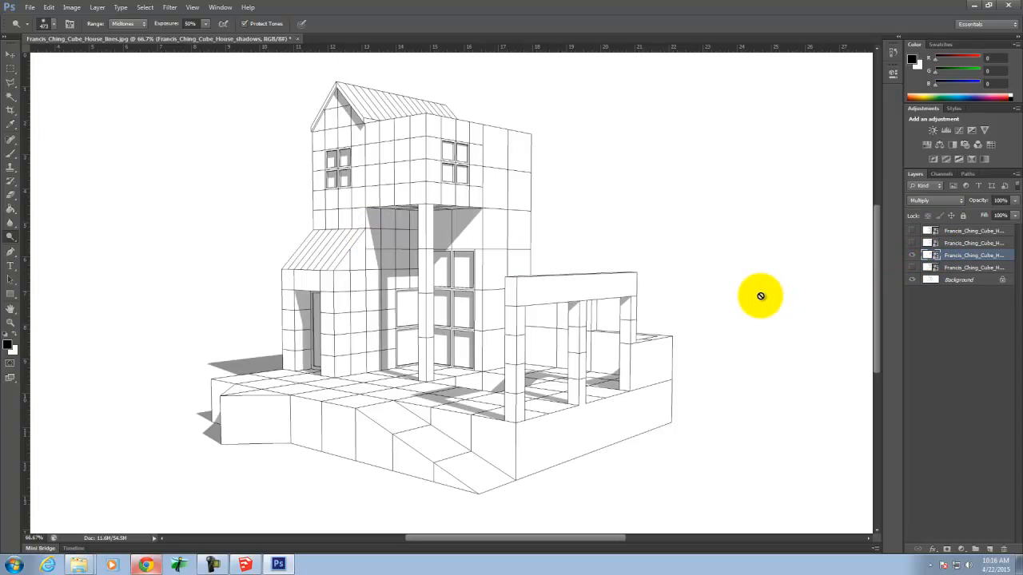
Show the X-ray layer and set its blending mode to Multiply.
left_click(956, 268)
left_click(911, 267)
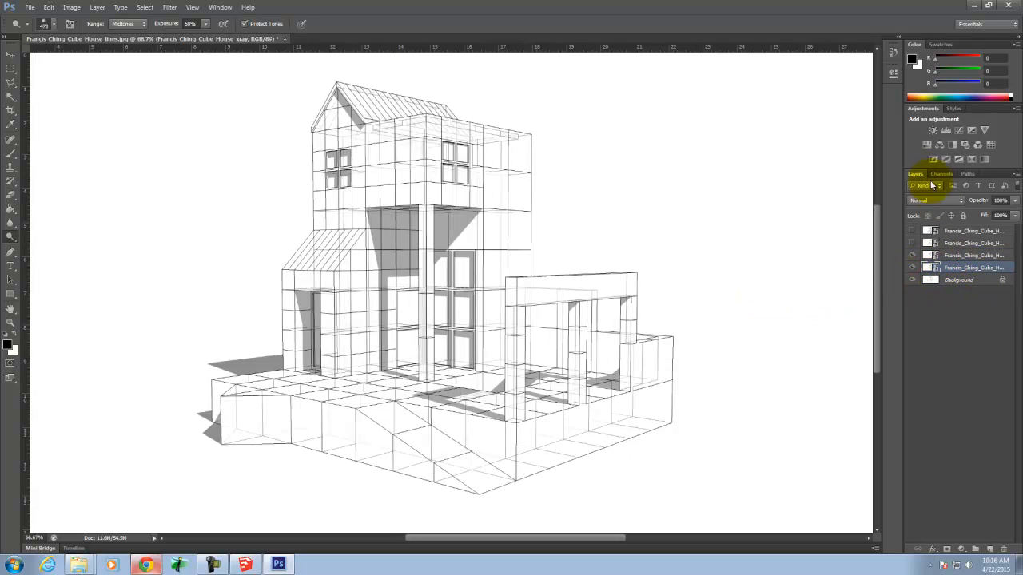
left_click(929, 200)
left_click(923, 244)
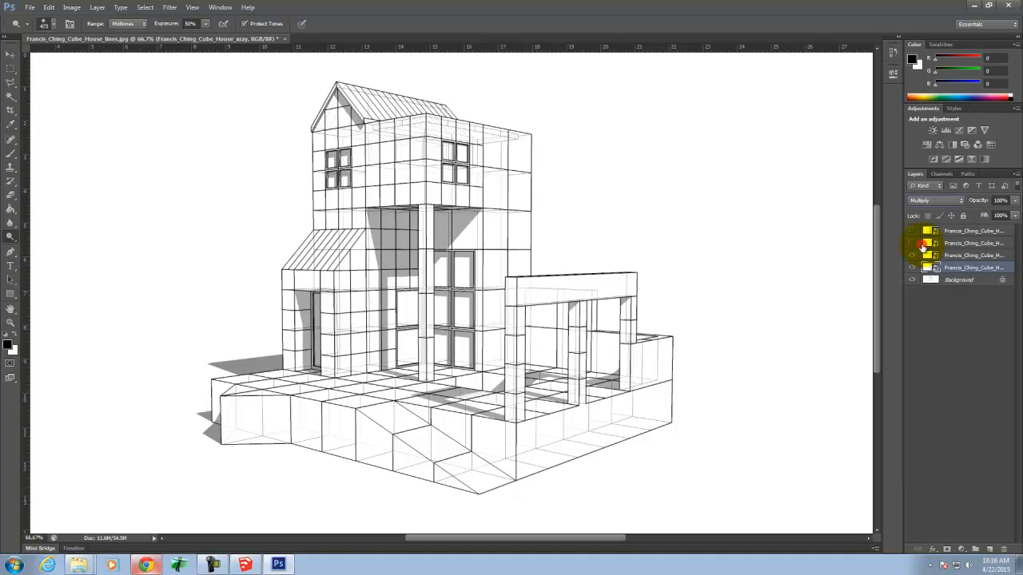
Show the pen gray layer and set its blending mode to Multiply.
left_click(927, 243)
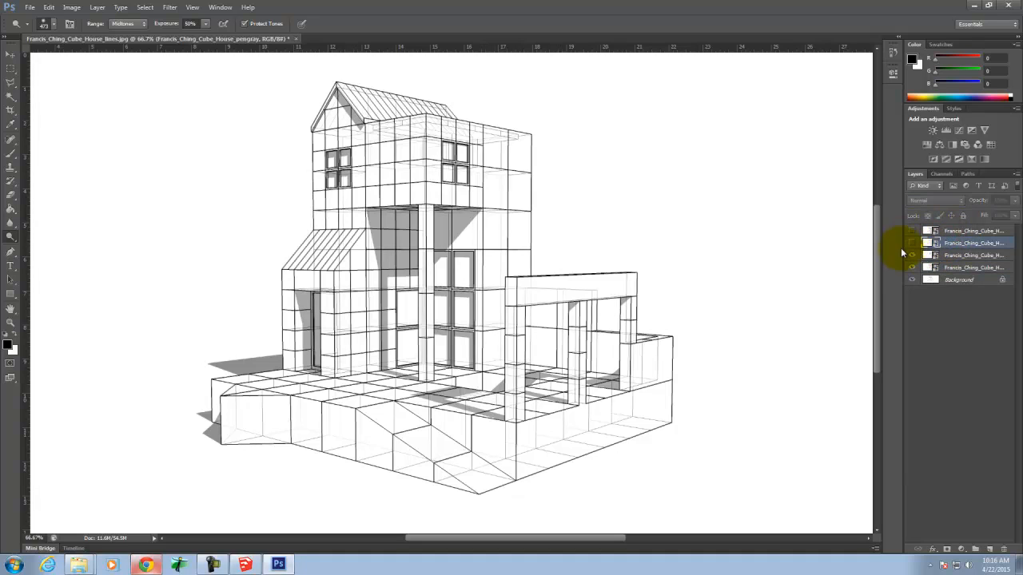
left_click(912, 243)
left_click(932, 201)
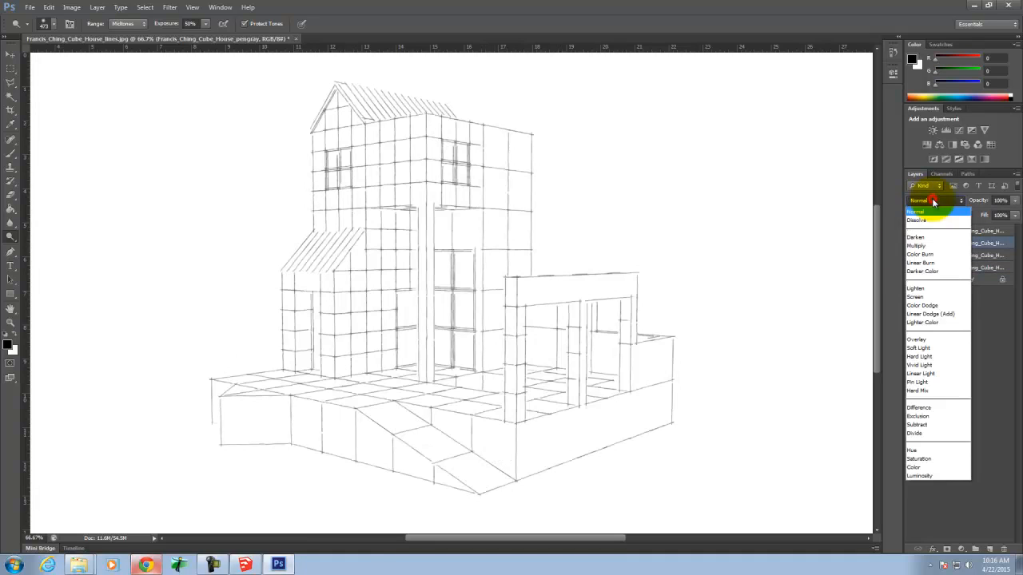
left_click(923, 245)
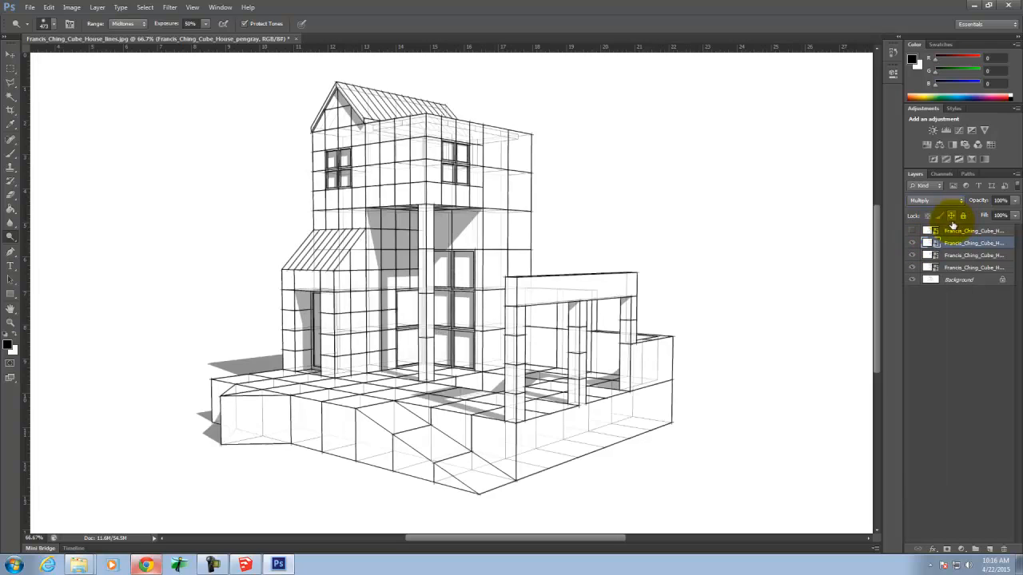
Show the airbrush layer and set its blending mode to Multiply.
left_click(926, 230)
left_click(912, 231)
left_click(935, 201)
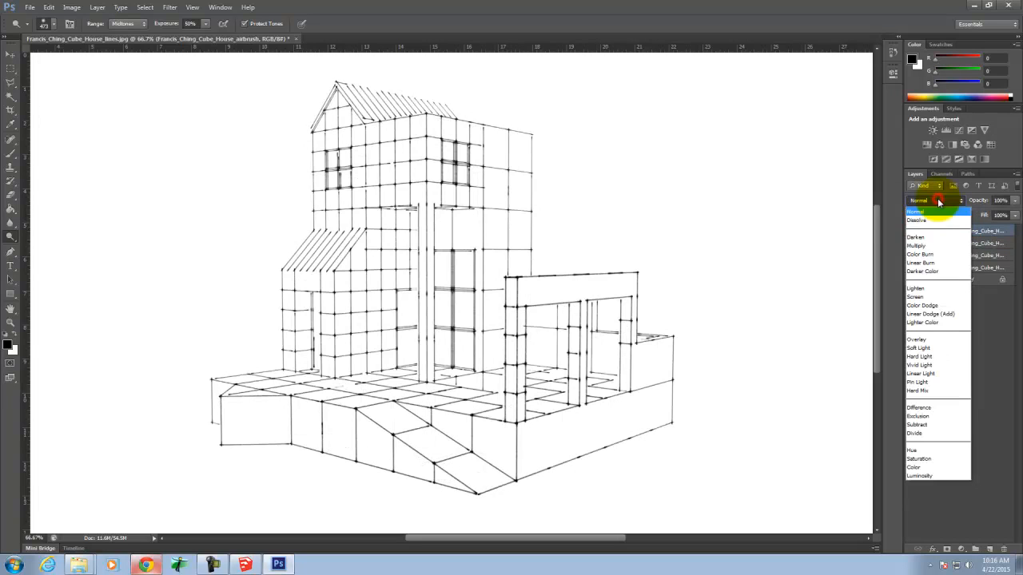
left_click(929, 245)
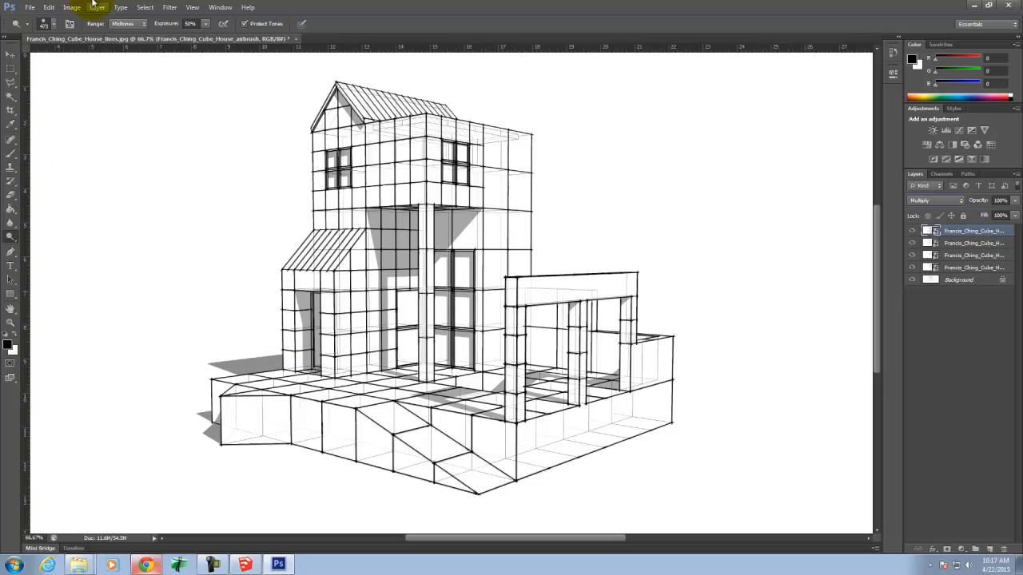
Place the Francis_Ching_Cube_House_bestfromsketch image as a new layer above the airbrush layer and hide it.
left_click(29, 7)
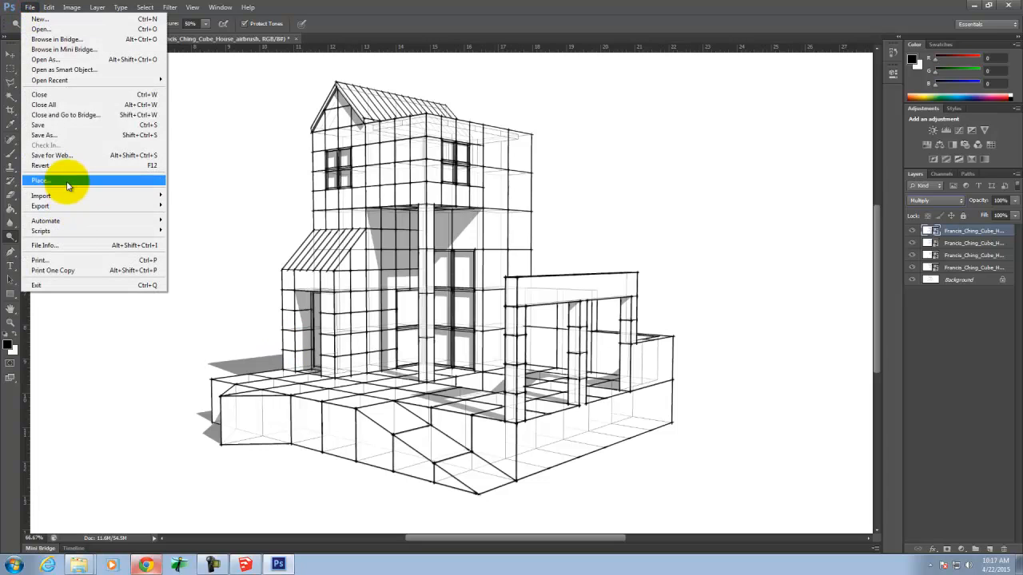
left_click(69, 180)
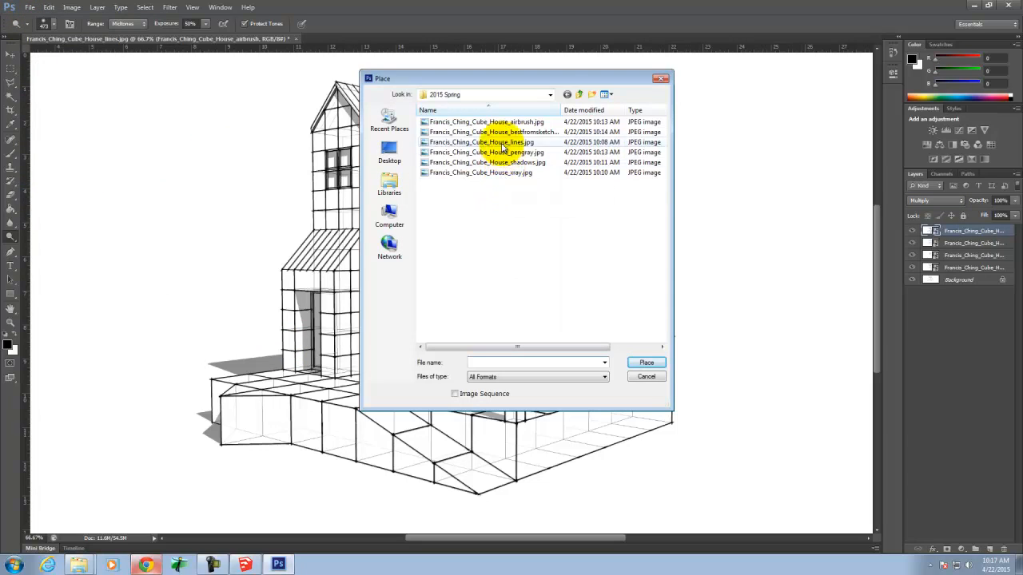
left_click(495, 132)
left_click(653, 364)
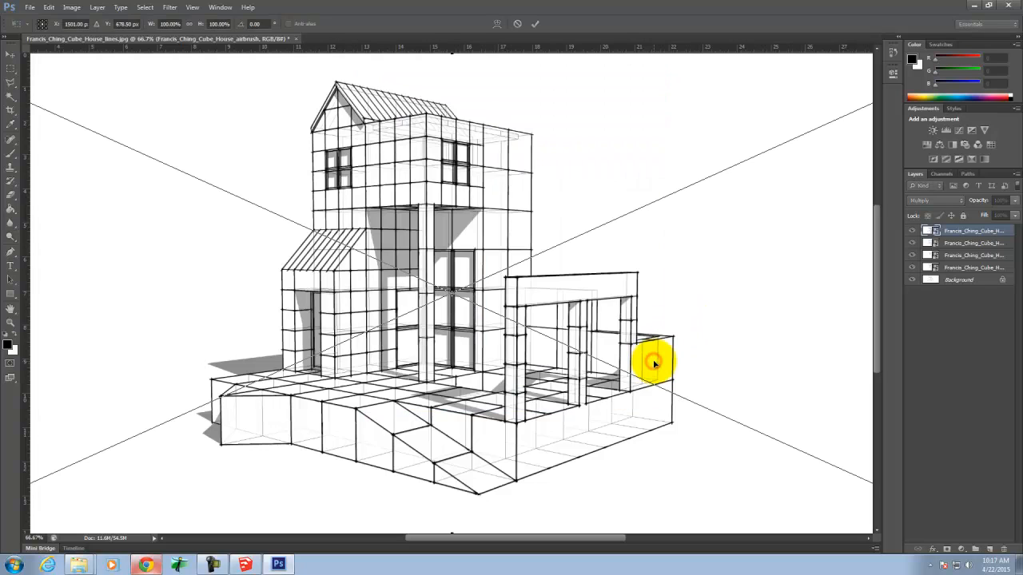
left_click(535, 24)
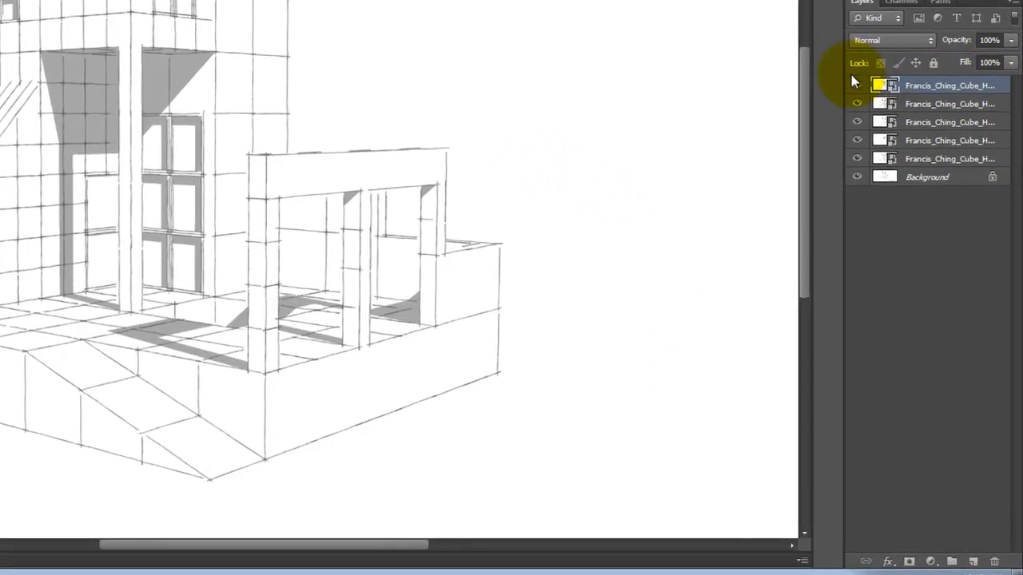
left_click(911, 230)
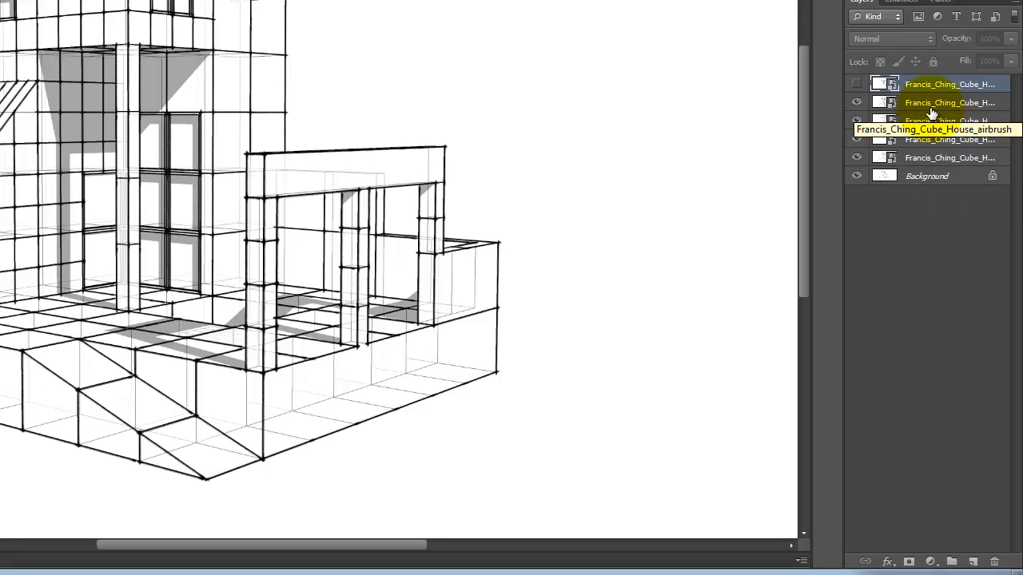
Try reducing the X-ray layer's opacity to about 62% and return it to 100%.
left_click(923, 157)
left_click(1011, 38)
left_click_drag(976, 61, 964, 62)
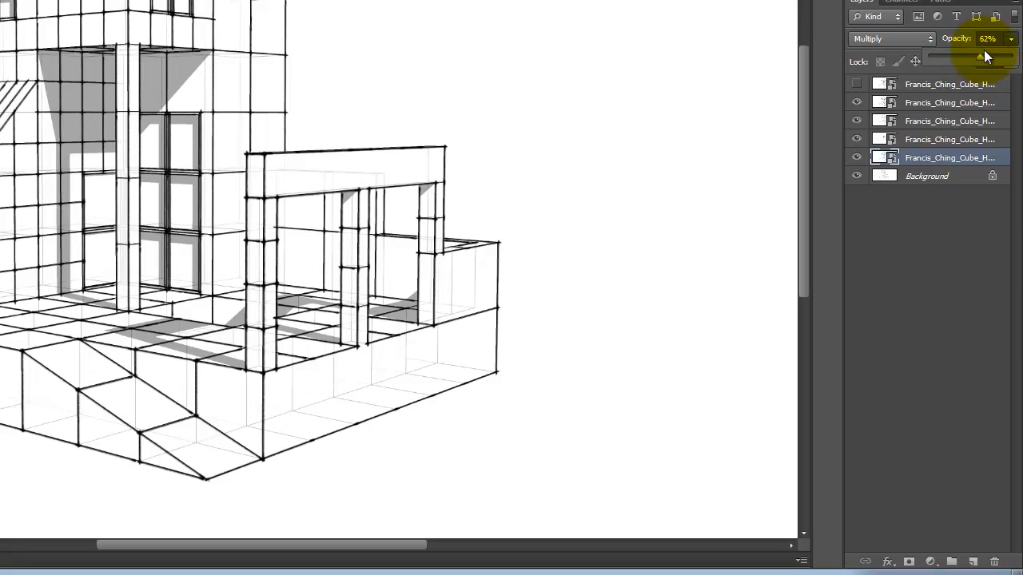
left_click_drag(975, 54, 998, 54)
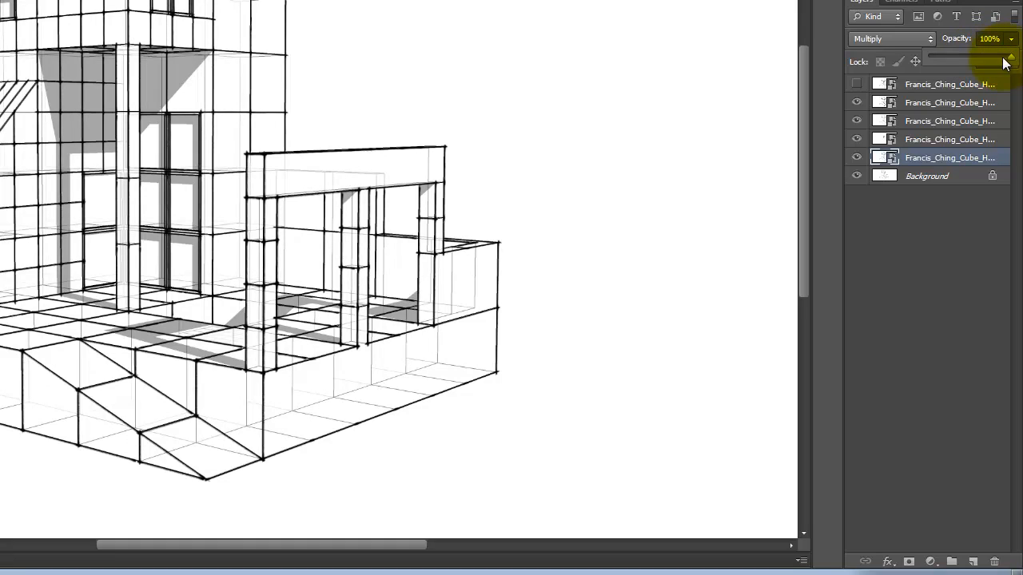
Try reducing the shadows layer's opacity to about 62% and return it to 100%.
left_click(956, 139)
left_click_drag(1008, 44, 996, 61)
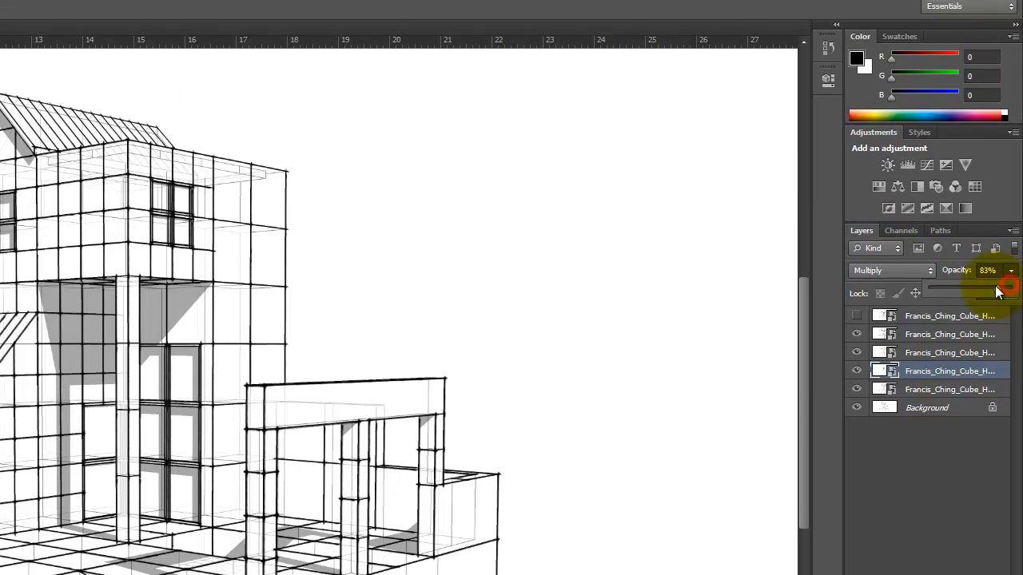
left_click_drag(997, 292, 987, 292)
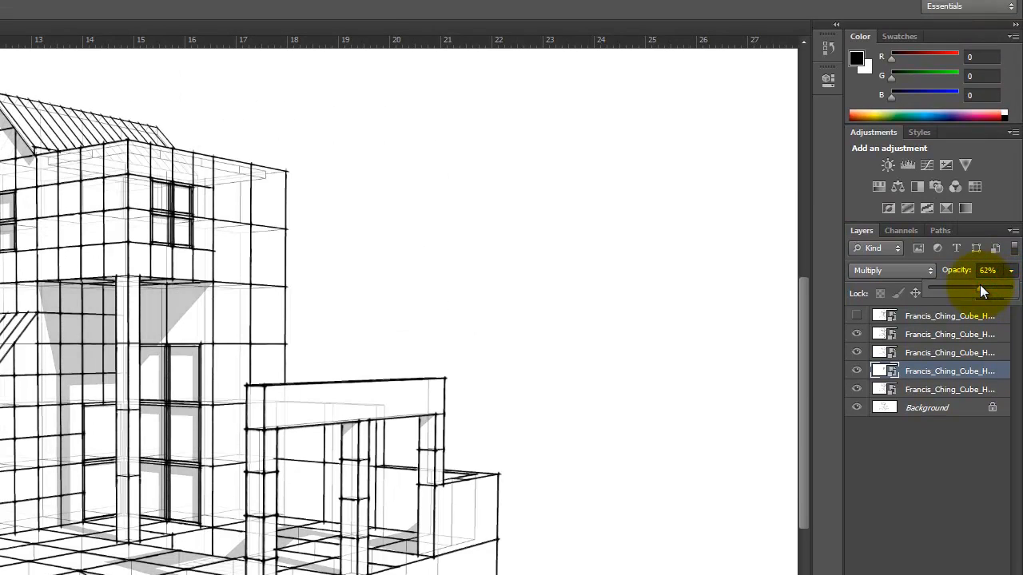
left_click_drag(985, 292, 1013, 292)
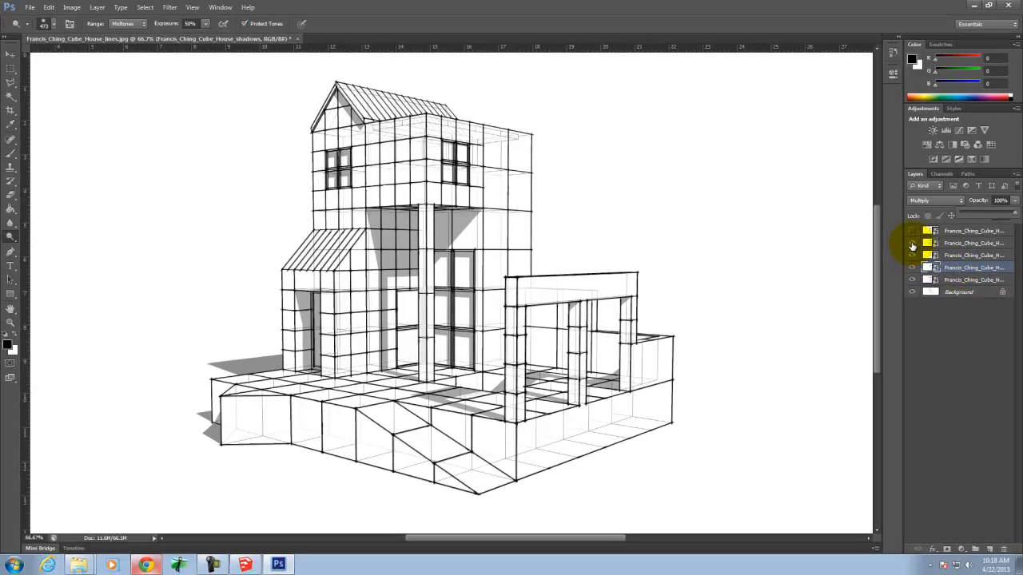
Isolate the shadows layer by hiding the airbrush, pen gray, X-ray and Background layers.
left_click(913, 243)
left_click(911, 255)
left_click(912, 279)
left_click(913, 292)
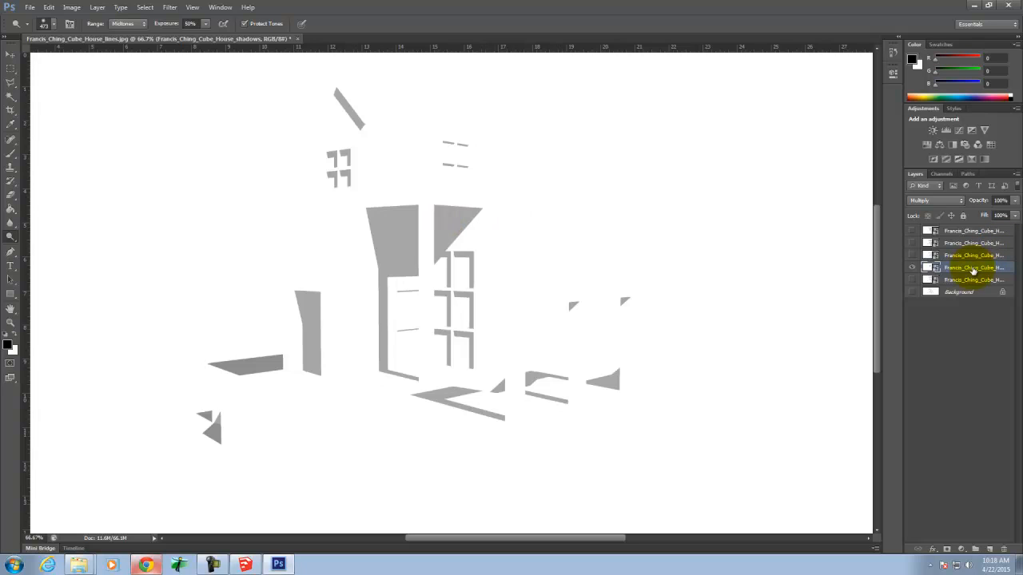
left_click(484, 191)
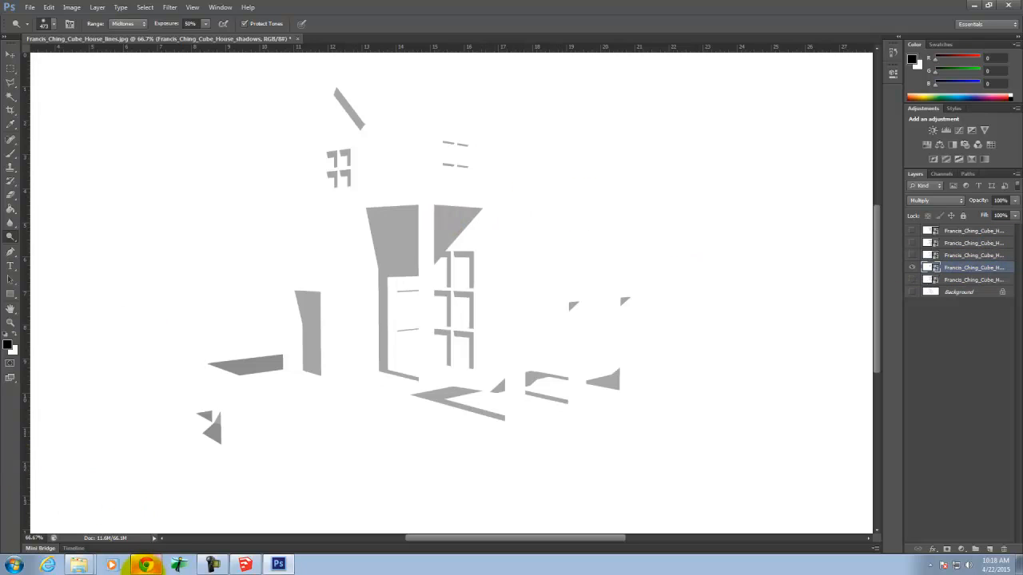
Switch to Chrome, open the Photoshop 1.5 [dodge & burn] tutorial in a new tab, and read its layer and brush instructions.
left_click(146, 565)
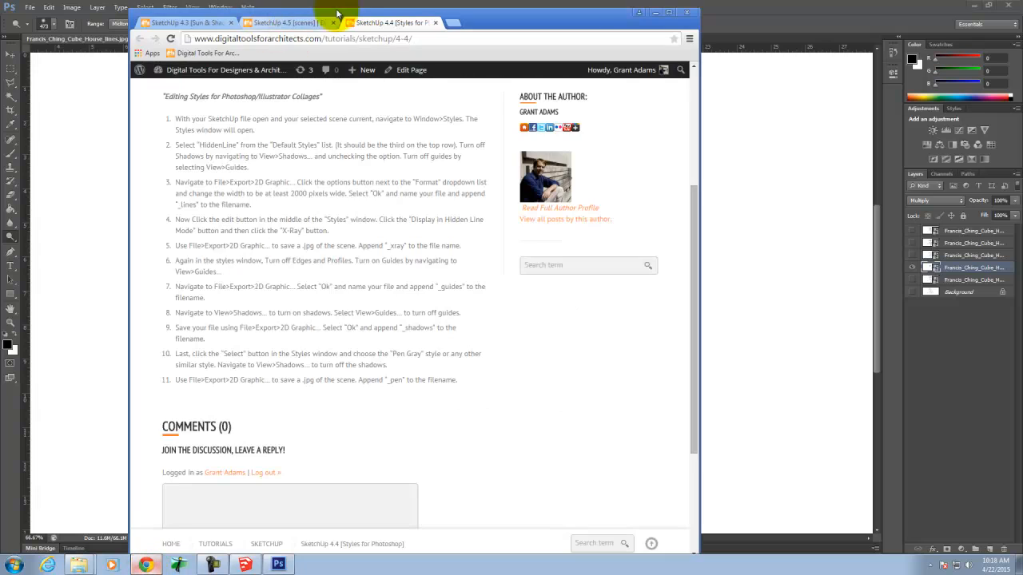
scroll(228, 155, "up", 3)
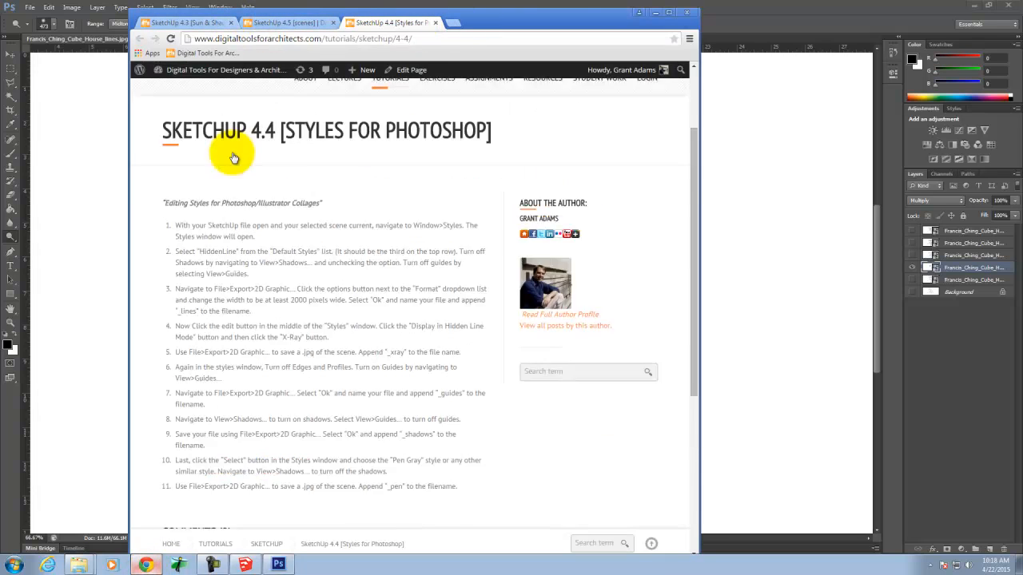
mouse_move(395, 183)
mouse_move(399, 226)
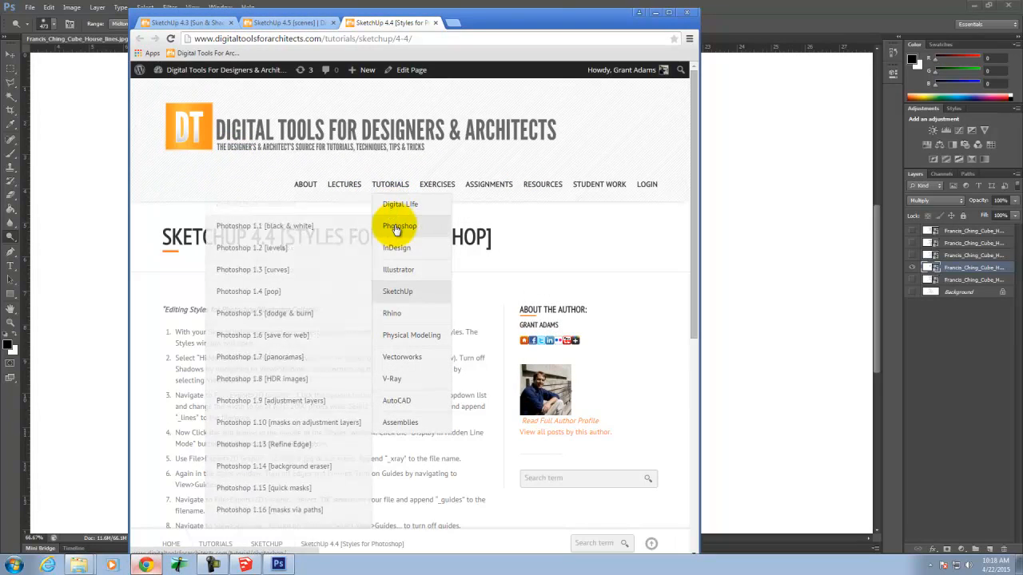
right_click(253, 322)
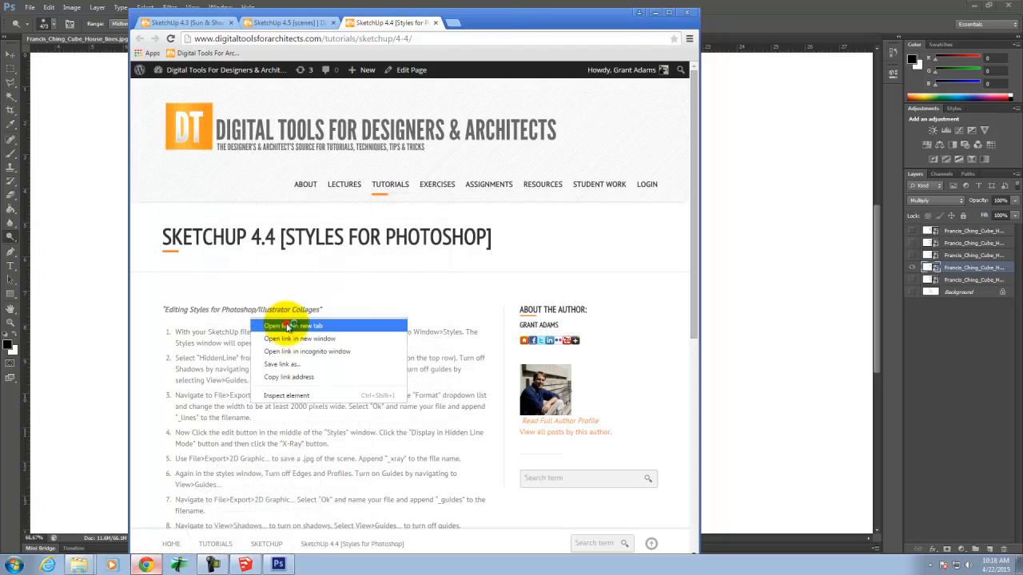
left_click(286, 322)
left_click(475, 22)
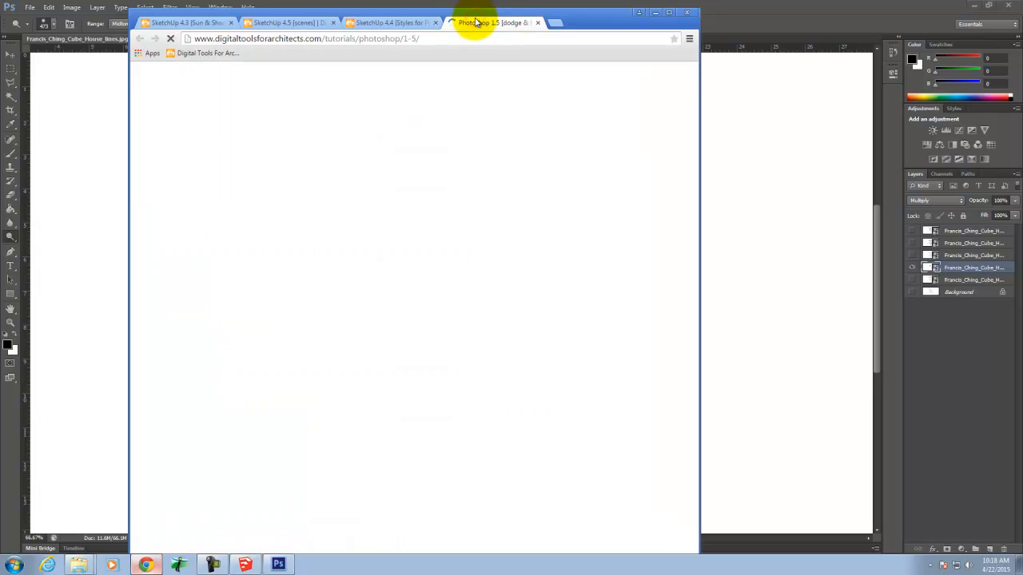
scroll(403, 367, "down", 6)
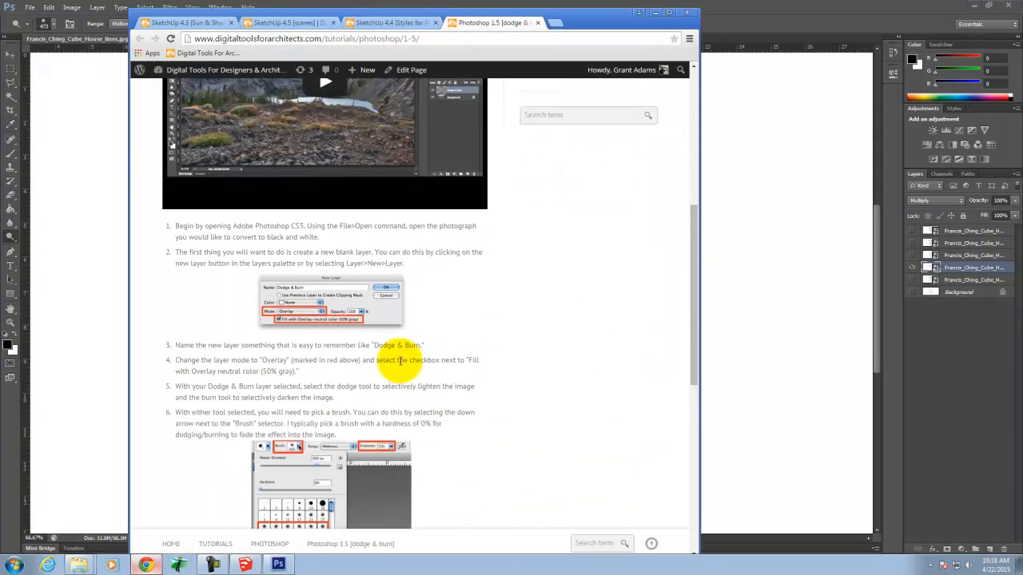
scroll(399, 360, "down", 1)
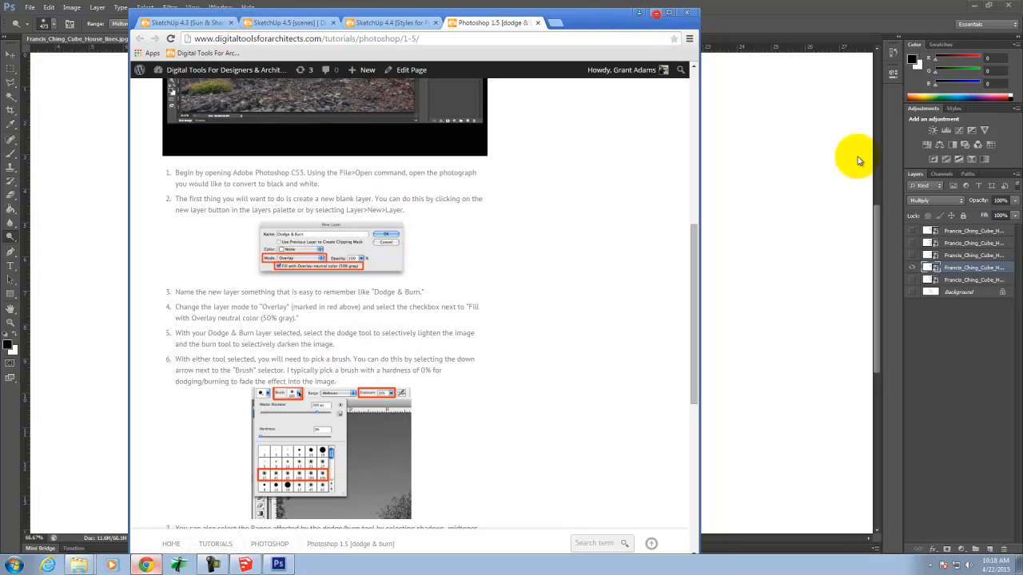
Return to Photoshop and add an Overlay layer named "Dodge & Burn" above the shadows layer, filled with 50% gray.
left_click(655, 13)
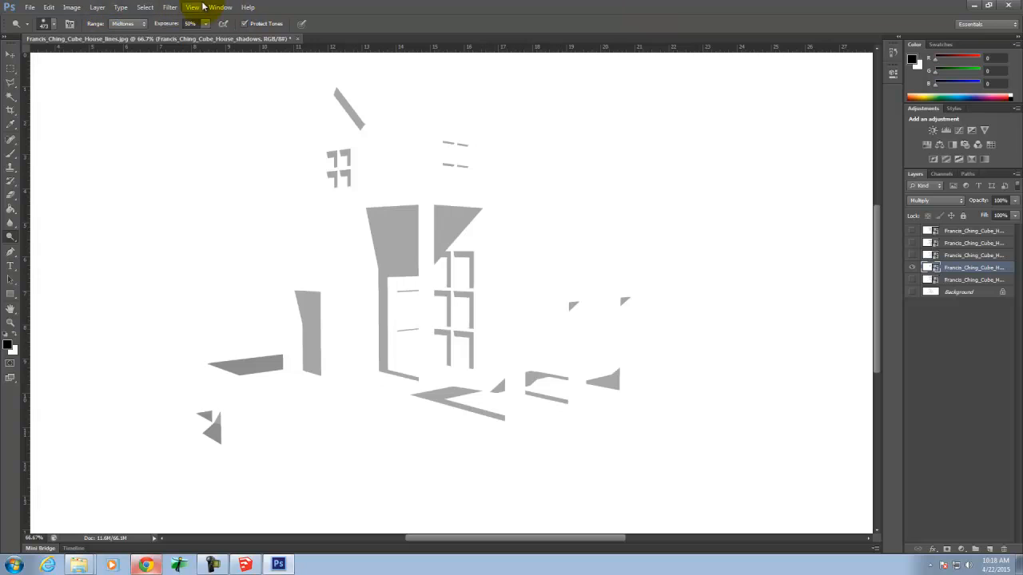
left_click(97, 7)
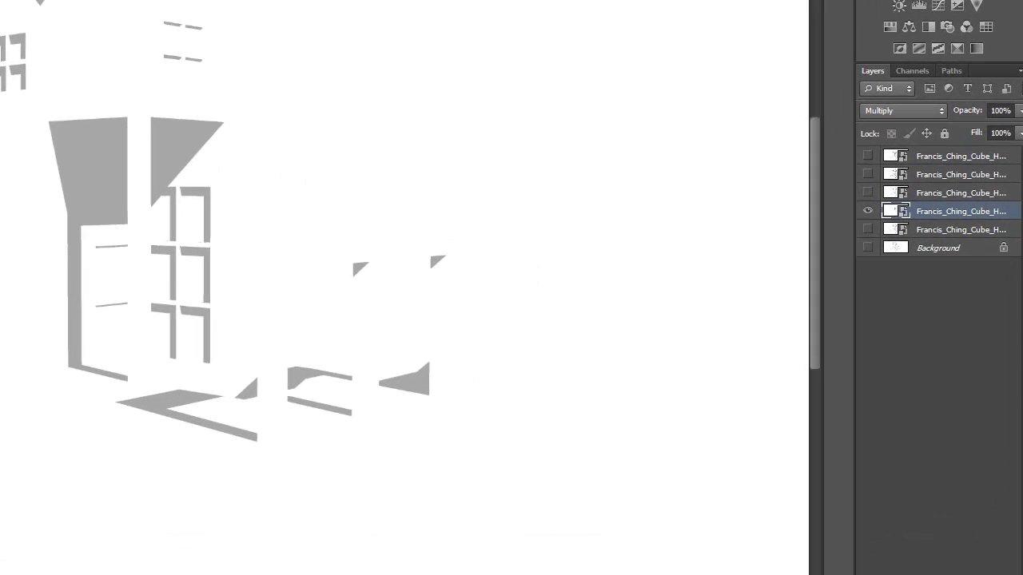
key("ctrl+shift+n")
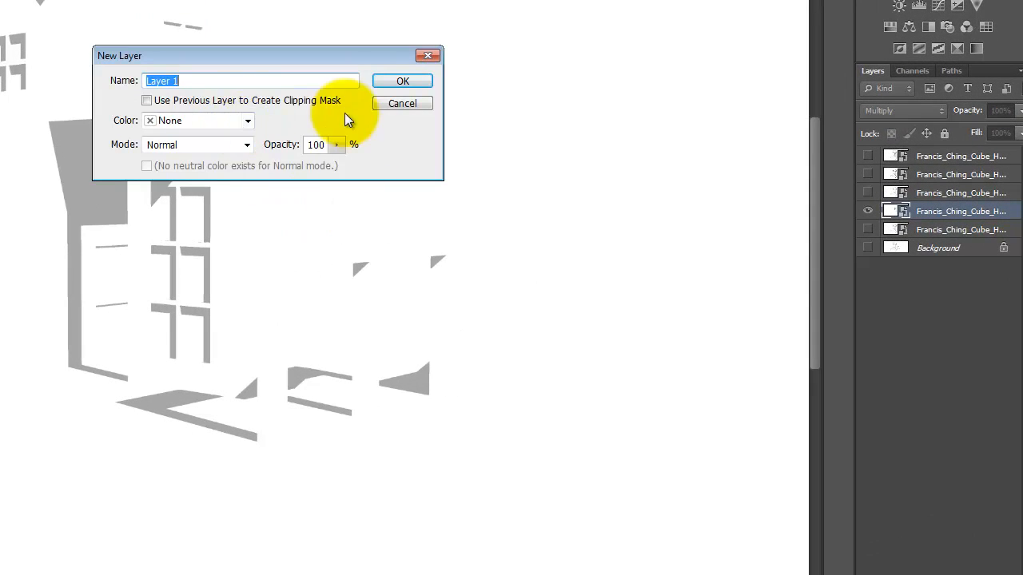
left_click(214, 144)
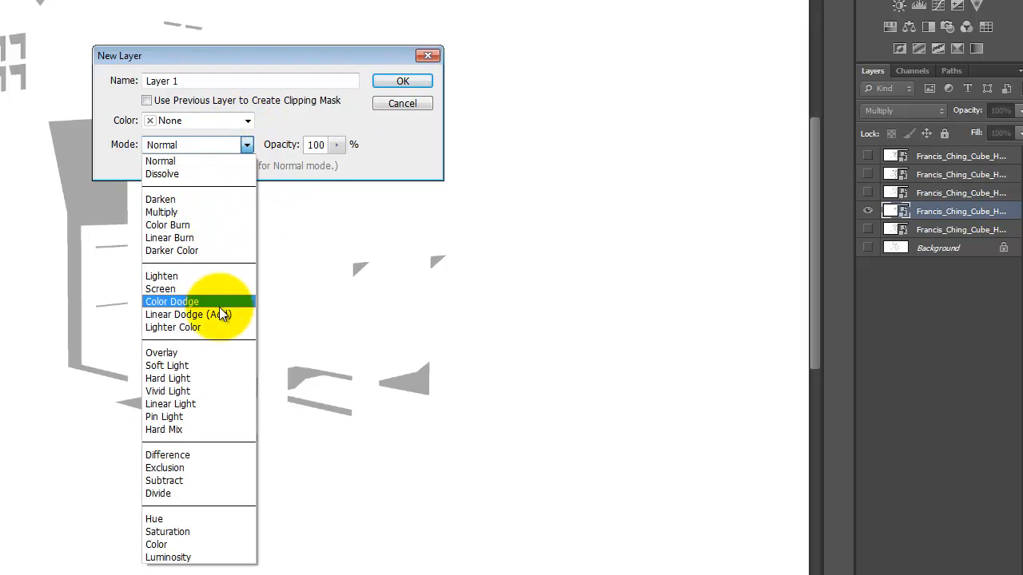
left_click(216, 352)
left_click(152, 165)
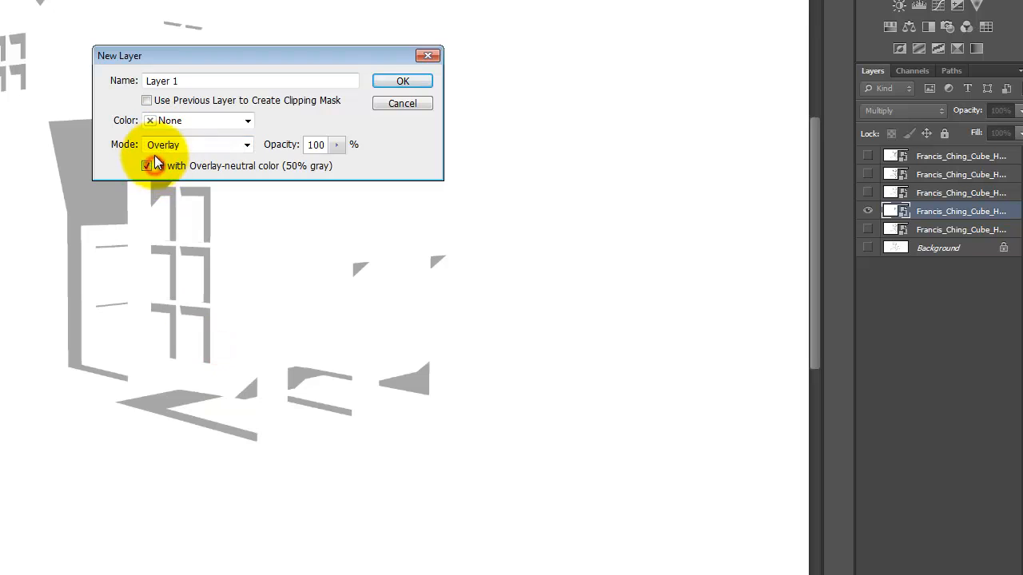
left_click_drag(160, 80, 199, 80)
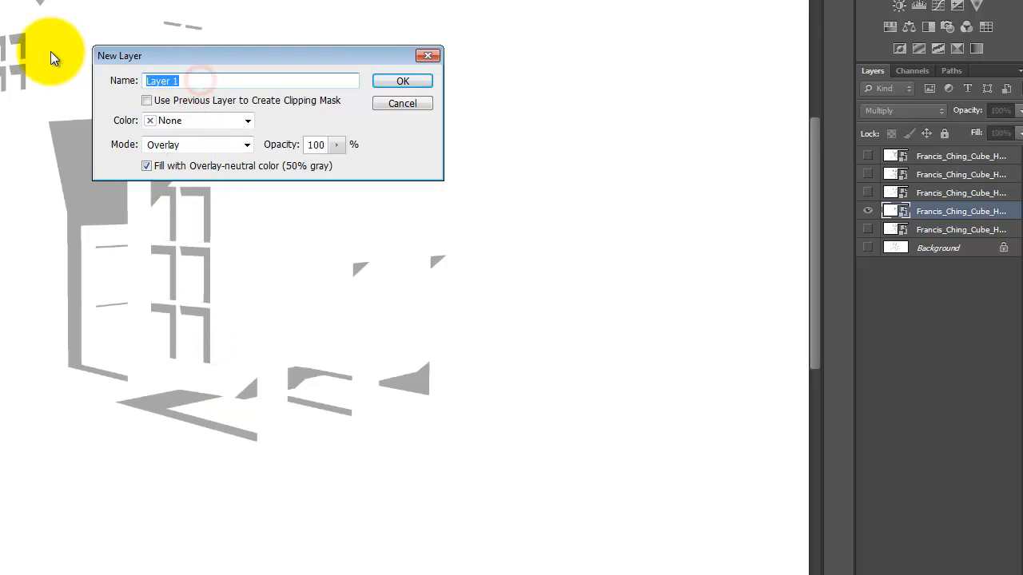
type("Dodge ")
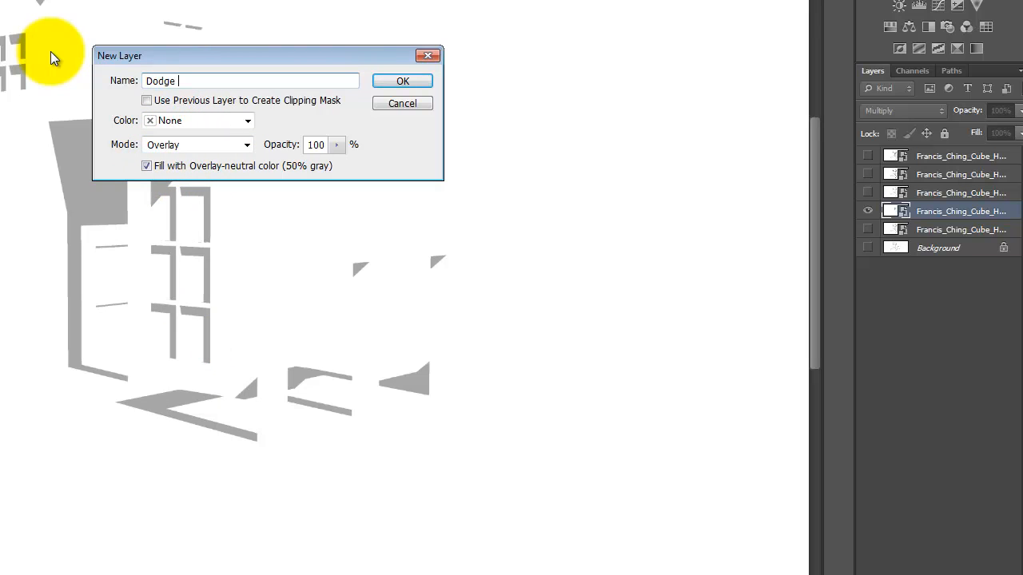
type("& Burn")
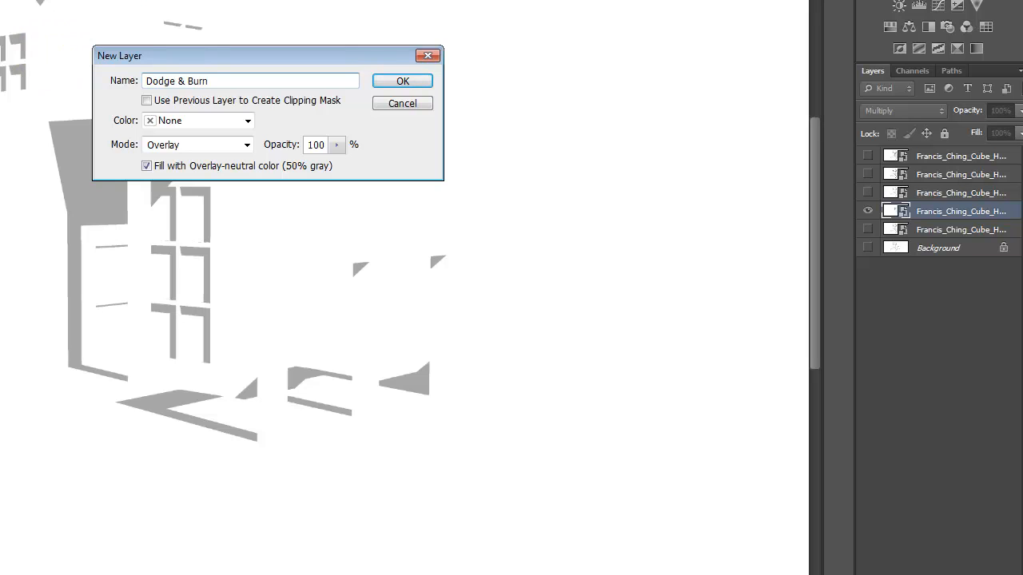
left_click(404, 81)
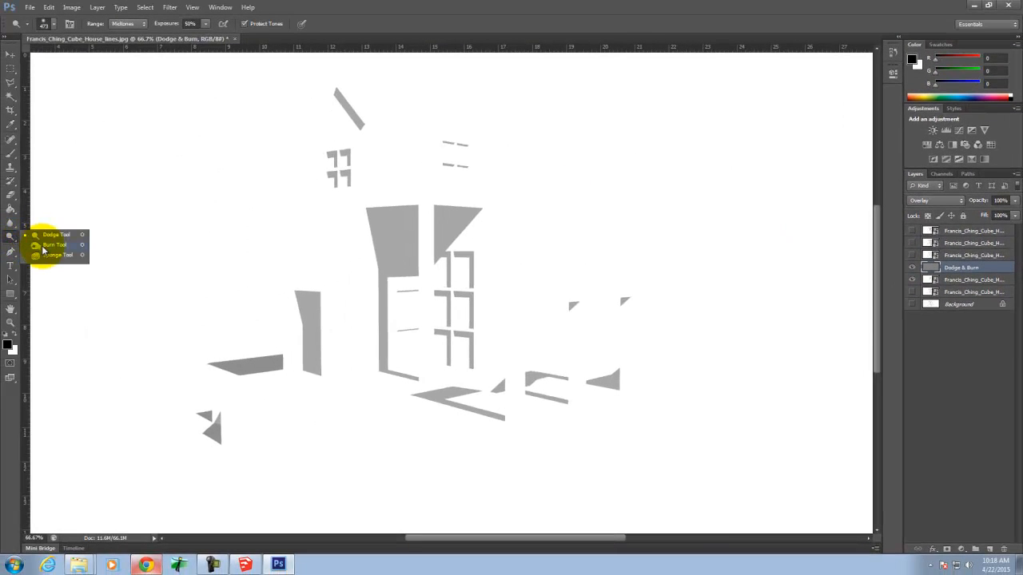
Burn the two large shadows beneath the upper storey's overhang, using the Burn tool with a 100 px brush.
left_click(48, 244)
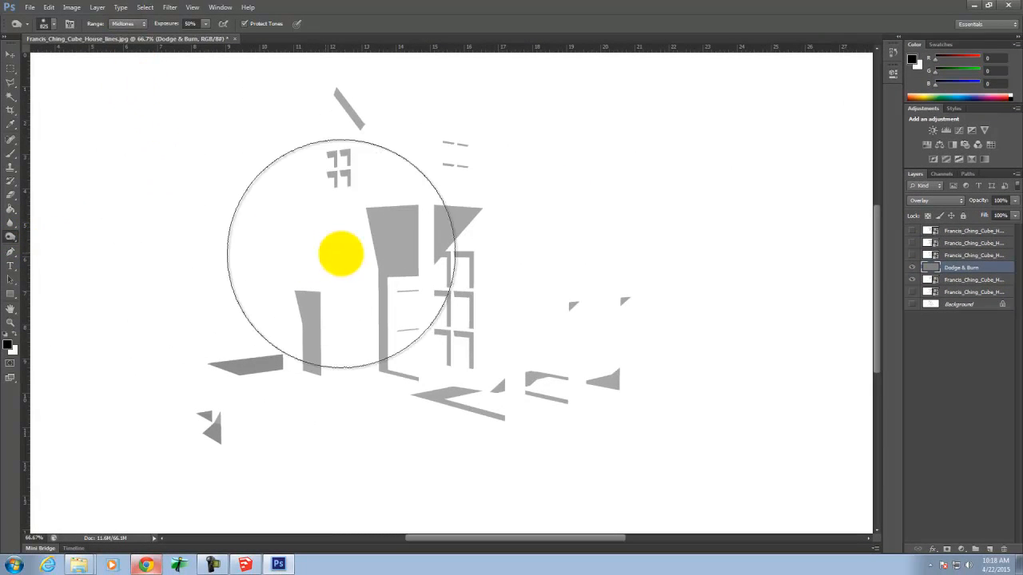
key("[")
key("[")
key("[")
key("[")
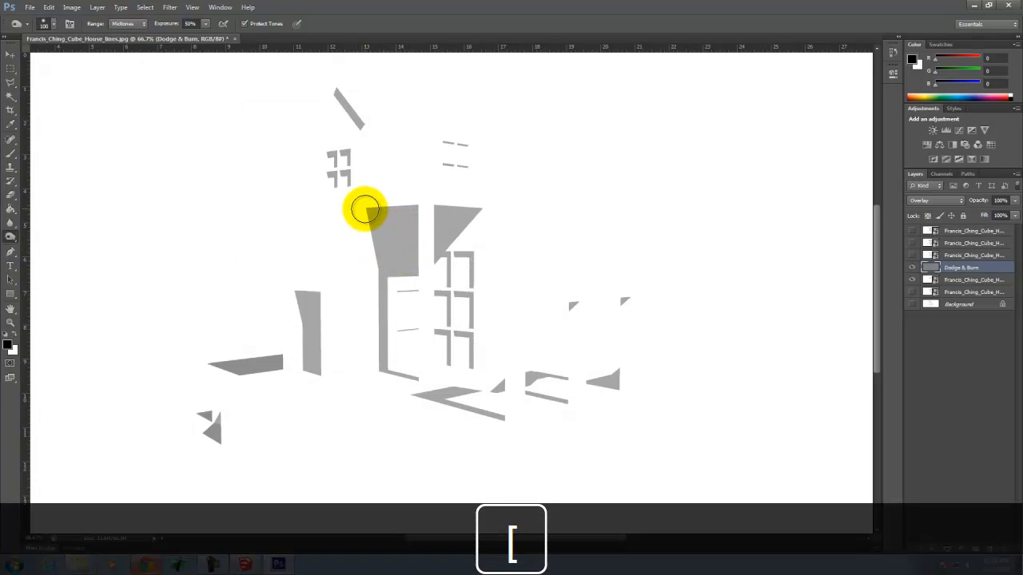
key("ctrl+equal")
key("ctrl+equal")
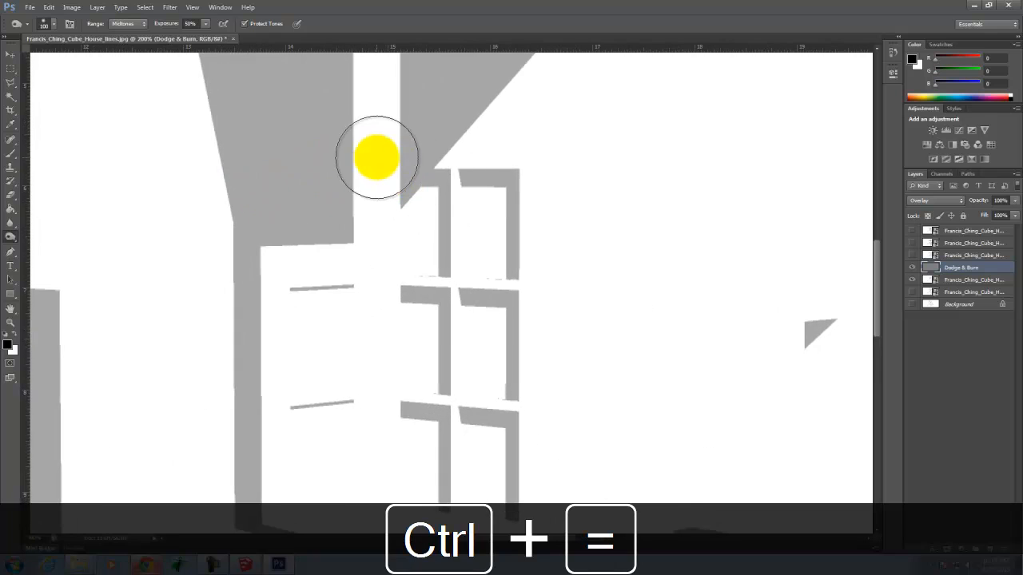
key("space")
mouse_move(537, 363)
left_mouse_down()
mouse_move(564, 411)
mouse_move(616, 388)
left_mouse_up()
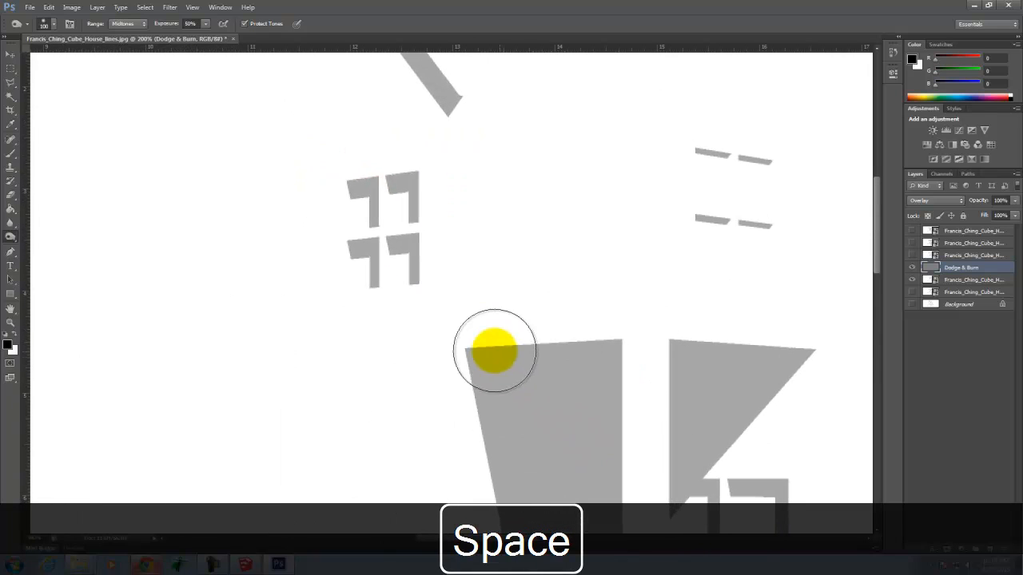
mouse_move(537, 358)
left_mouse_down()
mouse_move(610, 354)
mouse_move(541, 349)
mouse_move(615, 349)
mouse_move(548, 365)
mouse_move(539, 399)
mouse_move(582, 399)
mouse_move(587, 377)
mouse_move(617, 364)
mouse_move(583, 359)
mouse_move(615, 460)
mouse_move(614, 443)
left_mouse_up()
scroll(600, 367, "down", 2)
mouse_move(616, 352)
left_mouse_down()
mouse_move(613, 438)
mouse_move(612, 389)
mouse_move(529, 304)
mouse_move(487, 287)
mouse_move(691, 244)
left_mouse_up()
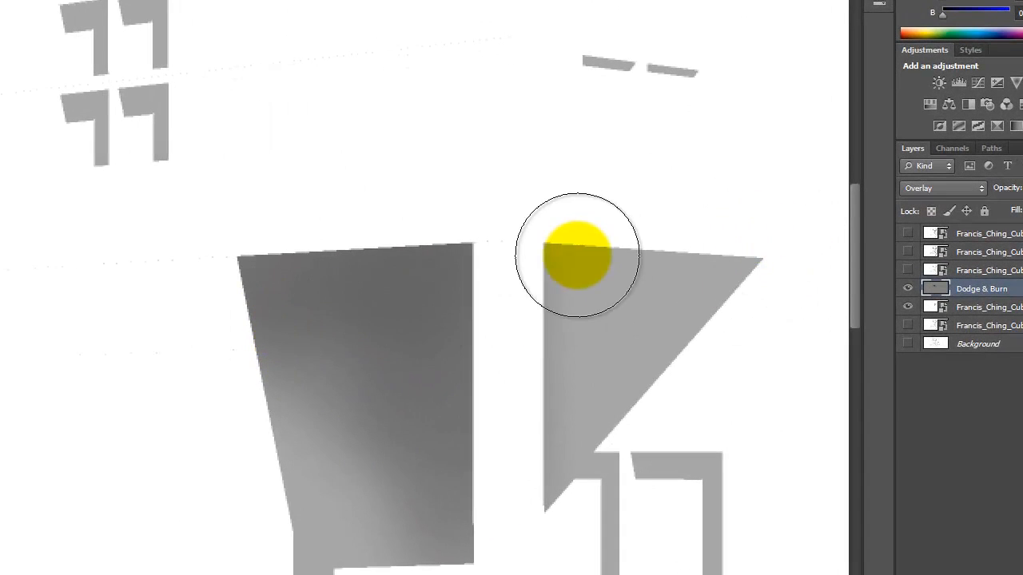
mouse_move(577, 255)
left_mouse_down()
mouse_move(564, 280)
mouse_move(687, 248)
mouse_move(498, 263)
mouse_move(520, 252)
mouse_move(685, 267)
mouse_move(543, 247)
mouse_move(407, 258)
mouse_move(532, 235)
mouse_move(479, 235)
mouse_move(638, 246)
mouse_move(635, 232)
mouse_move(520, 308)
mouse_move(543, 376)
mouse_move(533, 431)
mouse_move(324, 327)
mouse_move(309, 296)
mouse_move(158, 153)
mouse_move(141, 109)
mouse_move(167, 79)
mouse_move(181, 89)
mouse_move(130, 87)
mouse_move(177, 90)
mouse_move(165, 155)
mouse_move(147, 85)
mouse_move(191, 77)
mouse_move(110, 101)
mouse_move(87, 88)
mouse_move(96, 103)
mouse_move(96, 84)
left_mouse_up()
Burn the shadows in the four upper windows on the gable side with a 25 px brush.
scroll(309, 296, "up", 3)
key("bracketleft")
key("bracketleft")
key("bracketleft")
key("bracketleft")
key("bracketleft")
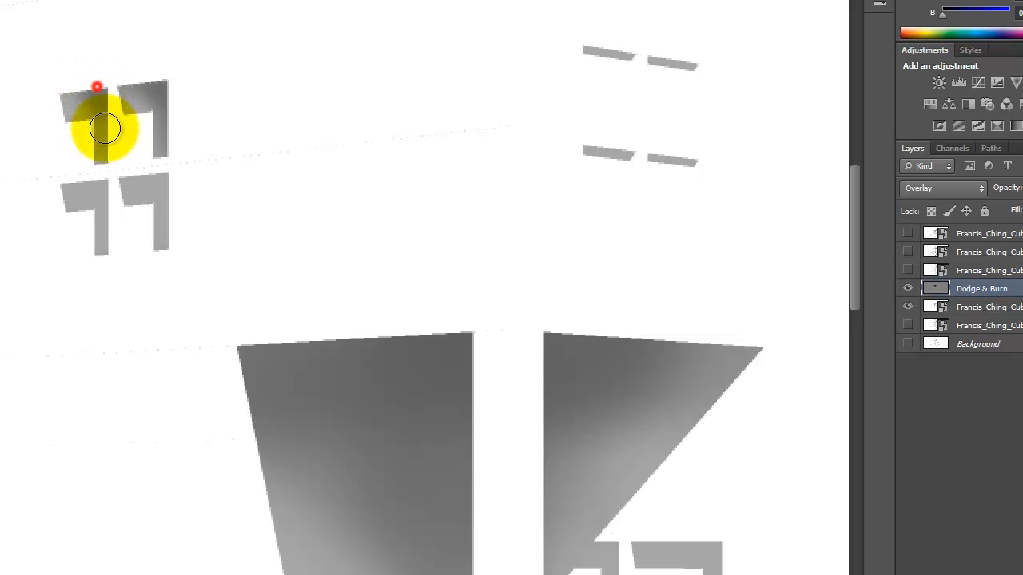
mouse_move(130, 174)
left_mouse_down()
mouse_move(182, 182)
mouse_move(187, 195)
mouse_move(160, 196)
mouse_move(155, 164)
mouse_move(167, 217)
left_mouse_up()
mouse_move(77, 185)
left_mouse_down()
mouse_move(90, 186)
mouse_move(80, 176)
mouse_move(100, 184)
mouse_move(116, 234)
left_mouse_up()
left_click_drag(101, 181, 125, 245)
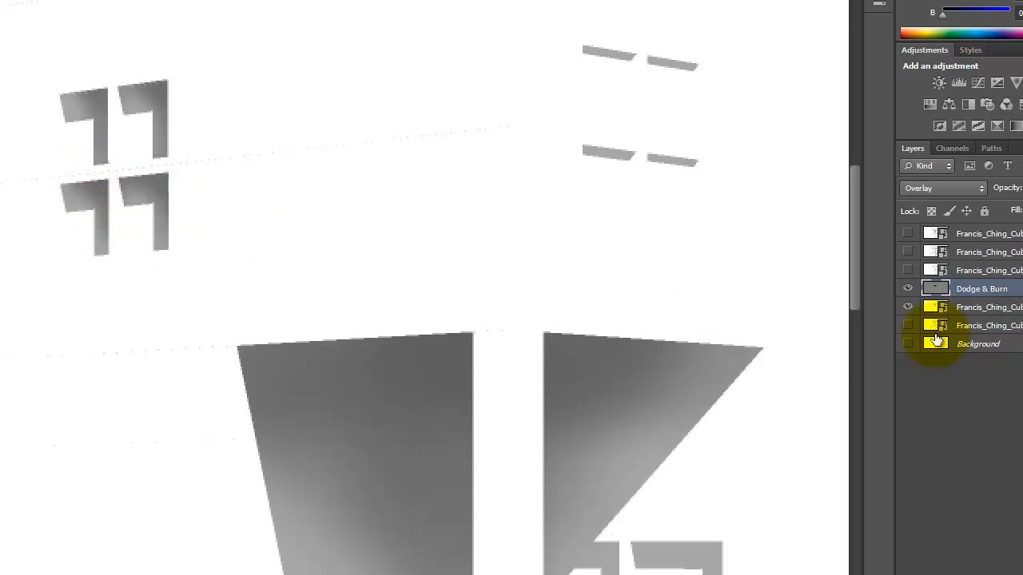
Briefly preview the X-ray layer, hide it again, and show the Background line drawing.
left_click(908, 328)
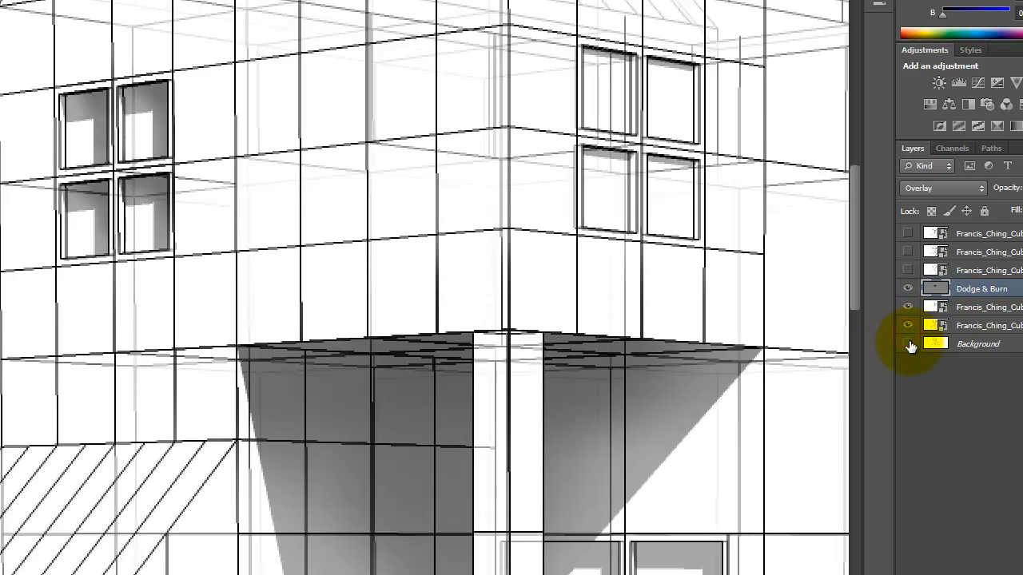
left_click(908, 325)
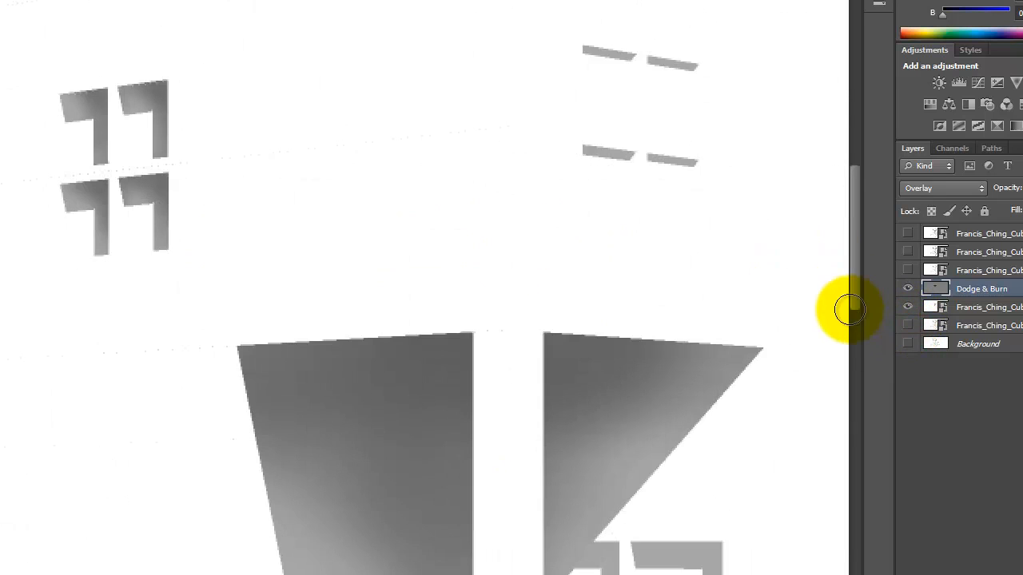
left_click(908, 344)
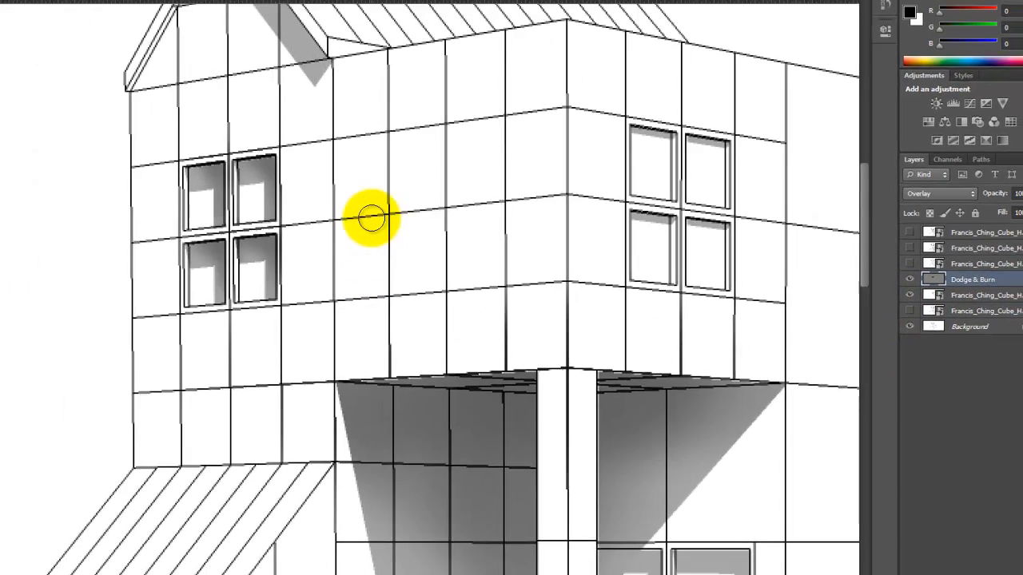
Burn the slanted shadow cast under the gable roof's eave.
scroll(487, 218, "up", 3)
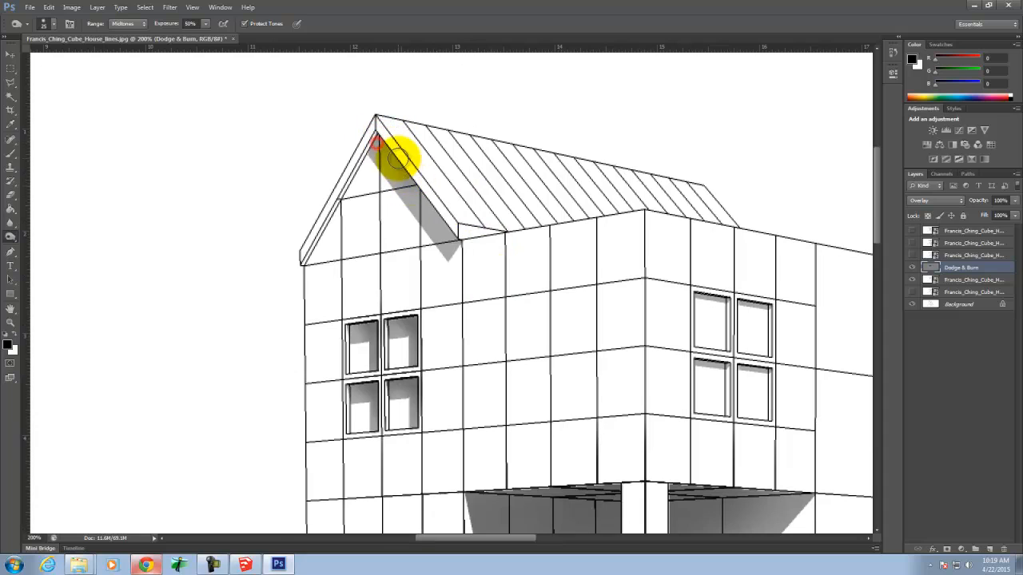
left_click_drag(374, 122, 438, 221)
left_click_drag(383, 143, 454, 249)
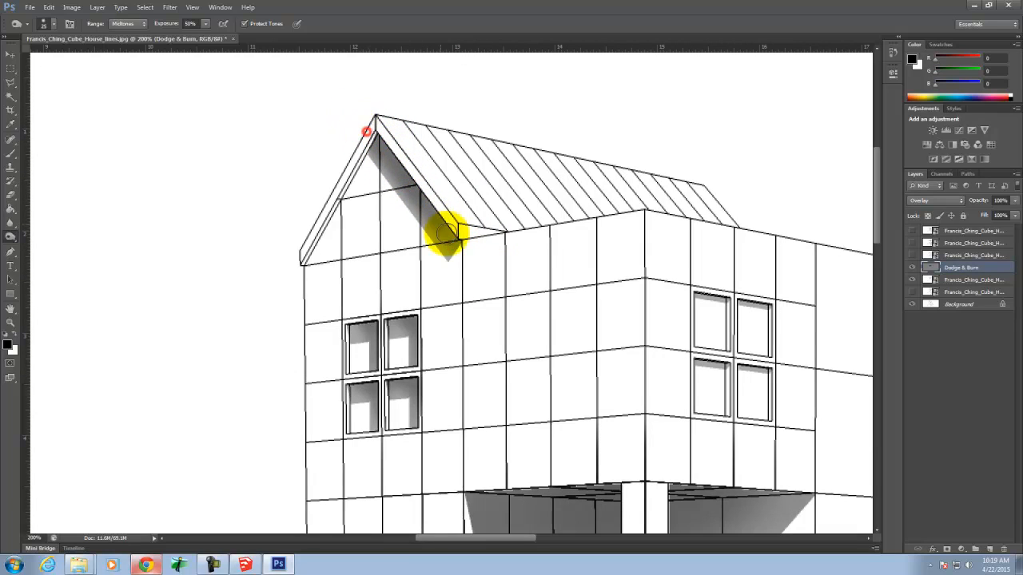
Burn the shadows in the upper-storey windows on the long facade and in the top windows beneath the overhang.
scroll(655, 280, "down", 2)
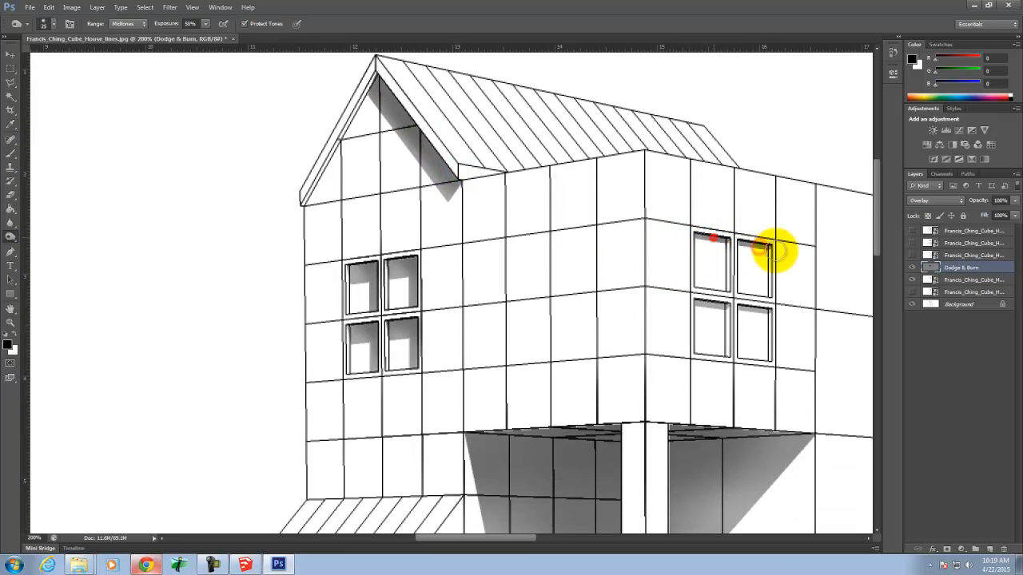
scroll(767, 251, "down", 10)
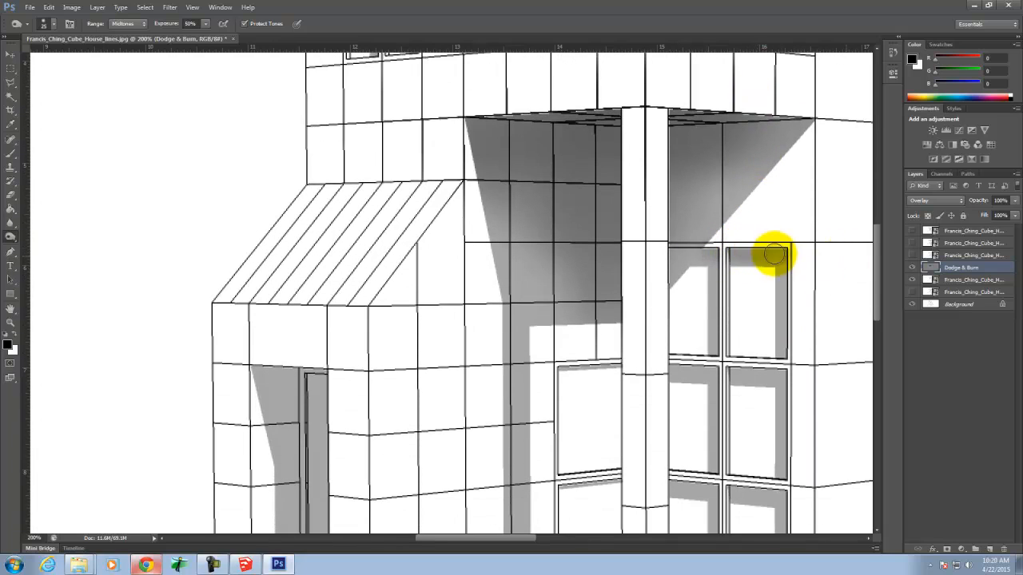
left_click_drag(778, 248, 794, 336)
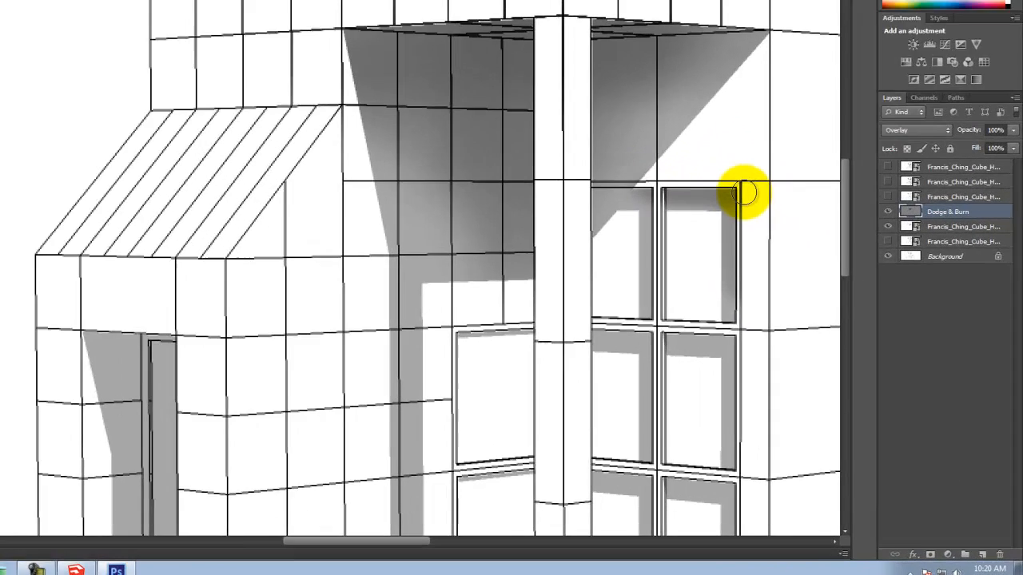
mouse_move(794, 251)
left_mouse_down()
mouse_move(735, 263)
mouse_move(728, 254)
left_mouse_up()
mouse_move(579, 120)
left_mouse_down()
mouse_move(531, 108)
mouse_move(563, 110)
mouse_move(557, 251)
mouse_move(571, 153)
mouse_move(540, 110)
left_mouse_up()
mouse_move(591, 86)
left_mouse_down()
mouse_move(573, 73)
mouse_move(530, 89)
left_mouse_up()
Enlarge the Burn brush to 60 px and deepen the wall shadows on both sides of the corner column.
key("[")
key("]")
key("]")
key("]")
left_click_drag(504, 48, 514, 126)
left_click_drag(548, 35, 468, 120)
key("]")
key("]")
mouse_move(586, 30)
left_mouse_down()
mouse_move(563, 52)
mouse_move(540, 168)
left_mouse_up()
left_click_drag(579, 89, 468, 303)
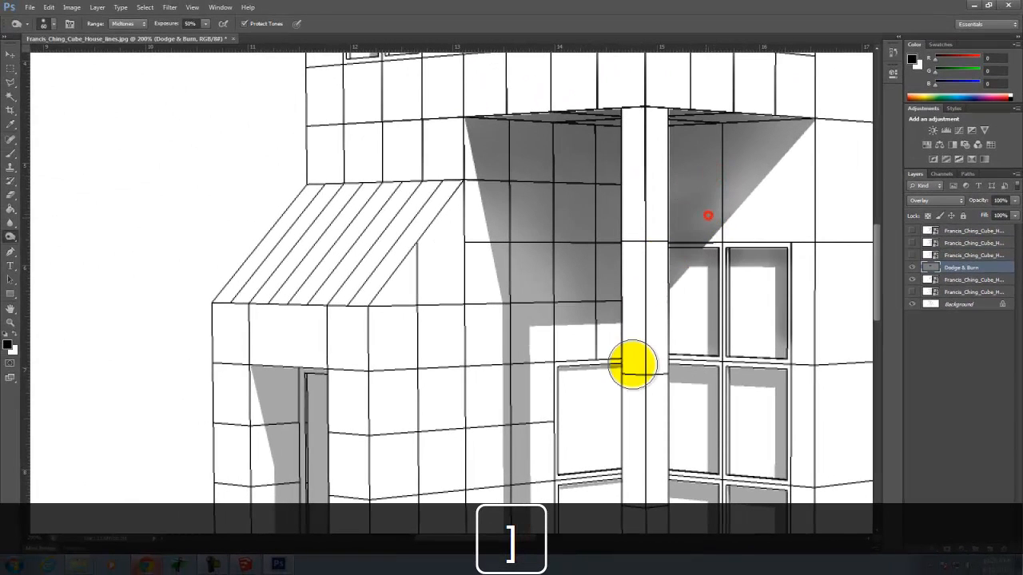
left_click_drag(695, 210, 628, 299)
mouse_move(682, 228)
left_mouse_down()
mouse_move(791, 151)
mouse_move(775, 155)
left_mouse_up()
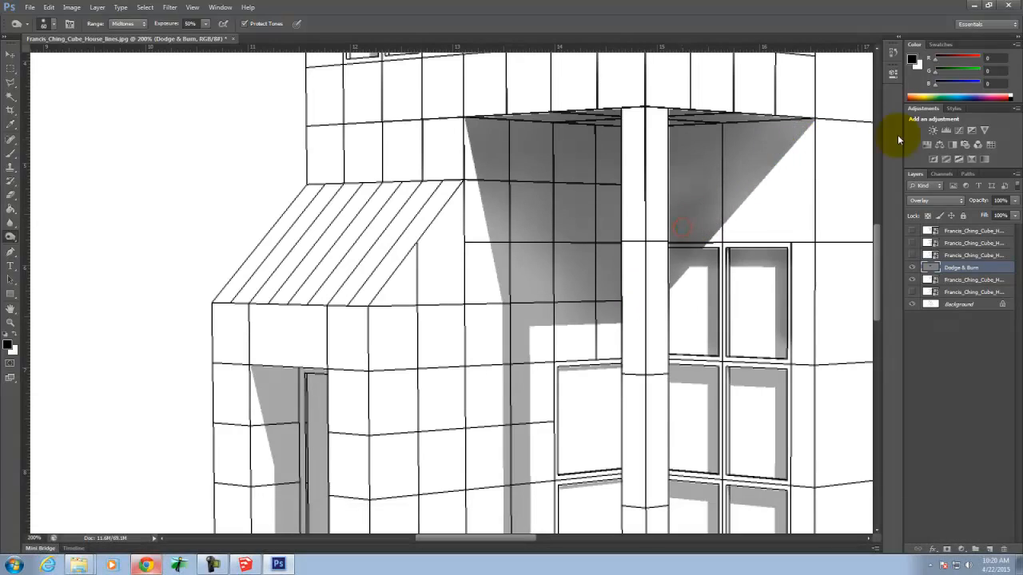
Burn the shadows on the recessed doorway's side wall, door and threshold.
scroll(685, 297, "down", 5)
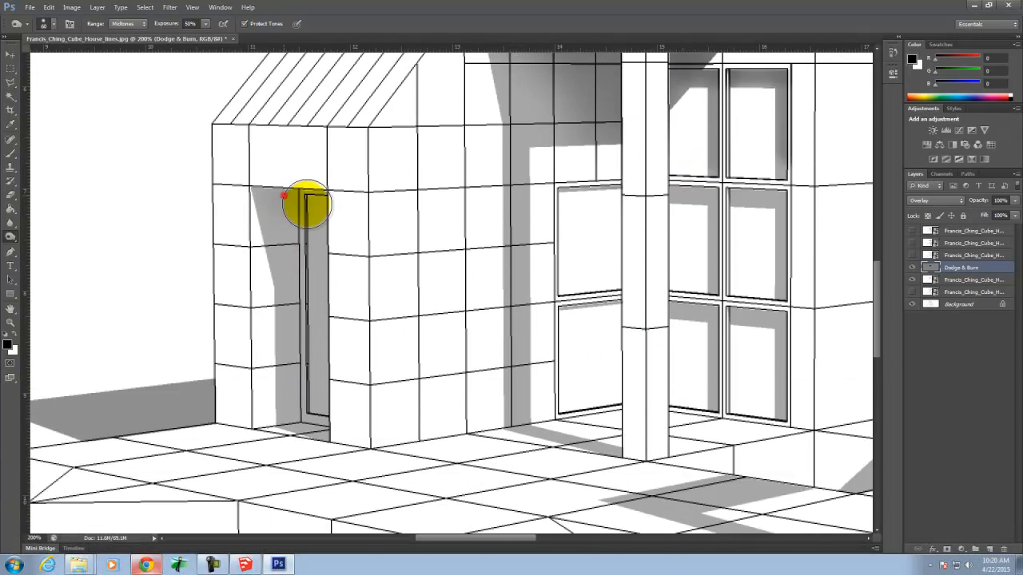
left_click_drag(313, 219, 318, 280)
left_click_drag(306, 182, 343, 280)
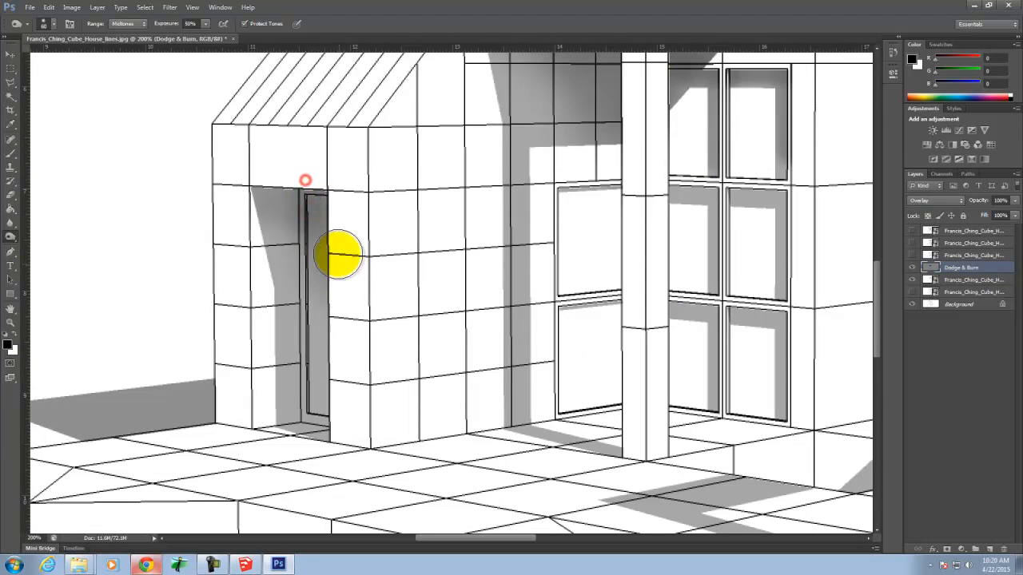
left_click_drag(326, 198, 320, 471)
mouse_move(325, 257)
left_mouse_down()
mouse_move(305, 453)
mouse_move(336, 274)
left_mouse_up()
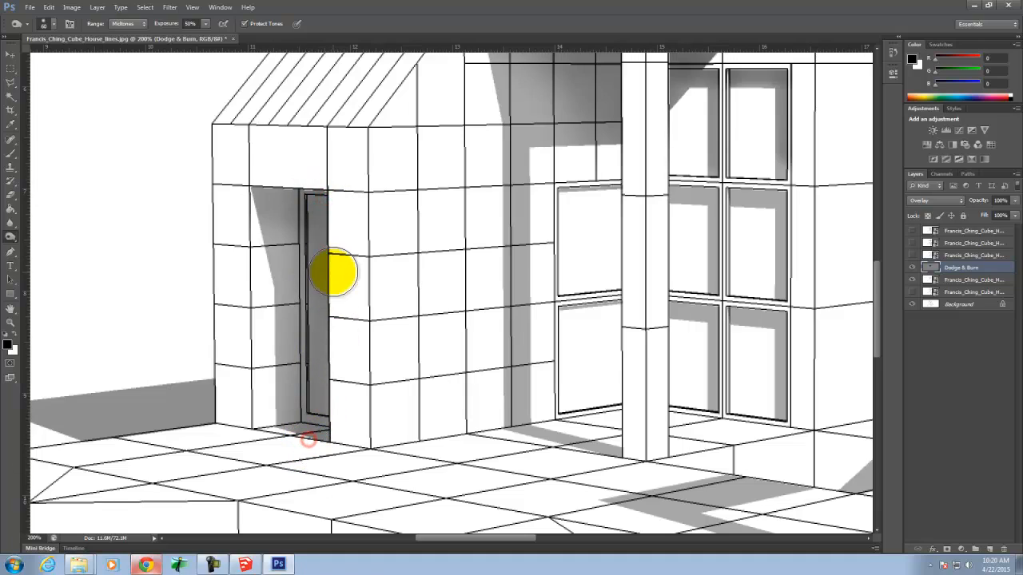
left_click_drag(329, 311, 293, 121)
left_click_drag(327, 184, 326, 318)
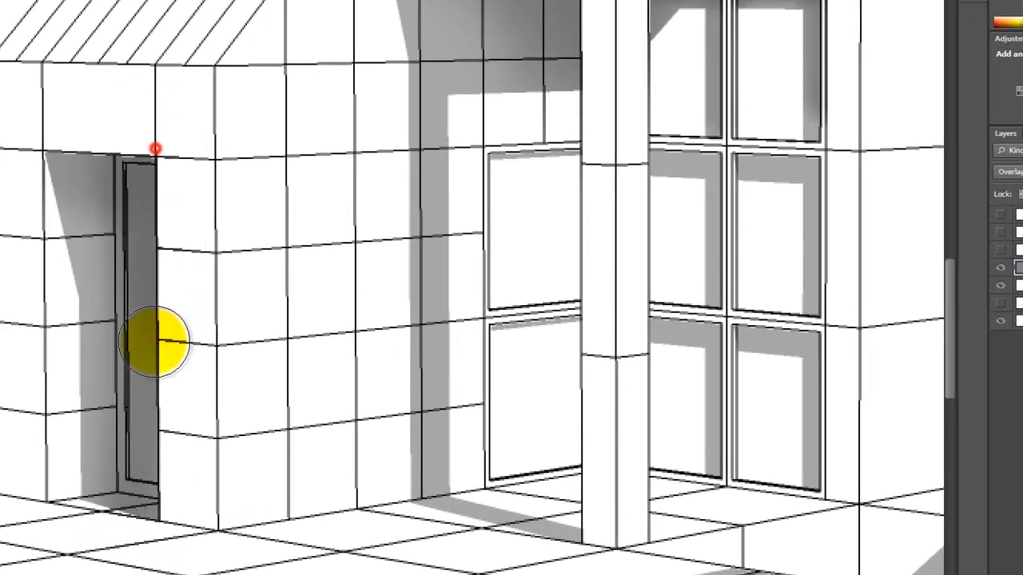
left_click_drag(154, 342, 154, 320)
mouse_move(141, 125)
left_mouse_down()
mouse_move(157, 95)
mouse_move(143, 364)
left_mouse_up()
Lighten the far end of the ground shadow beside the doorway wing, using the Dodge tool with a 100 px brush.
key("space")
mouse_move(76, 348)
left_mouse_down()
mouse_move(771, 259)
mouse_move(794, 319)
left_mouse_up()
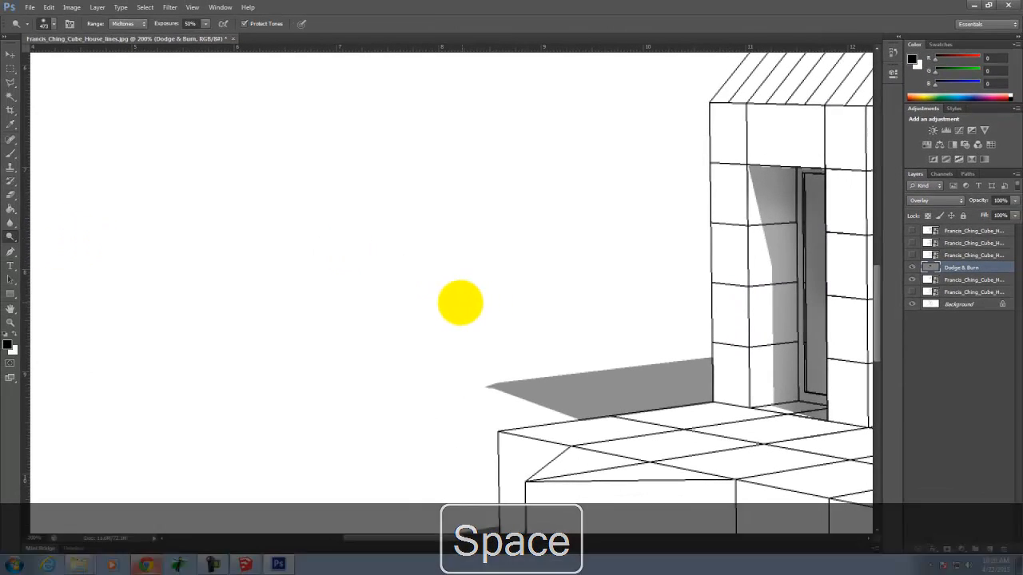
key("bracketleft")
key("bracketleft")
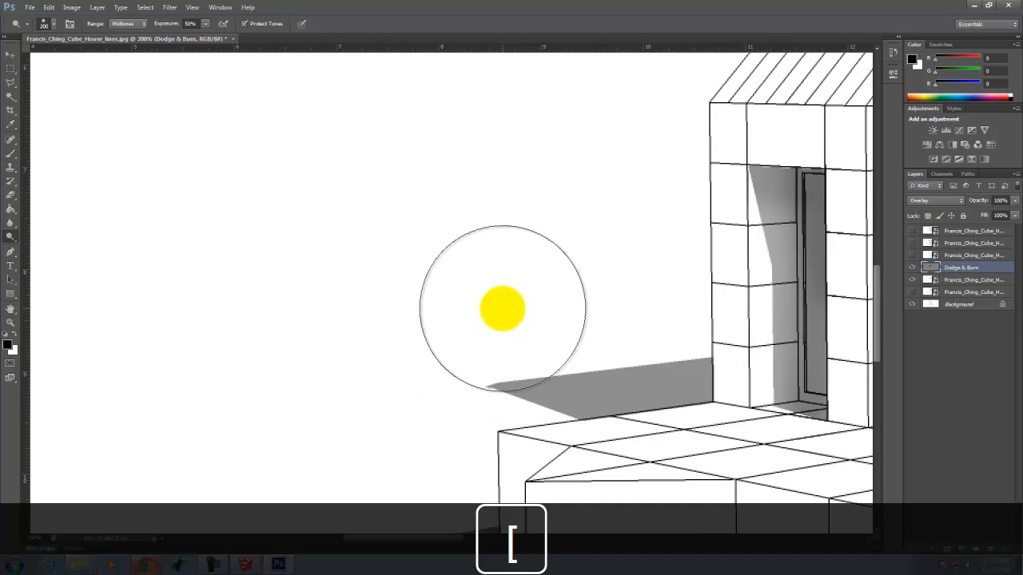
key("bracketleft")
key("bracketleft")
key("bracketleft")
key("bracketleft")
mouse_move(589, 346)
left_mouse_down()
mouse_move(558, 354)
mouse_move(672, 351)
mouse_move(517, 365)
left_mouse_up()
mouse_move(586, 360)
left_mouse_down()
mouse_move(616, 352)
mouse_move(568, 344)
mouse_move(480, 373)
mouse_move(562, 365)
mouse_move(561, 350)
left_mouse_up()
mouse_move(646, 347)
left_mouse_down()
mouse_move(662, 348)
mouse_move(648, 340)
left_mouse_up()
mouse_move(605, 341)
left_mouse_down()
mouse_move(482, 362)
mouse_move(440, 391)
left_mouse_up()
Dodge the outer tips of the small ground shadows beside the raised platform and continue toward the terrace shadows.
scroll(418, 312, "down", 4)
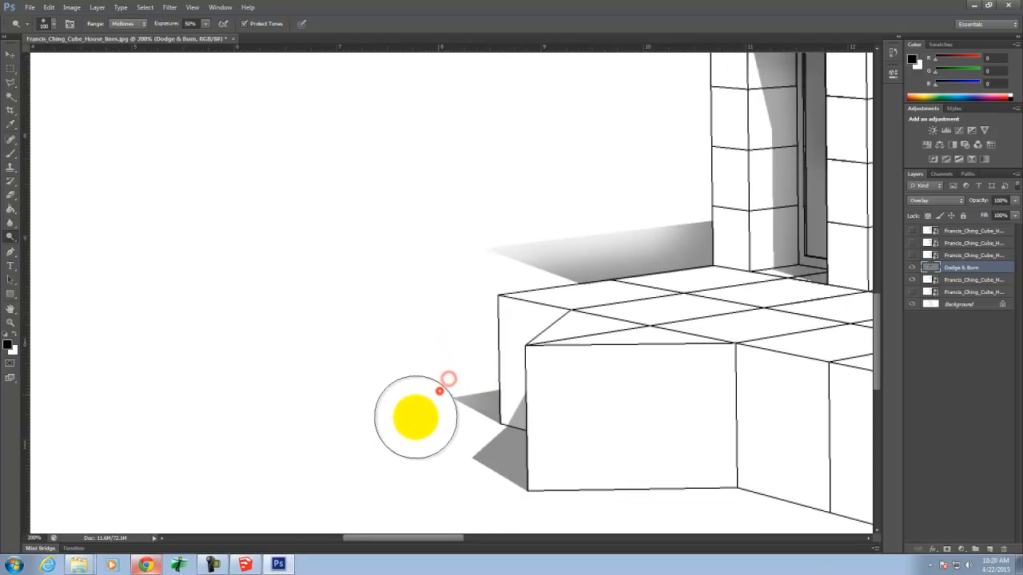
left_click_drag(450, 458, 480, 448)
scroll(343, 362, "down", 2)
scroll(314, 340, "down", 1)
key("space")
left_click_drag(717, 331, 36, 324)
left_click_drag(507, 326, 484, 436)
Fit the whole drawing in view and compare it with the Dodge & Burn layer hidden and shown.
key("ctrl+0")
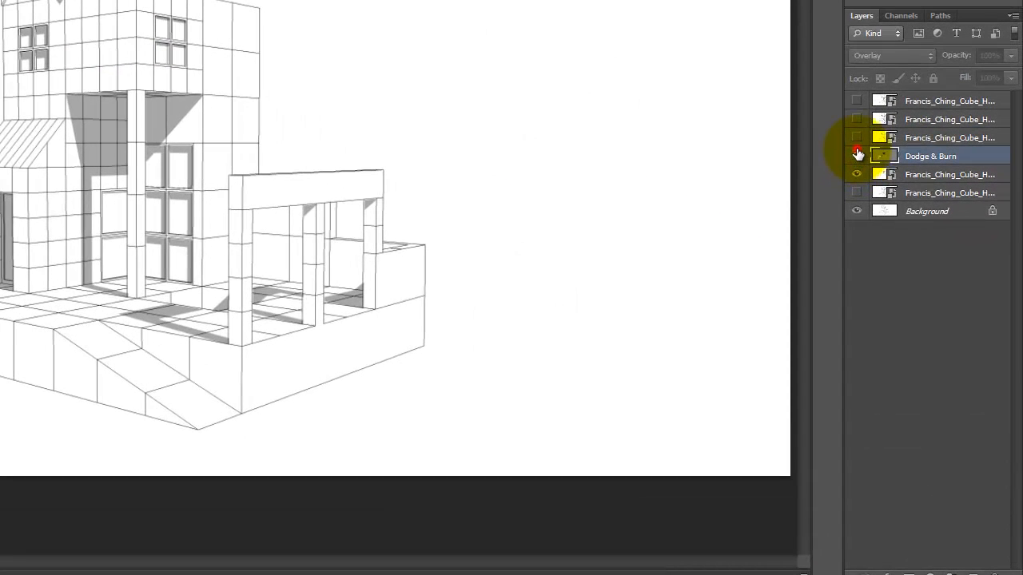
left_click(856, 155)
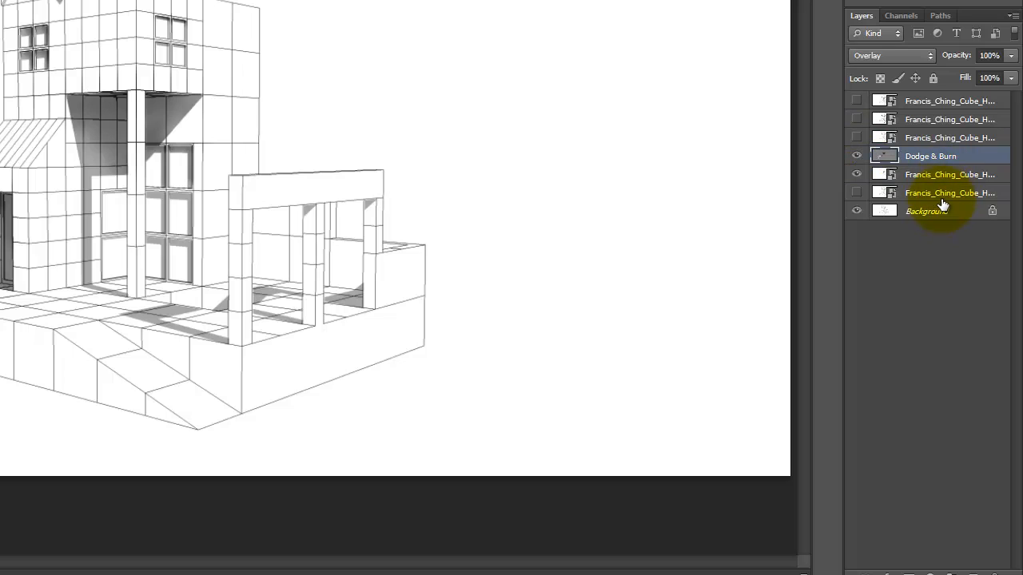
Clip the Dodge & Burn layer to the shadow layer directly beneath it and make all the hidden house layers visible.
left_click(856, 193)
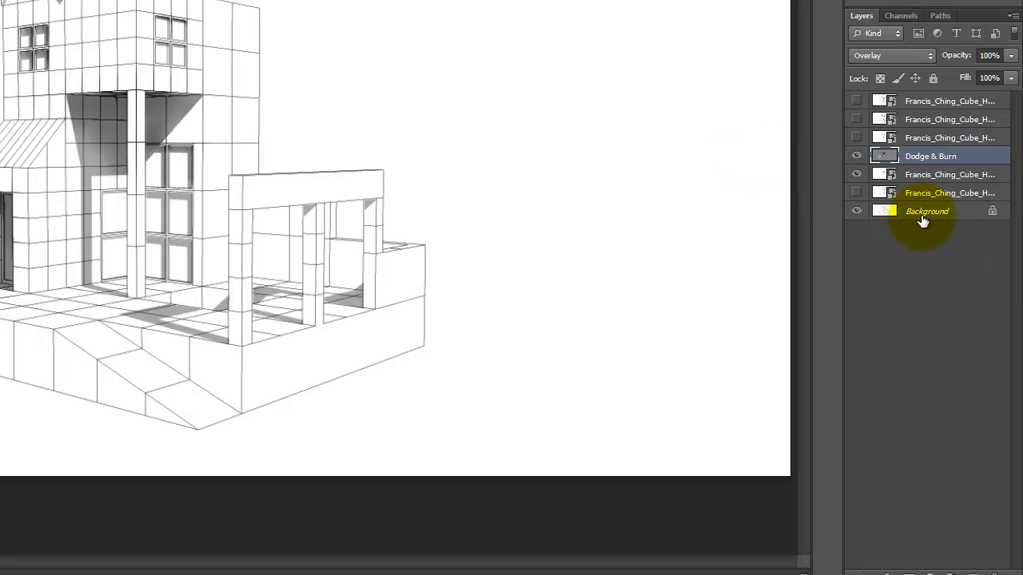
key("ctrl+alt+g")
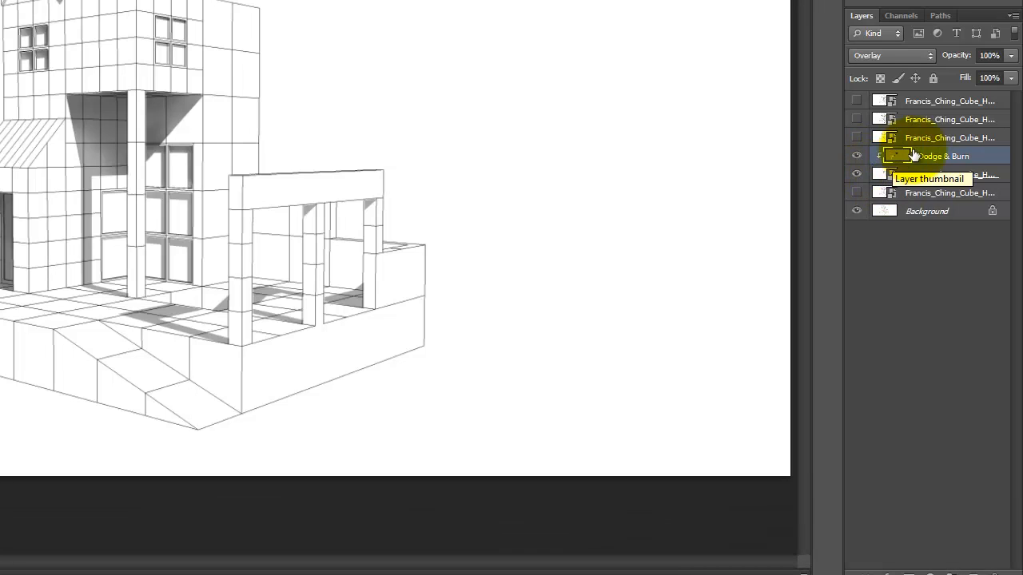
left_click(857, 193)
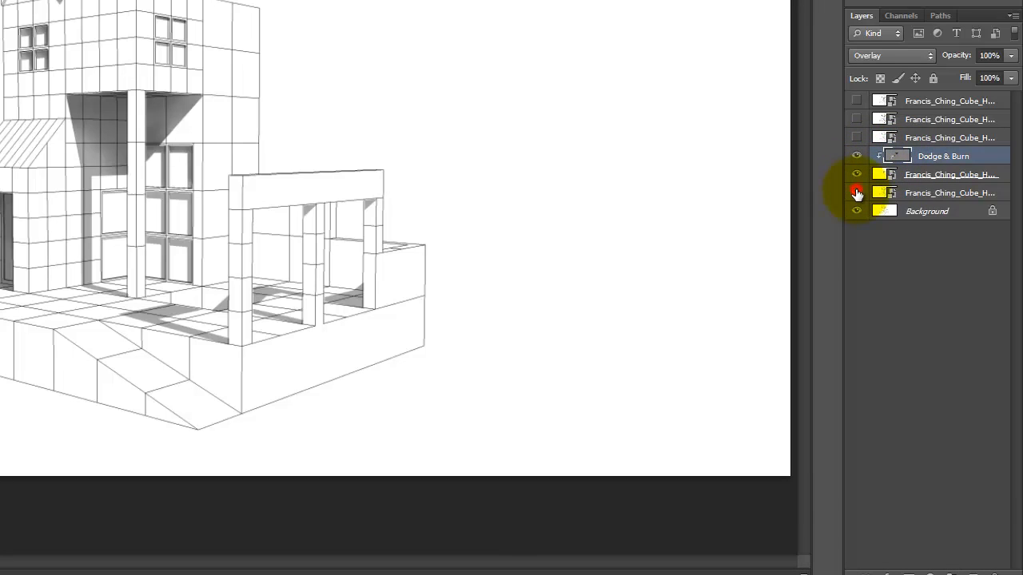
left_click_drag(859, 137, 858, 103)
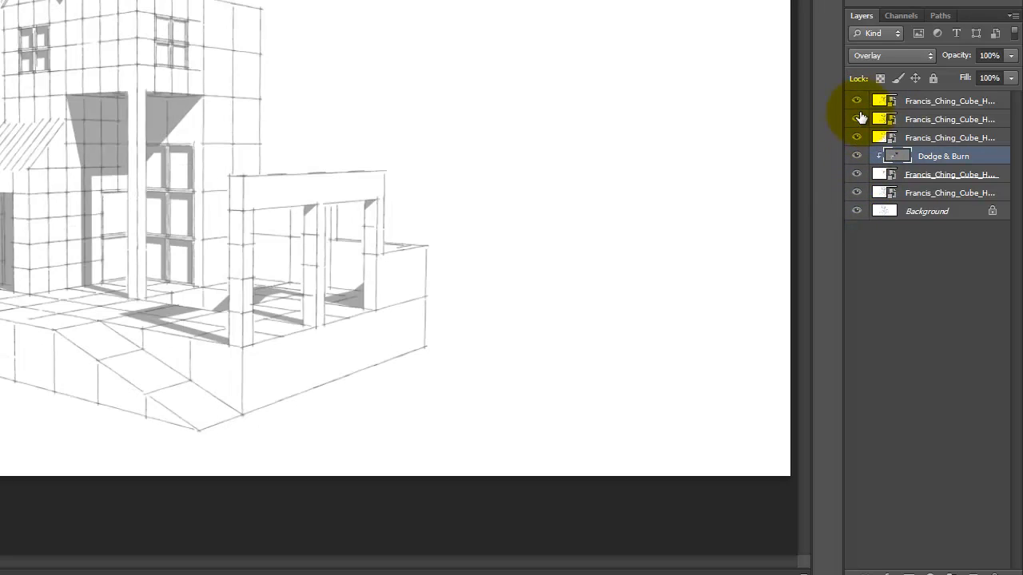
Compare the drawing with the topmost house layer shown and hidden, and leave that layer hidden.
left_click(857, 101)
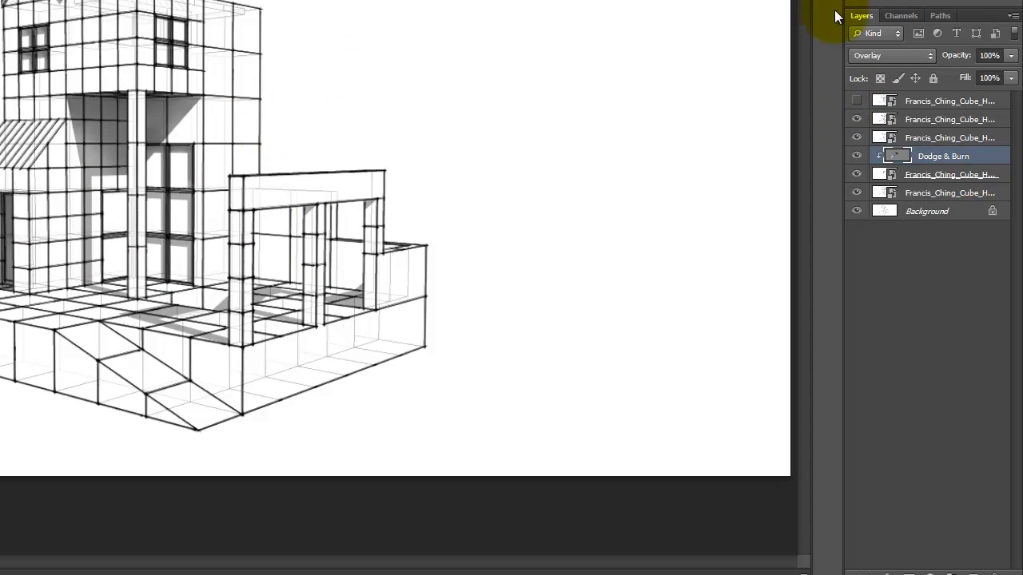
left_click(857, 102)
left_click(857, 101)
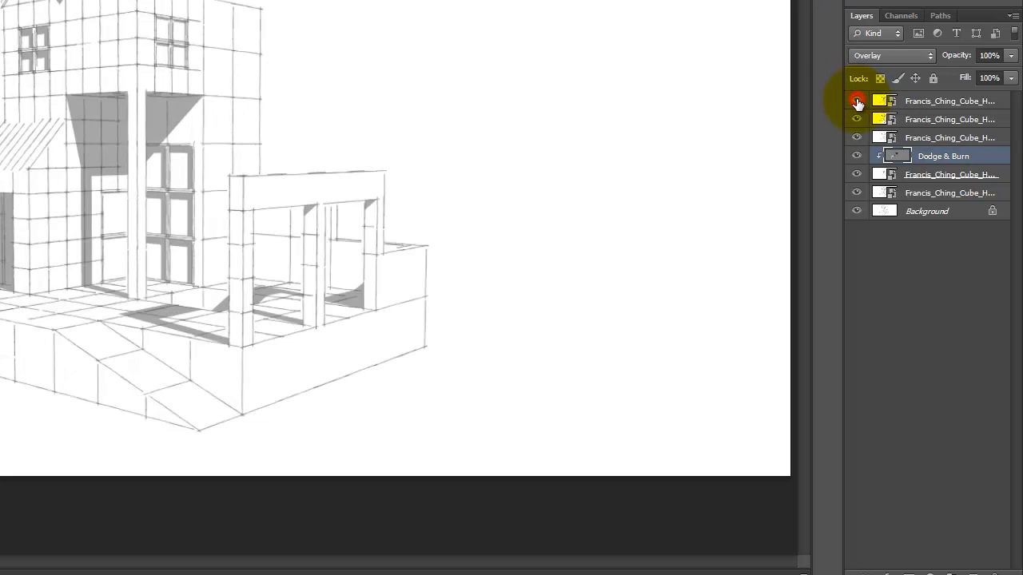
left_click(858, 102)
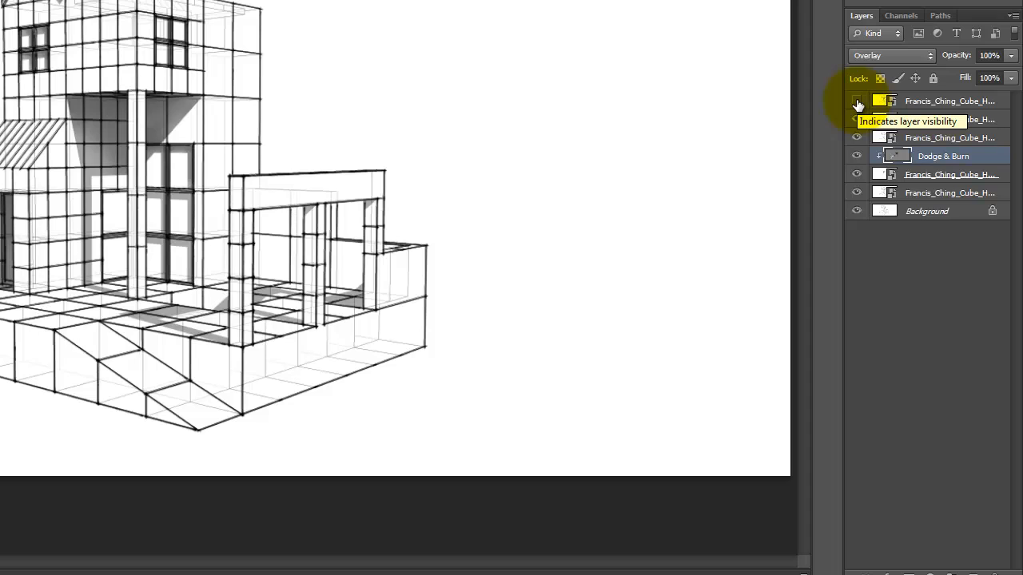
Reduce the opacity of the second house layer from the top of the stack to 26%.
left_click(947, 119)
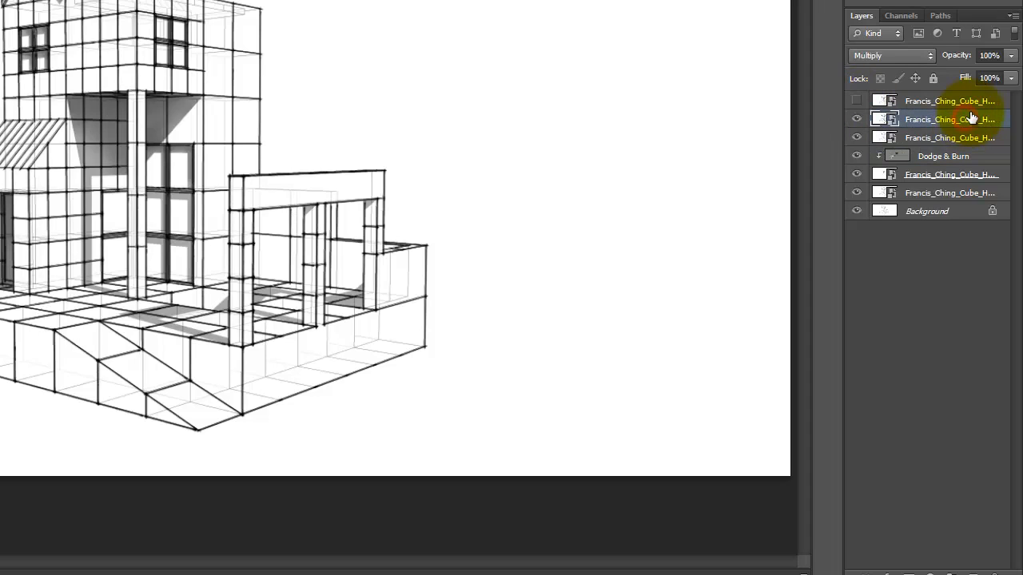
left_click(1010, 56)
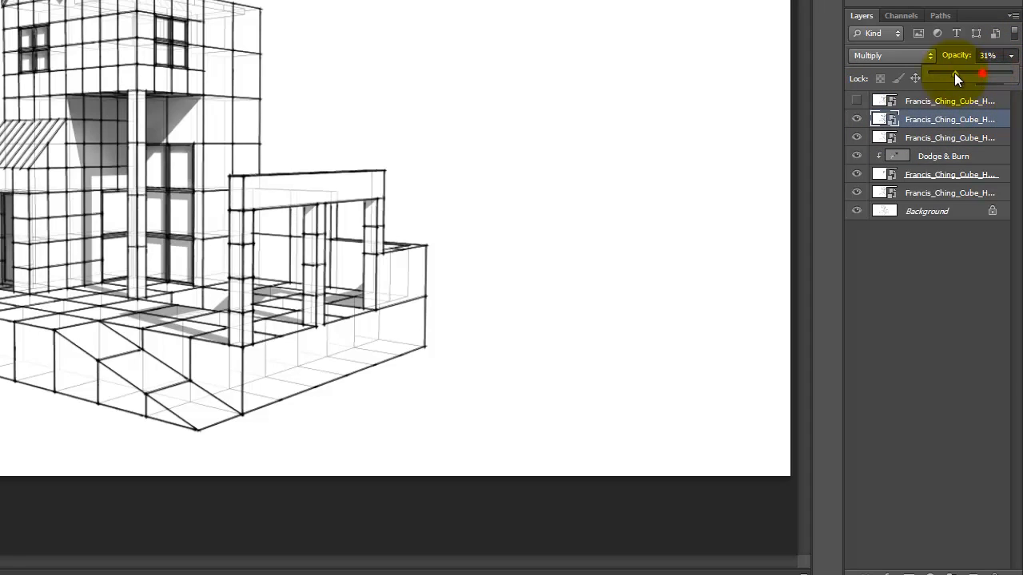
left_click_drag(955, 73, 956, 72)
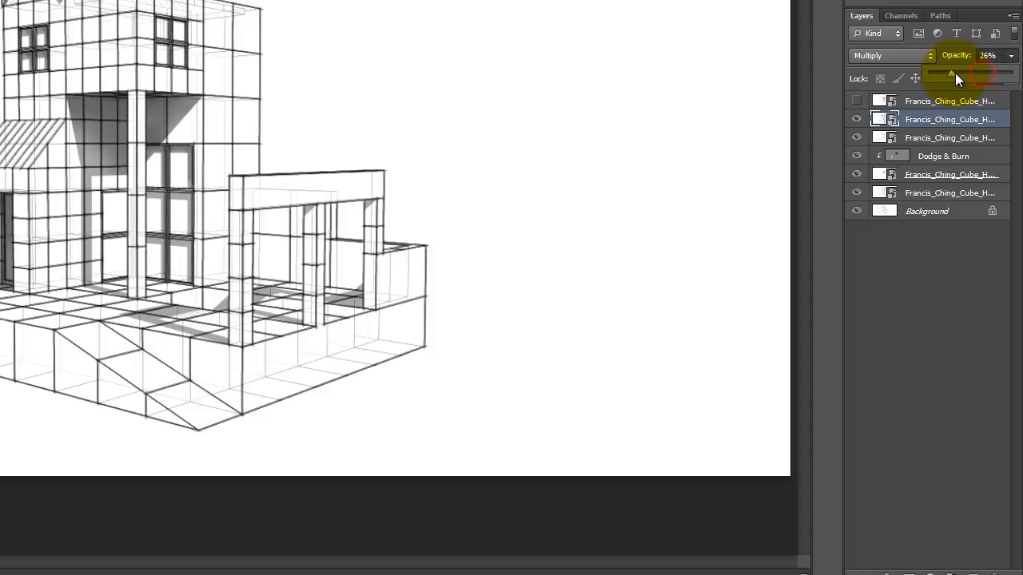
Lower the opacity of the Francis_Ching_Cube_House_pengray layer directly above Dodge & Burn to 47%.
left_click(951, 138)
left_click(1010, 56)
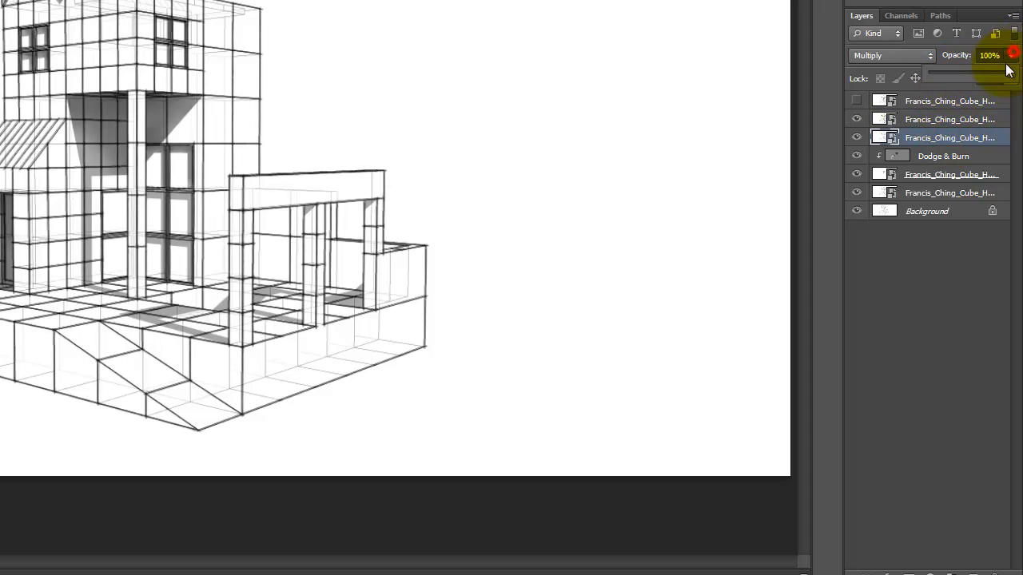
left_click_drag(1008, 73, 968, 74)
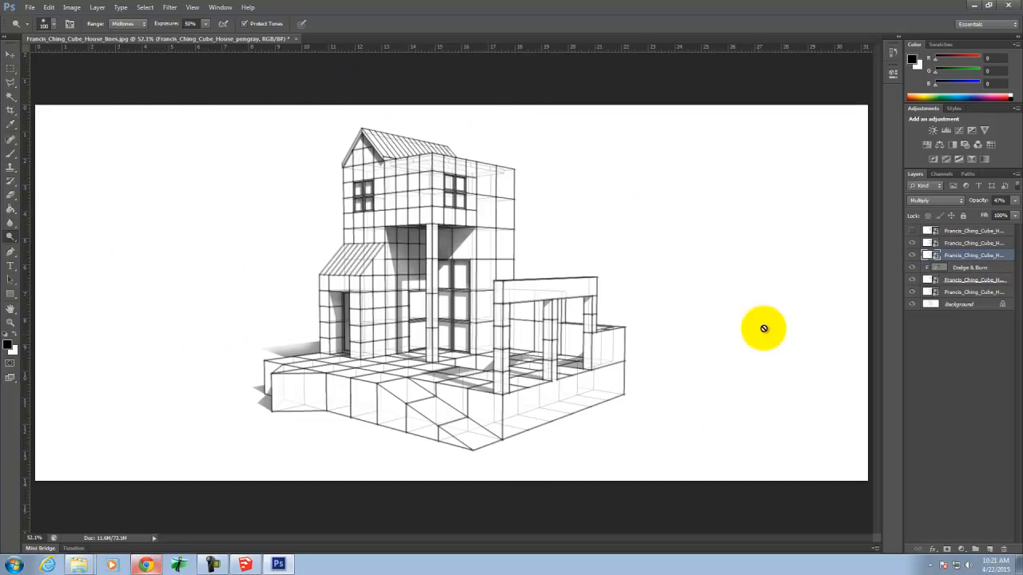
left_click(37, 9)
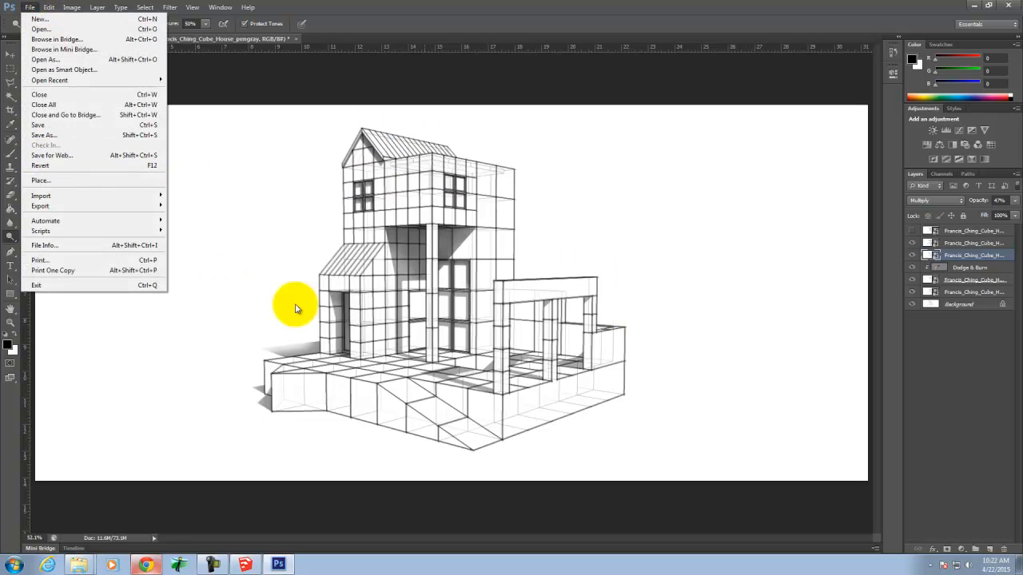
left_click(484, 89)
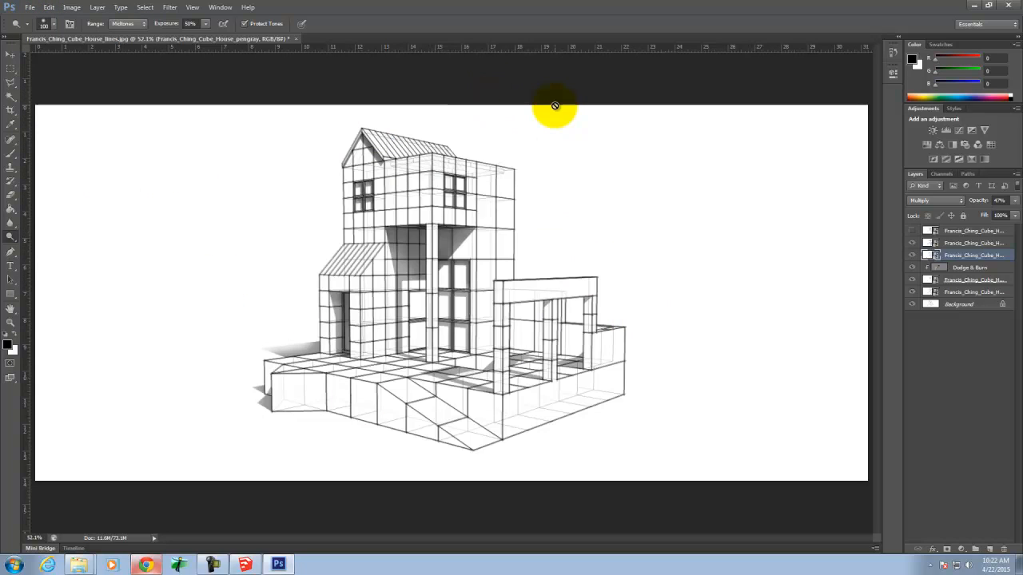